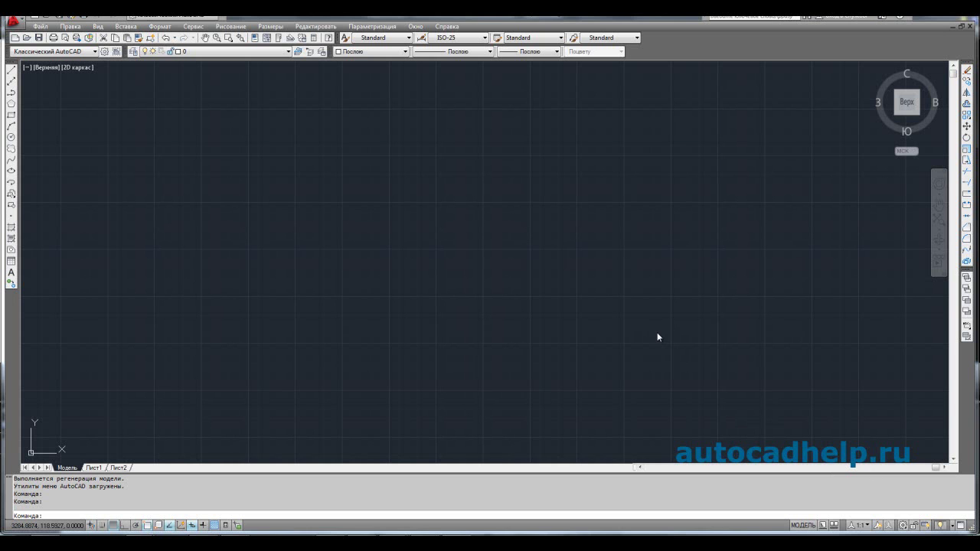
- Maximize the AutoCAD window and bring up the valve reference image (dimensions 100, 97, 32) in Photo Viewer
{"action": "key", "text": "super+Up"}
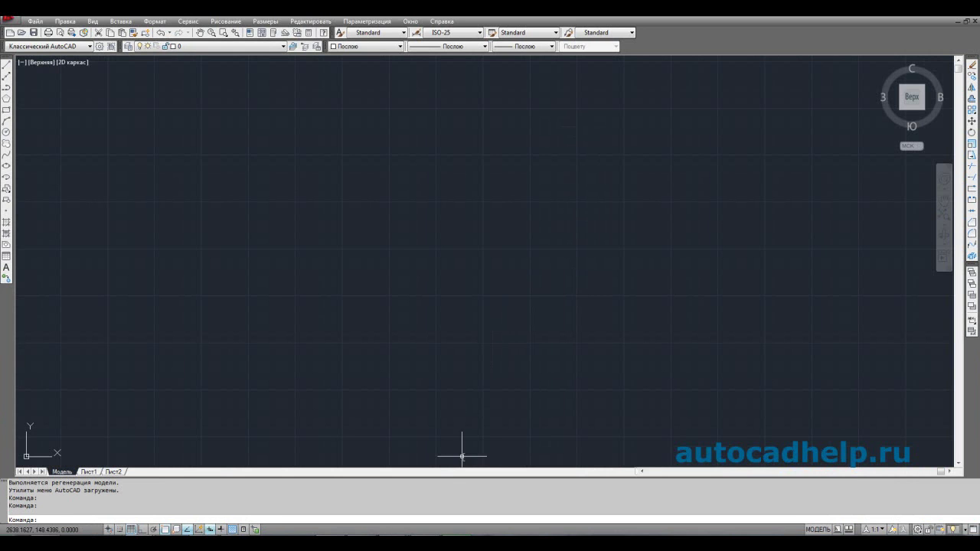
{"action": "key", "text": "alt+Tab"}
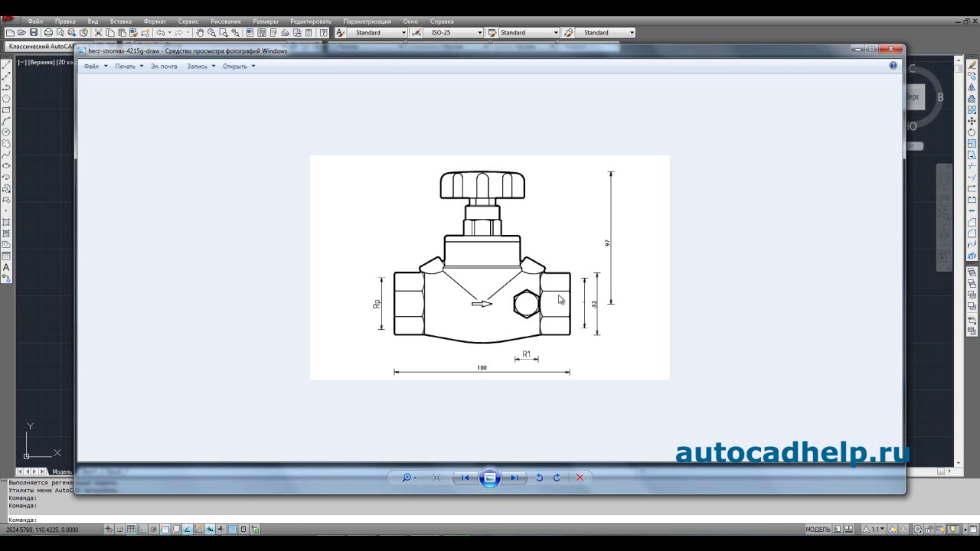
- Close Windows Photo Viewer so the empty AutoCAD drawing shows again
{"action": "left_click", "coordinate": [33, 222]}
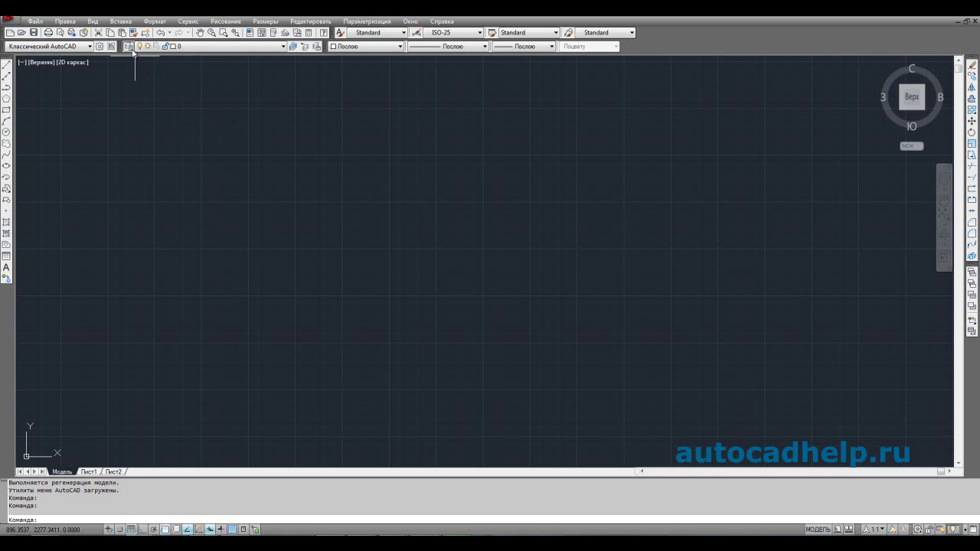
- Open the Layer Properties Manager and add a new layer named Оси
{"action": "key", "text": "Escape"}
{"action": "key", "text": "Escape"}
{"action": "key", "text": "ctrl+shift+l"}
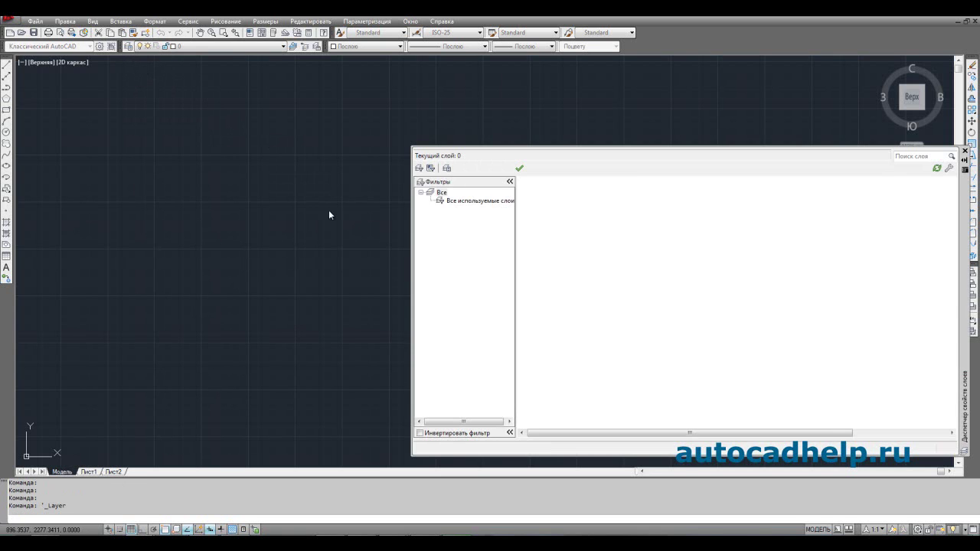
{"action": "left_click_drag", "start_coordinate": [960, 191], "coordinate": [791, 174]}
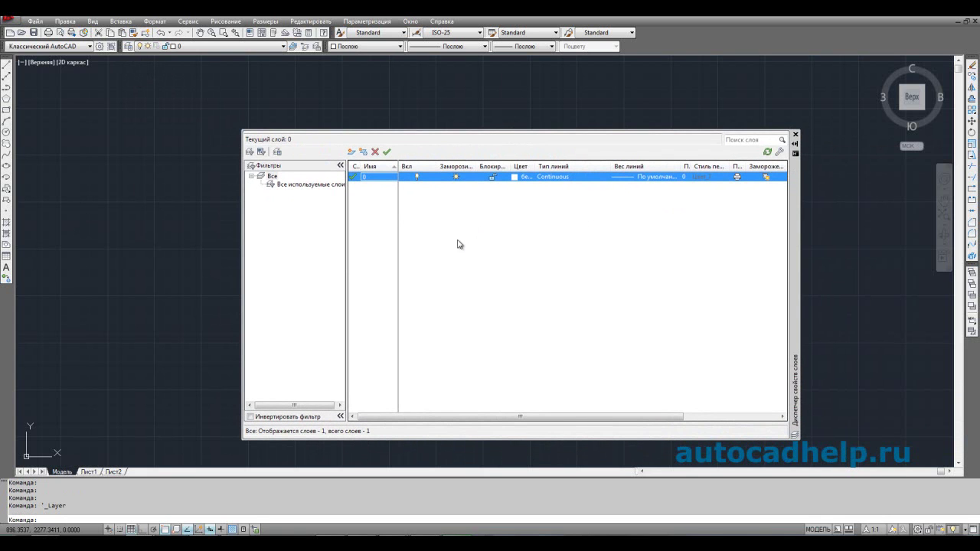
{"action": "right_click", "coordinate": [380, 202]}
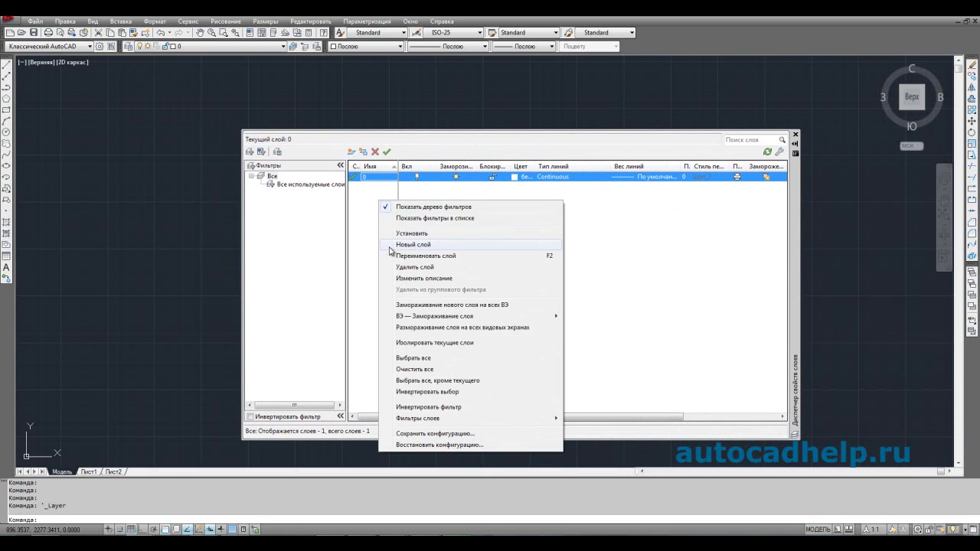
{"action": "left_click", "coordinate": [390, 246]}
{"action": "type", "text": "Оси"}
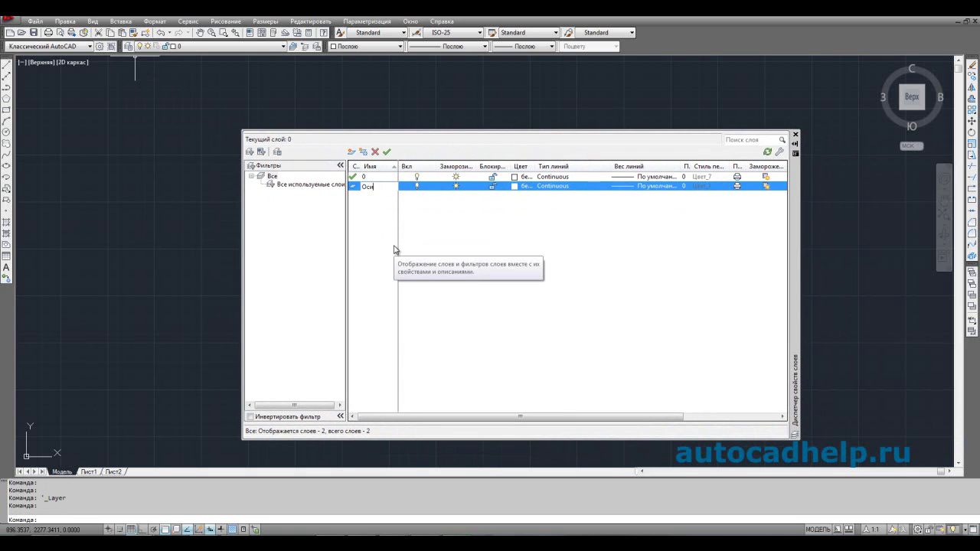
{"action": "key", "text": "Return"}
- Add two more layers named Размеры and Чертеж
{"action": "right_click", "coordinate": [382, 231]}
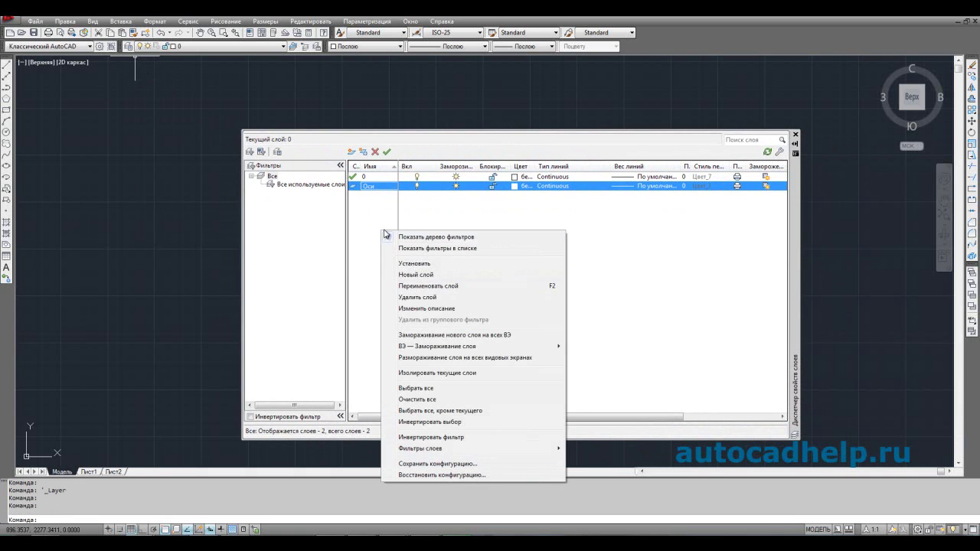
{"action": "left_click", "coordinate": [398, 274]}
{"action": "type", "text": "раз"}
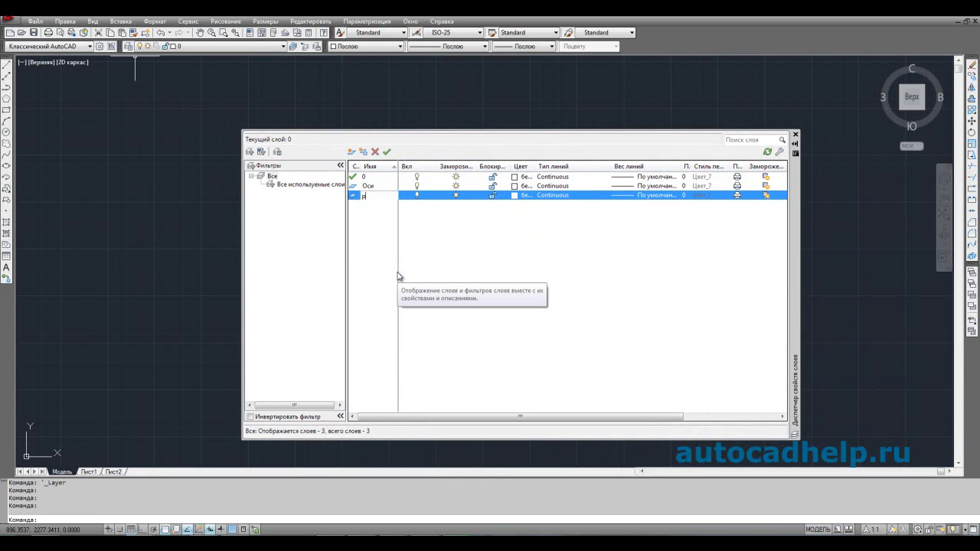
{"action": "key", "text": "Return"}
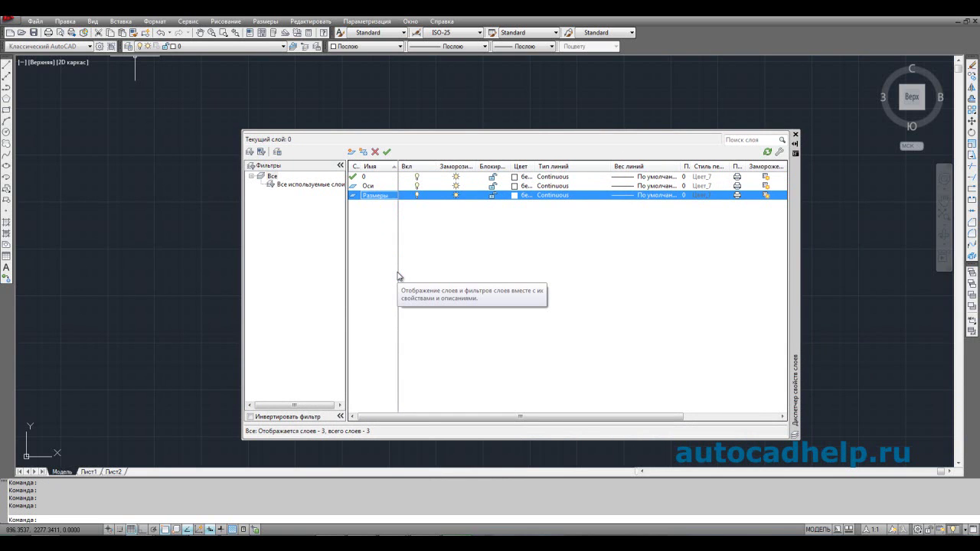
{"action": "right_click", "coordinate": [366, 229]}
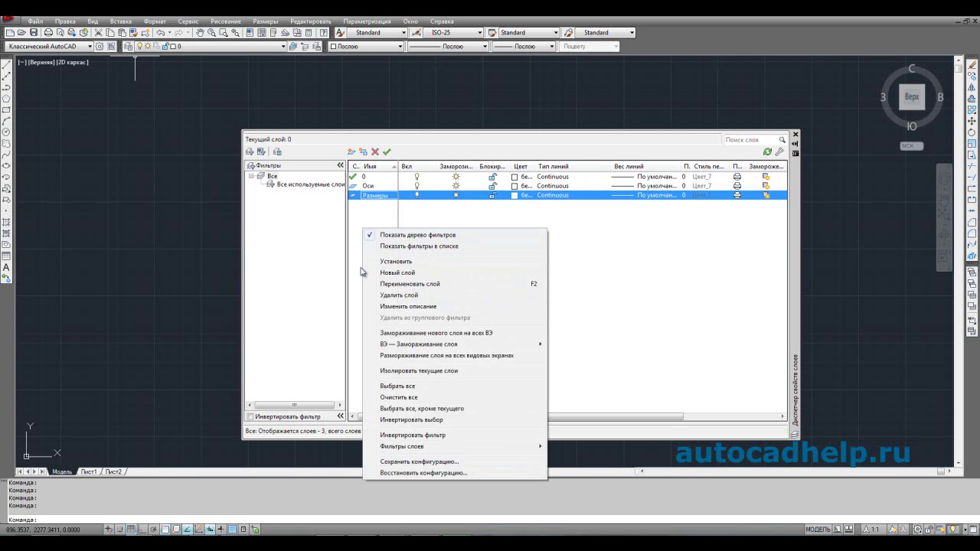
{"action": "left_click", "coordinate": [360, 271]}
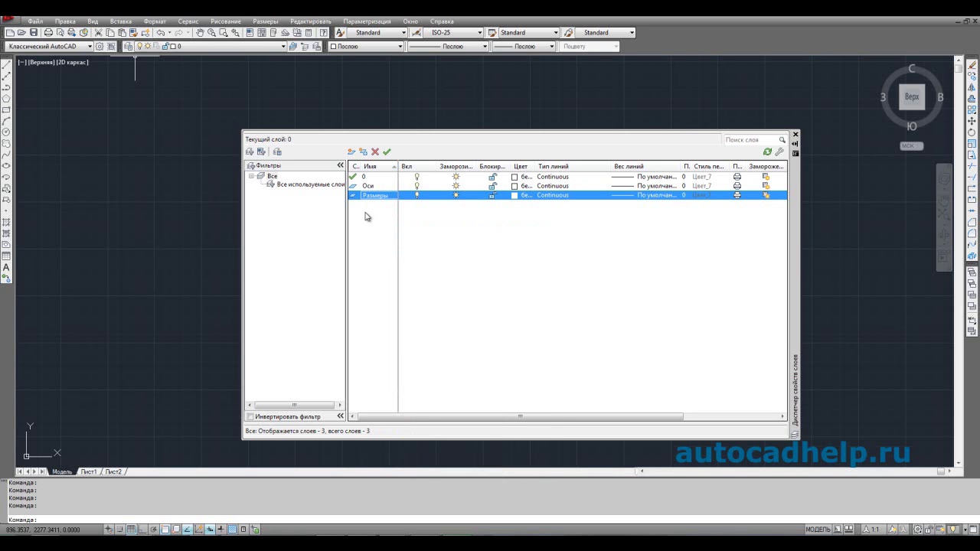
{"action": "right_click", "coordinate": [365, 216]}
{"action": "left_click", "coordinate": [381, 264]}
{"action": "type", "text": "Чертеж"}
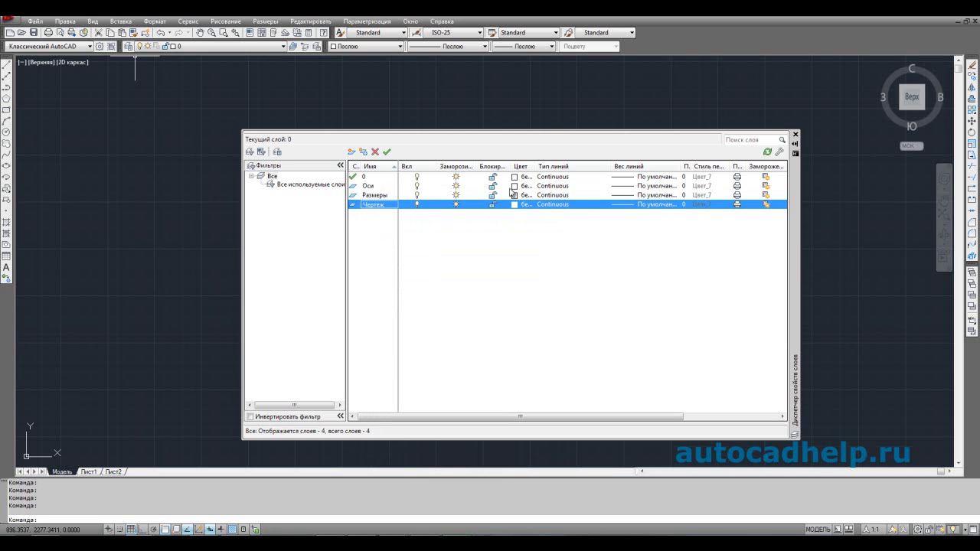
- Set the Оси layer's colour to yellow, index colour 50
{"action": "left_click", "coordinate": [511, 188]}
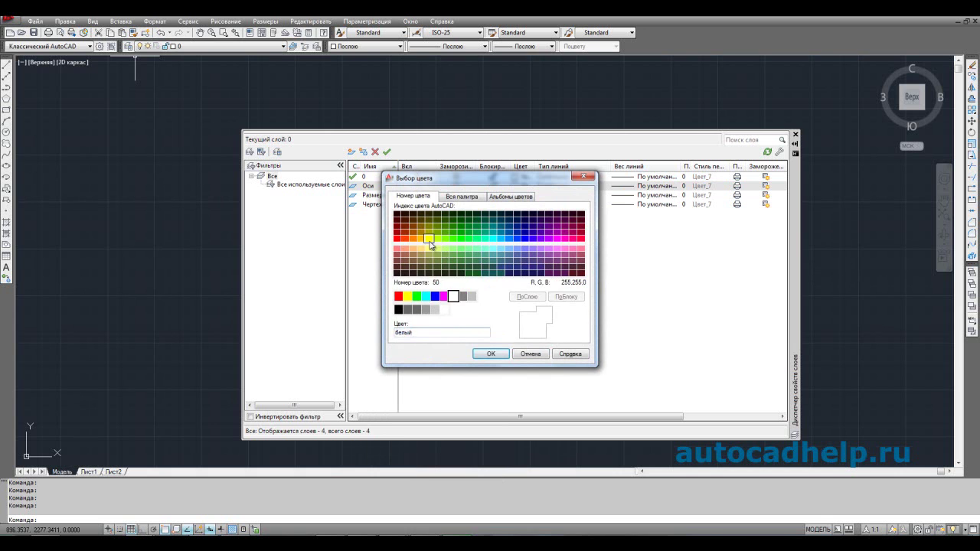
{"action": "left_click", "coordinate": [429, 240]}
{"action": "left_click", "coordinate": [491, 354]}
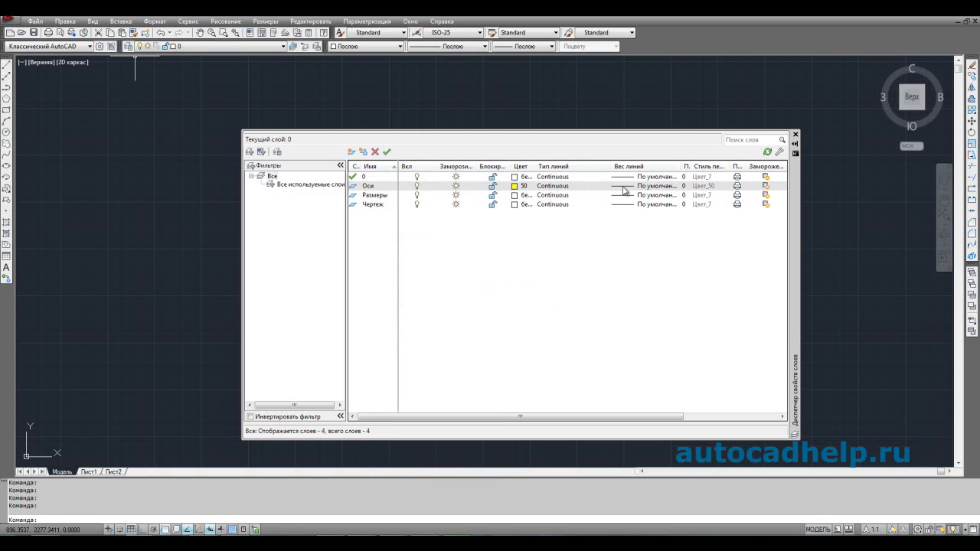
- Load the range of ISO linetypes into the drawing
{"action": "left_click", "coordinate": [567, 189]}
{"action": "left_click", "coordinate": [508, 328]}
{"action": "left_click", "coordinate": [431, 253]}
{"action": "scroll", "coordinate": [440, 264], "scroll_direction": "down", "scroll_amount": 15}
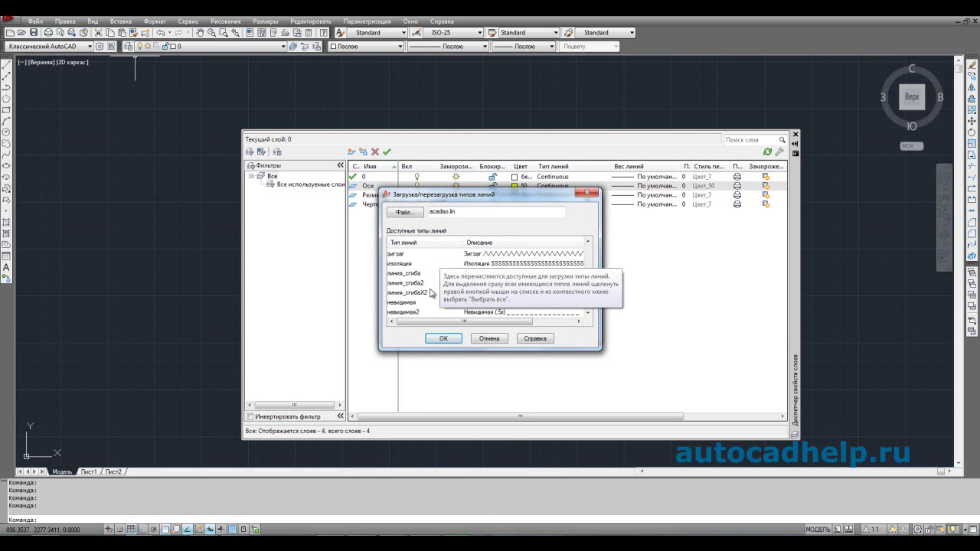
{"action": "left_click", "coordinate": [431, 293], "text": "shift"}
{"action": "left_click", "coordinate": [443, 339]}
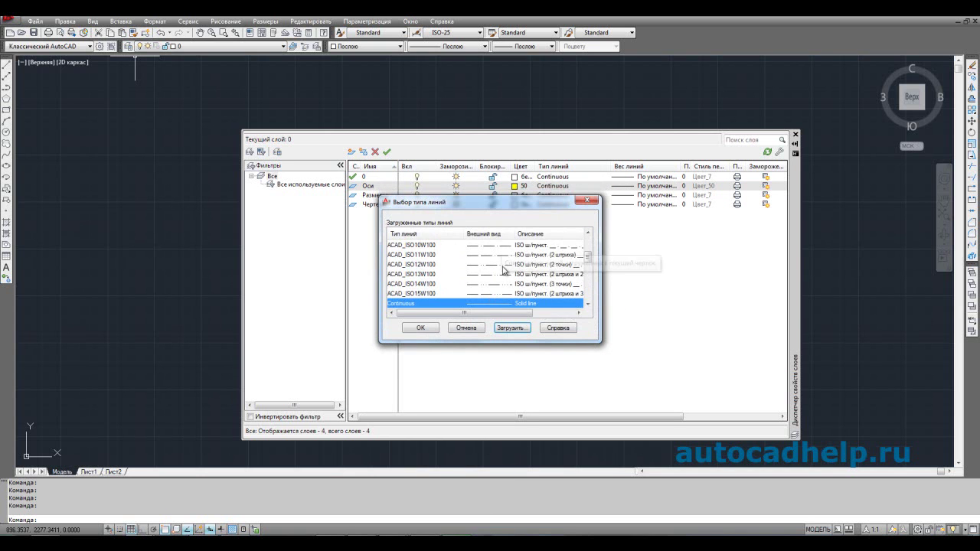
{"action": "left_click", "coordinate": [420, 328]}
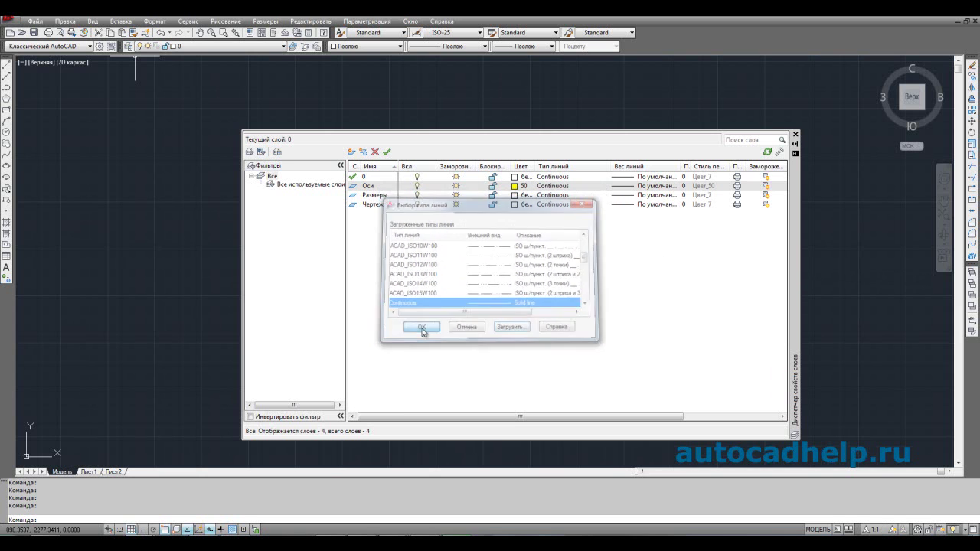
- Assign the ACAD_ISO10W100 linetype to the Оси layer
{"action": "left_click", "coordinate": [548, 187]}
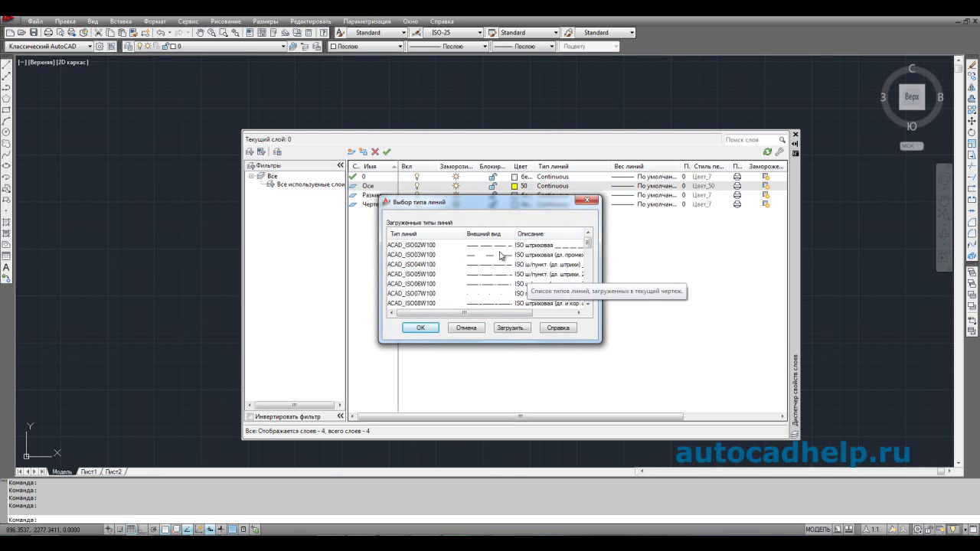
{"action": "scroll", "coordinate": [500, 253], "scroll_direction": "down", "scroll_amount": 2}
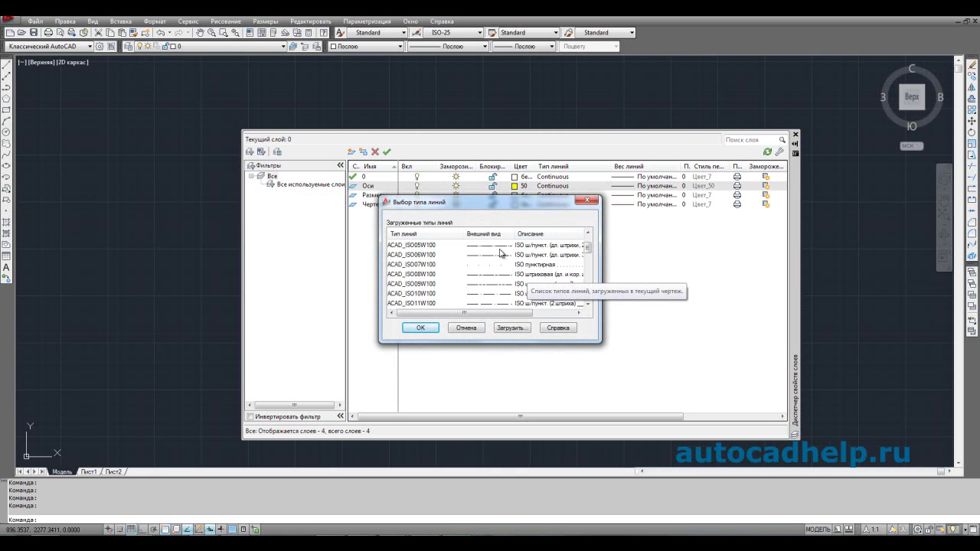
{"action": "scroll", "coordinate": [502, 256], "scroll_direction": "down", "scroll_amount": 2}
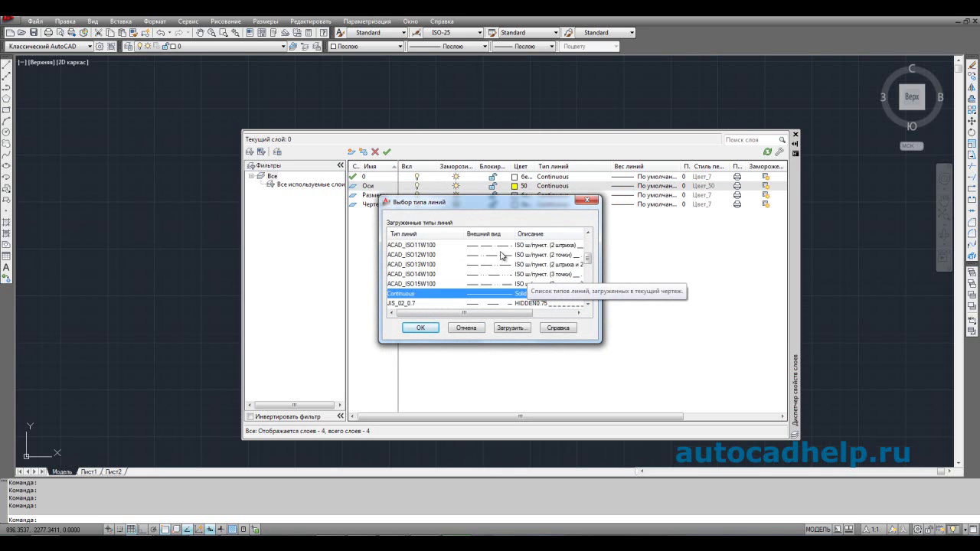
{"action": "scroll", "coordinate": [508, 286], "scroll_direction": "up", "scroll_amount": 3}
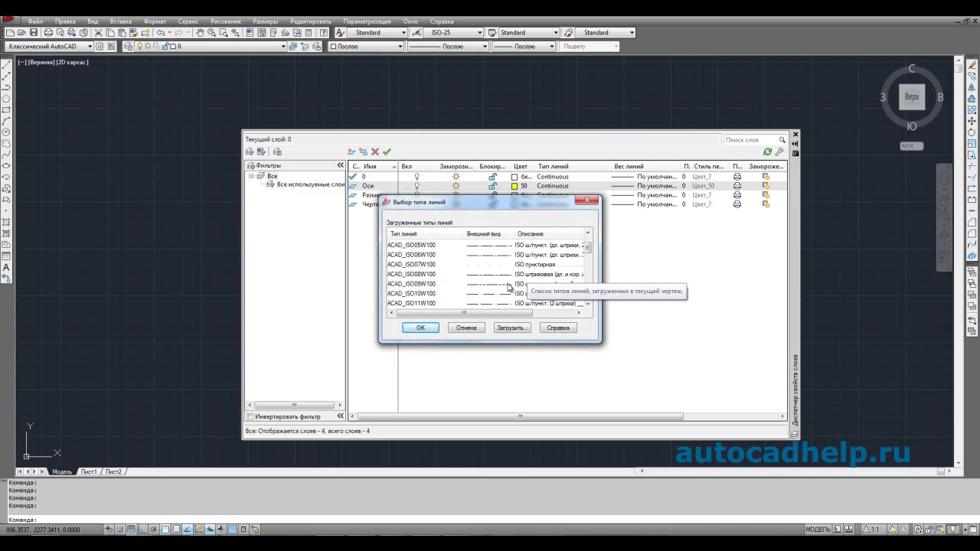
{"action": "scroll", "coordinate": [495, 264], "scroll_direction": "up", "scroll_amount": 1}
{"action": "scroll", "coordinate": [493, 291], "scroll_direction": "down", "scroll_amount": 1}
{"action": "left_click", "coordinate": [493, 274]}
{"action": "mouse_move", "coordinate": [486, 312]}
{"action": "left_mouse_down"}
{"action": "mouse_move", "coordinate": [519, 315]}
{"action": "mouse_move", "coordinate": [478, 317]}
{"action": "left_mouse_up"}
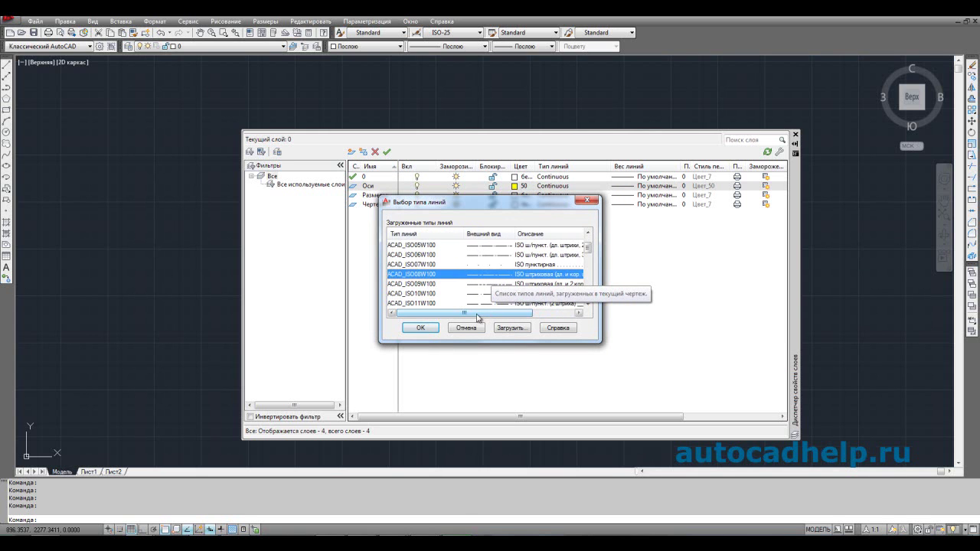
{"action": "scroll", "coordinate": [479, 283], "scroll_direction": "down", "scroll_amount": 1}
{"action": "left_click", "coordinate": [485, 257]}
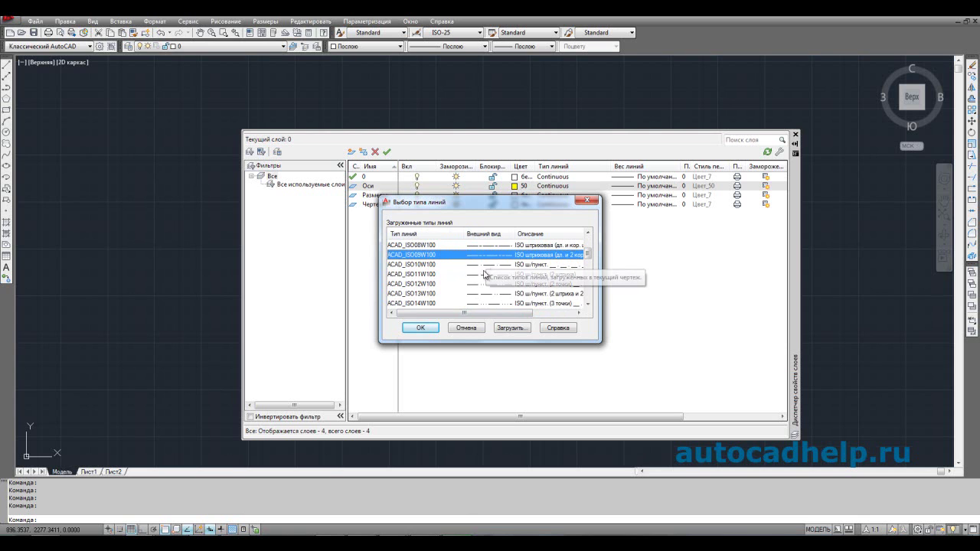
{"action": "left_click_drag", "start_coordinate": [479, 316], "coordinate": [491, 320]}
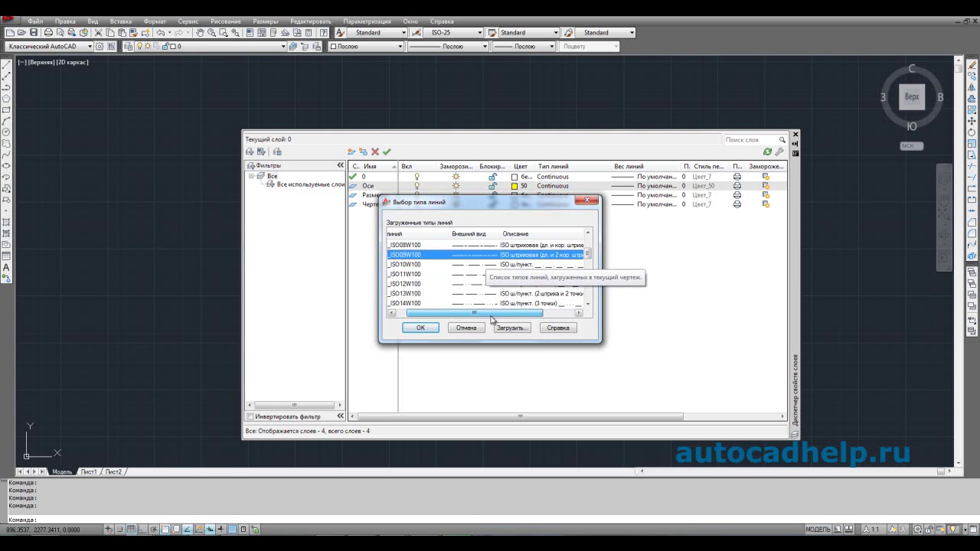
{"action": "left_click", "coordinate": [479, 266]}
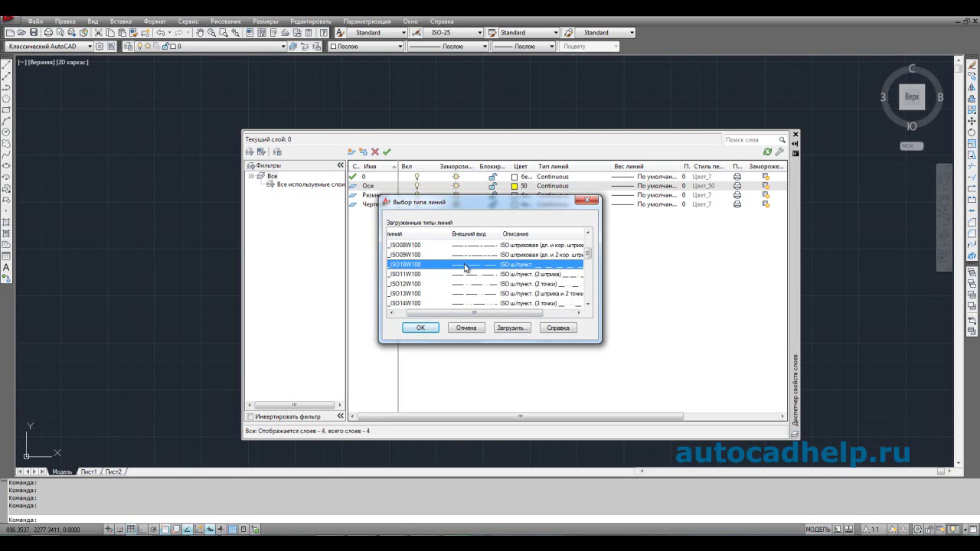
{"action": "left_click", "coordinate": [421, 327]}
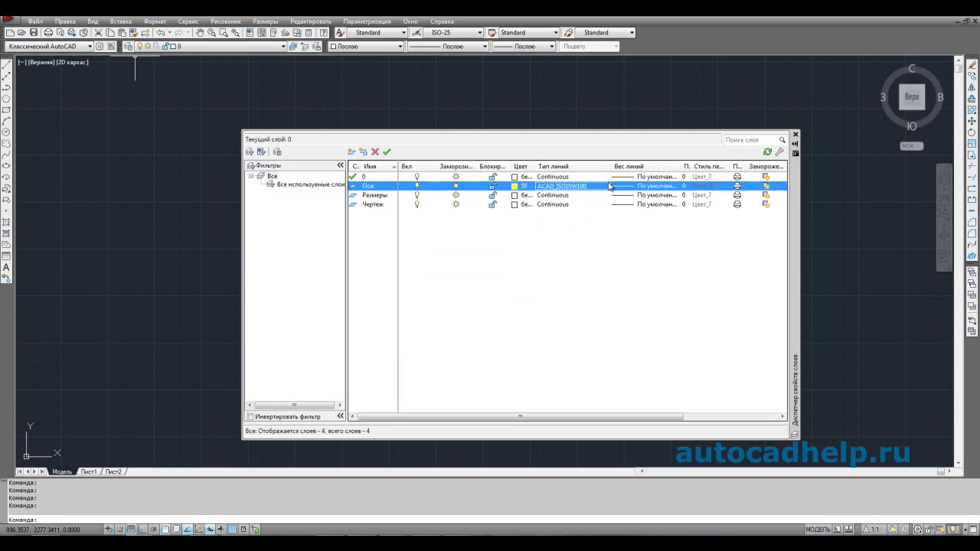
{"action": "left_click", "coordinate": [549, 188]}
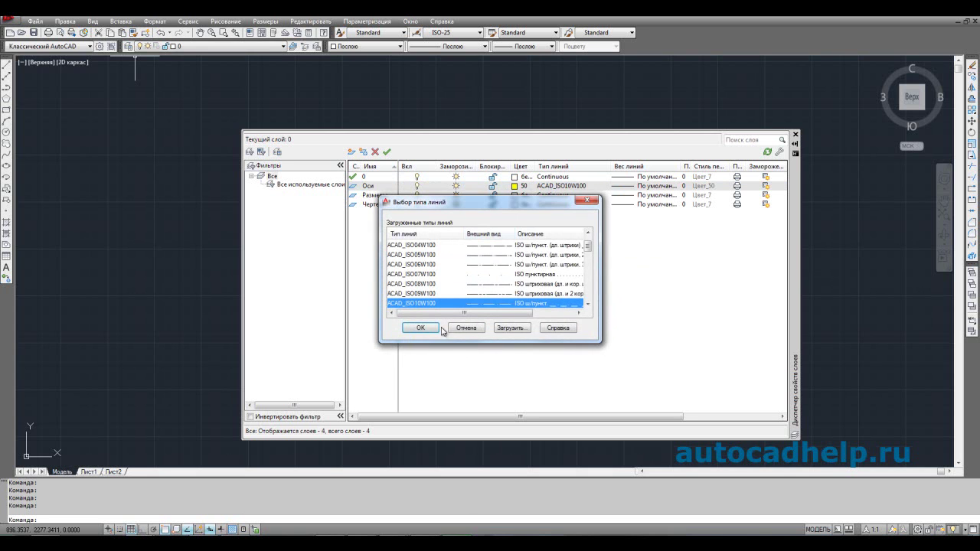
{"action": "left_click", "coordinate": [433, 328]}
- Set the Оси layer's lineweight to 0.05 мм
{"action": "left_click", "coordinate": [625, 186]}
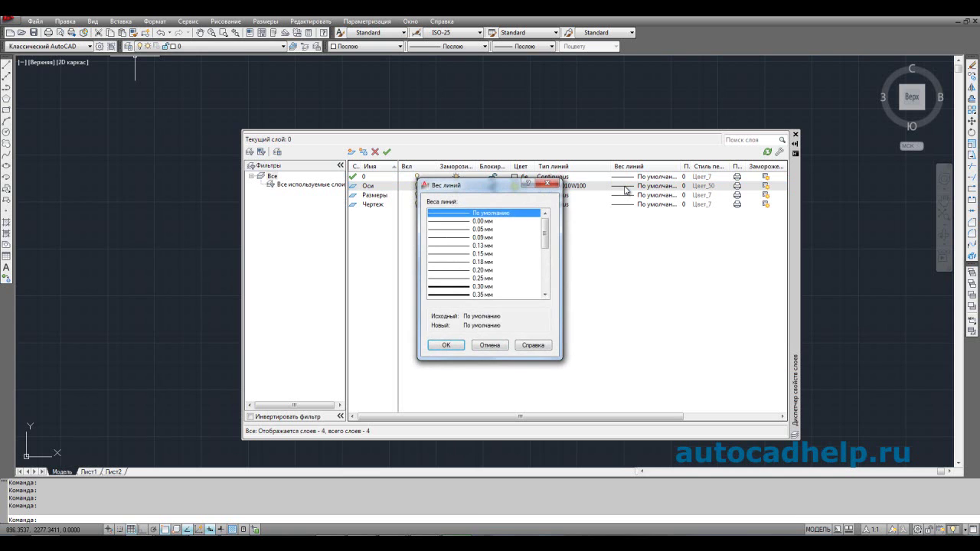
{"action": "left_click", "coordinate": [457, 238]}
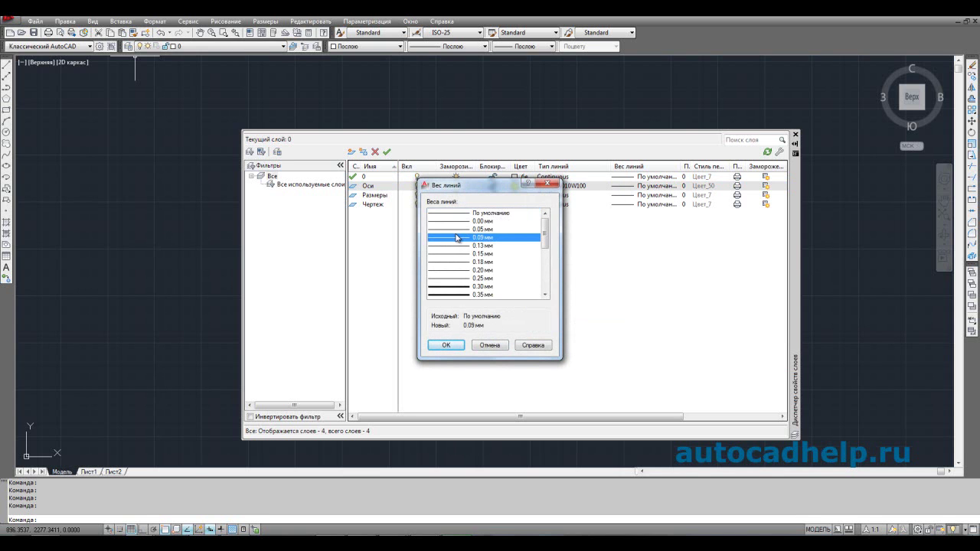
{"action": "left_click", "coordinate": [459, 221]}
{"action": "left_click", "coordinate": [459, 229]}
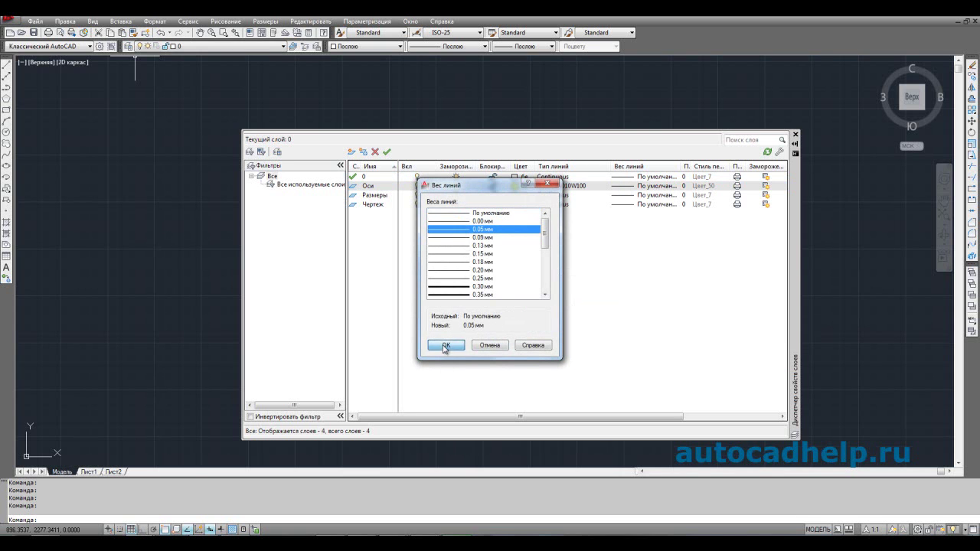
{"action": "left_click", "coordinate": [445, 346]}
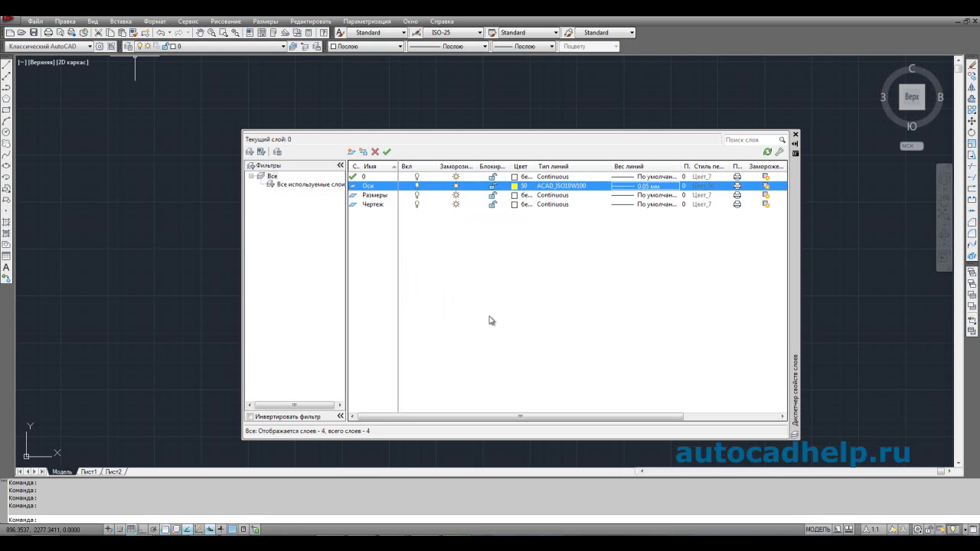
{"action": "left_click", "coordinate": [525, 196]}
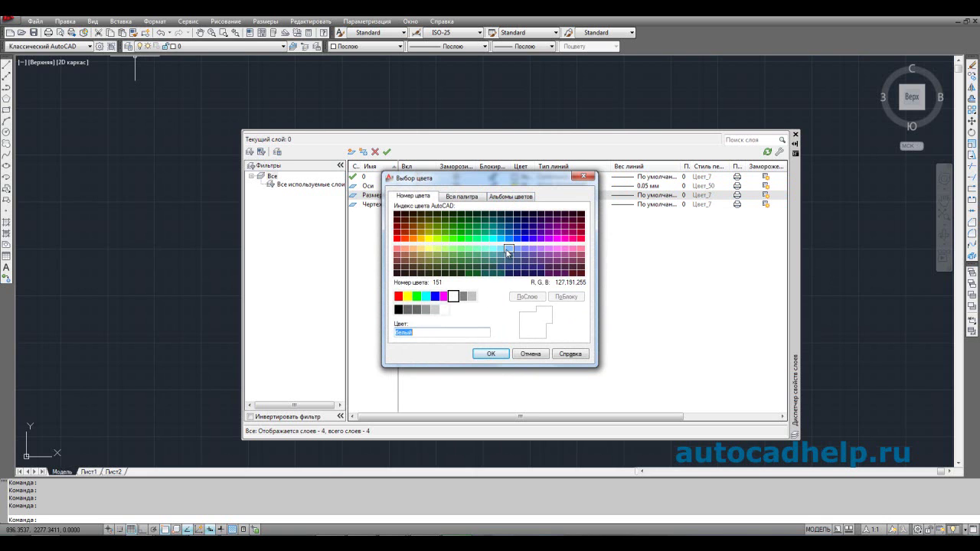
- Give the Размеры layer green index colour 100
{"action": "left_click", "coordinate": [567, 250]}
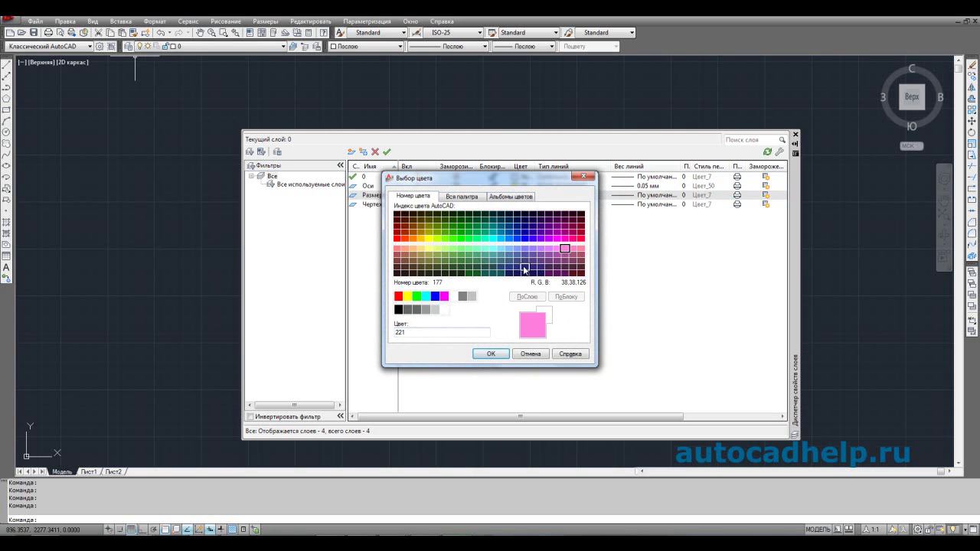
{"action": "left_click", "coordinate": [470, 240]}
{"action": "left_click", "coordinate": [490, 354]}
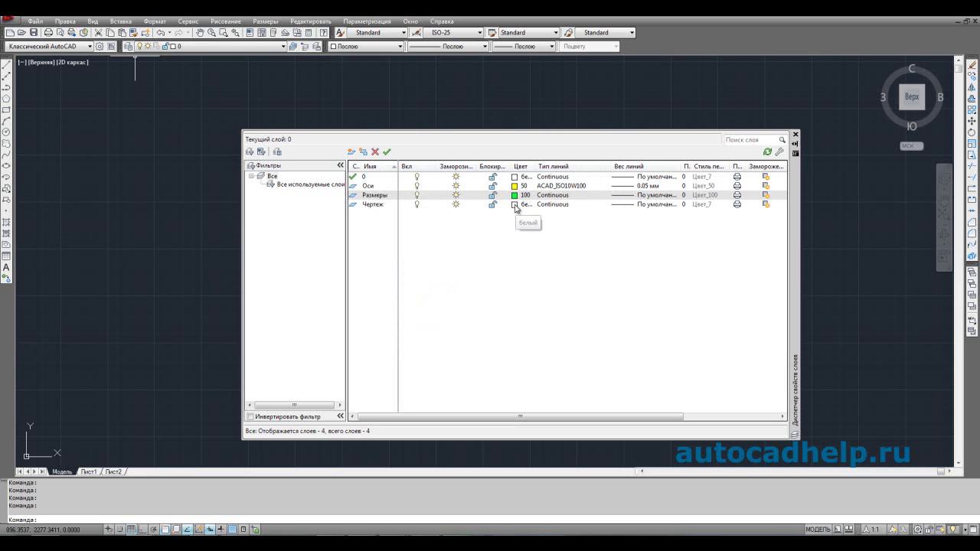
- Give the Чертеж layer the Continuous linetype and a 0.30 мм lineweight
{"action": "left_click", "coordinate": [552, 205]}
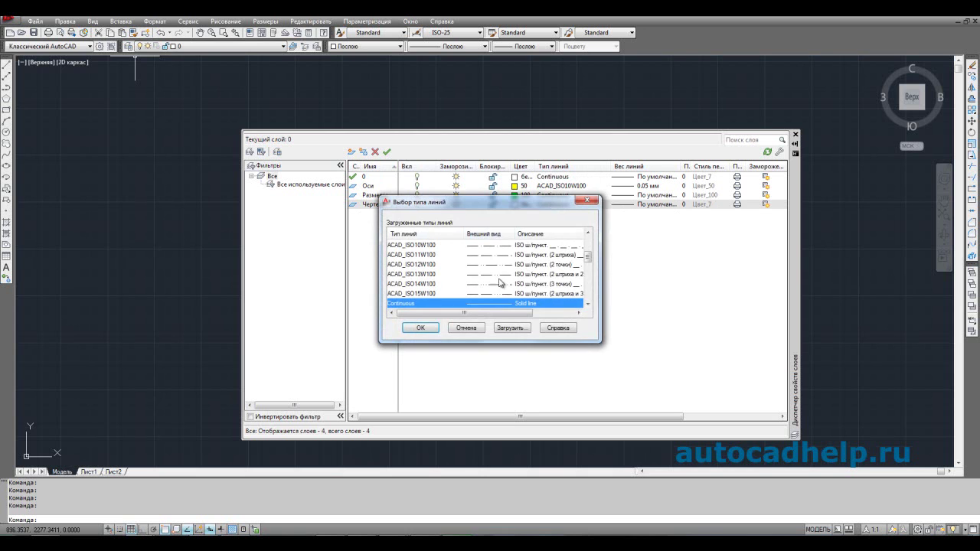
{"action": "left_click", "coordinate": [419, 325]}
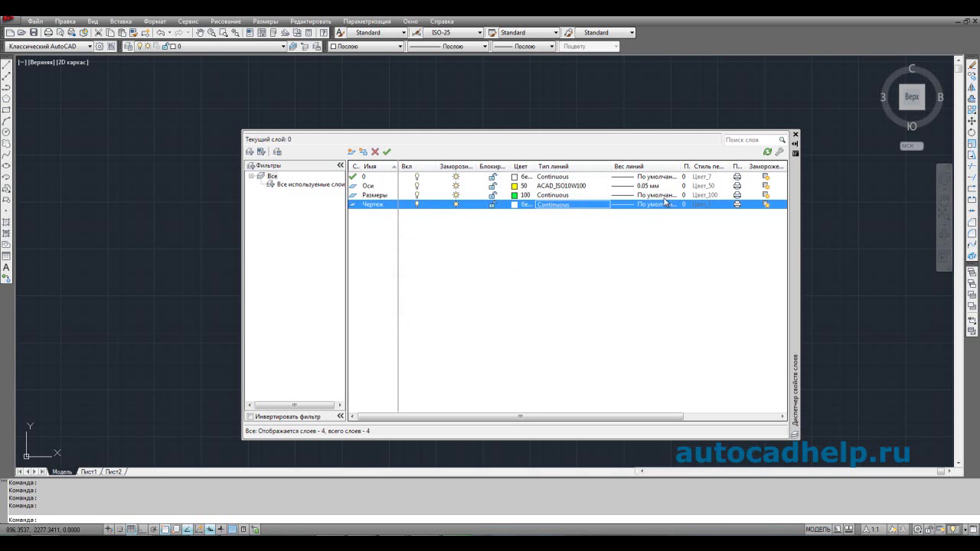
{"action": "left_click", "coordinate": [623, 205]}
{"action": "scroll", "coordinate": [483, 289], "scroll_direction": "down", "scroll_amount": 1}
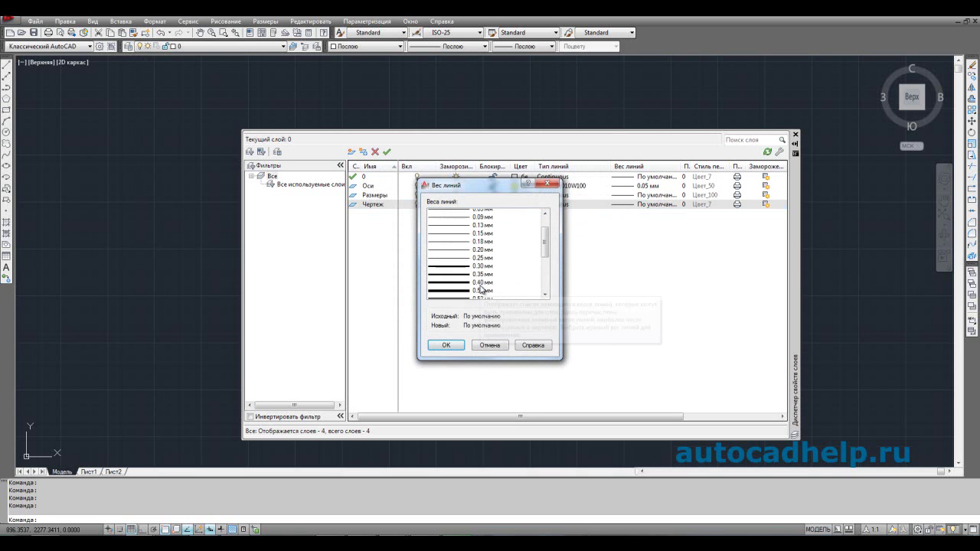
{"action": "left_click", "coordinate": [465, 262]}
{"action": "left_click", "coordinate": [447, 346]}
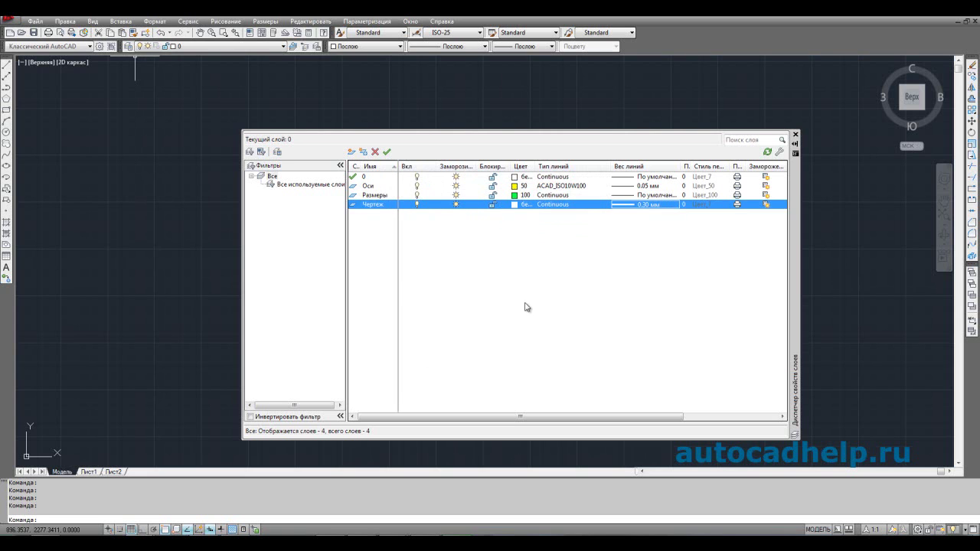
- Close the layer manager and make Оси the current layer
{"action": "left_click", "coordinate": [794, 134]}
{"action": "left_click", "coordinate": [270, 46]}
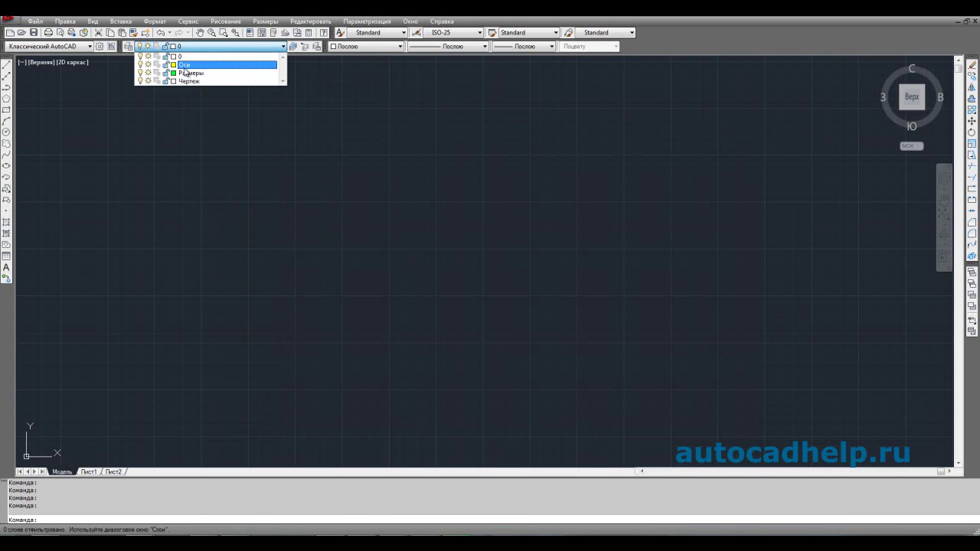
{"action": "left_click", "coordinate": [184, 65]}
{"action": "left_click", "coordinate": [205, 46]}
- Draw the vertical dash-dot centre line with Ortho turned on
{"action": "left_click", "coordinate": [197, 64]}
{"action": "scroll", "coordinate": [217, 169], "scroll_direction": "down", "scroll_amount": 3}
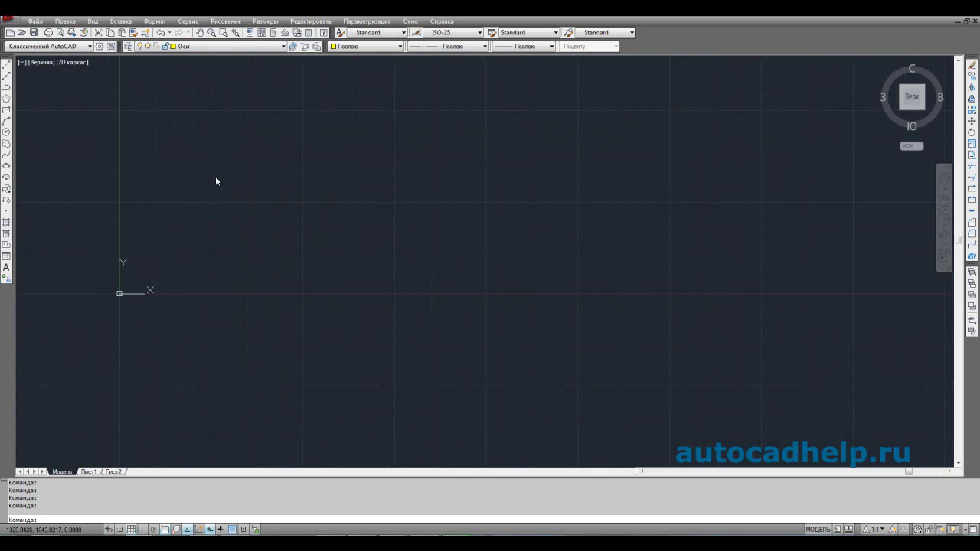
{"action": "left_click", "coordinate": [7, 65]}
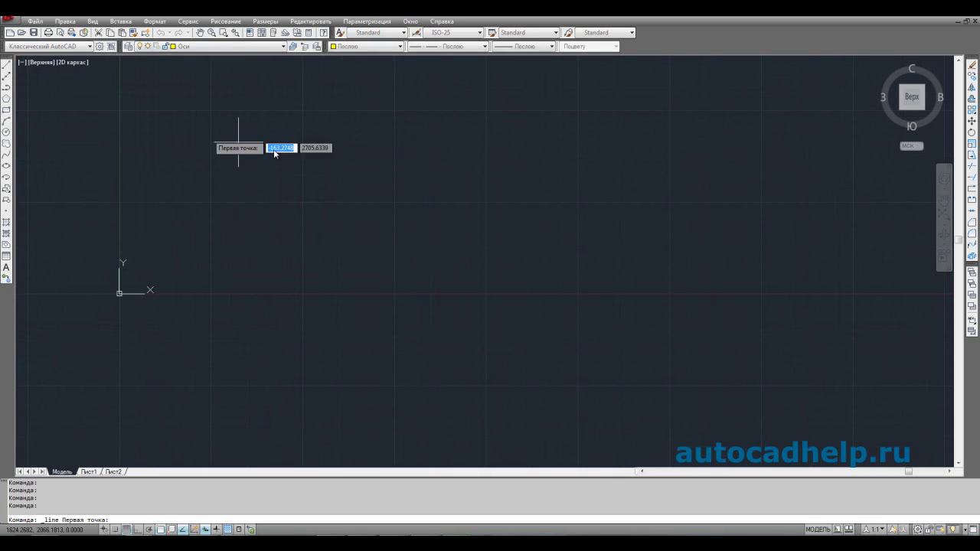
{"action": "scroll", "coordinate": [214, 220], "scroll_direction": "up", "scroll_amount": 5}
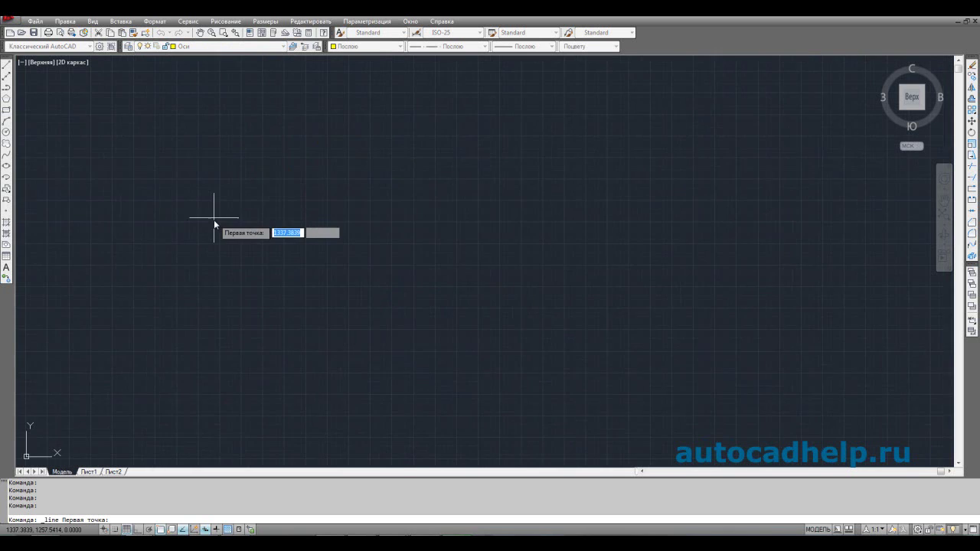
{"action": "left_click", "coordinate": [250, 66]}
{"action": "scroll", "coordinate": [247, 279], "scroll_direction": "down", "scroll_amount": 2}
{"action": "scroll", "coordinate": [245, 277], "scroll_direction": "down", "scroll_amount": 2}
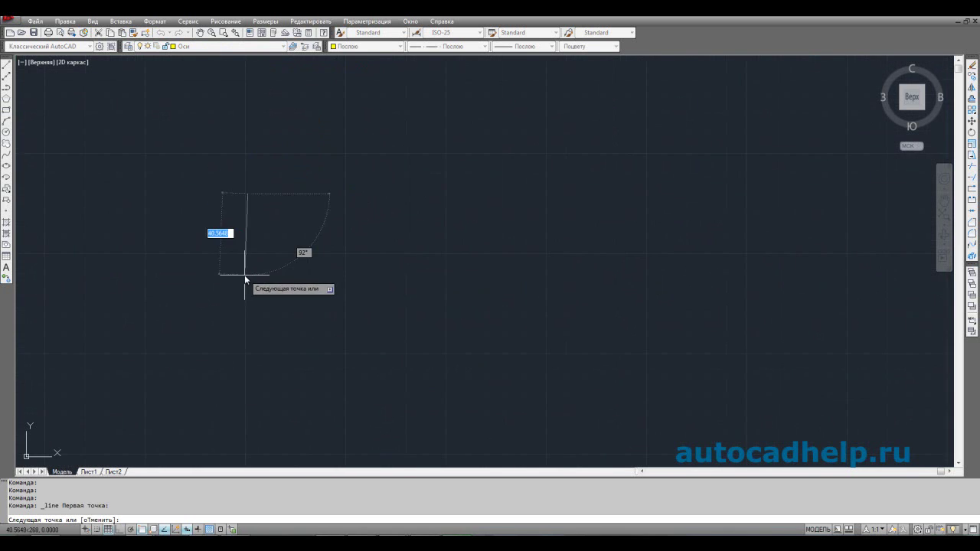
{"action": "left_click", "coordinate": [121, 529]}
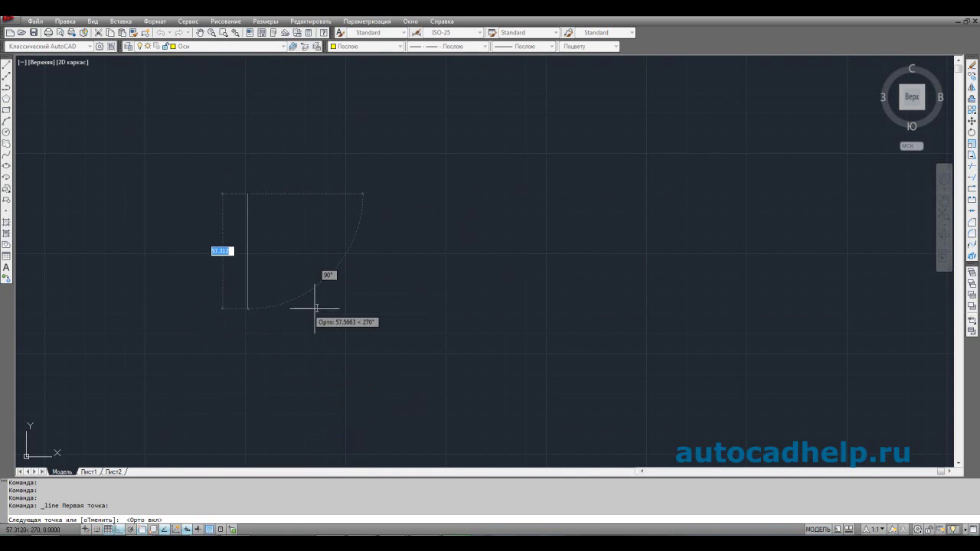
{"action": "scroll", "coordinate": [230, 339], "scroll_direction": "down", "scroll_amount": 3}
{"action": "scroll", "coordinate": [258, 237], "scroll_direction": "up", "scroll_amount": 4}
{"action": "scroll", "coordinate": [253, 408], "scroll_direction": "down", "scroll_amount": 2}
{"action": "scroll", "coordinate": [258, 430], "scroll_direction": "down", "scroll_amount": 2}
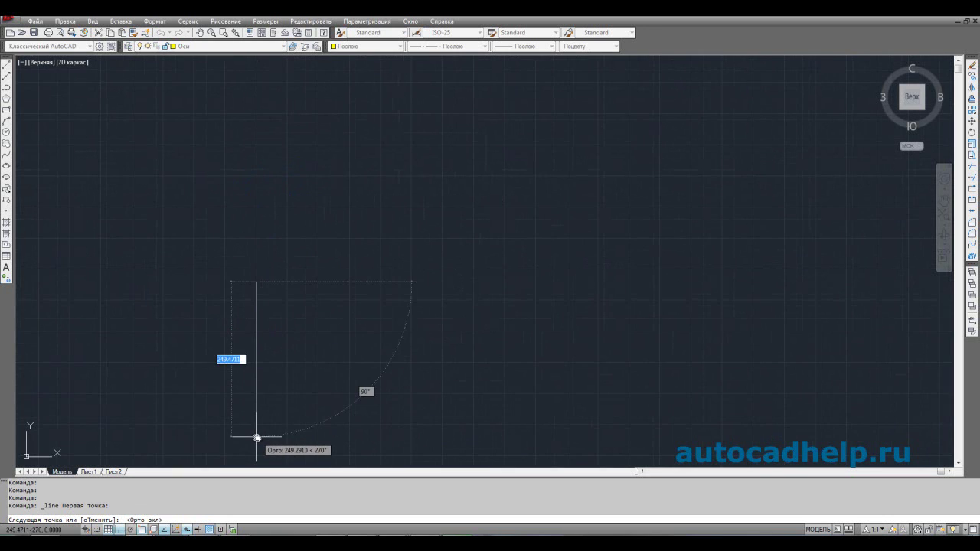
{"action": "middle_click_drag", "start_coordinate": [260, 435], "coordinate": [293, 300]}
{"action": "scroll", "coordinate": [280, 313], "scroll_direction": "up", "scroll_amount": 4}
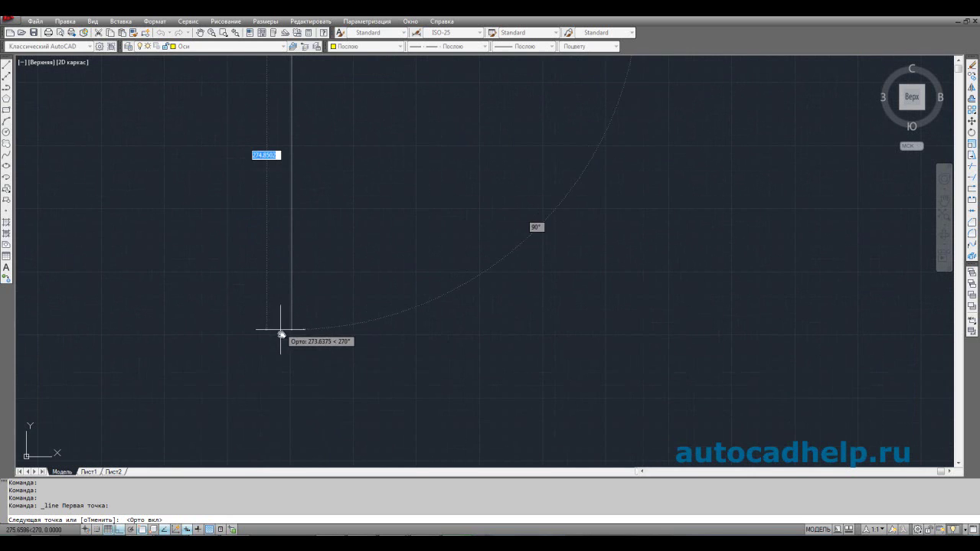
{"action": "scroll", "coordinate": [294, 358], "scroll_direction": "down", "scroll_amount": 2}
{"action": "left_click", "coordinate": [295, 356]}
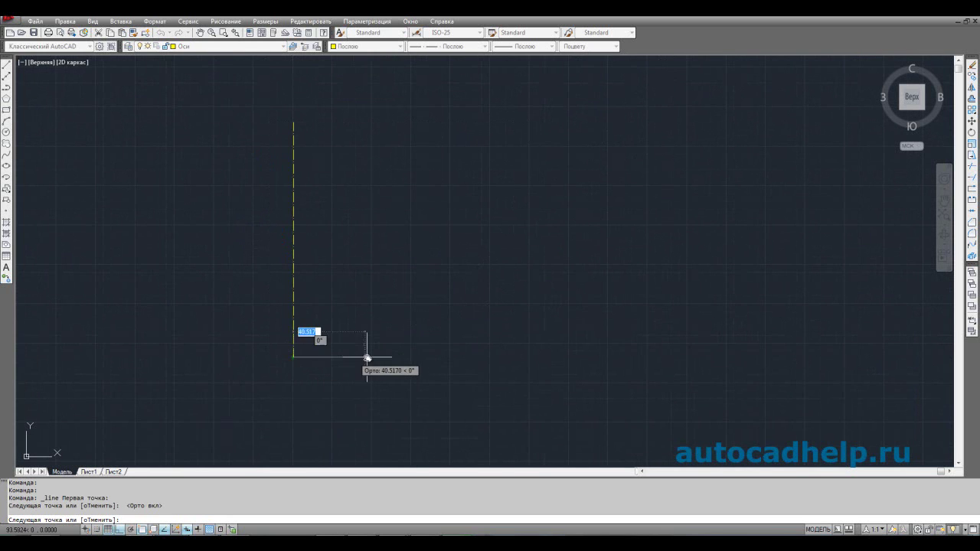
{"action": "key", "text": "Return"}
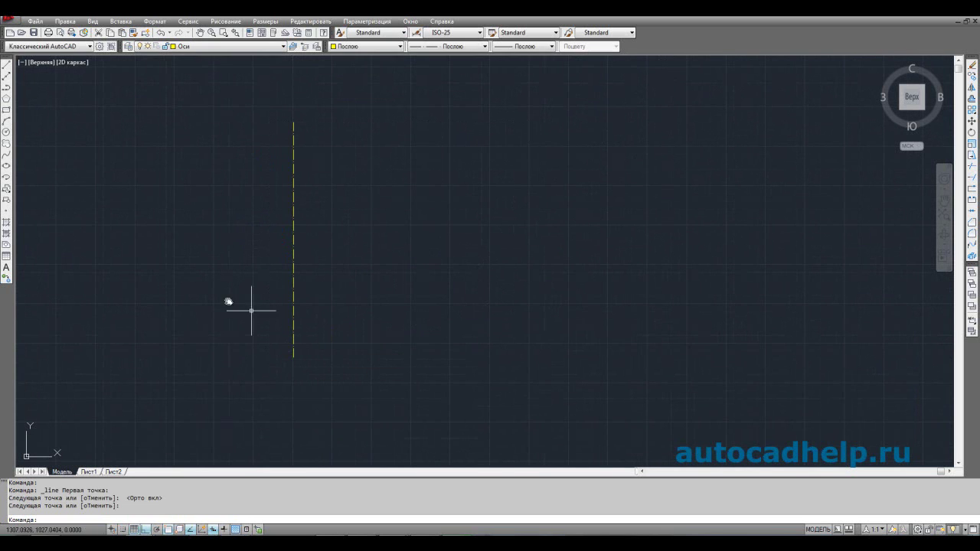
- Draw the horizontal centre line through the vertical line's midpoint
{"action": "left_click", "coordinate": [6, 64]}
{"action": "mouse_move", "coordinate": [292, 240]}
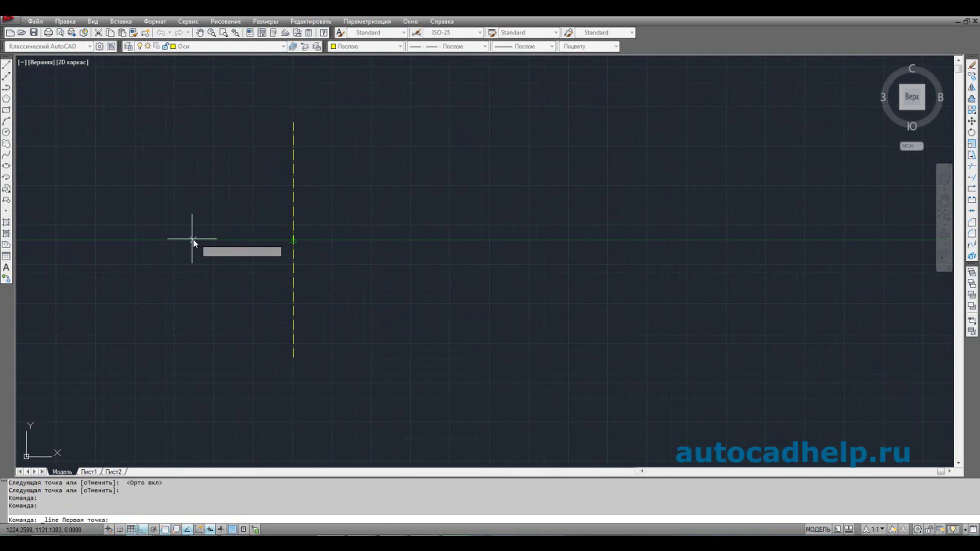
{"action": "left_click", "coordinate": [100, 239]}
{"action": "left_click", "coordinate": [539, 251]}
{"action": "key", "text": "Return"}
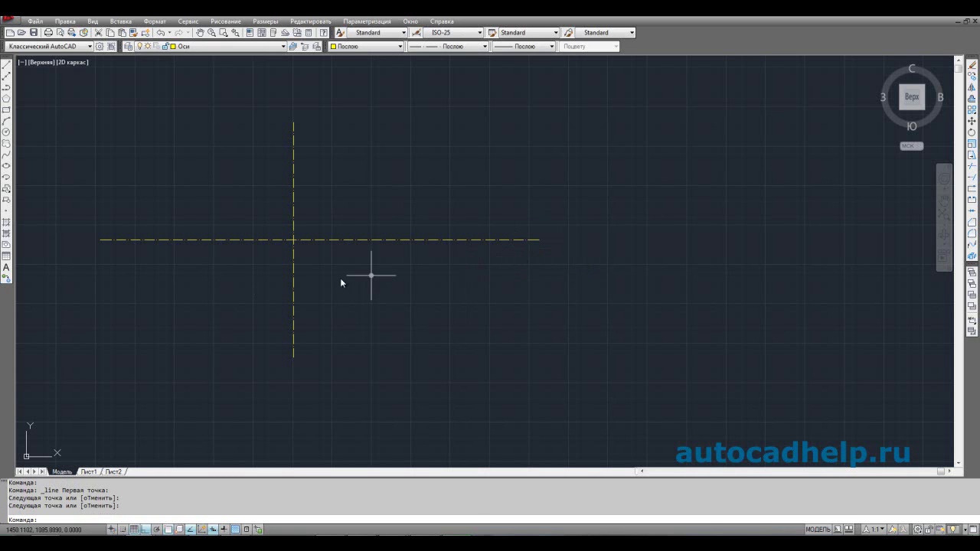
{"action": "right_click", "coordinate": [170, 530]}
{"action": "left_click", "coordinate": [183, 510]}
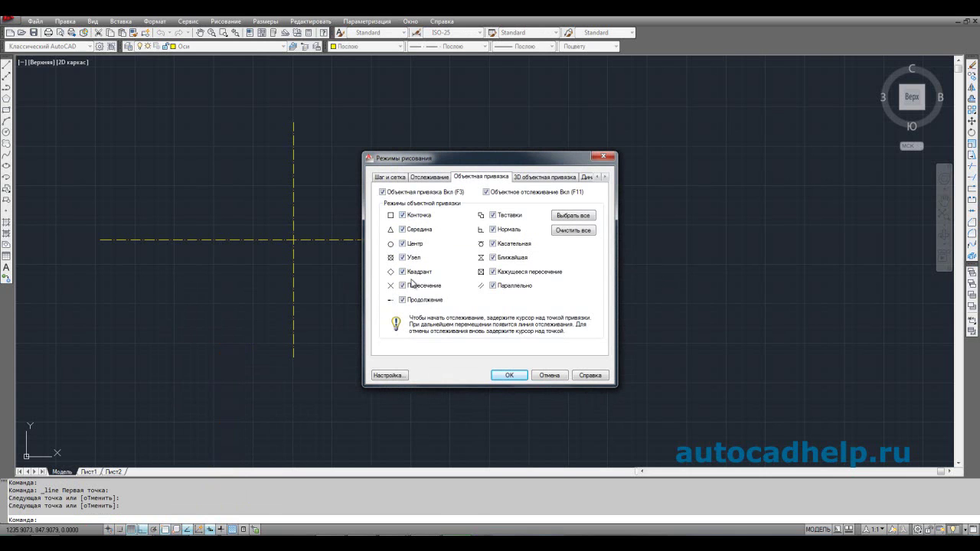
{"action": "mouse_move", "coordinate": [412, 300]}
{"action": "left_click", "coordinate": [508, 374]}
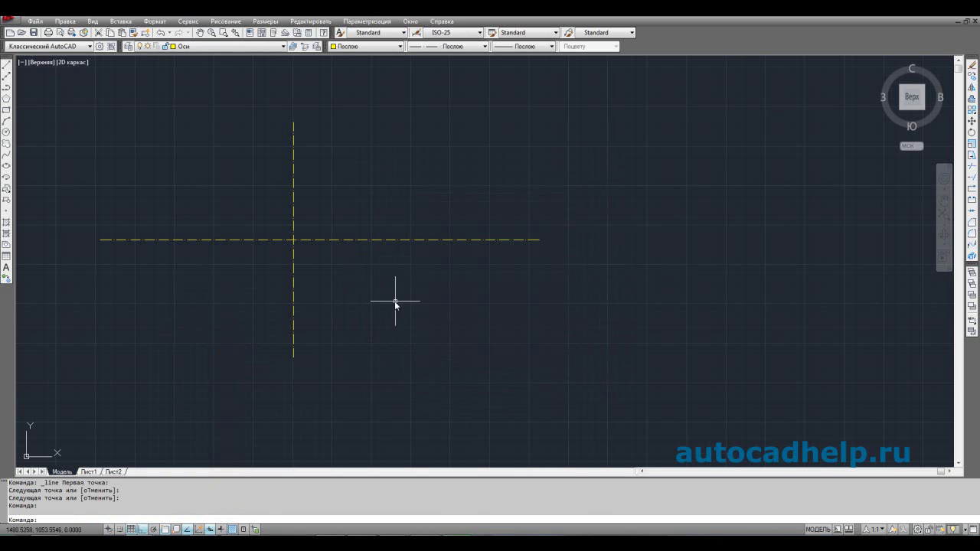
- Switch to the Чертеж layer, check the valve reference picture, and start a rectangle
{"action": "left_click", "coordinate": [221, 49]}
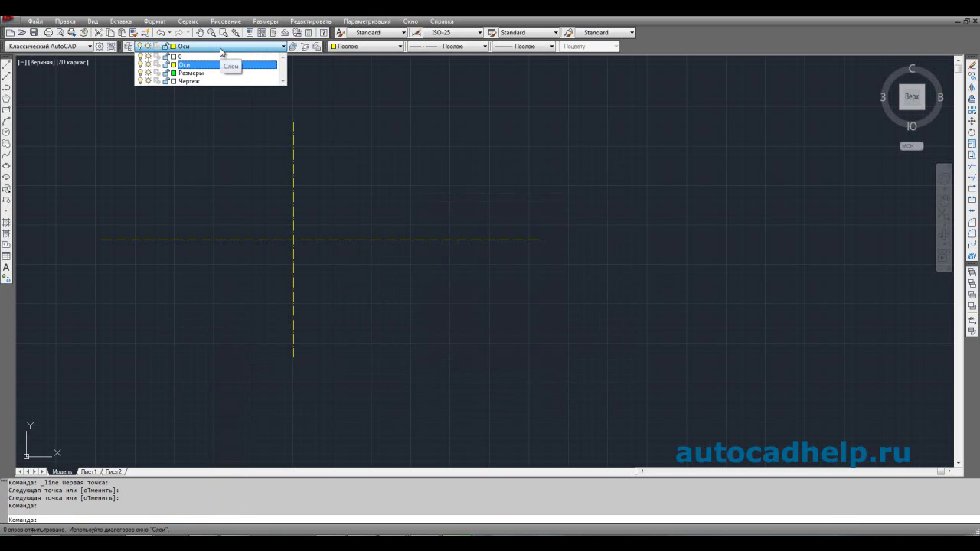
{"action": "left_click", "coordinate": [214, 81]}
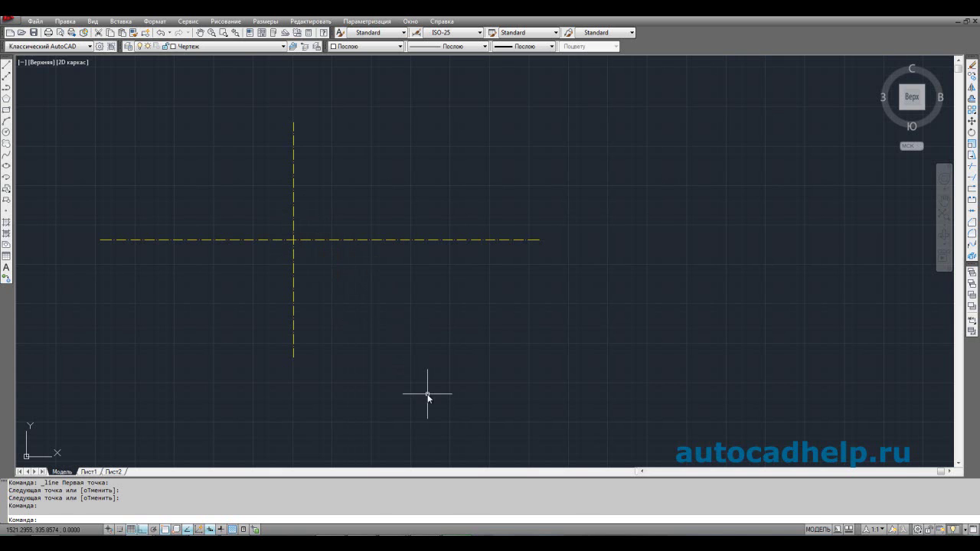
{"action": "key", "text": "alt+Tab"}
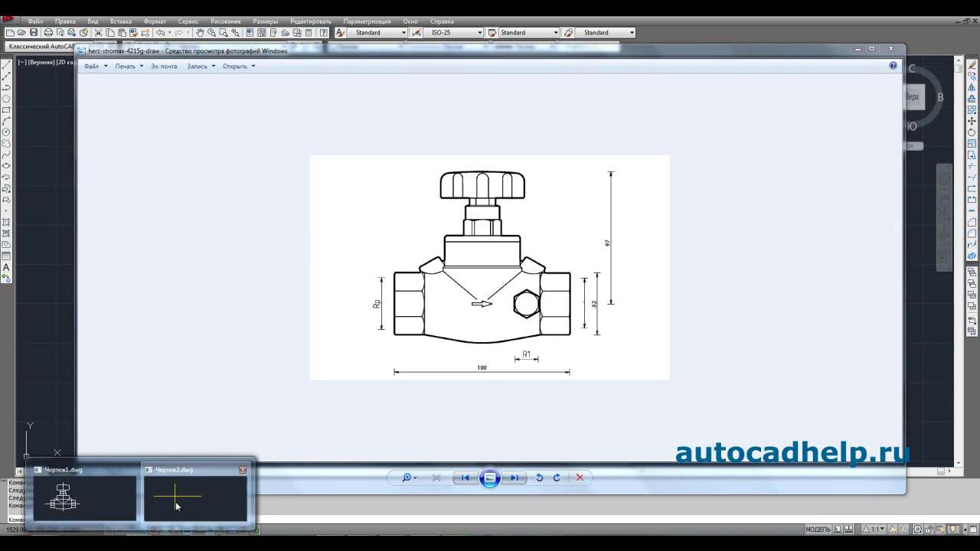
{"action": "left_click", "coordinate": [188, 518]}
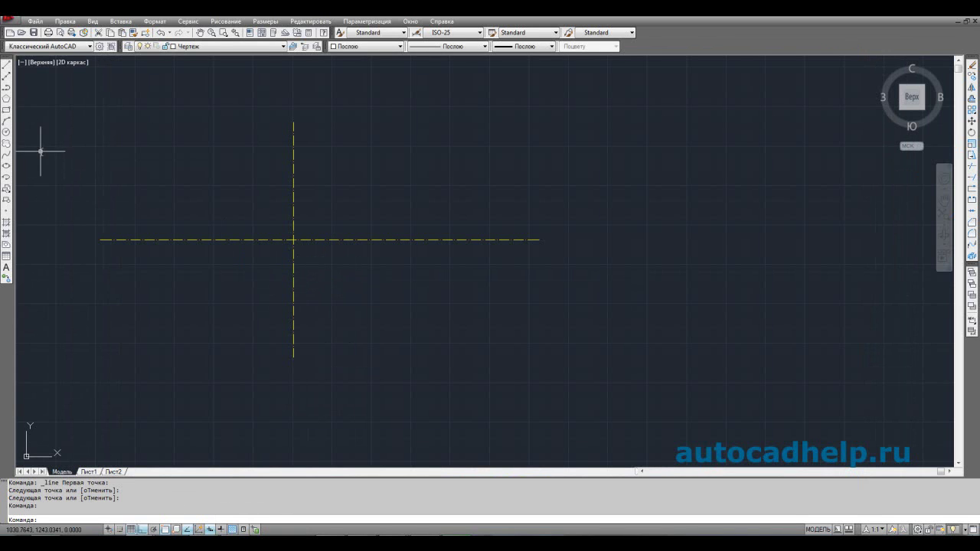
{"action": "left_click", "coordinate": [6, 110]}
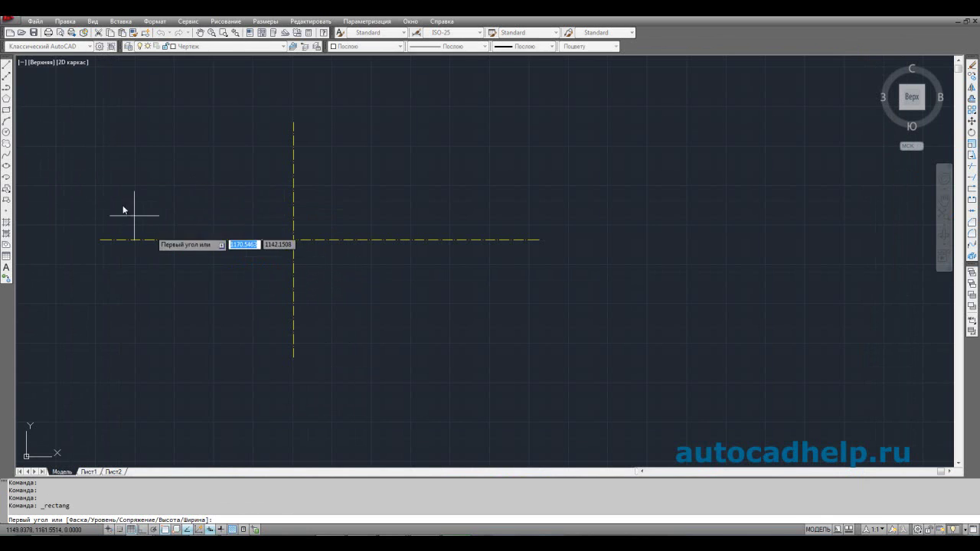
- Draw a vertical line 16 units up from the horizontal centre line, left of the axis
{"action": "left_click", "coordinate": [6, 67]}
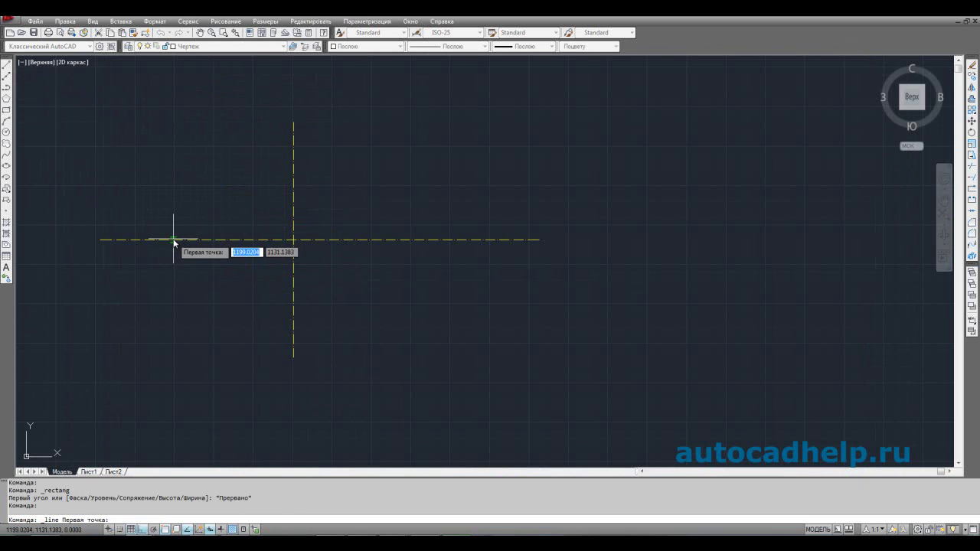
{"action": "scroll", "coordinate": [171, 238], "scroll_direction": "up", "scroll_amount": 3}
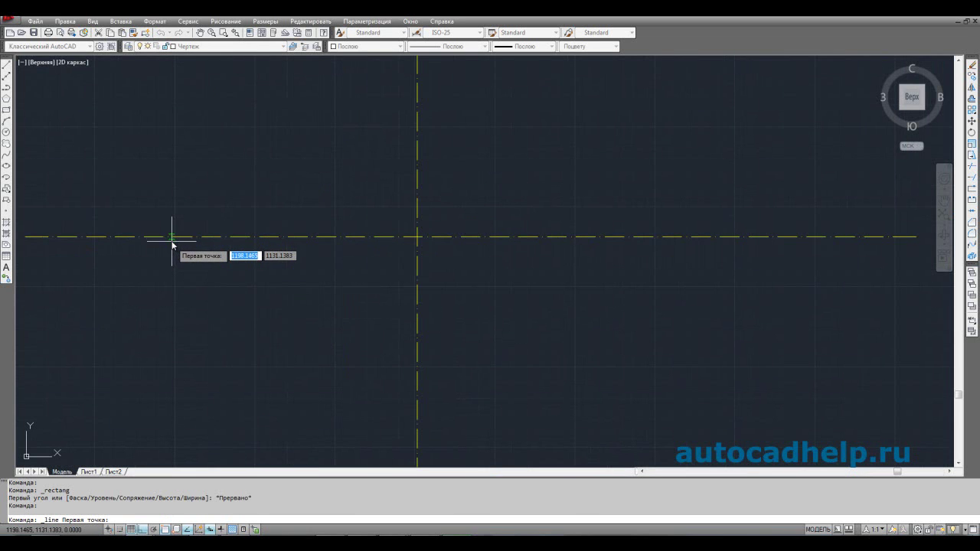
{"action": "left_click", "coordinate": [169, 236]}
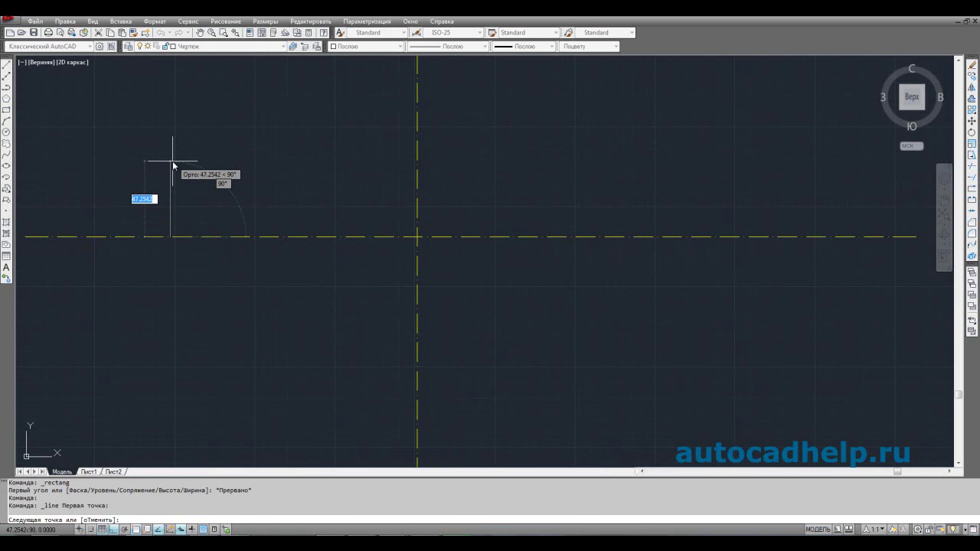
{"action": "type", "text": "16"}
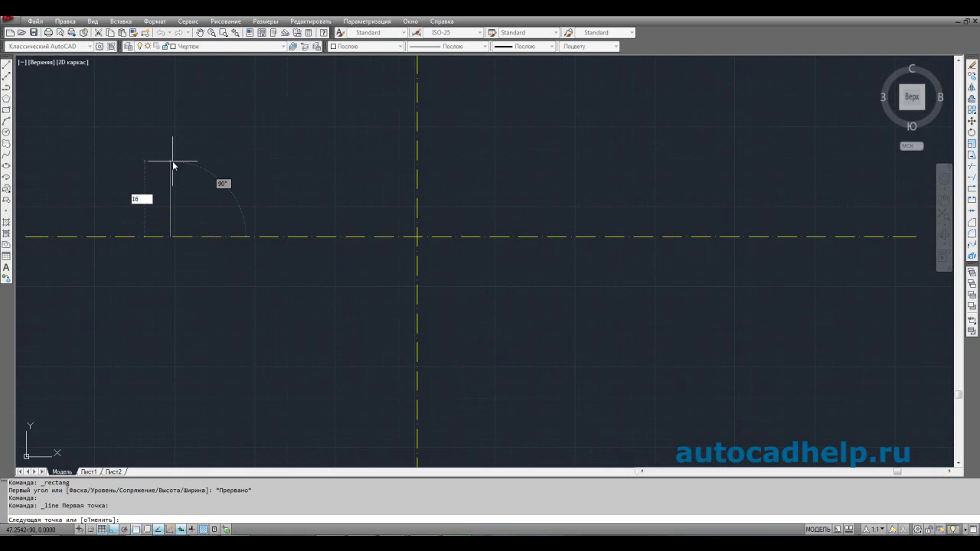
{"action": "key", "text": "Return"}
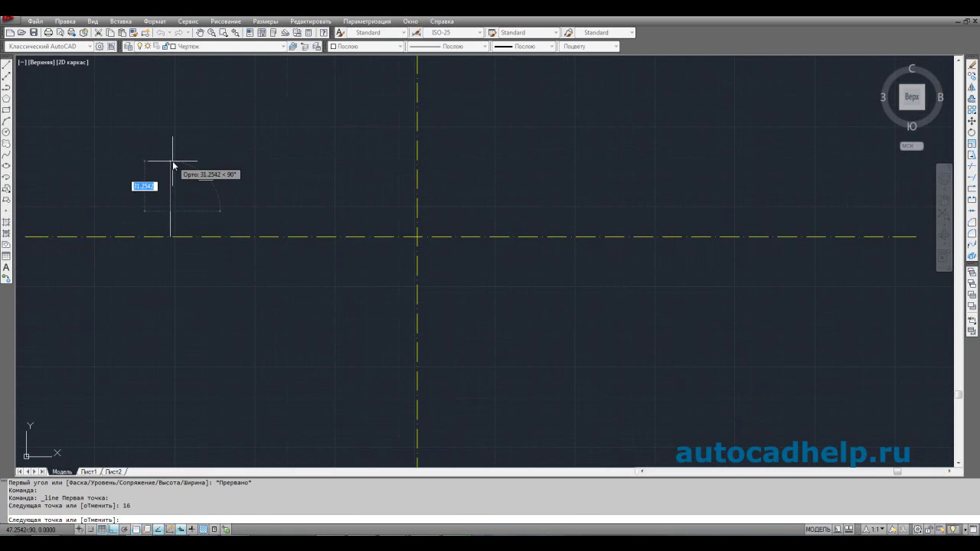
{"action": "type", "text": "16"}
{"action": "key", "text": "Return"}
{"action": "key", "text": "Escape"}
- Stretch the line's bottom end 16 down and confirm its total length is 32
{"action": "left_click", "coordinate": [170, 223]}
{"action": "left_click", "coordinate": [170, 237]}
{"action": "type", "text": "16"}
{"action": "key", "text": "Return"}
{"action": "scroll", "coordinate": [181, 247], "scroll_direction": "up", "scroll_amount": 2}
{"action": "key", "text": "Escape"}
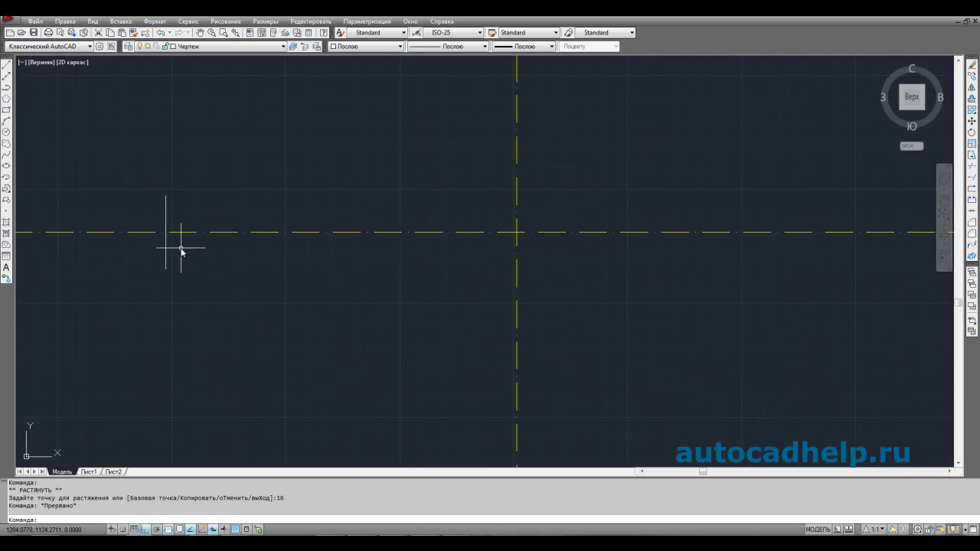
{"action": "left_click", "coordinate": [166, 213]}
{"action": "left_click", "coordinate": [165, 205]}
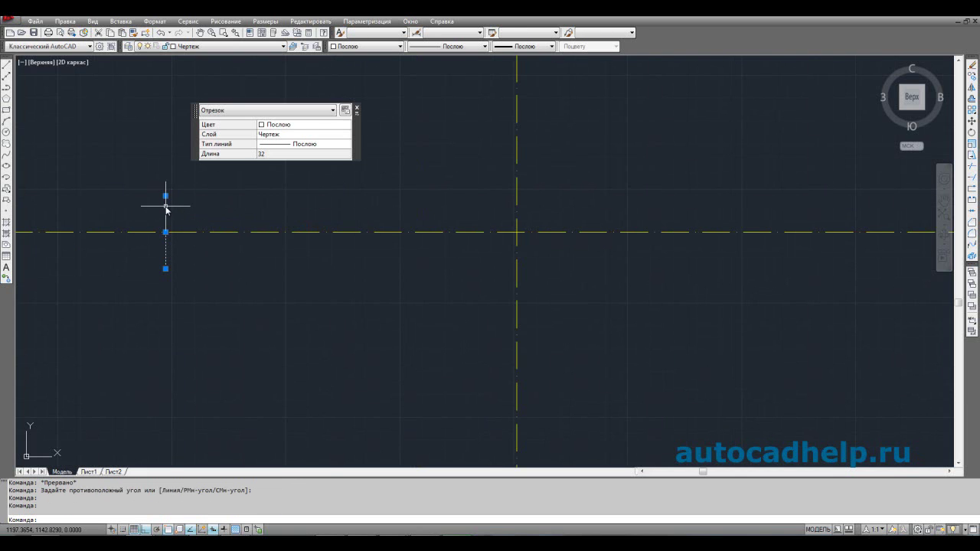
{"action": "left_click", "coordinate": [356, 110]}
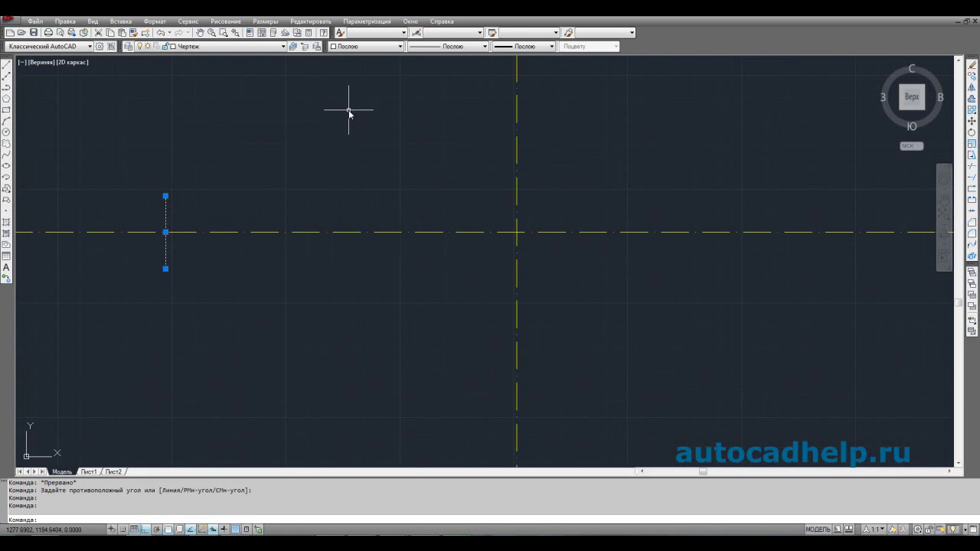
{"action": "key", "text": "Escape"}
- From the vertical line's bottom end, draw a 100-unit bottom edge and a 32-unit right edge
{"action": "left_click", "coordinate": [8, 66]}
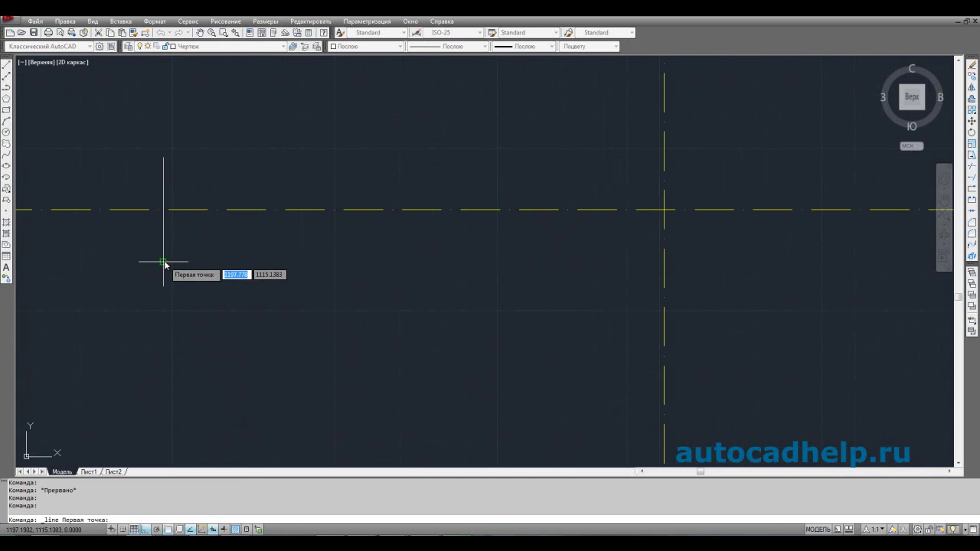
{"action": "scroll", "coordinate": [166, 266], "scroll_direction": "up", "scroll_amount": 4}
{"action": "scroll", "coordinate": [164, 268], "scroll_direction": "down", "scroll_amount": 2}
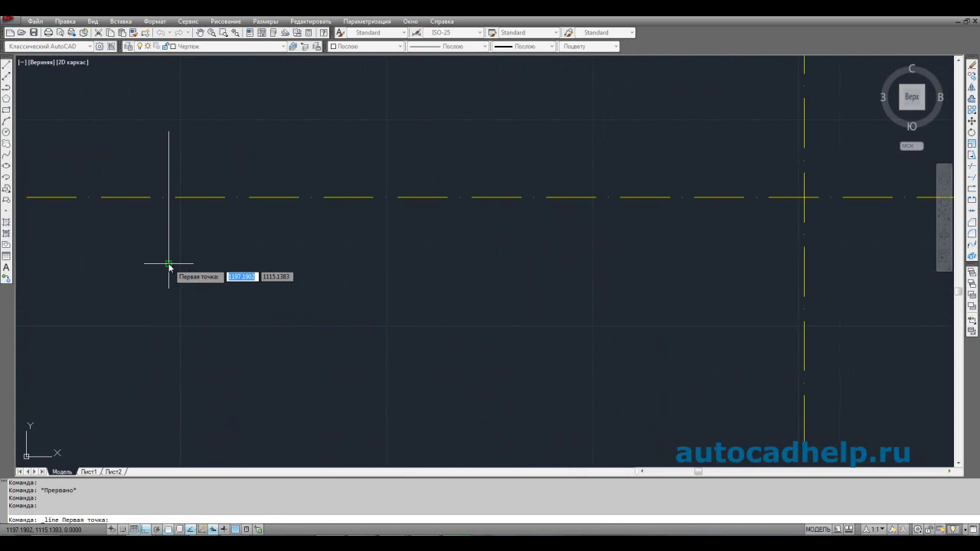
{"action": "left_click", "coordinate": [168, 264]}
{"action": "type", "text": "100"}
{"action": "key", "text": "Return"}
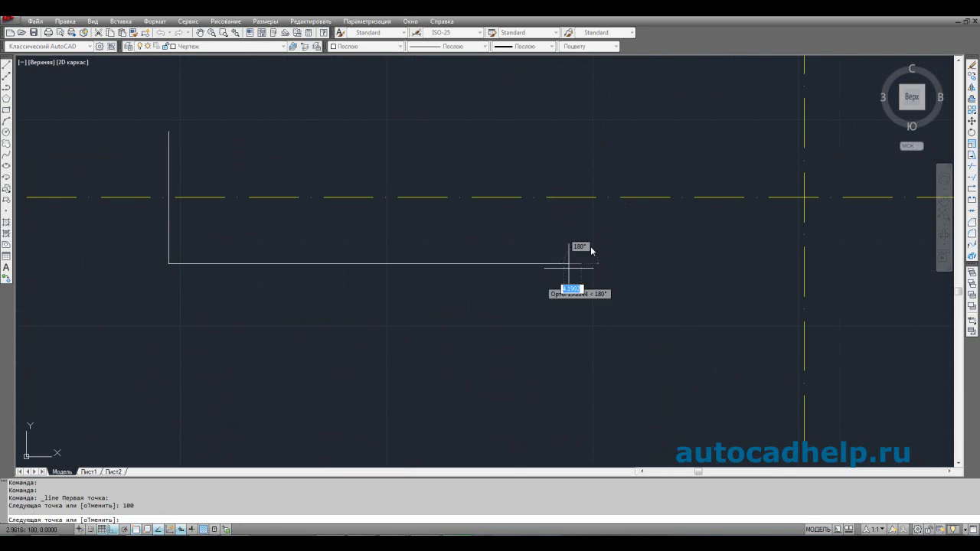
{"action": "type", "text": "32"}
{"action": "key", "text": "Return"}
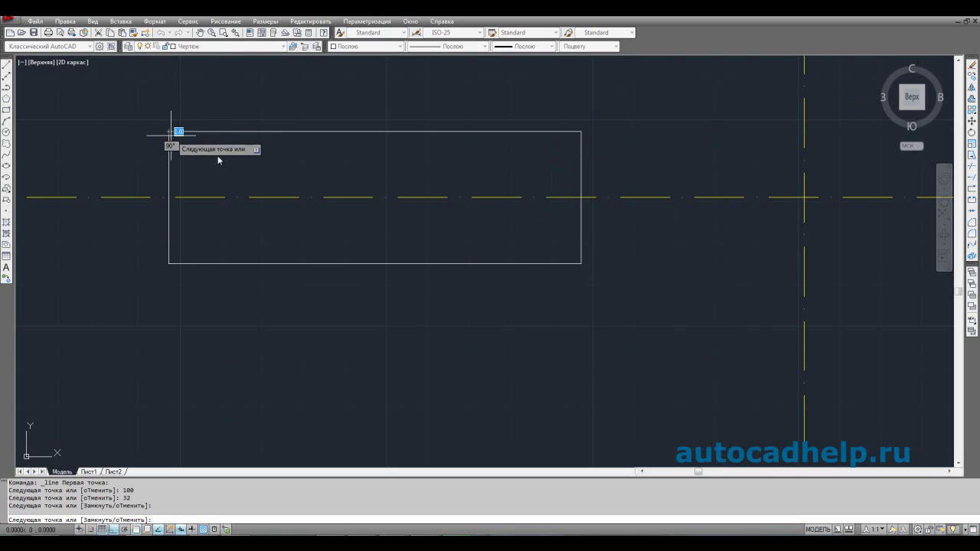
{"action": "key", "text": "Escape"}
- Select the vertical centre line
{"action": "scroll", "coordinate": [405, 206], "scroll_direction": "down", "scroll_amount": 4}
{"action": "left_click", "coordinate": [568, 156]}
{"action": "left_click", "coordinate": [557, 148]}
{"action": "left_click", "coordinate": [561, 153]}
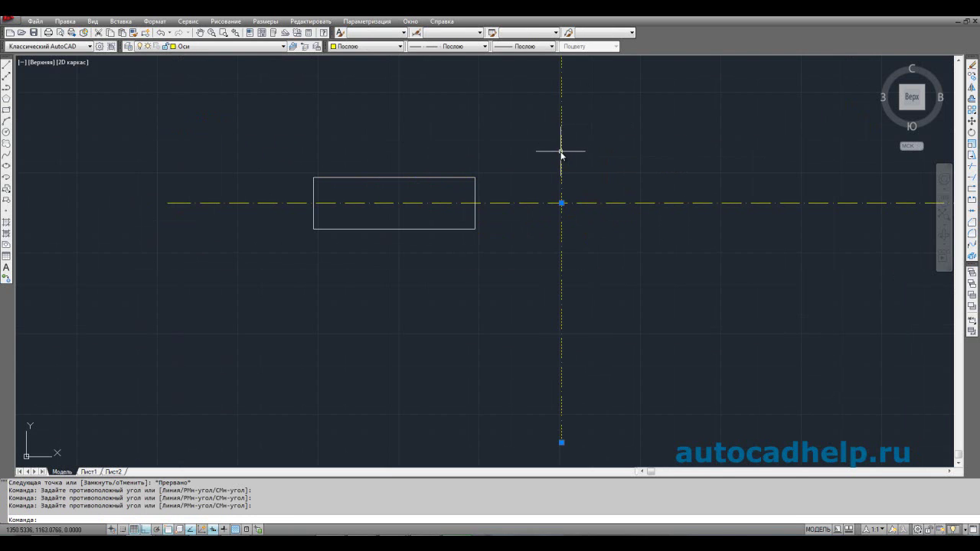
- Grip-move the vertical centre line to the middle of the rectangle
{"action": "left_click", "coordinate": [561, 202]}
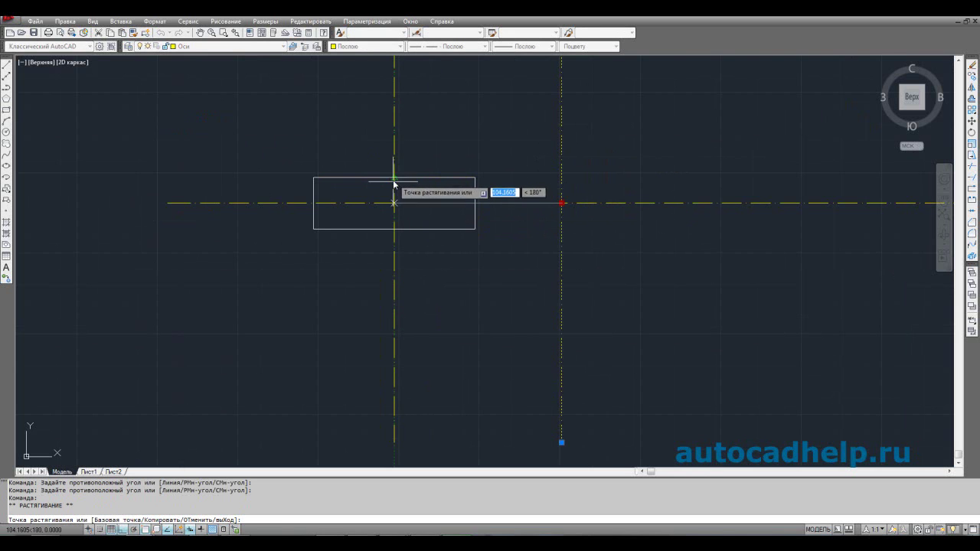
{"action": "scroll", "coordinate": [393, 181], "scroll_direction": "up", "scroll_amount": 3}
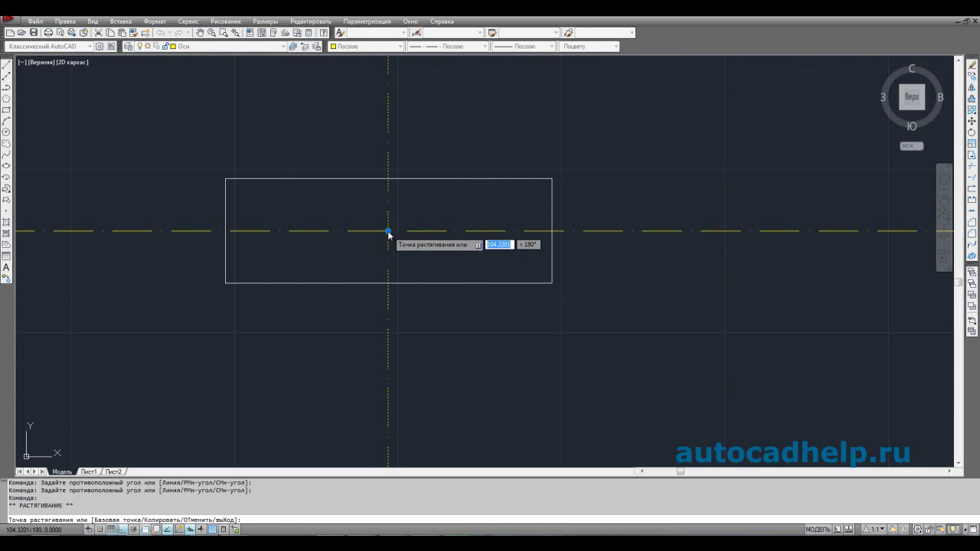
{"action": "left_click", "coordinate": [388, 230]}
{"action": "key", "text": "Escape"}
- Erase the vertical and the horizontal centre lines
{"action": "scroll", "coordinate": [421, 178], "scroll_direction": "down", "scroll_amount": 4}
{"action": "left_click", "coordinate": [664, 228]}
{"action": "left_click", "coordinate": [629, 199]}
{"action": "scroll", "coordinate": [447, 220], "scroll_direction": "down", "scroll_amount": 4}
{"action": "key", "text": "Escape"}
{"action": "left_click", "coordinate": [470, 184]}
{"action": "left_click", "coordinate": [394, 123]}
{"action": "key", "text": "Delete"}
{"action": "left_click", "coordinate": [623, 263]}
{"action": "left_click", "coordinate": [536, 168]}
{"action": "key", "text": "Delete"}
{"action": "left_click", "coordinate": [184, 46]}
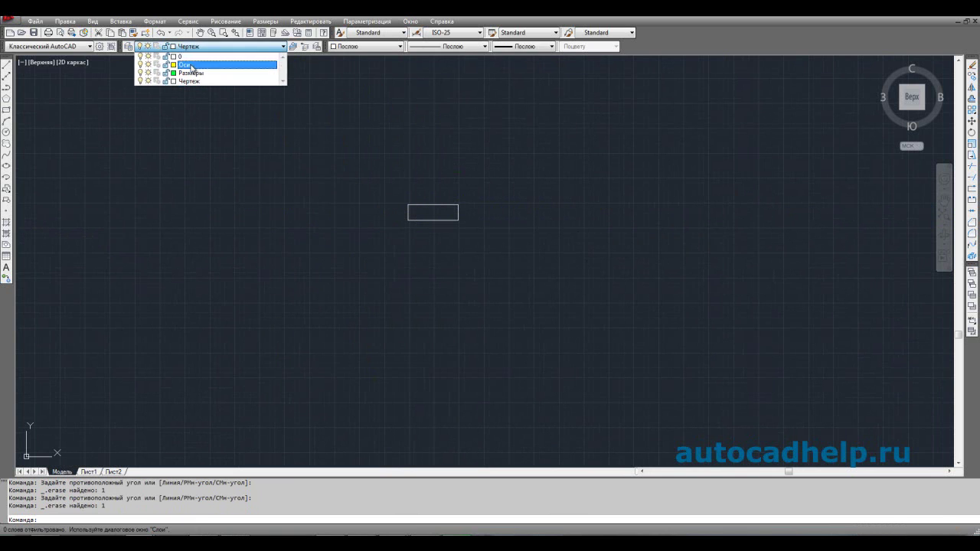
- Make Оси the current layer and draw a vertical axis through the rectangle's centre
{"action": "left_click", "coordinate": [191, 64]}
{"action": "left_click", "coordinate": [7, 67]}
{"action": "scroll", "coordinate": [409, 243], "scroll_direction": "up", "scroll_amount": 8}
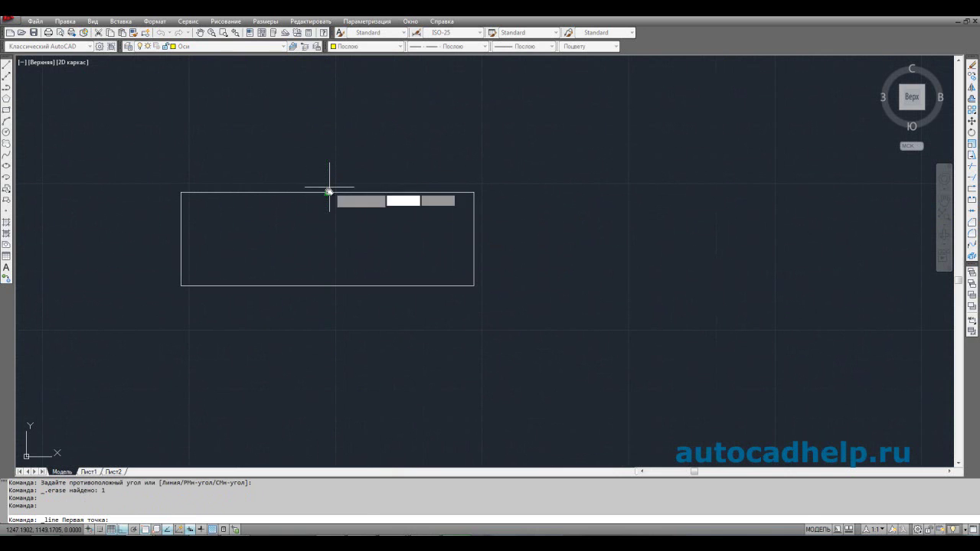
{"action": "left_click", "coordinate": [328, 72]}
{"action": "left_click", "coordinate": [329, 435]}
{"action": "key", "text": "Escape"}
- Draw a horizontal axis through the rectangle's centre, extending past both sides
{"action": "right_click", "coordinate": [181, 127]}
{"action": "left_click", "coordinate": [214, 135]}
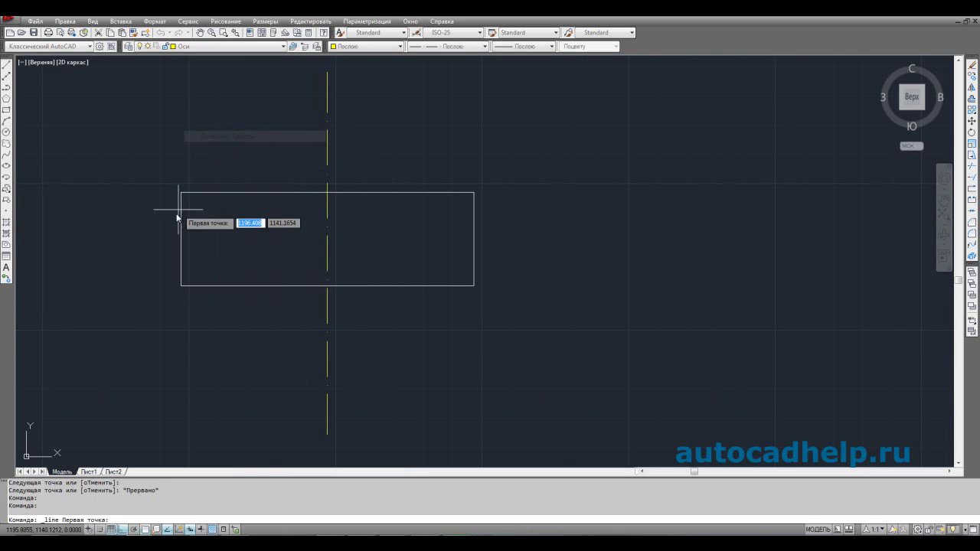
{"action": "left_click", "coordinate": [106, 240]}
{"action": "left_click", "coordinate": [556, 239]}
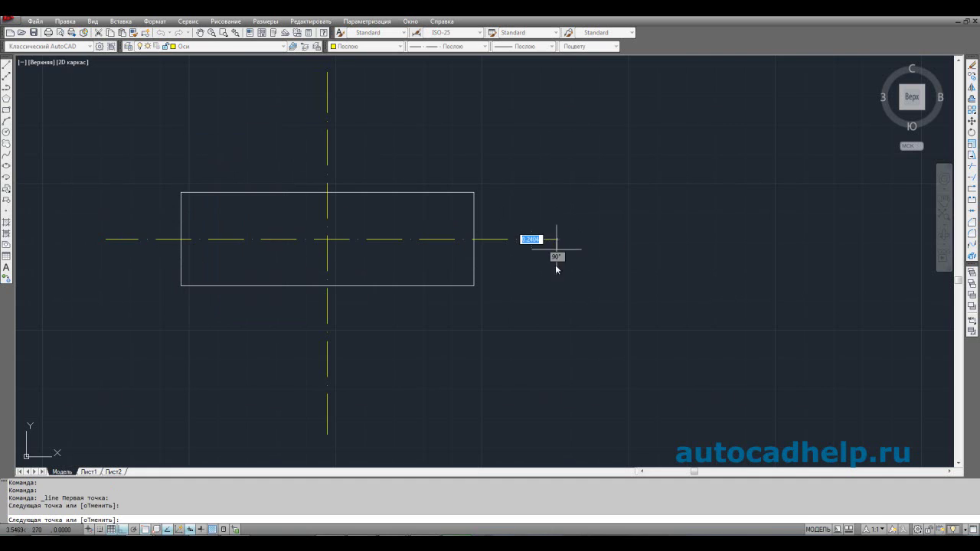
{"action": "key", "text": "Escape"}
- Shorten the vertical axis at its top and bottom ends using grips
{"action": "scroll", "coordinate": [440, 239], "scroll_direction": "down", "scroll_amount": 2}
{"action": "left_click", "coordinate": [440, 238]}
{"action": "left_click", "coordinate": [375, 167]}
{"action": "left_click", "coordinate": [381, 176]}
{"action": "left_click", "coordinate": [380, 130]}
{"action": "key", "text": "Escape"}
{"action": "left_click", "coordinate": [385, 357]}
{"action": "left_click", "coordinate": [368, 345]}
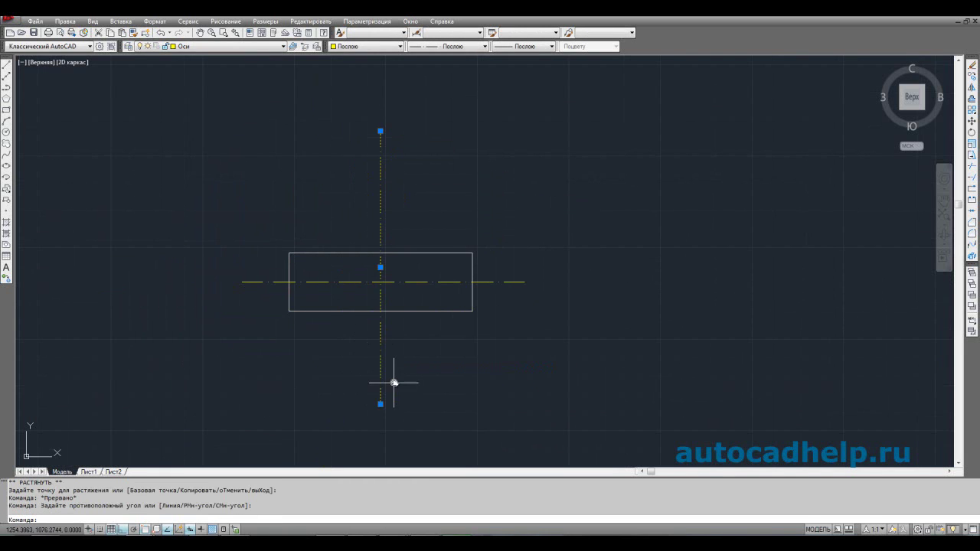
{"action": "left_click", "coordinate": [380, 404]}
{"action": "left_click", "coordinate": [380, 356]}
{"action": "key", "text": "Escape"}
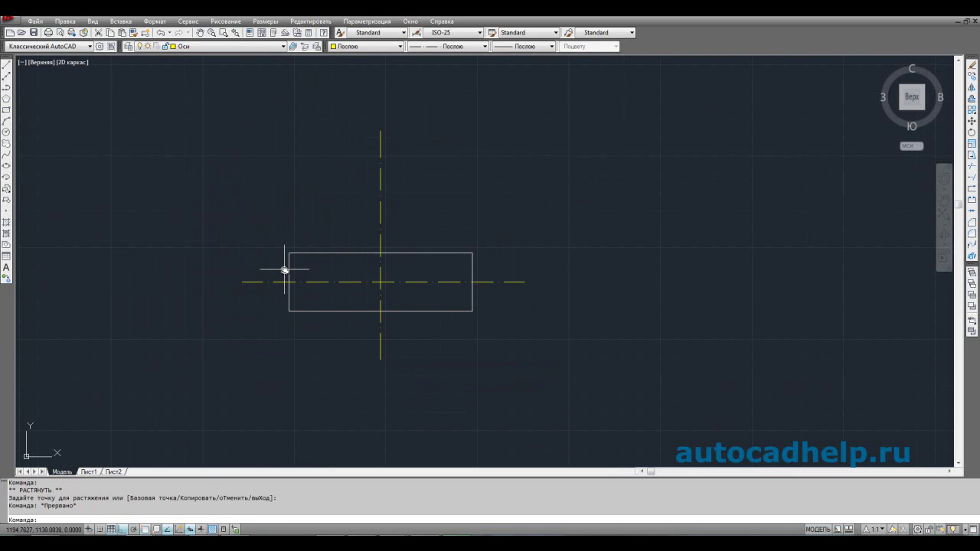
- Select the horizontal axis, then deselect it without changes
{"action": "left_click", "coordinate": [273, 299]}
{"action": "left_click", "coordinate": [248, 276]}
{"action": "key", "text": "Escape"}
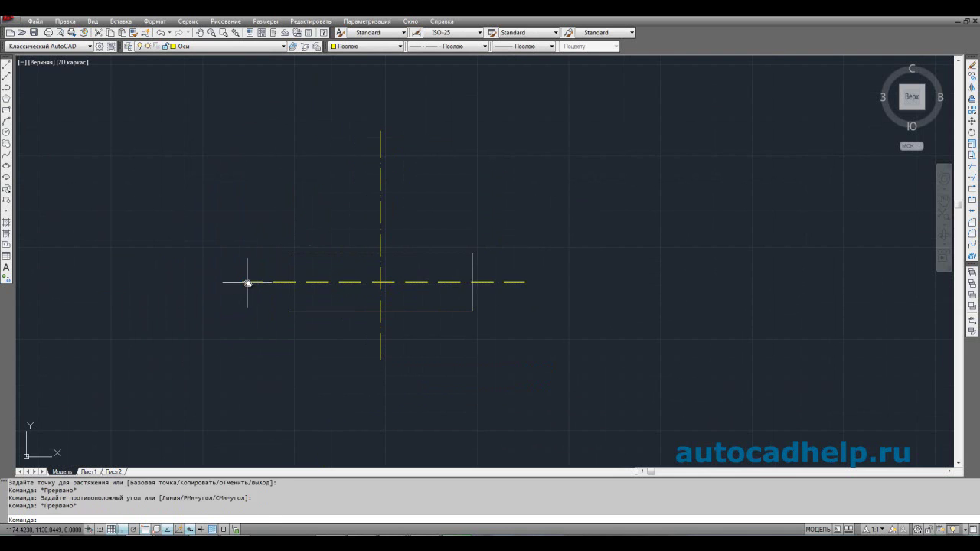
{"action": "key", "text": "Escape"}
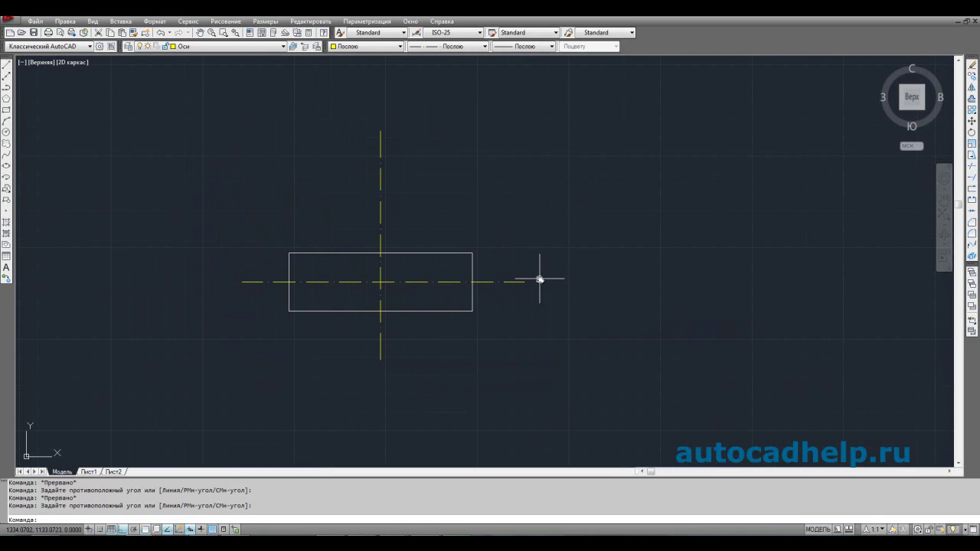
{"action": "left_click", "coordinate": [7, 71]}
- On layer 0, draw a vertical line 15 units right of the top-left corner down to the bottom edge
{"action": "left_click", "coordinate": [191, 46]}
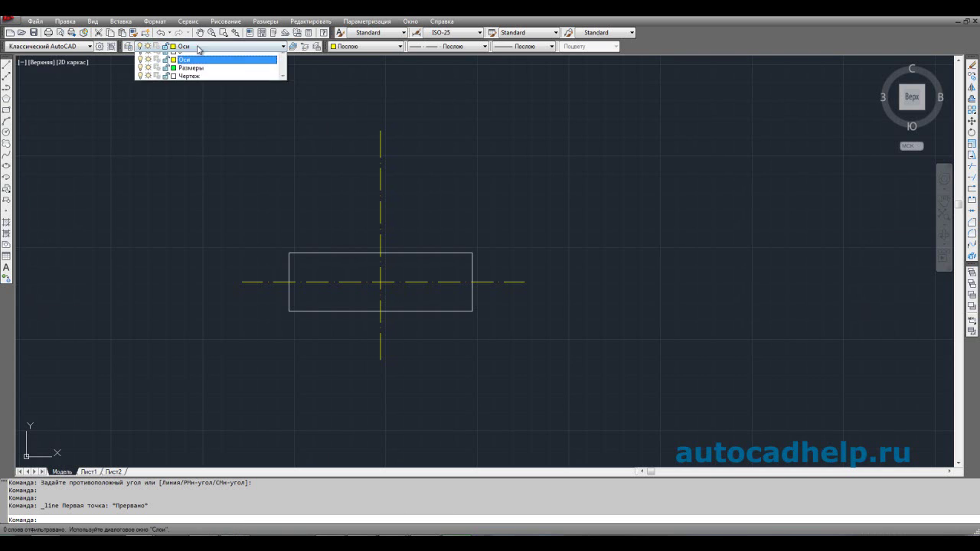
{"action": "left_click", "coordinate": [183, 55]}
{"action": "left_click", "coordinate": [6, 65]}
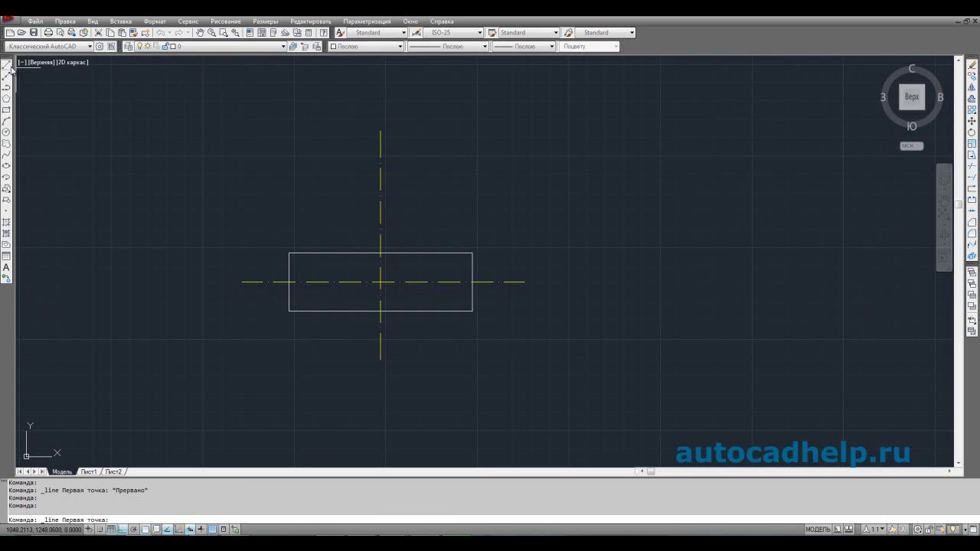
{"action": "scroll", "coordinate": [316, 248], "scroll_direction": "up", "scroll_amount": 2}
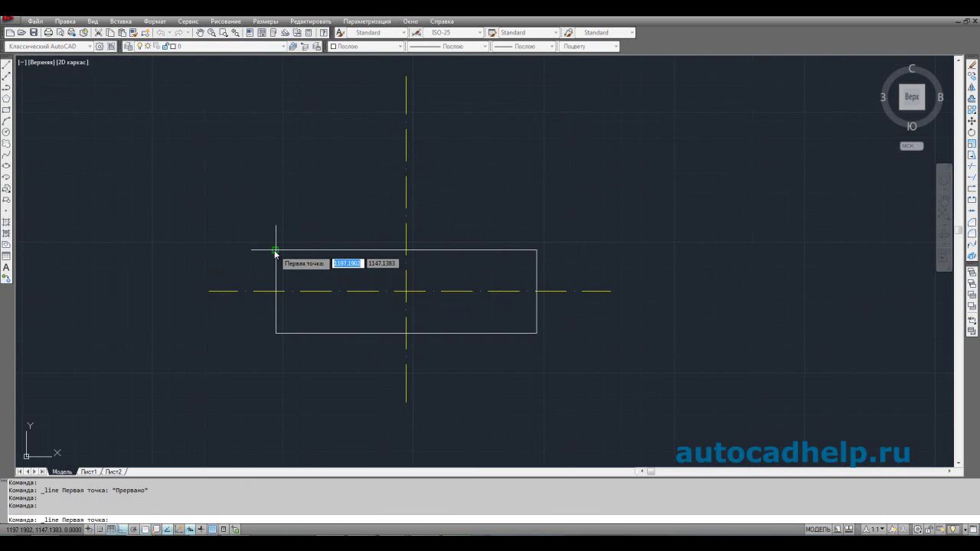
{"action": "left_click", "coordinate": [275, 251]}
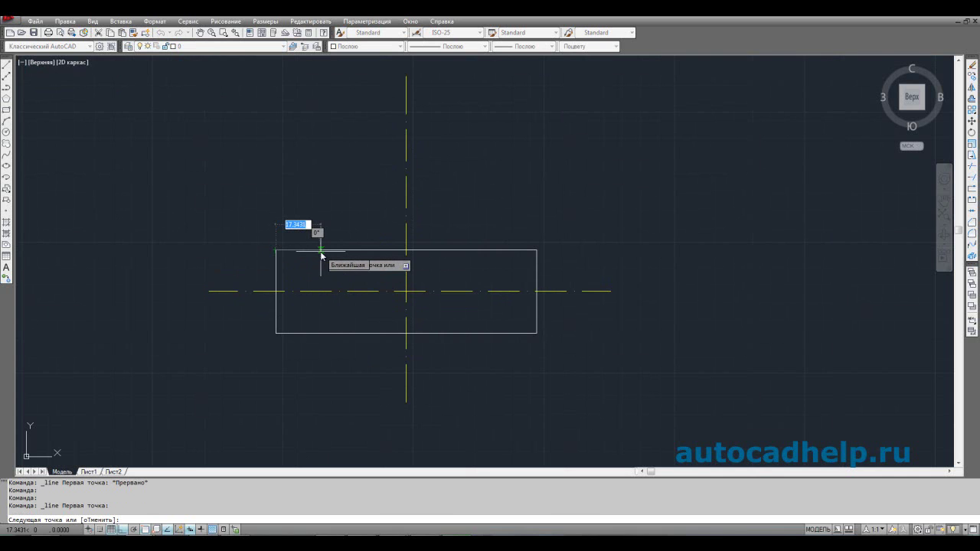
{"action": "type", "text": "15"}
{"action": "key", "text": "Return"}
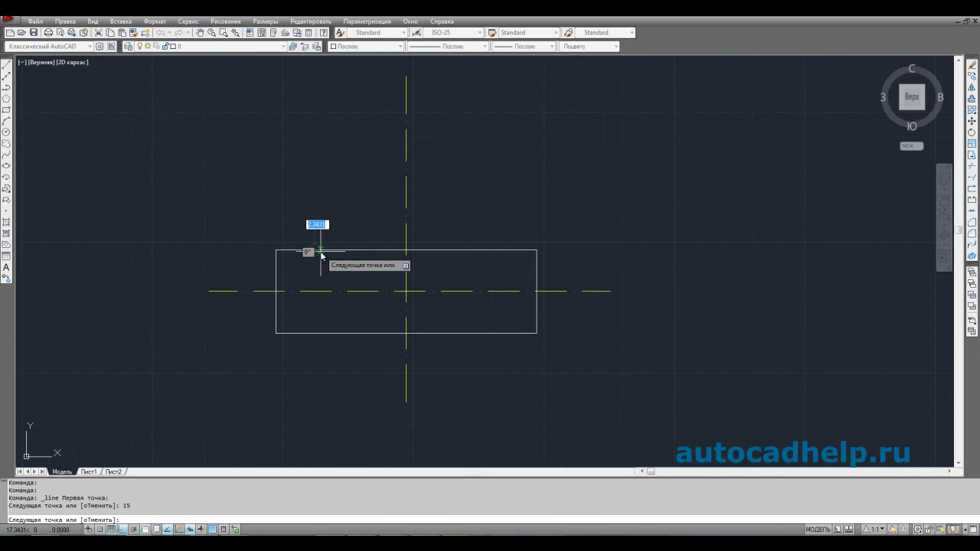
{"action": "left_click", "coordinate": [314, 333]}
{"action": "key", "text": "Escape"}
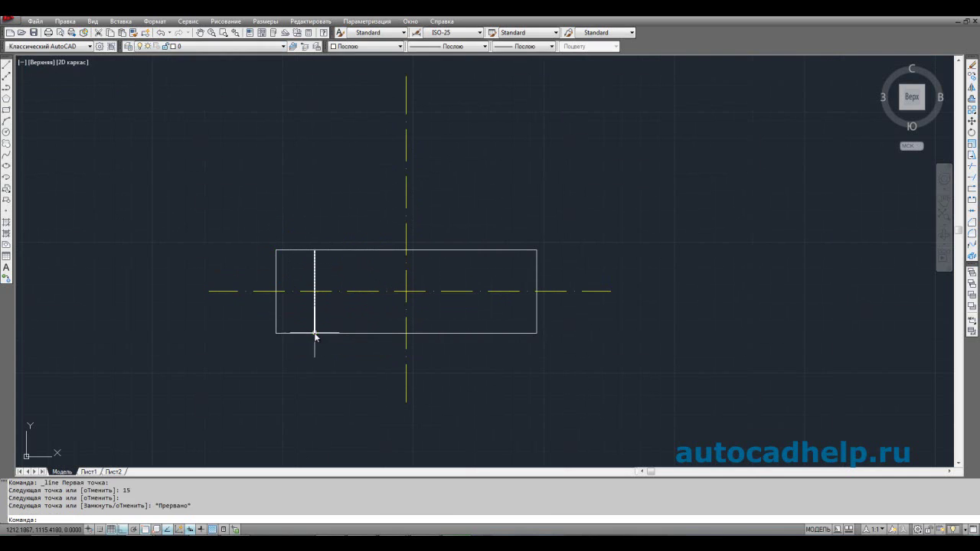
- Mirror the dividing line across the rectangle's top and bottom midpoints, keeping the original
{"action": "left_click", "coordinate": [971, 87]}
{"action": "left_click", "coordinate": [315, 270]}
{"action": "key", "text": "Return"}
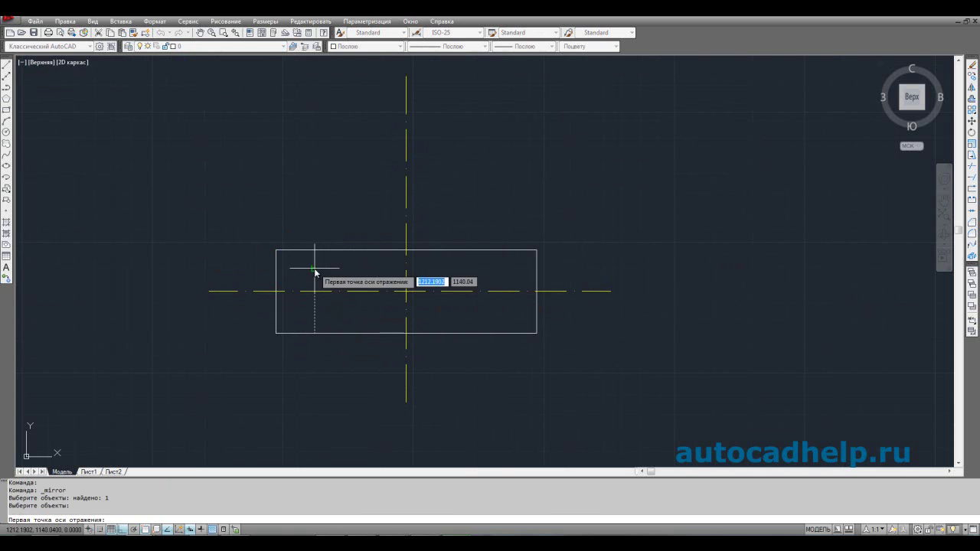
{"action": "left_click", "coordinate": [405, 249]}
{"action": "left_click", "coordinate": [406, 333]}
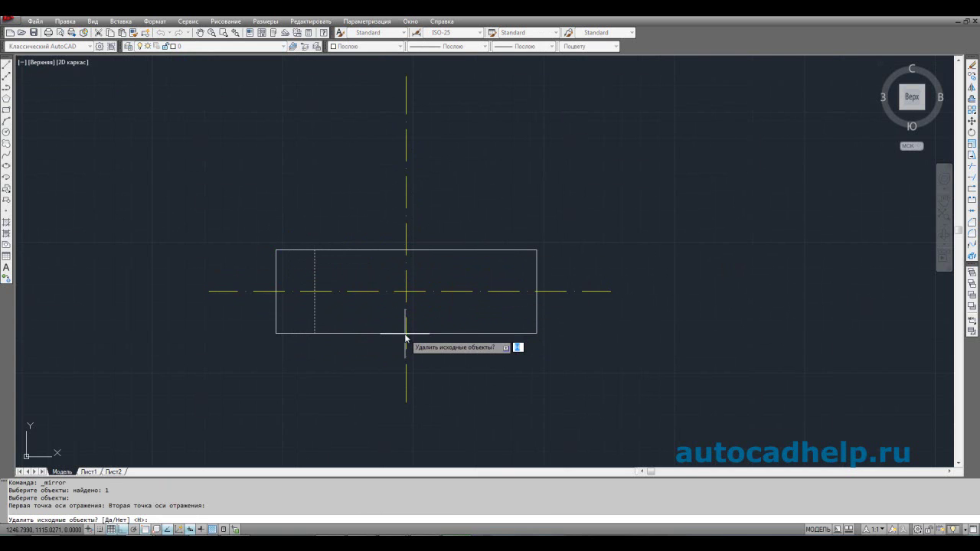
{"action": "key", "text": "Return"}
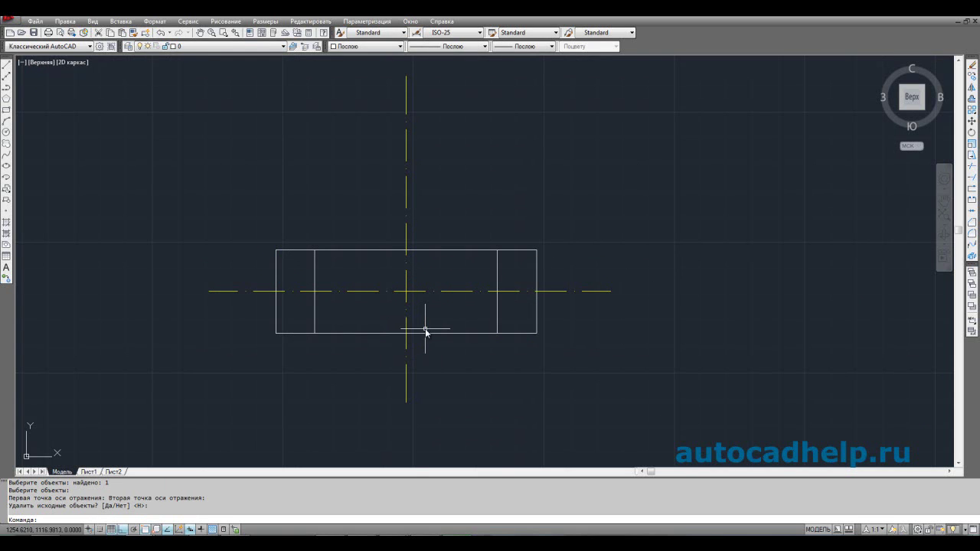
{"action": "middle_click_drag", "start_coordinate": [490, 235], "coordinate": [429, 207]}
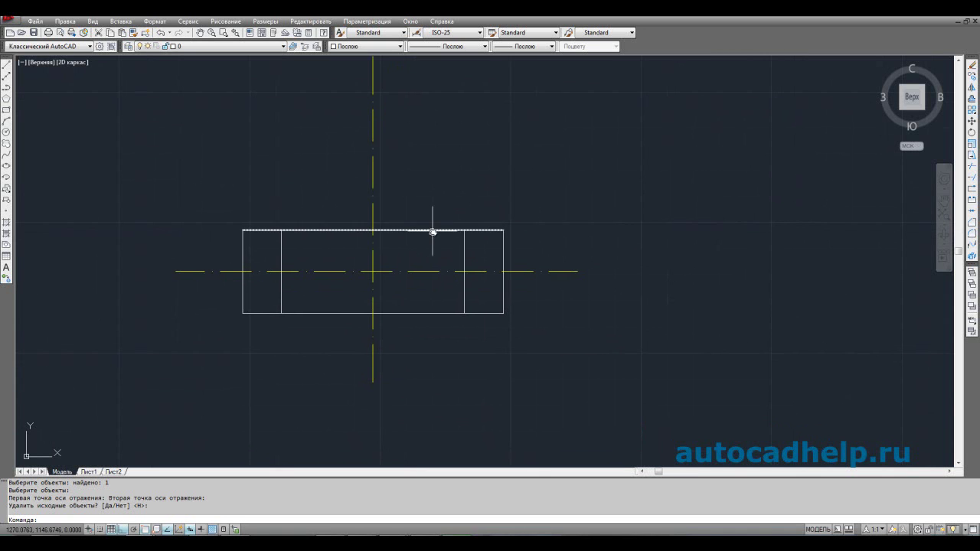
{"action": "middle_click_drag", "start_coordinate": [424, 230], "coordinate": [421, 246]}
- Turn on lineweight display and check the current layer
{"action": "left_click", "coordinate": [208, 529]}
{"action": "left_click", "coordinate": [208, 528]}
{"action": "left_click", "coordinate": [205, 528]}
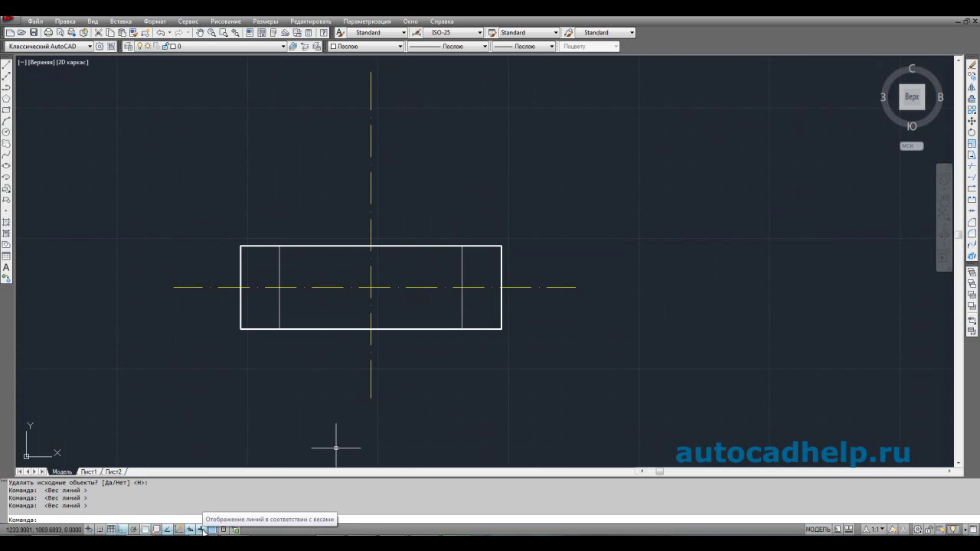
{"action": "left_click", "coordinate": [211, 47]}
{"action": "left_click", "coordinate": [214, 66]}
- Move the rectangle outline and both inner verticals onto the Чертеж layer
{"action": "left_click", "coordinate": [289, 258]}
{"action": "left_click", "coordinate": [238, 215]}
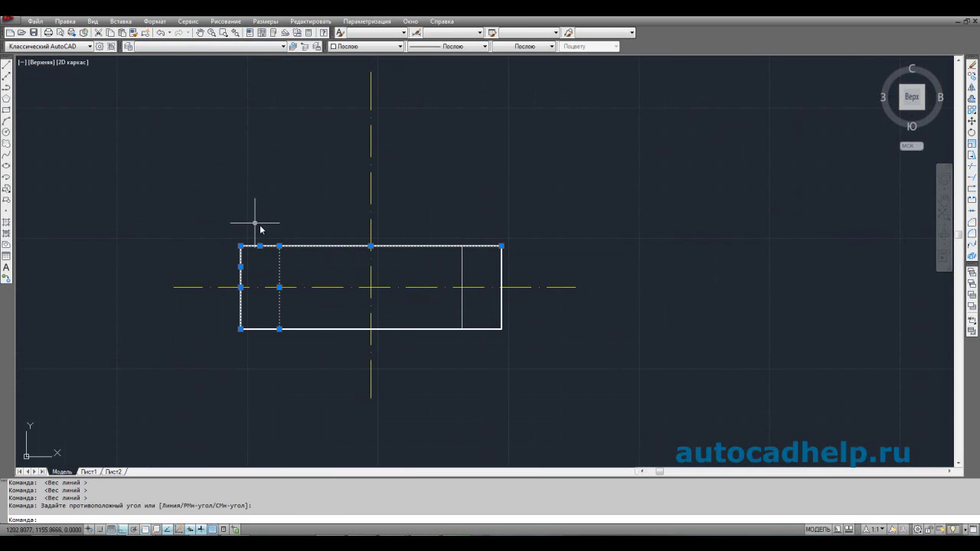
{"action": "left_click", "coordinate": [473, 358]}
{"action": "left_click", "coordinate": [441, 319]}
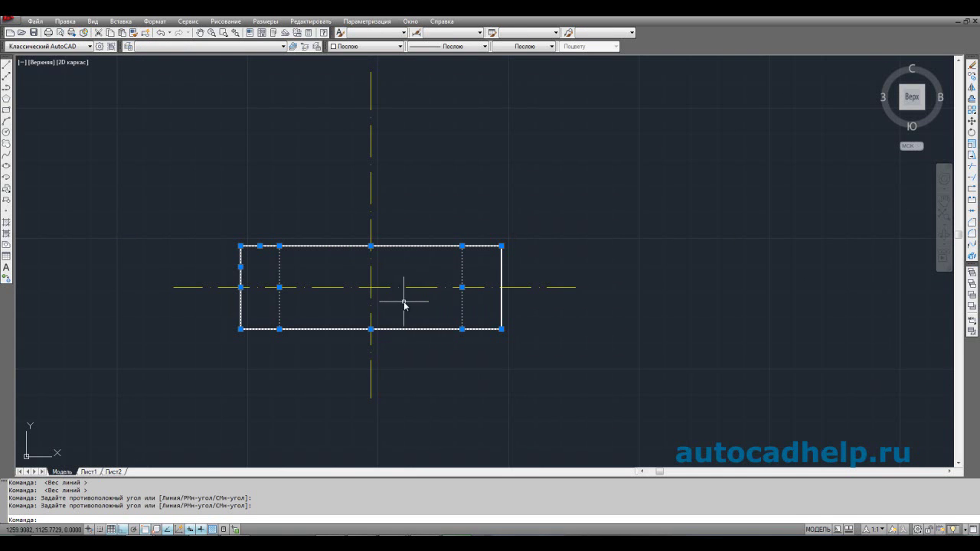
{"action": "left_click", "coordinate": [297, 346]}
{"action": "left_click", "coordinate": [261, 316]}
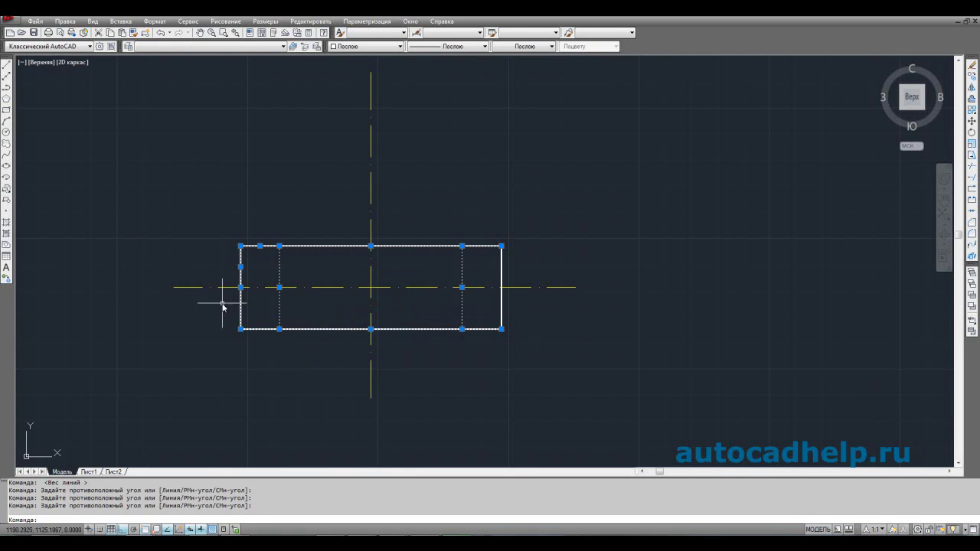
{"action": "left_click", "coordinate": [233, 47]}
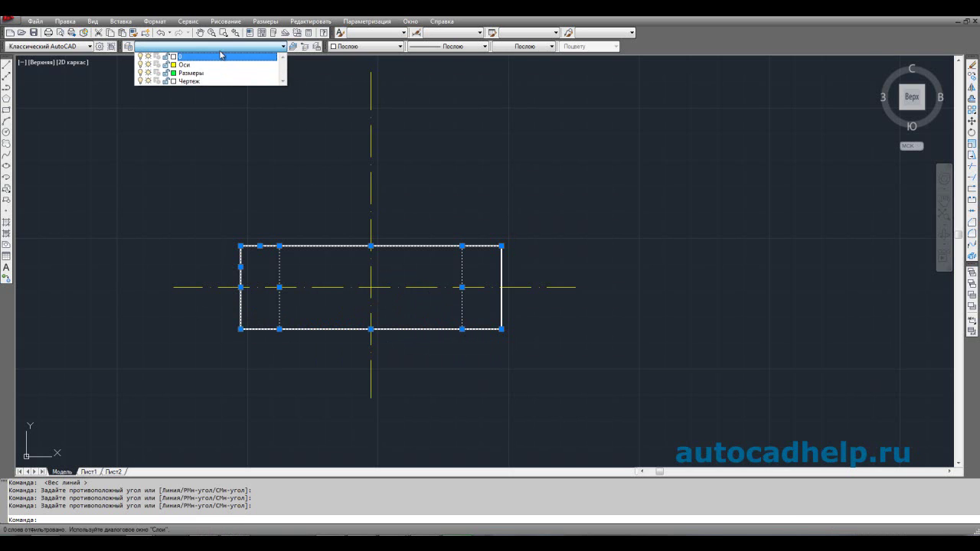
{"action": "left_click", "coordinate": [186, 81]}
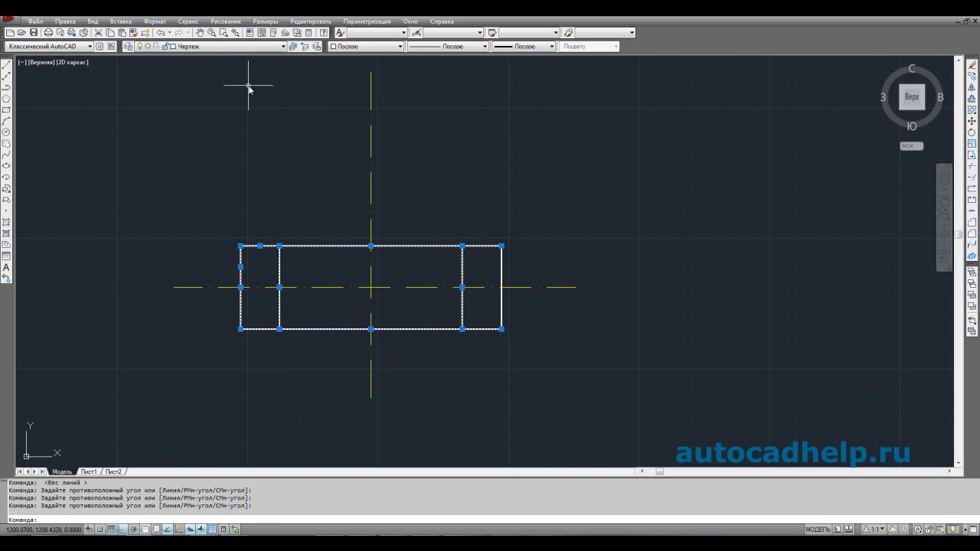
{"action": "left_click", "coordinate": [302, 202]}
{"action": "key", "text": "Escape"}
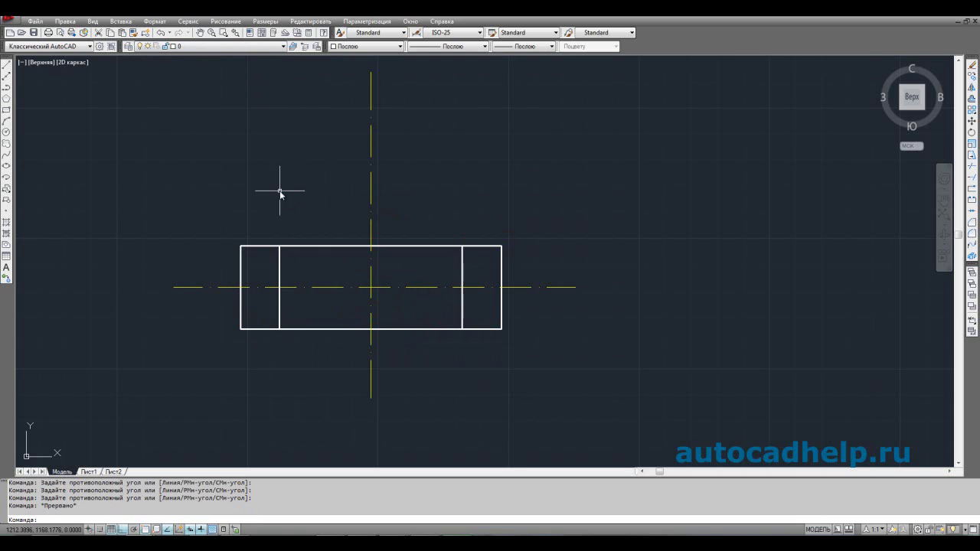
- Make Чертеж the current layer and turn off lineweight display
{"action": "left_click", "coordinate": [226, 47]}
{"action": "left_click", "coordinate": [218, 81]}
{"action": "left_click", "coordinate": [198, 530]}
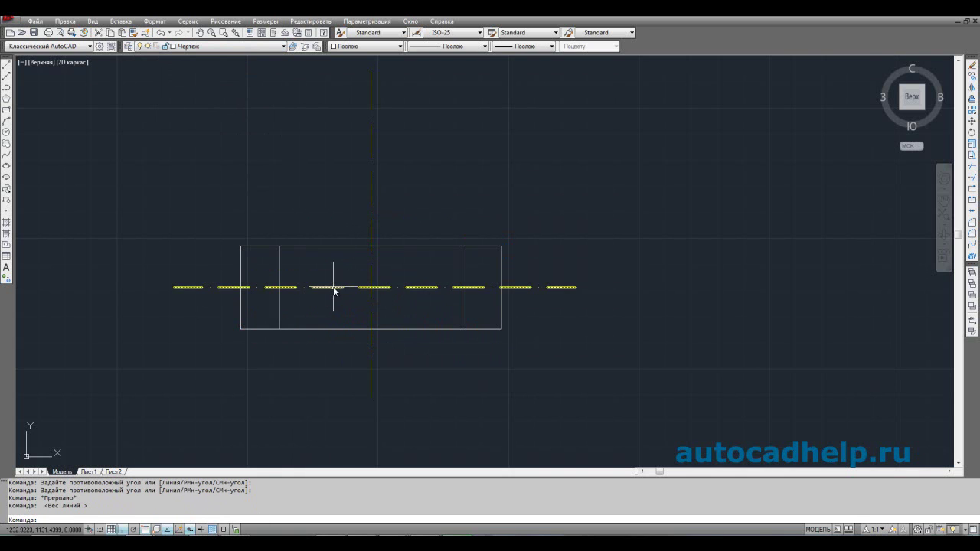
{"action": "middle_click_drag", "start_coordinate": [337, 253], "coordinate": [326, 277]}
- From the top-edge midpoint, draw lines 26 right, 2 up and 52 left
{"action": "left_click", "coordinate": [6, 65]}
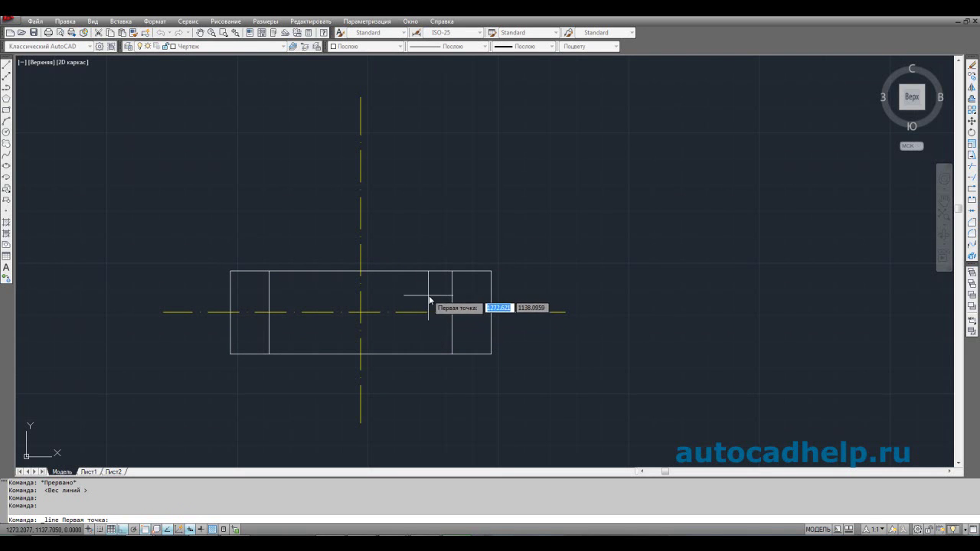
{"action": "scroll", "coordinate": [360, 273], "scroll_direction": "up", "scroll_amount": 4}
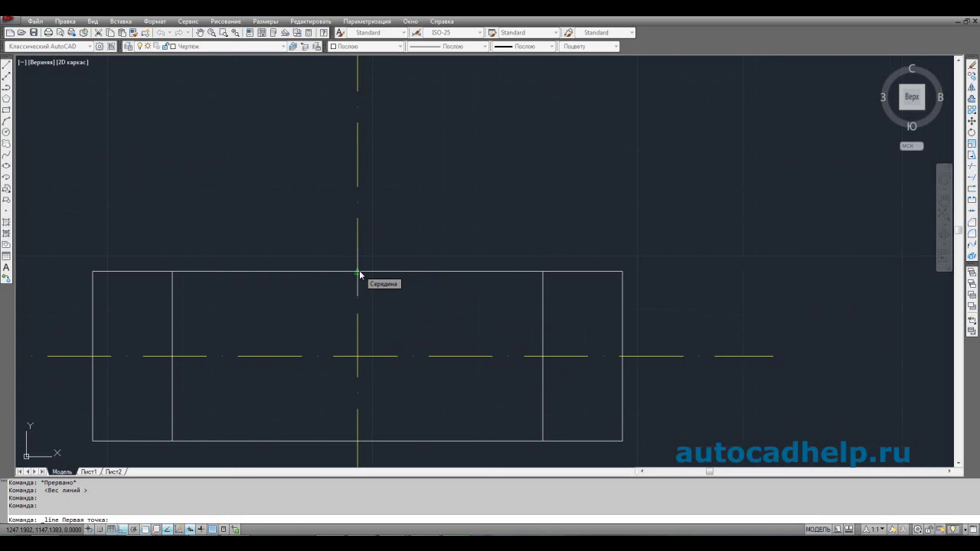
{"action": "left_click", "coordinate": [358, 274]}
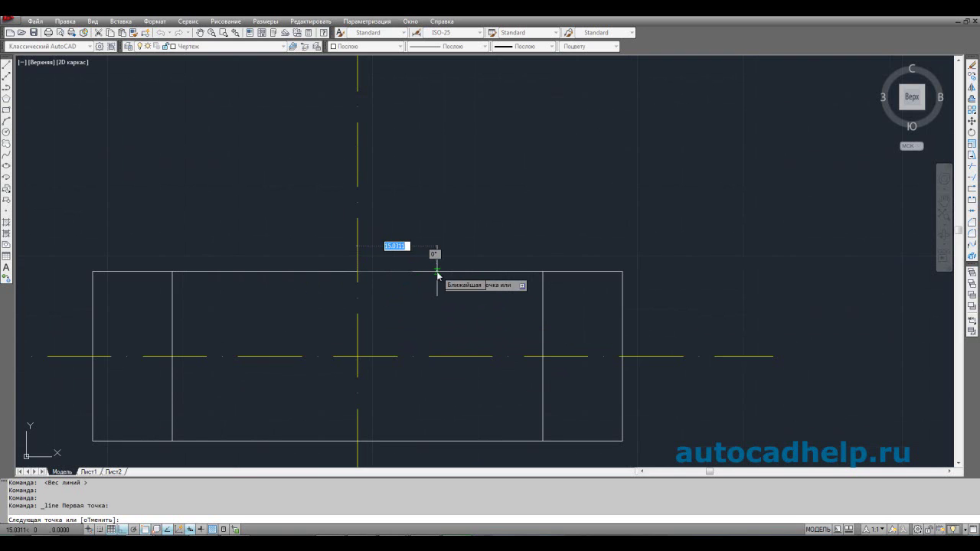
{"action": "type", "text": "26"}
{"action": "key", "text": "Return"}
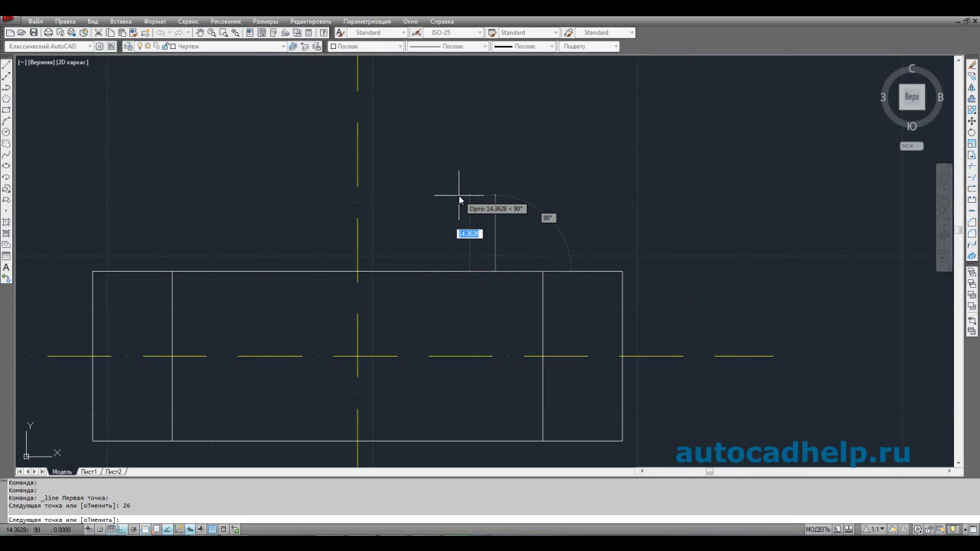
{"action": "type", "text": "2"}
{"action": "key", "text": "Return"}
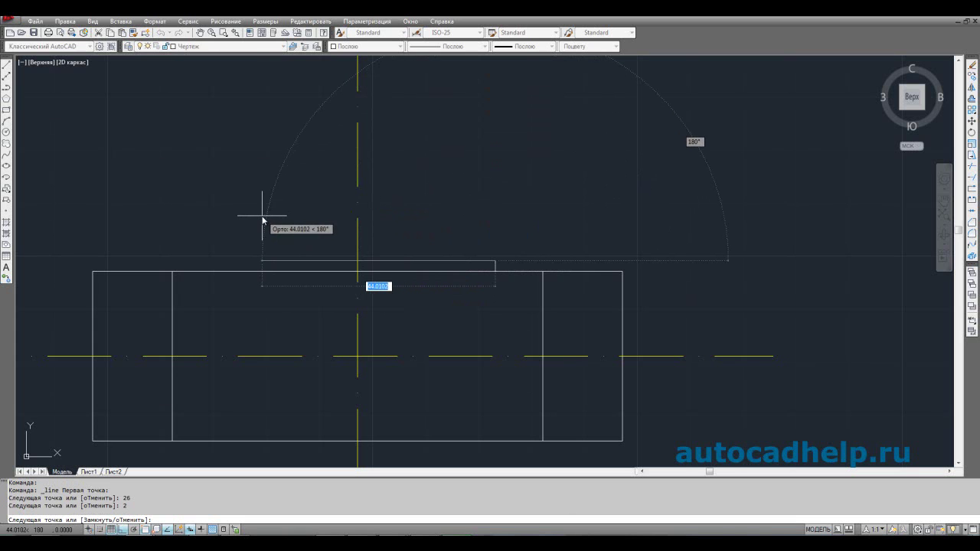
{"action": "type", "text": "5"}
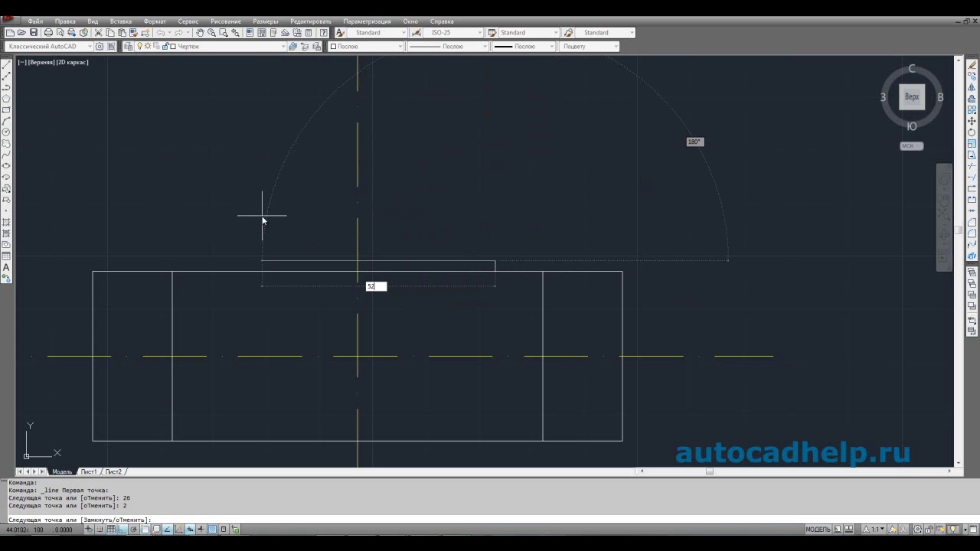
{"action": "type", "text": "2"}
{"action": "key", "text": "Return"}
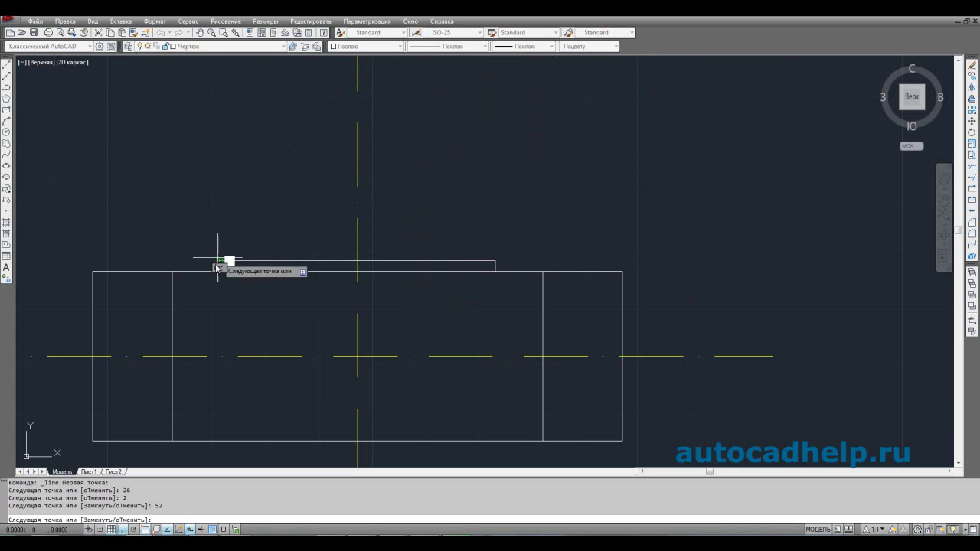
{"action": "key", "text": "Escape"}
{"action": "right_click", "coordinate": [193, 150]}
- Draw a stray 50-unit line on the block top, then erase it
{"action": "left_click", "coordinate": [214, 157]}
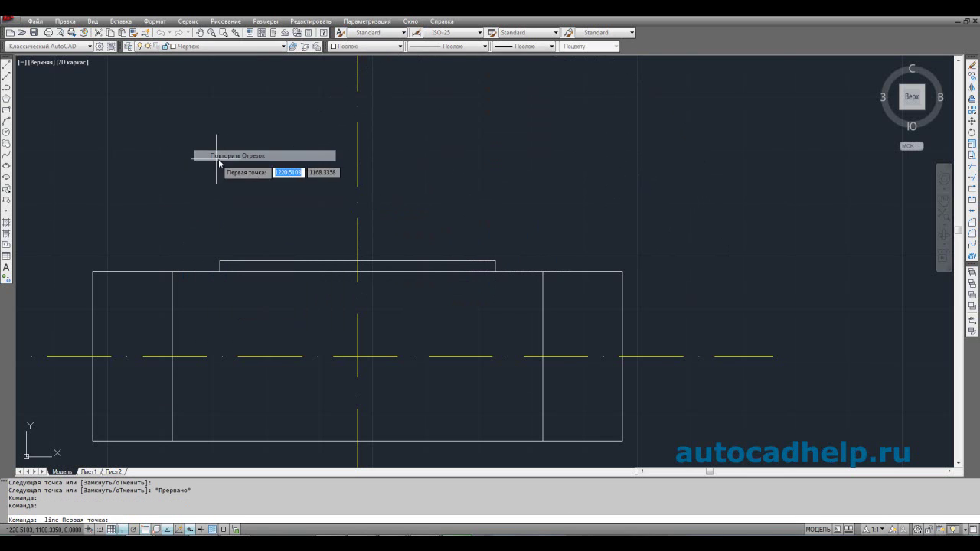
{"action": "left_click", "coordinate": [359, 264]}
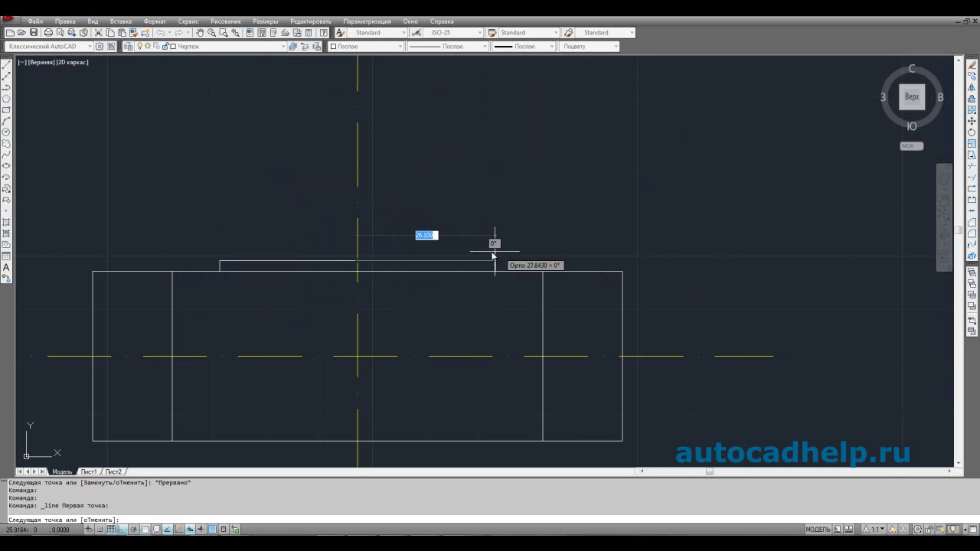
{"action": "type", "text": "50"}
{"action": "key", "text": "Return"}
{"action": "key", "text": "Escape"}
{"action": "left_click", "coordinate": [593, 262]}
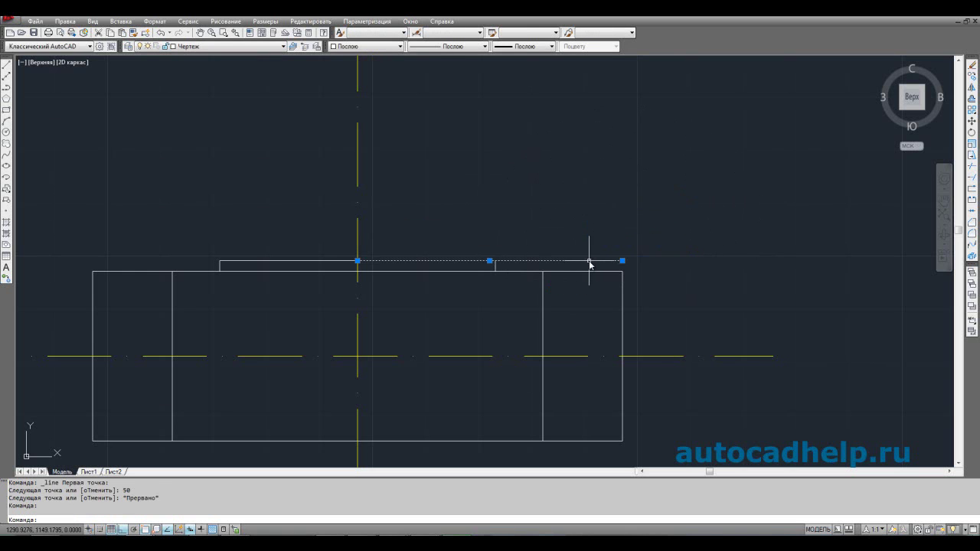
{"action": "key", "text": "Delete"}
- From the centreline on the block top, draw lines 25 right, 1 up and 50 left
{"action": "right_click", "coordinate": [350, 204]}
{"action": "right_click", "coordinate": [408, 181]}
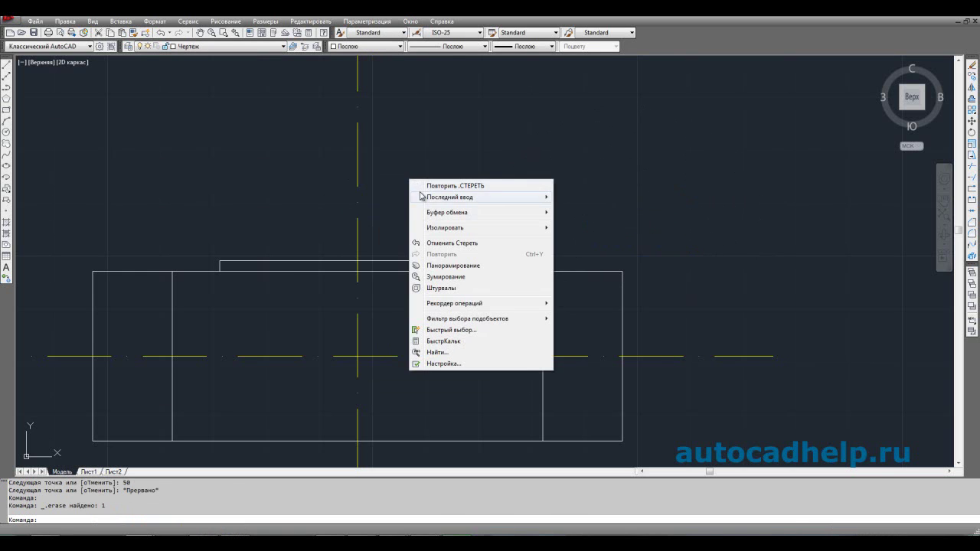
{"action": "mouse_move", "coordinate": [538, 200]}
{"action": "left_click", "coordinate": [579, 198]}
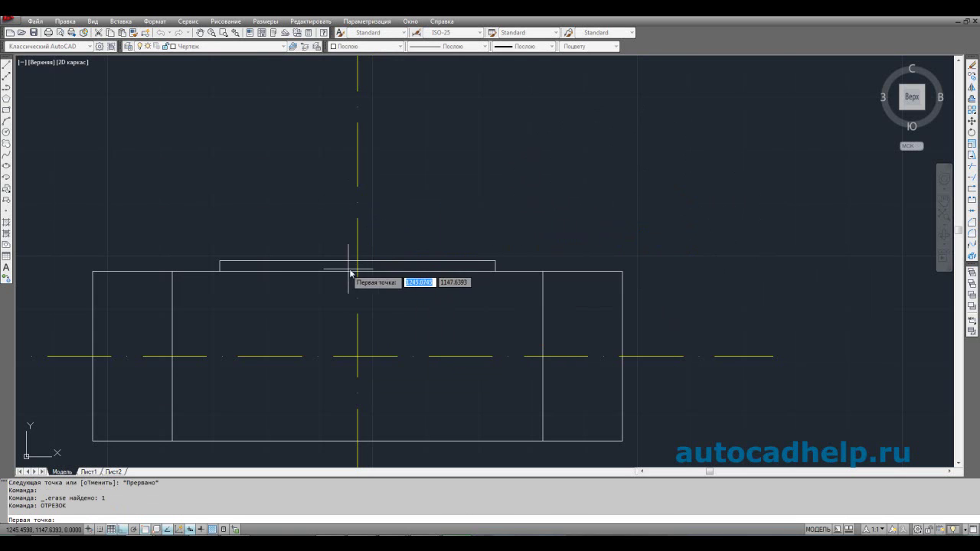
{"action": "left_click", "coordinate": [357, 261]}
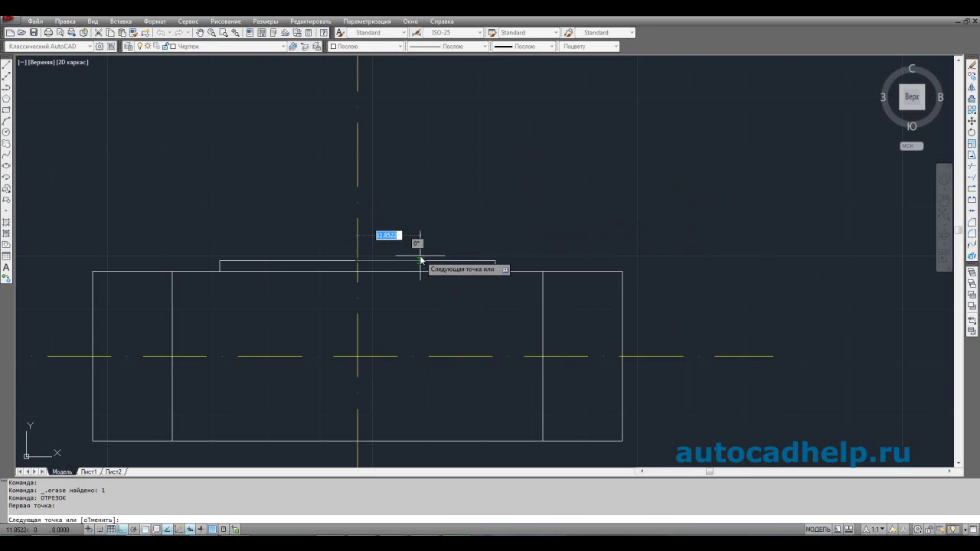
{"action": "key", "text": "Return"}
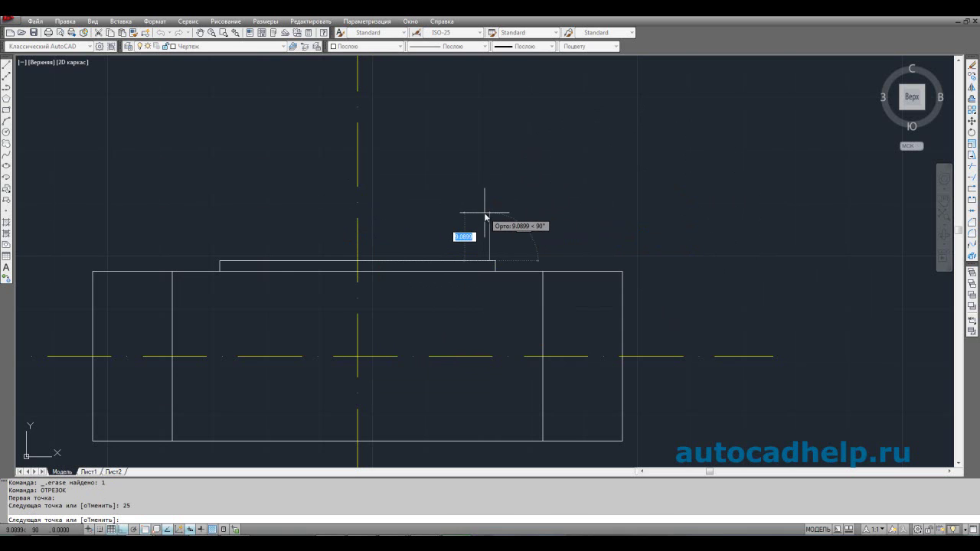
{"action": "type", "text": "1"}
{"action": "key", "text": "Return"}
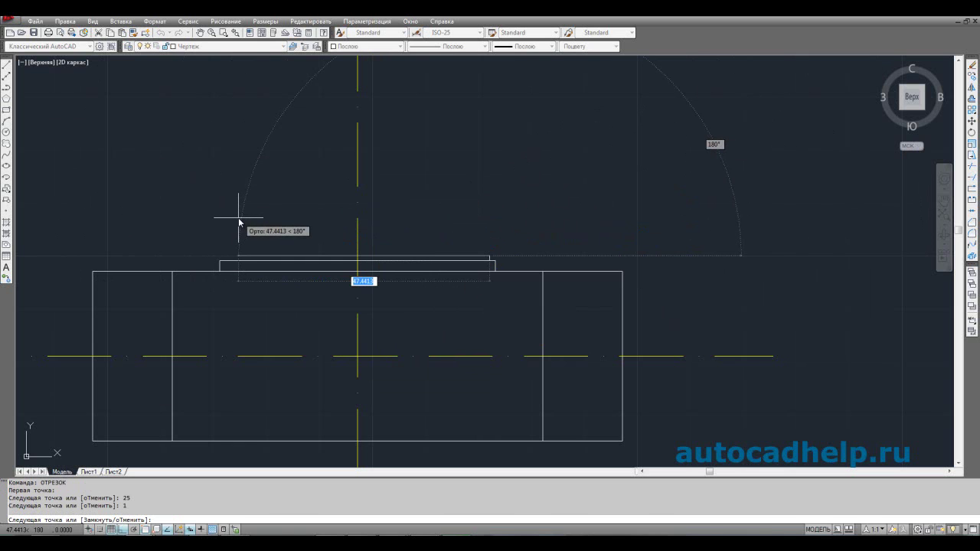
{"action": "type", "text": "50"}
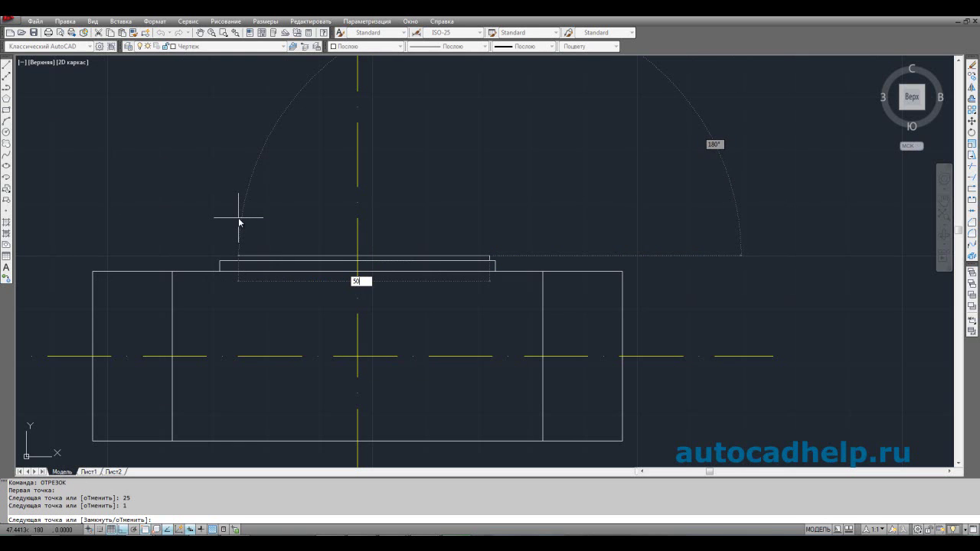
{"action": "key", "text": "Return"}
{"action": "scroll", "coordinate": [212, 270], "scroll_direction": "up", "scroll_amount": 3}
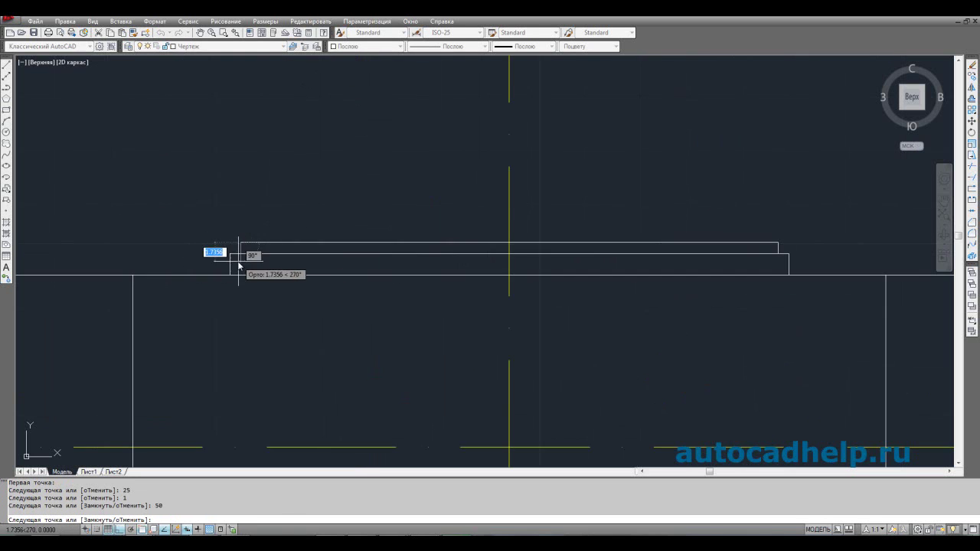
{"action": "key", "text": "Escape"}
- Draw the right diagonal chamfer line from the upper block's corner, with Ortho off
{"action": "scroll", "coordinate": [314, 226], "scroll_direction": "down", "scroll_amount": 4}
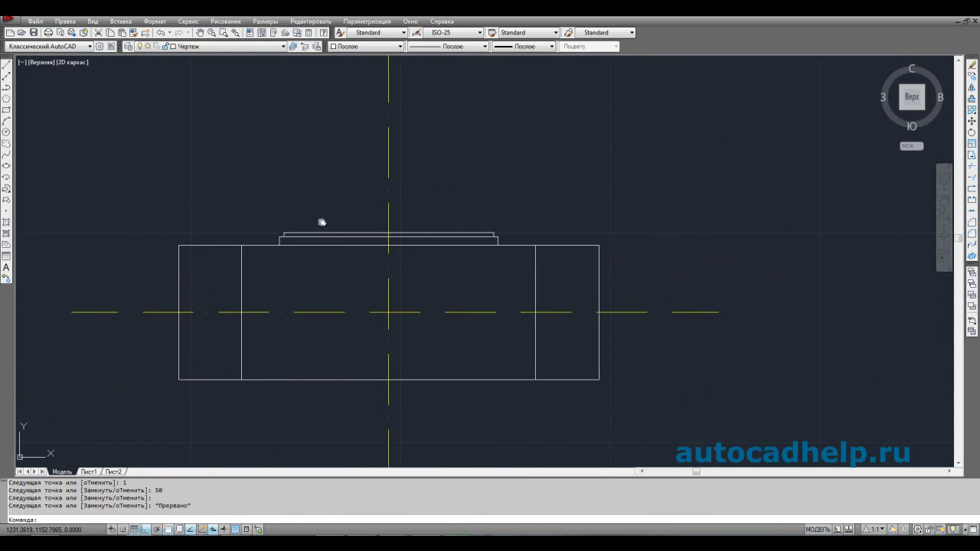
{"action": "scroll", "coordinate": [291, 264], "scroll_direction": "up", "scroll_amount": 2}
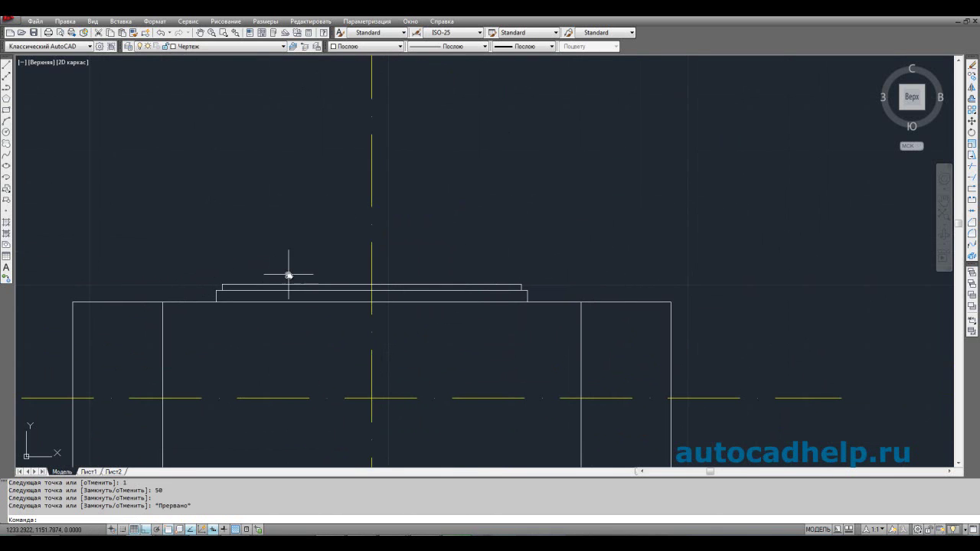
{"action": "left_click", "coordinate": [7, 65]}
{"action": "scroll", "coordinate": [537, 273], "scroll_direction": "up", "scroll_amount": 2}
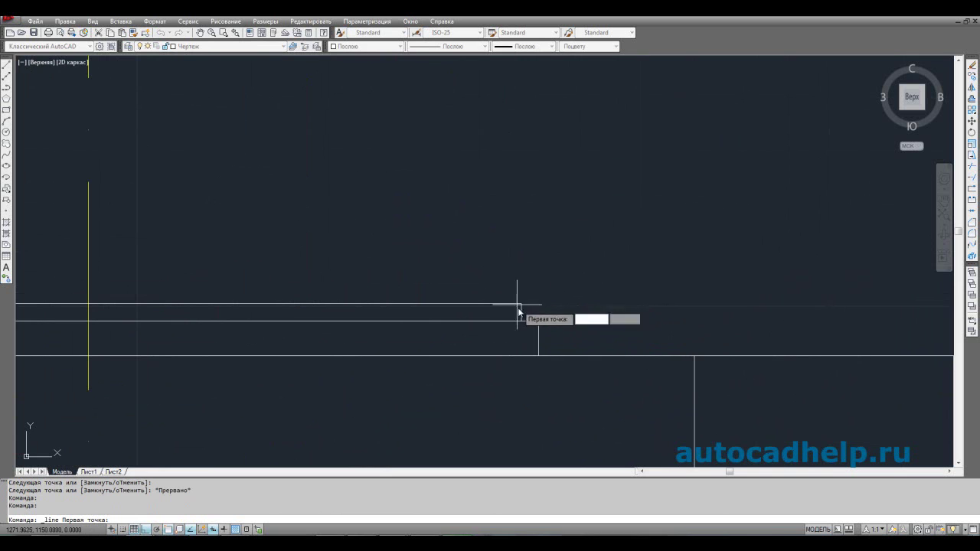
{"action": "left_click", "coordinate": [529, 306]}
{"action": "key", "text": "F8"}
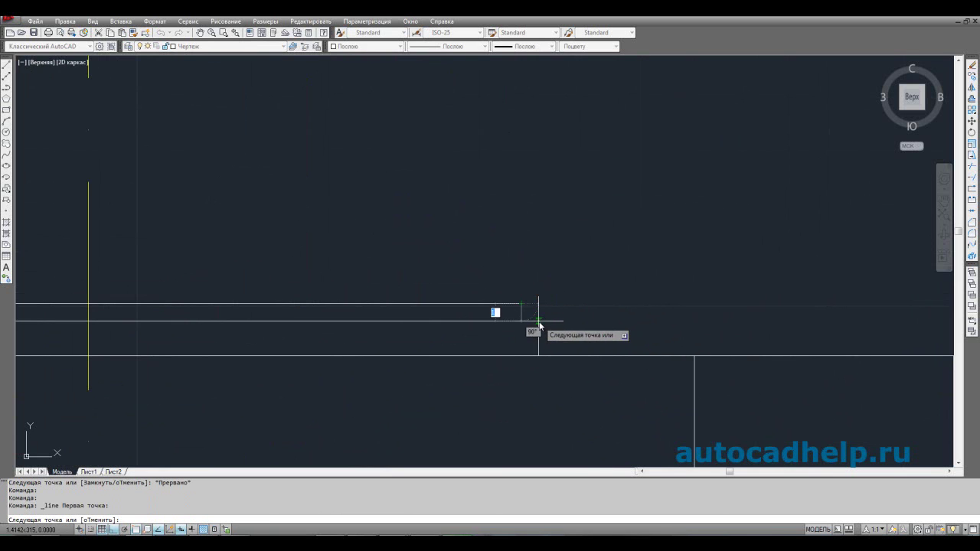
{"action": "left_click", "coordinate": [539, 322]}
{"action": "key", "text": "Escape"}
- Draw the matching left chamfer line from the upper block's left corner
{"action": "middle_click_drag", "start_coordinate": [404, 280], "coordinate": [534, 280]}
{"action": "scroll", "coordinate": [361, 273], "scroll_direction": "down", "scroll_amount": 2}
{"action": "middle_click_drag", "start_coordinate": [360, 273], "coordinate": [506, 278]}
{"action": "right_click", "coordinate": [244, 234]}
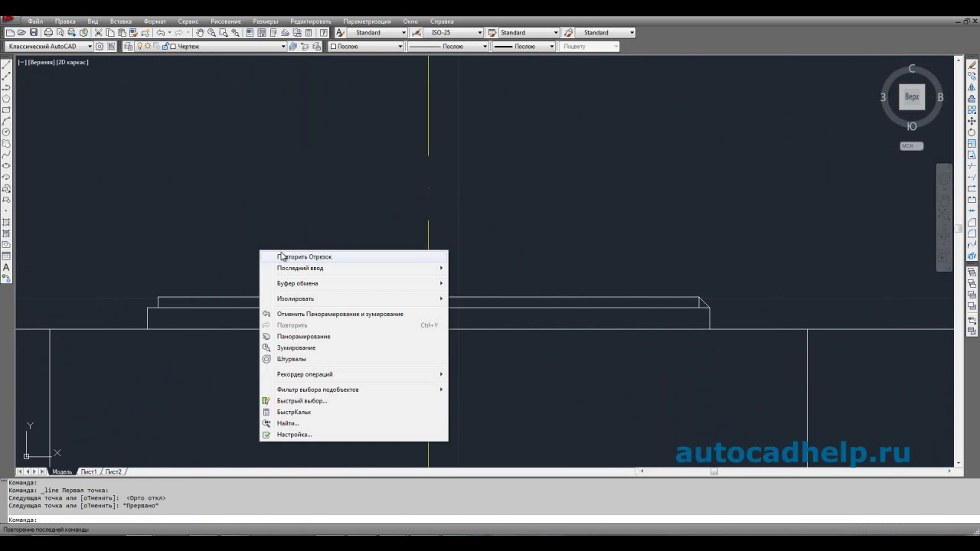
{"action": "left_click", "coordinate": [285, 258]}
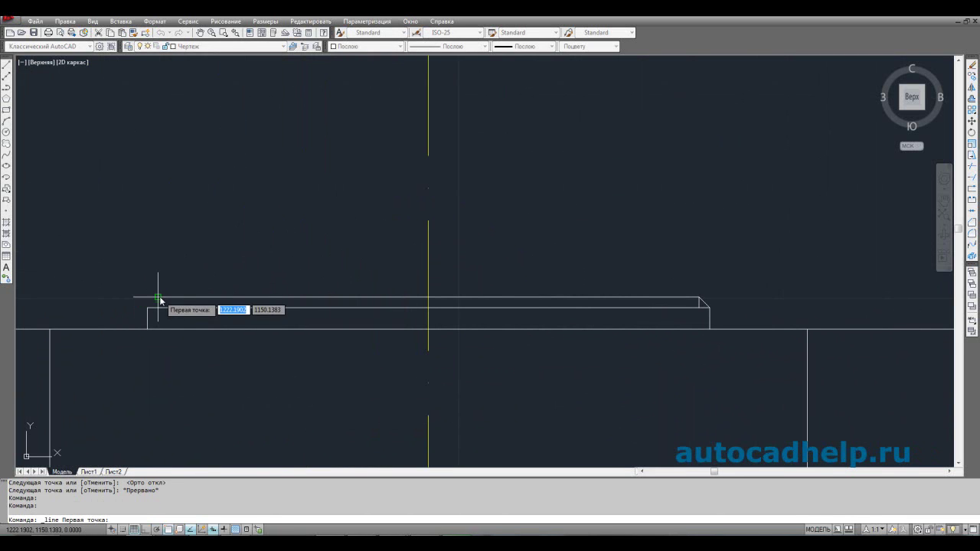
{"action": "left_click", "coordinate": [158, 298]}
{"action": "left_click", "coordinate": [148, 309]}
{"action": "key", "text": "Escape"}
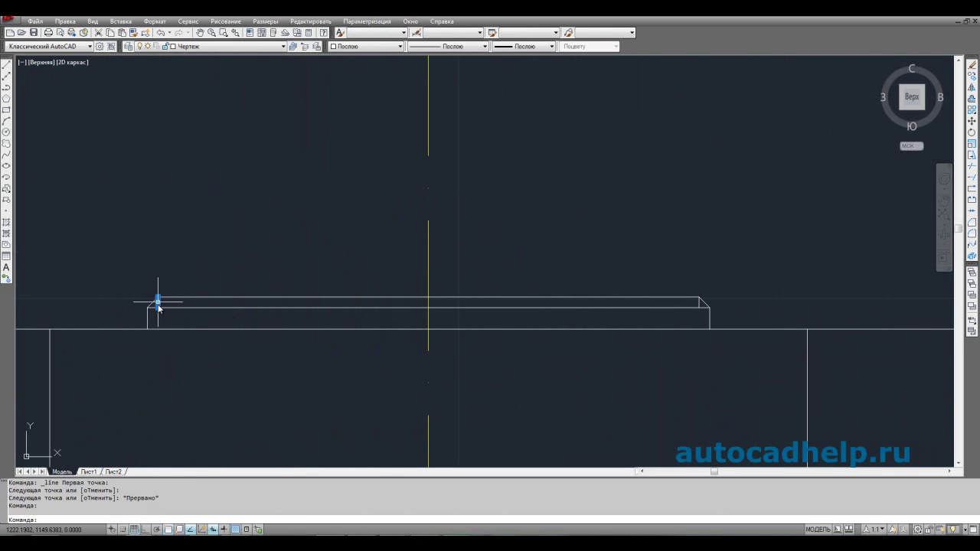
- Erase the two leftover lines above the neck block
{"action": "left_click", "coordinate": [699, 300]}
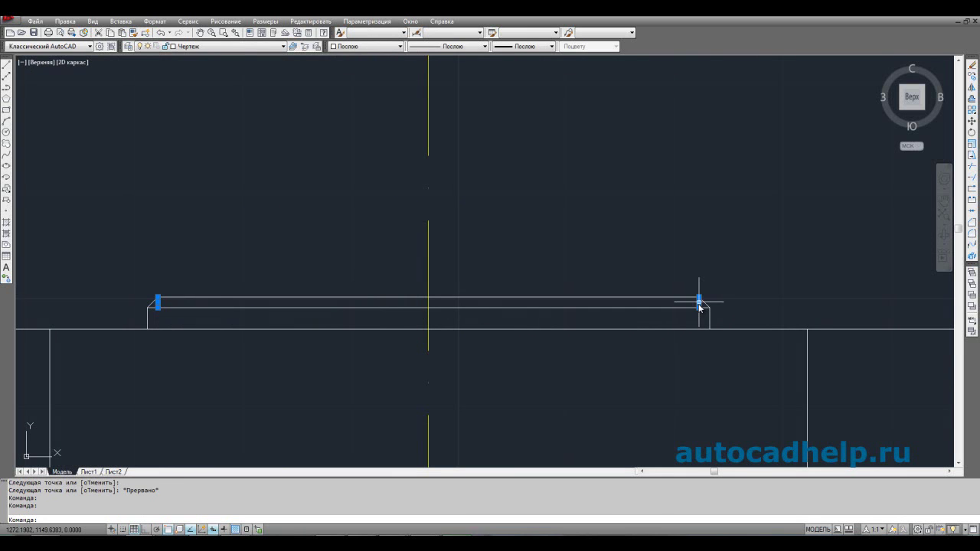
{"action": "key", "text": "Delete"}
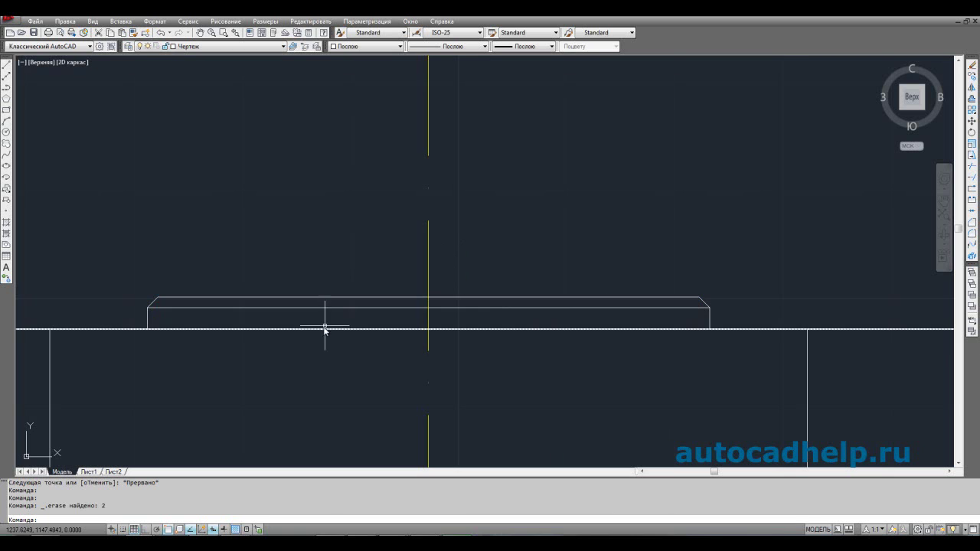
{"action": "scroll", "coordinate": [334, 322], "scroll_direction": "down", "scroll_amount": 2}
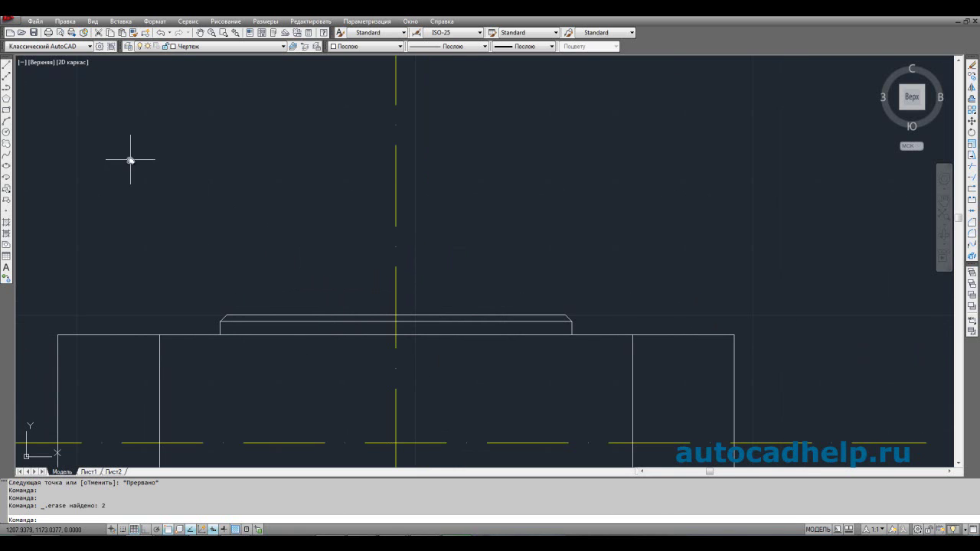
- From the neck's top-left corner, draw a 25-unit upright side and a 50-unit top edge
{"action": "left_click", "coordinate": [6, 64]}
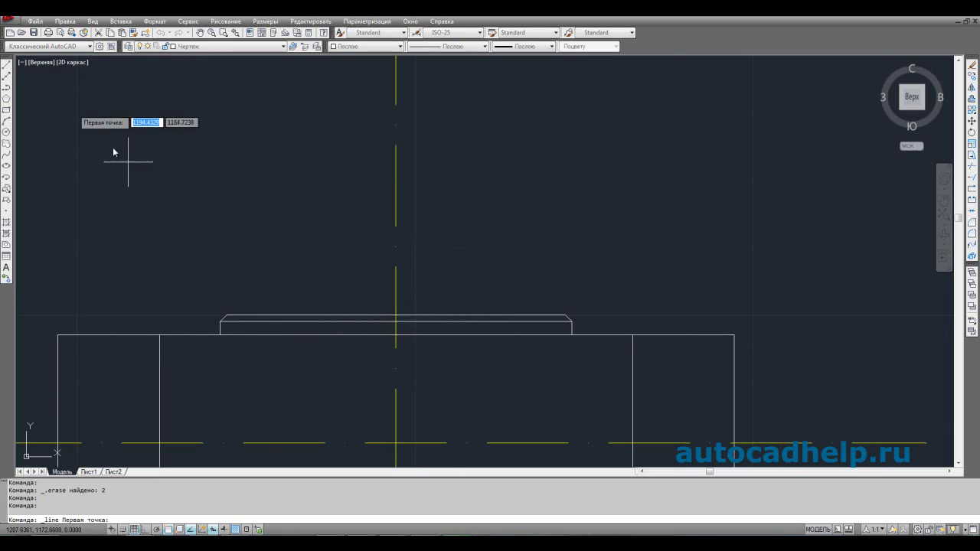
{"action": "left_click", "coordinate": [227, 316]}
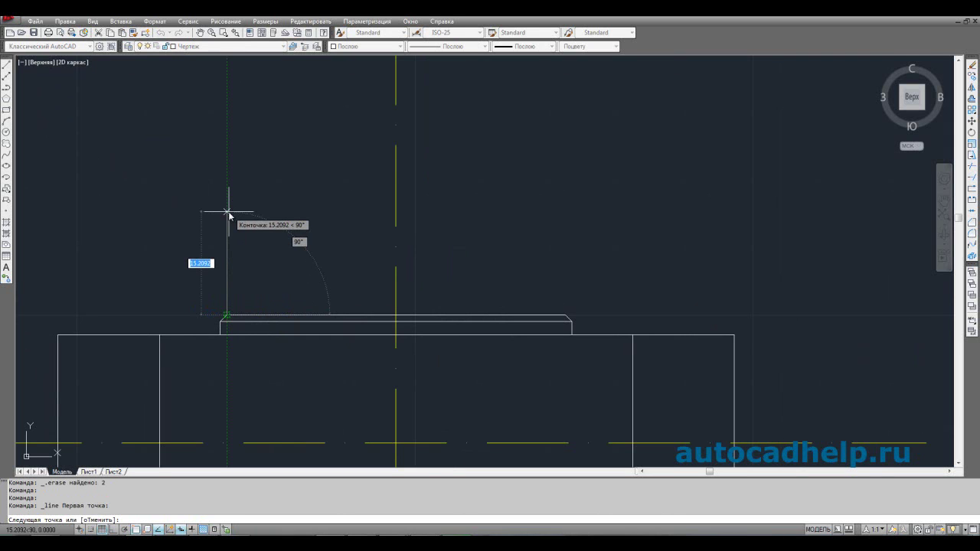
{"action": "type", "text": "25"}
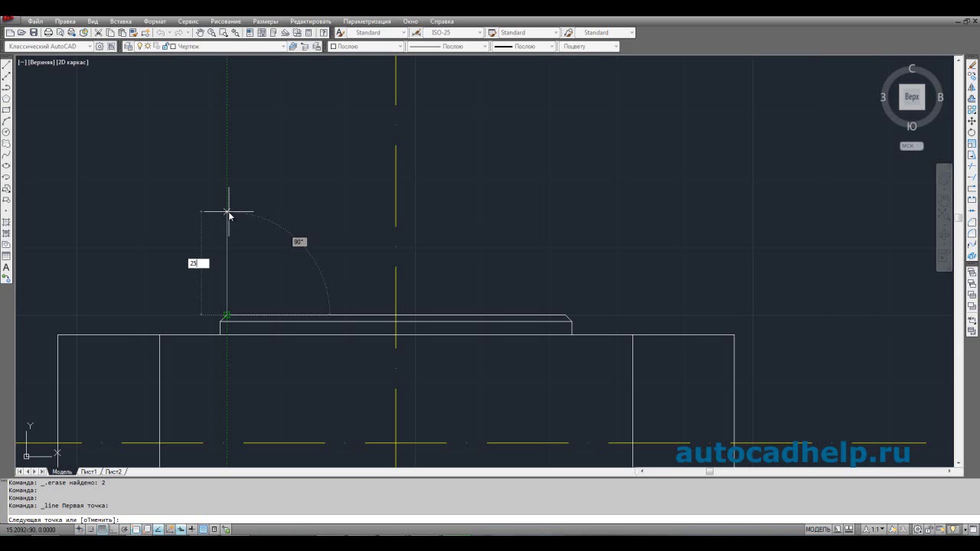
{"action": "key", "text": "Return"}
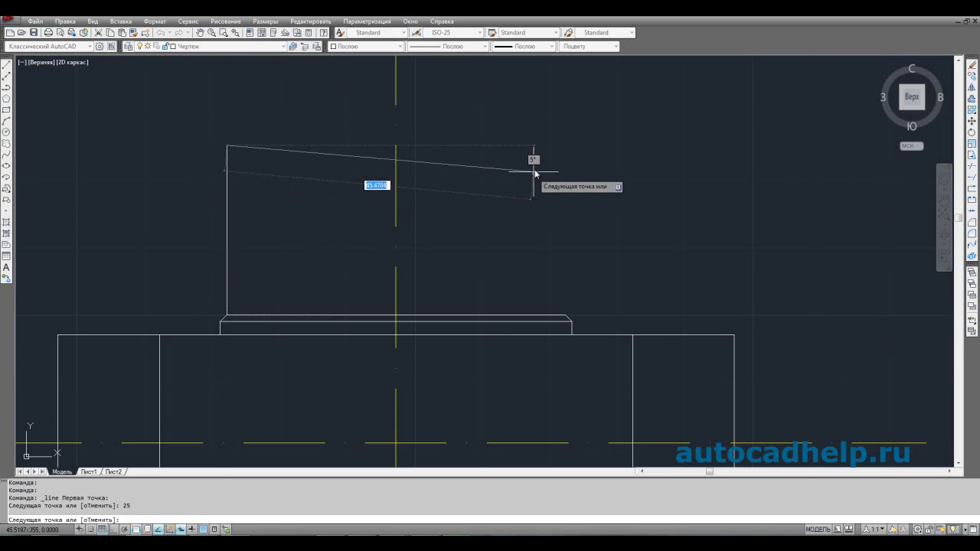
{"action": "key", "text": "F8"}
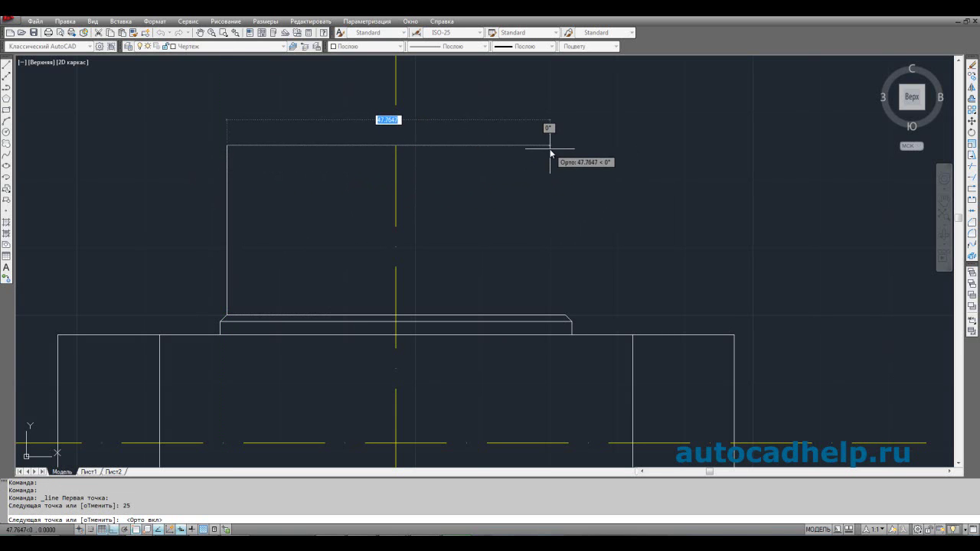
{"action": "type", "text": "50"}
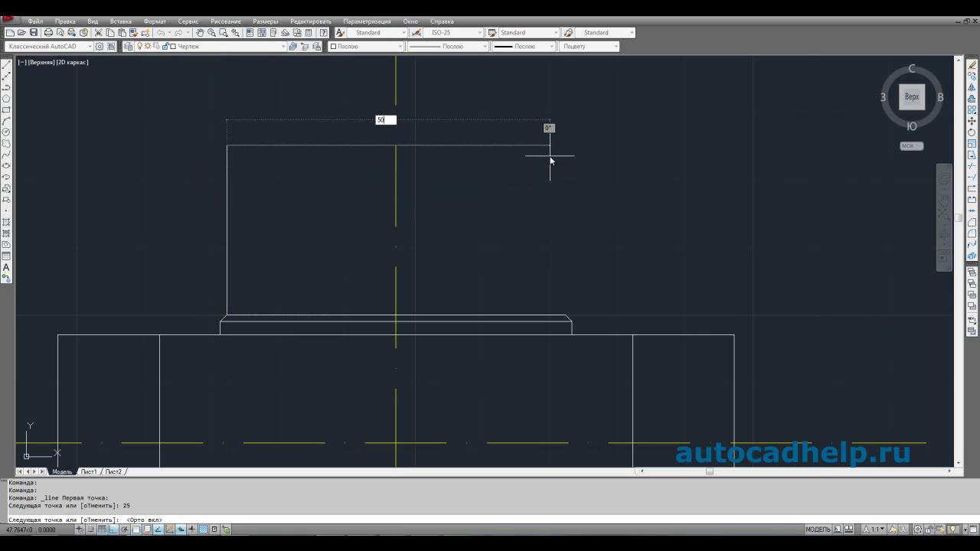
{"action": "key", "text": "Return"}
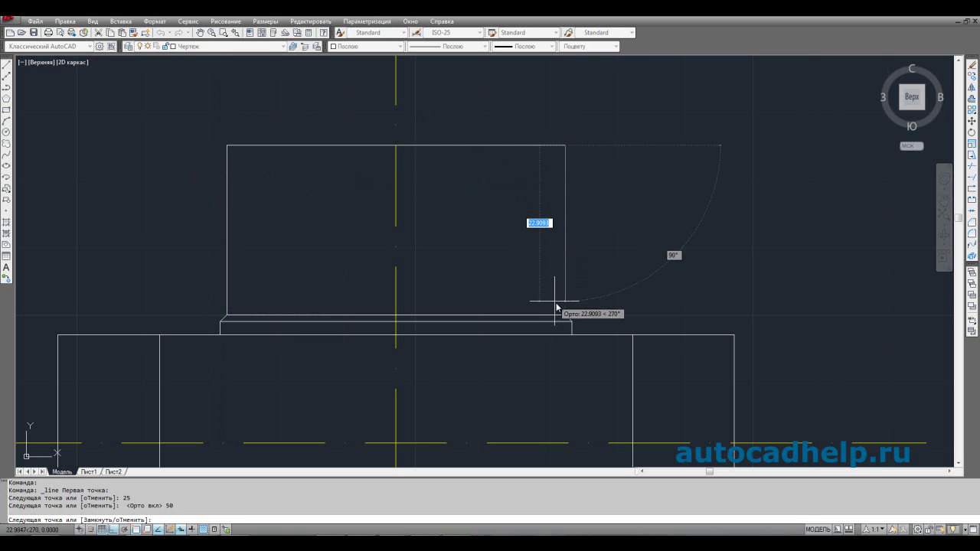
{"action": "key", "text": "Escape"}
{"action": "scroll", "coordinate": [590, 290], "scroll_direction": "down", "scroll_amount": 3}
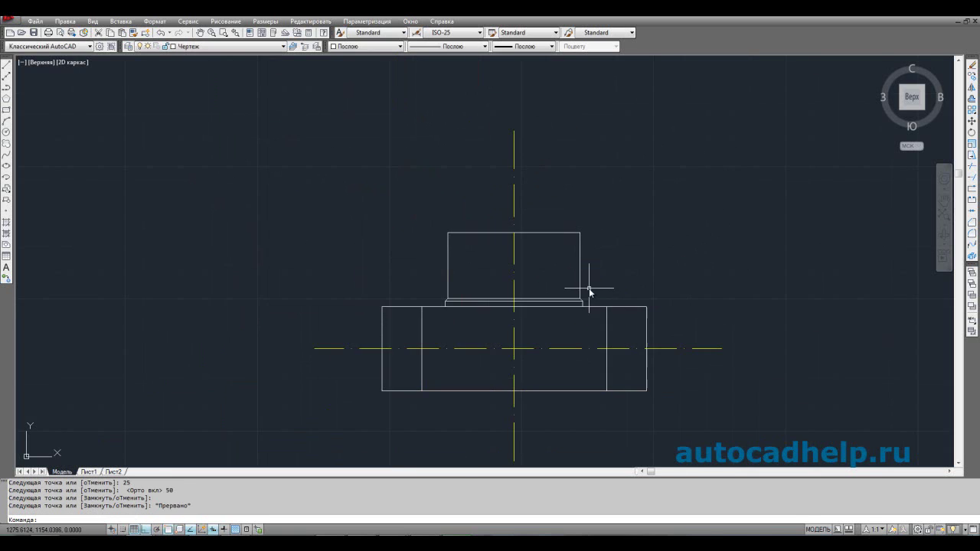
{"action": "middle_click_drag", "start_coordinate": [597, 284], "coordinate": [519, 293]}
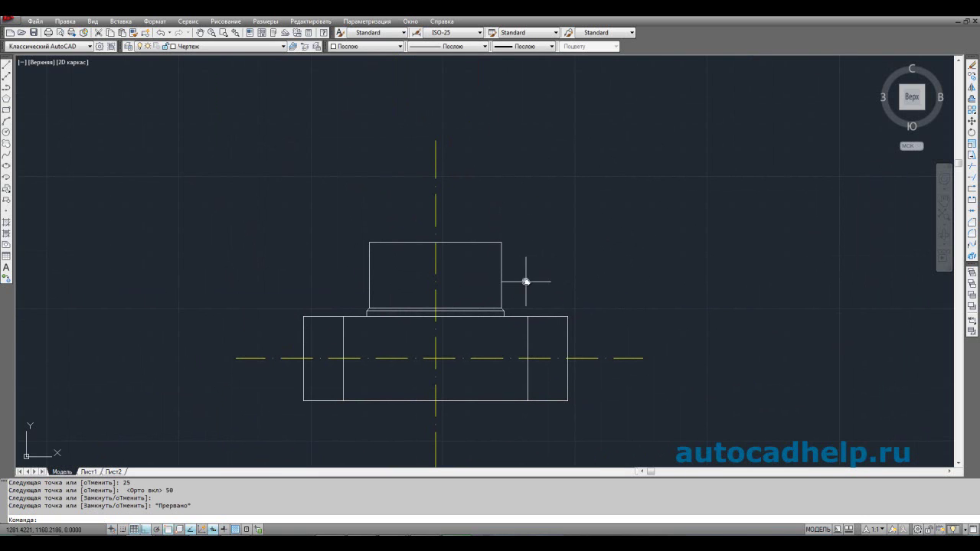
- Erase the upper block's top line and stretch its right side up by 5
{"action": "left_click", "coordinate": [476, 244]}
{"action": "left_click", "coordinate": [472, 243]}
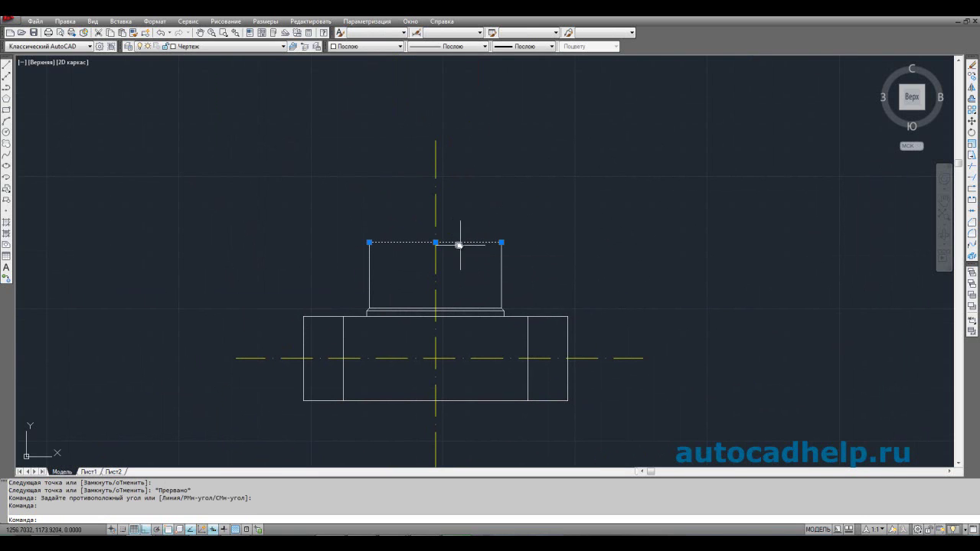
{"action": "key", "text": "Delete"}
{"action": "left_click", "coordinate": [502, 253]}
{"action": "left_click", "coordinate": [501, 242]}
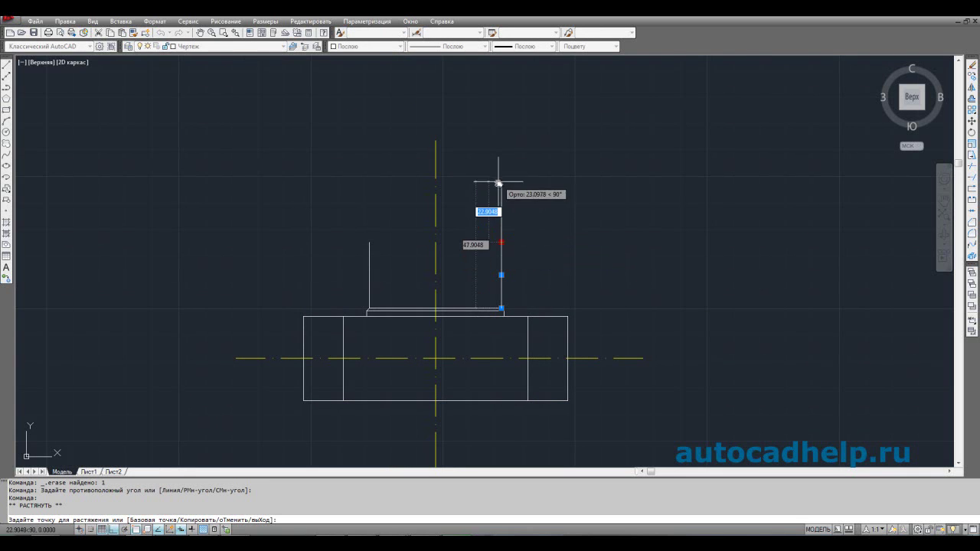
{"action": "key", "text": "Escape"}
{"action": "left_click", "coordinate": [501, 243]}
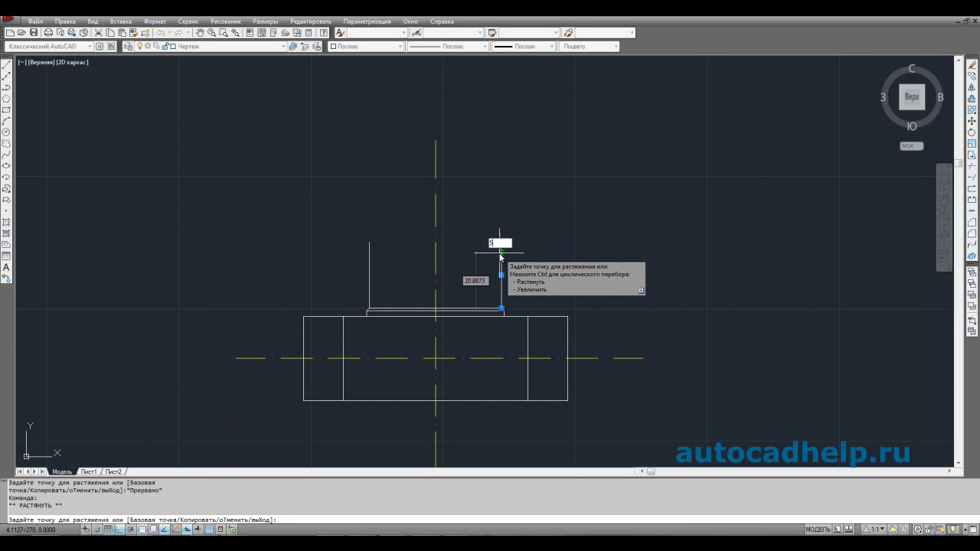
{"action": "key", "text": "Return"}
{"action": "key", "text": "Escape"}
- Stretch the upper block's left side up by 5
{"action": "left_click", "coordinate": [374, 248]}
{"action": "left_click", "coordinate": [364, 238]}
{"action": "left_click", "coordinate": [370, 241]}
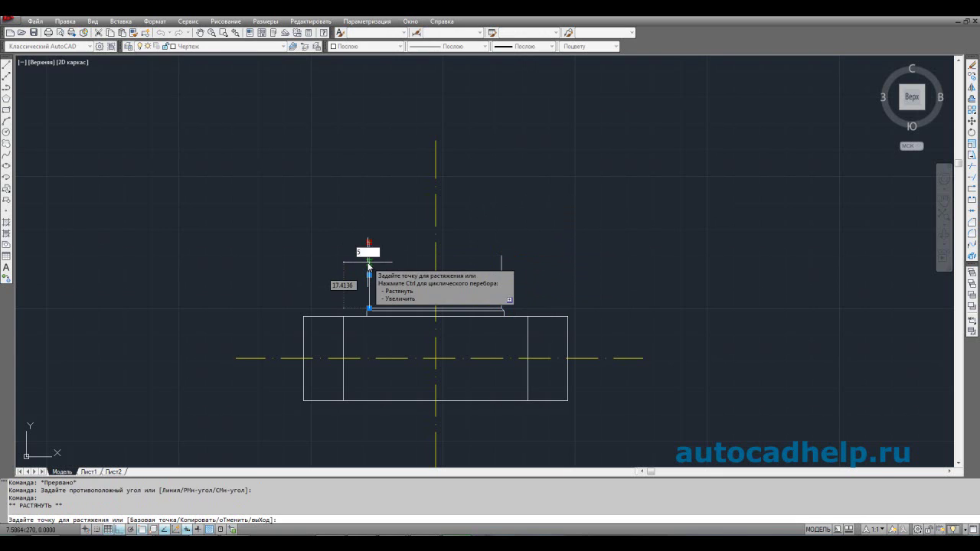
{"action": "type", "text": "5"}
{"action": "key", "text": "Return"}
{"action": "key", "text": "Escape"}
- Redraw the top edge joining the two lengthened sides
{"action": "right_click", "coordinate": [382, 205]}
{"action": "mouse_move", "coordinate": [491, 228]}
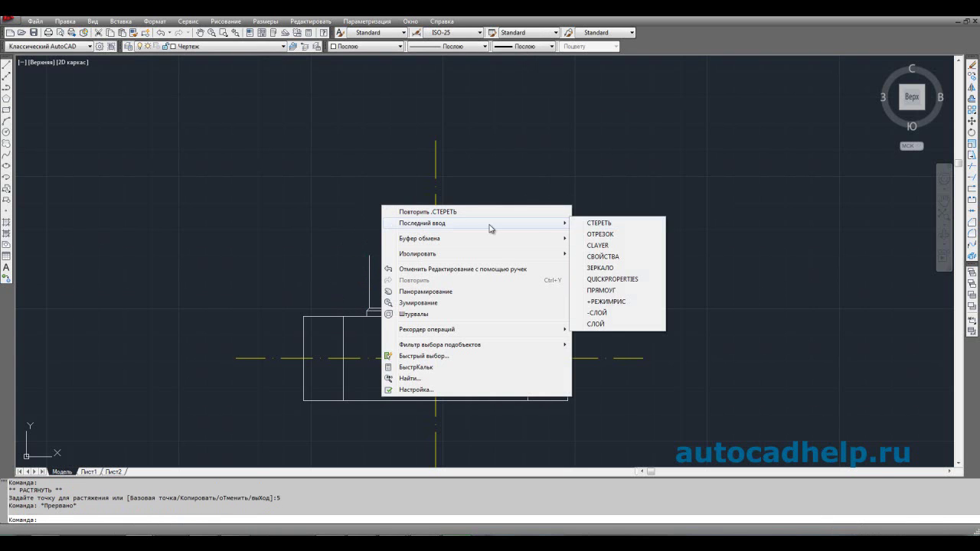
{"action": "left_click", "coordinate": [600, 235]}
{"action": "left_click", "coordinate": [501, 256]}
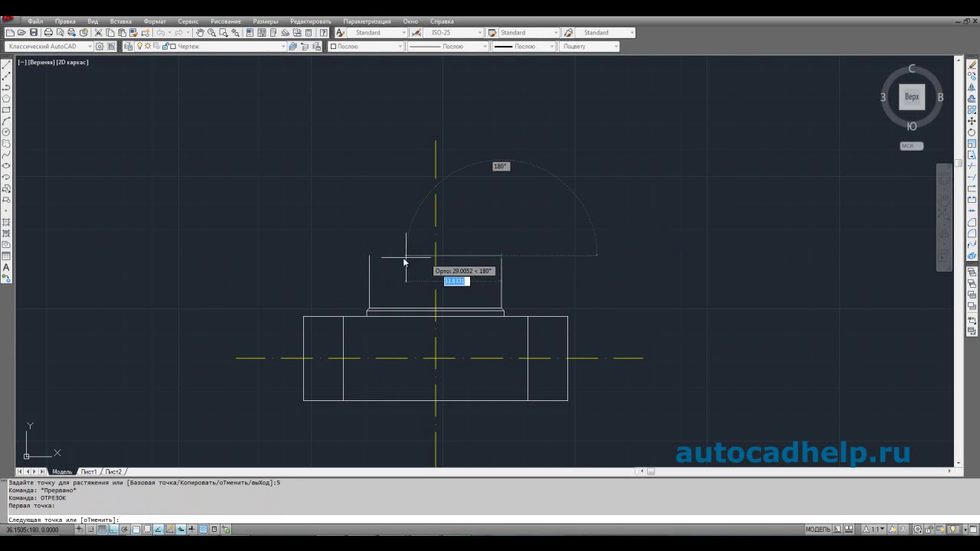
{"action": "key", "text": "Escape"}
{"action": "middle_click_drag", "start_coordinate": [415, 284], "coordinate": [325, 287]}
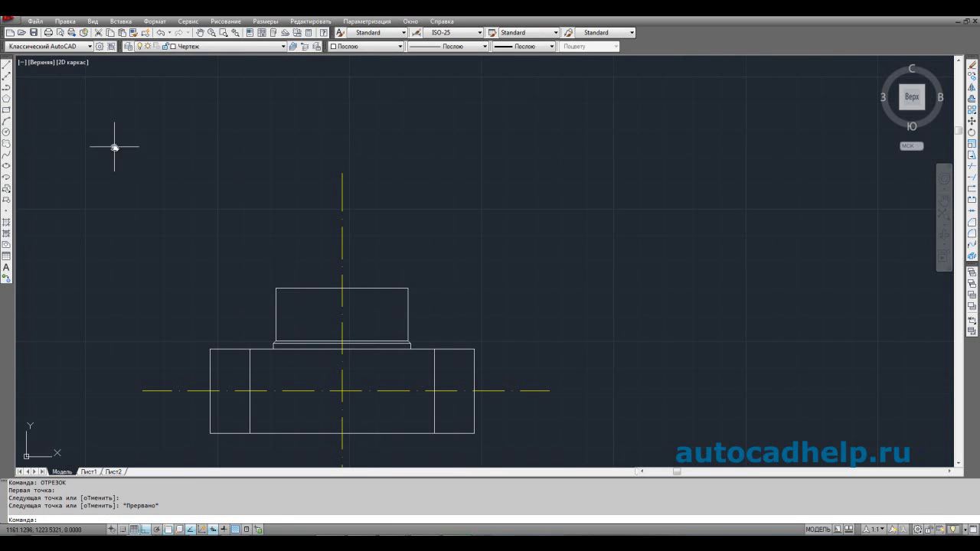
{"action": "left_click", "coordinate": [6, 64]}
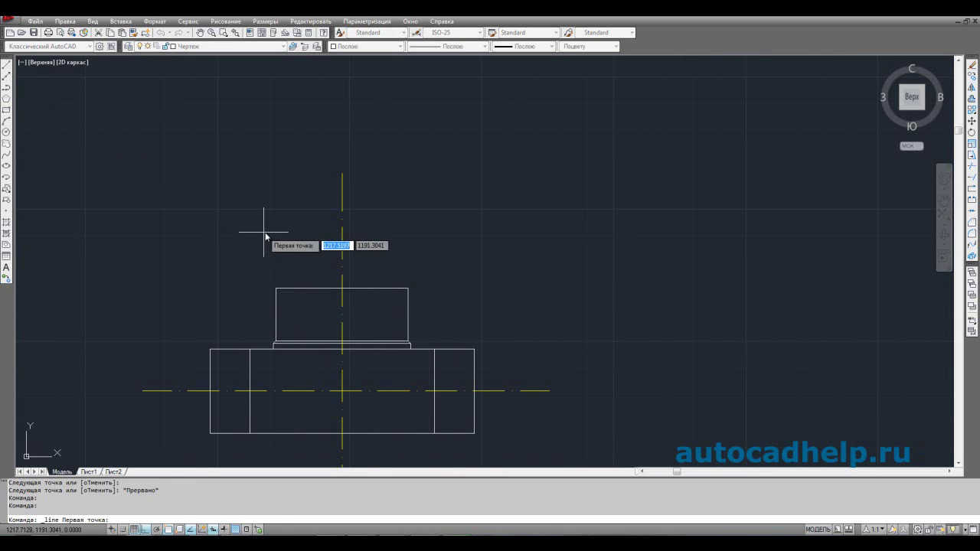
- From the centreline on the top edge, draw 12.5 units right, then 15 units up
{"action": "left_click", "coordinate": [344, 289]}
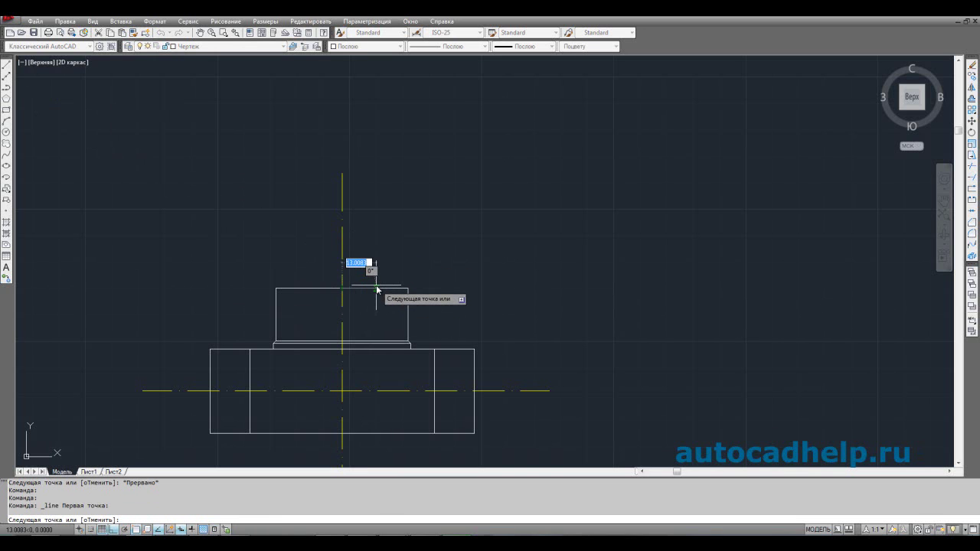
{"action": "type", "text": "12.5"}
{"action": "key", "text": "Return"}
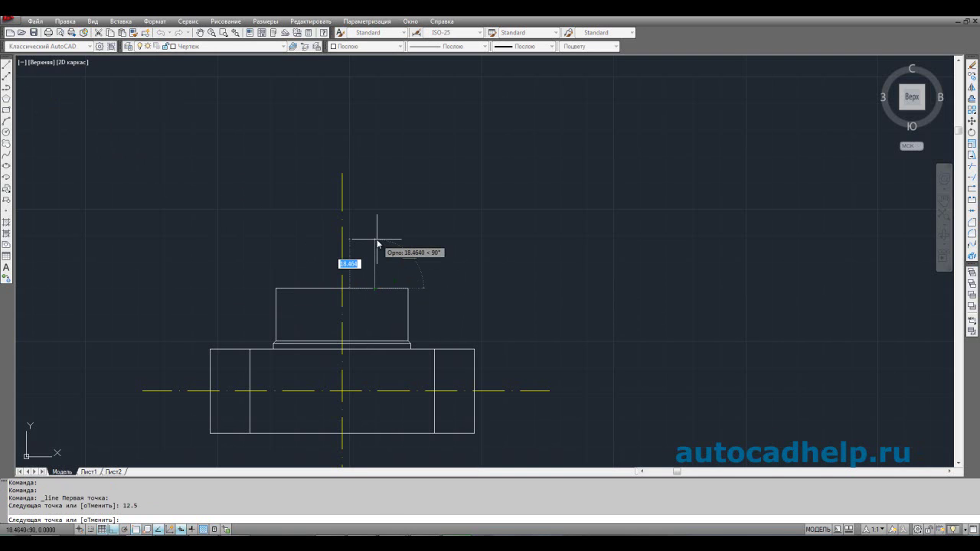
{"action": "type", "text": "15"}
{"action": "key", "text": "Return"}
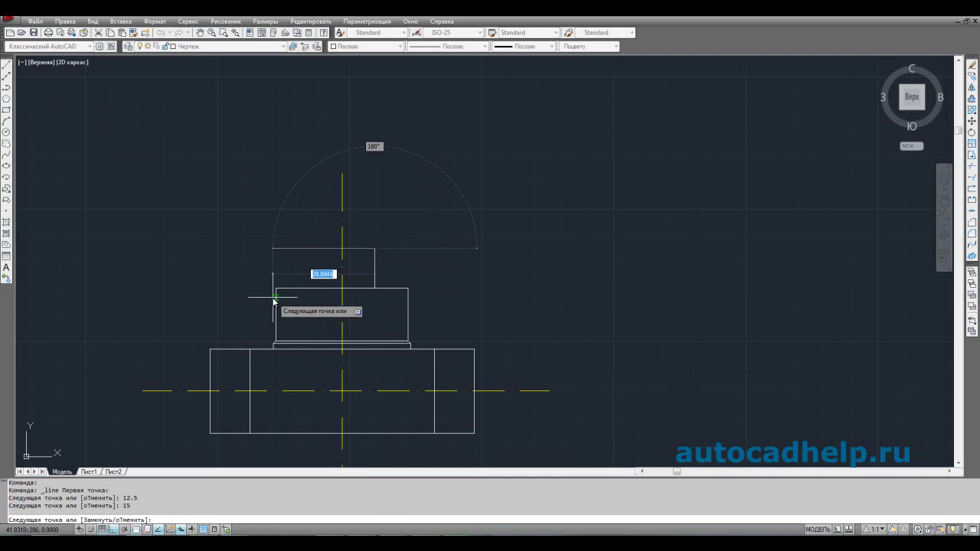
{"action": "key", "text": "Escape"}
- Shorten the new vertical segment by 5 using its top grip
{"action": "left_click_drag", "start_coordinate": [383, 258], "coordinate": [372, 253]}
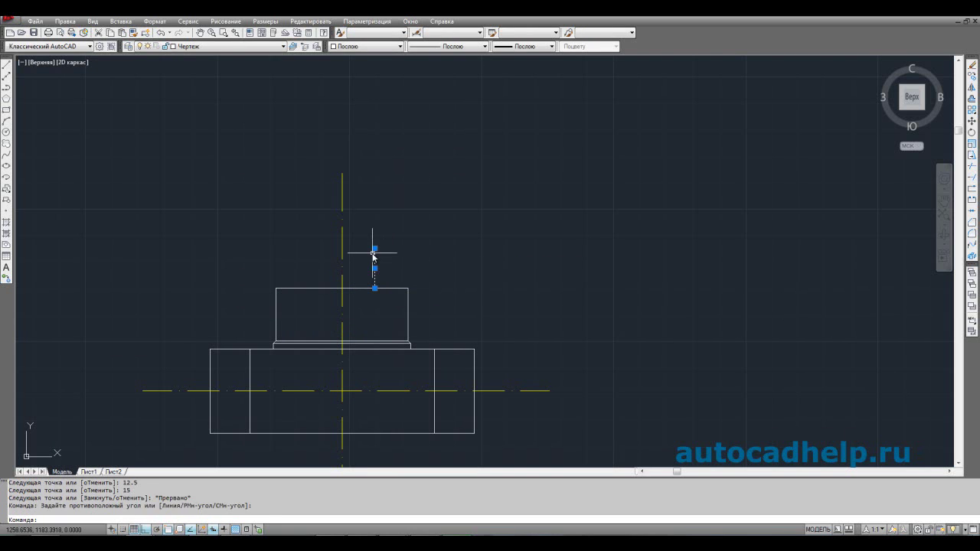
{"action": "left_click", "coordinate": [375, 249]}
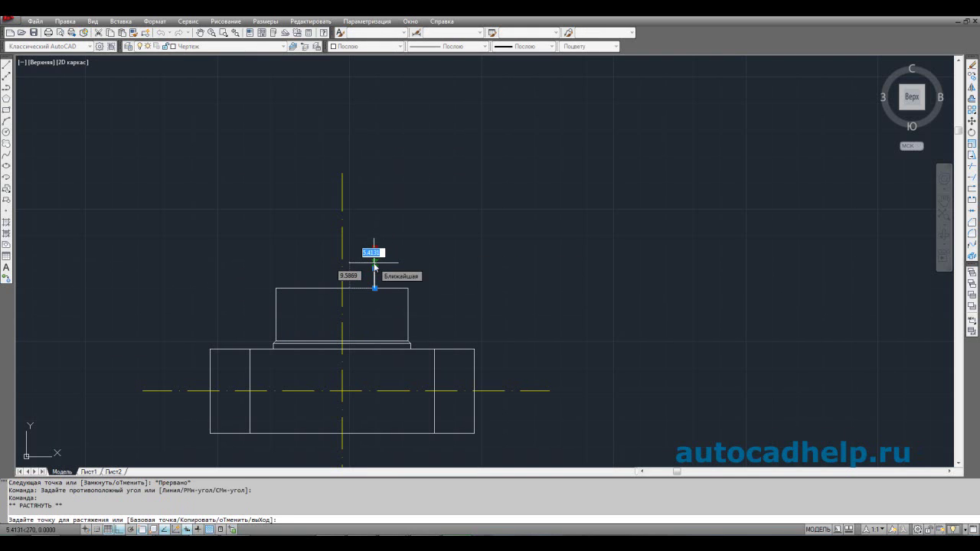
{"action": "type", "text": "10"}
{"action": "key", "text": "Escape"}
{"action": "left_click", "coordinate": [374, 278]}
{"action": "left_click", "coordinate": [375, 278]}
{"action": "type", "text": "5"}
{"action": "key", "text": "Return"}
{"action": "key", "text": "Escape"}
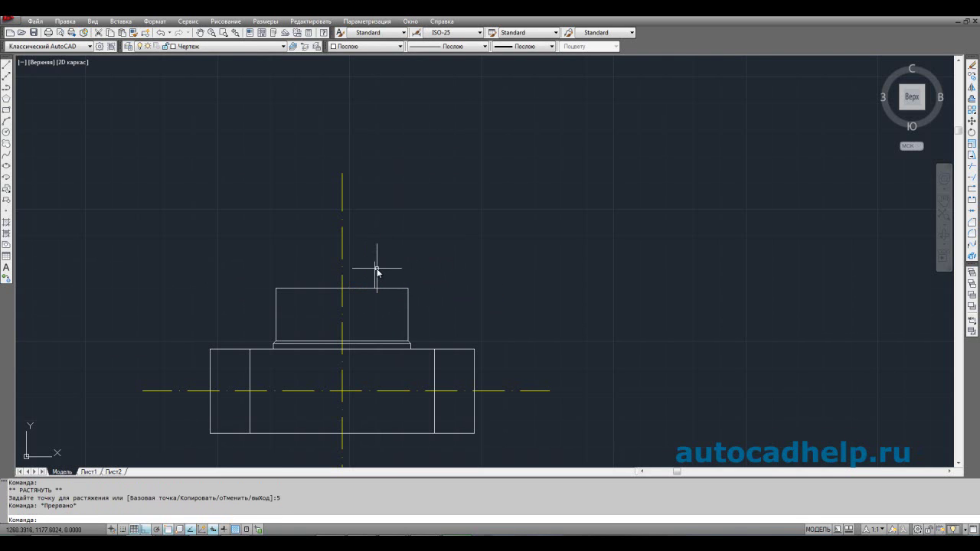
- Shorten the vertical segment a further 2 and select it again
{"action": "left_click", "coordinate": [376, 276]}
{"action": "left_click", "coordinate": [374, 262]}
{"action": "type", "text": "2"}
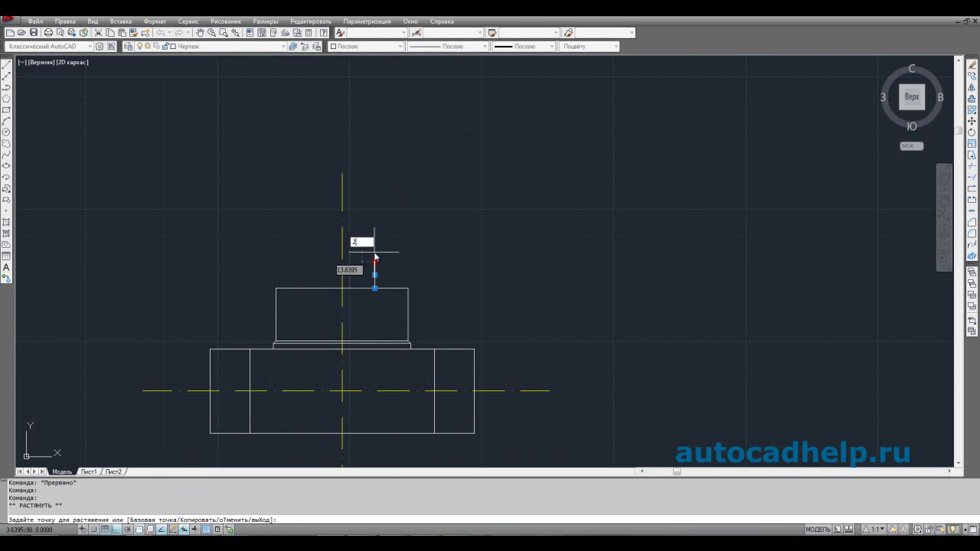
{"action": "key", "text": "Return"}
{"action": "key", "text": "Escape"}
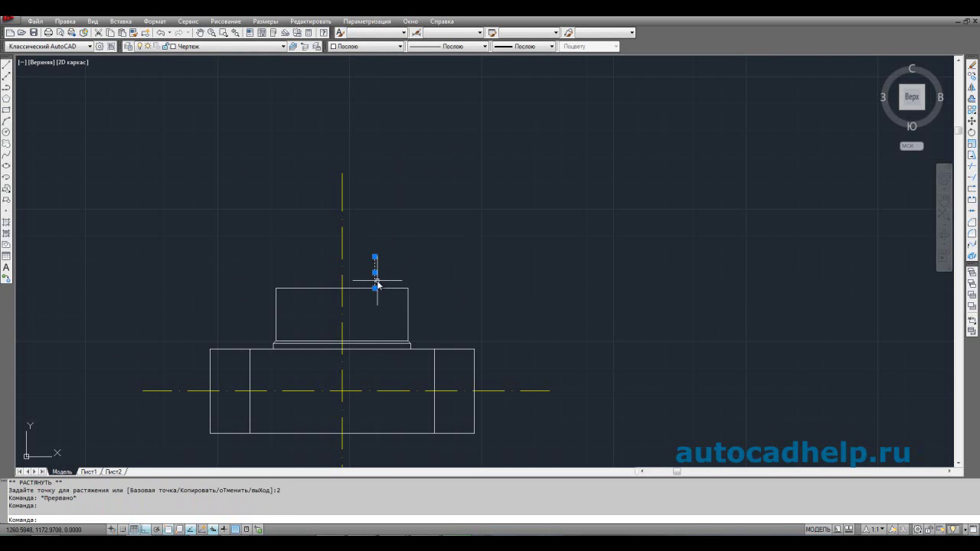
{"action": "key", "text": "ctrl+shift+c"}
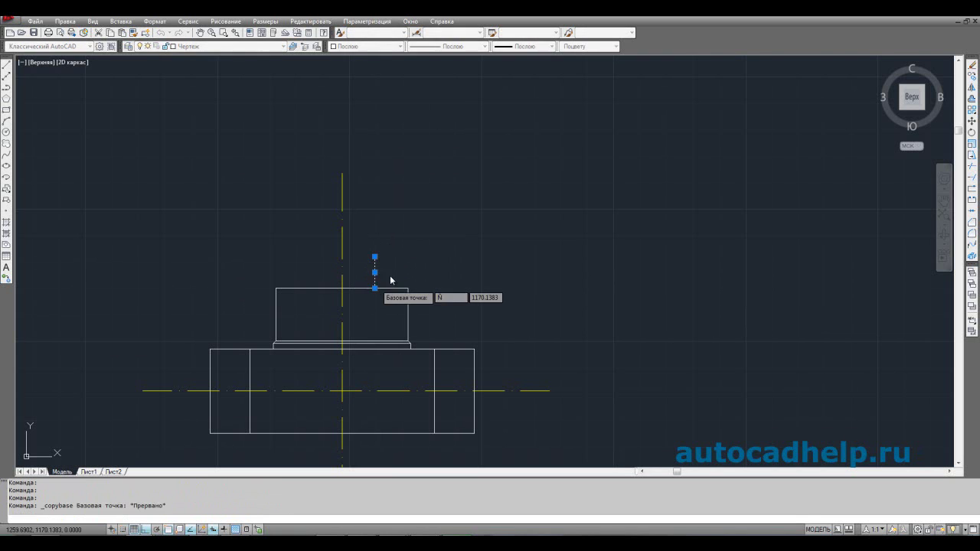
{"action": "key", "text": "Escape"}
{"action": "key", "text": "Escape"}
{"action": "left_click", "coordinate": [372, 274]}
{"action": "key", "text": "Escape"}
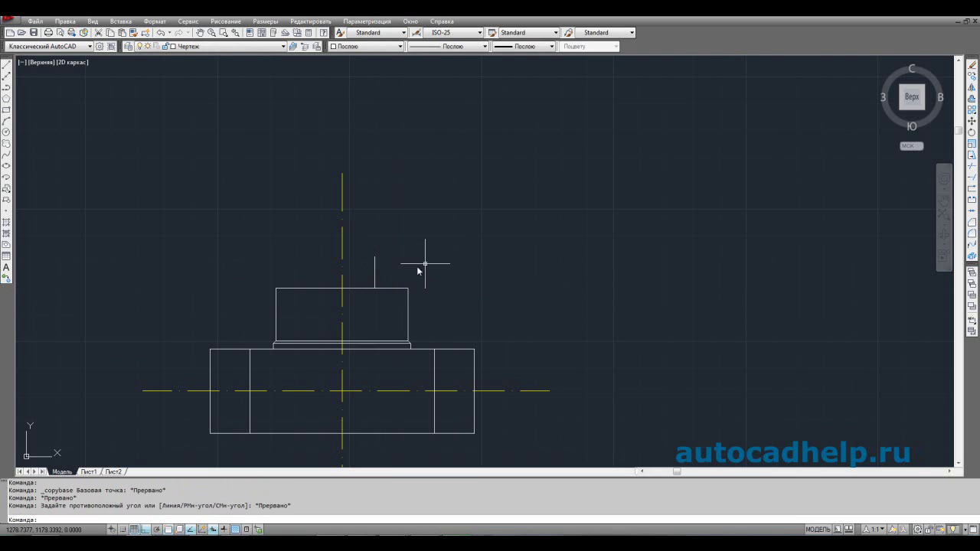
{"action": "left_click", "coordinate": [398, 266]}
{"action": "left_click", "coordinate": [364, 253]}
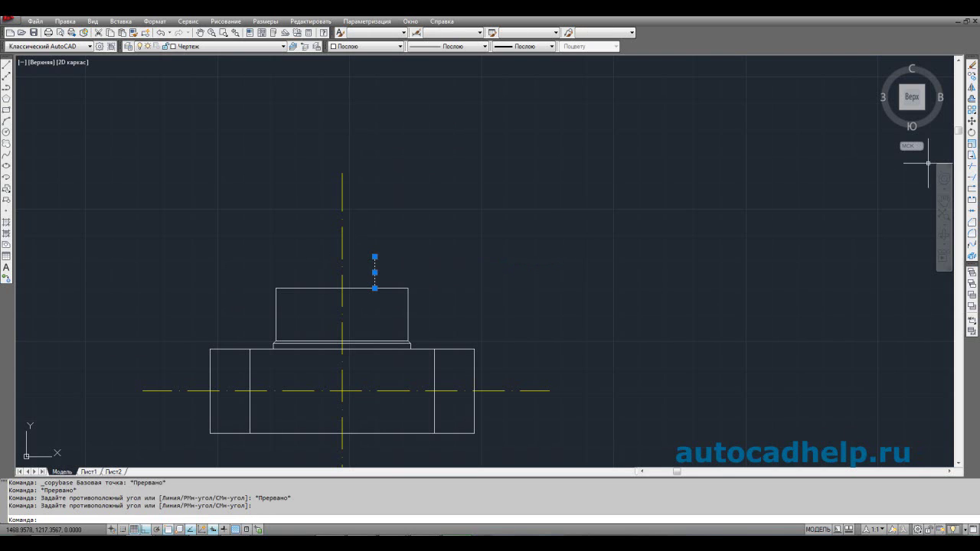
- Mirror the short vertical across the centreline, keeping the original, and join their tops
{"action": "left_click", "coordinate": [971, 87]}
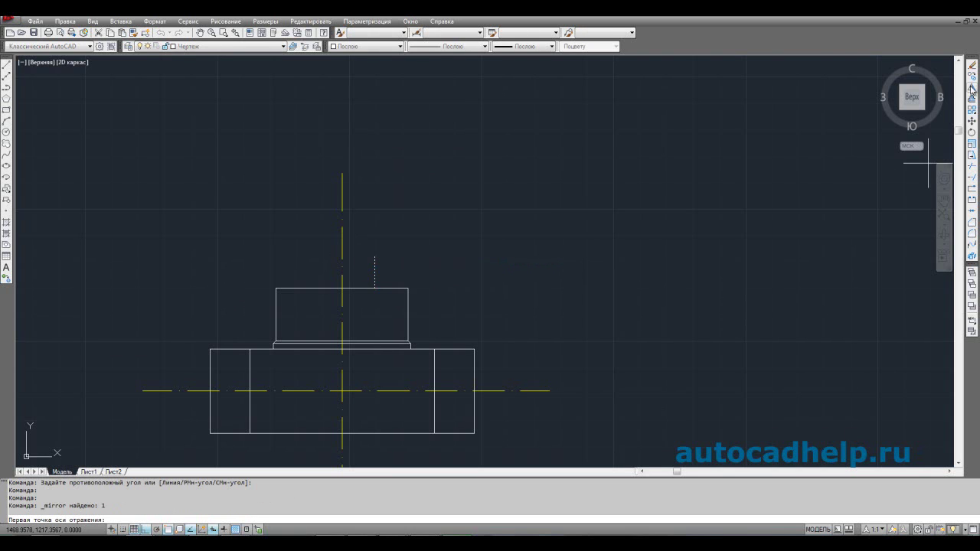
{"action": "left_click", "coordinate": [341, 287]}
{"action": "left_click", "coordinate": [341, 238]}
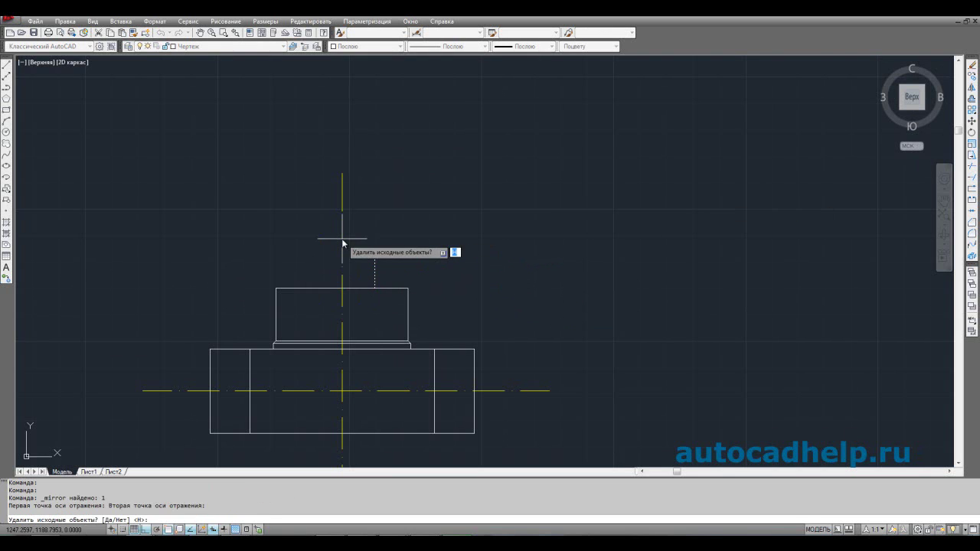
{"action": "key", "text": "Return"}
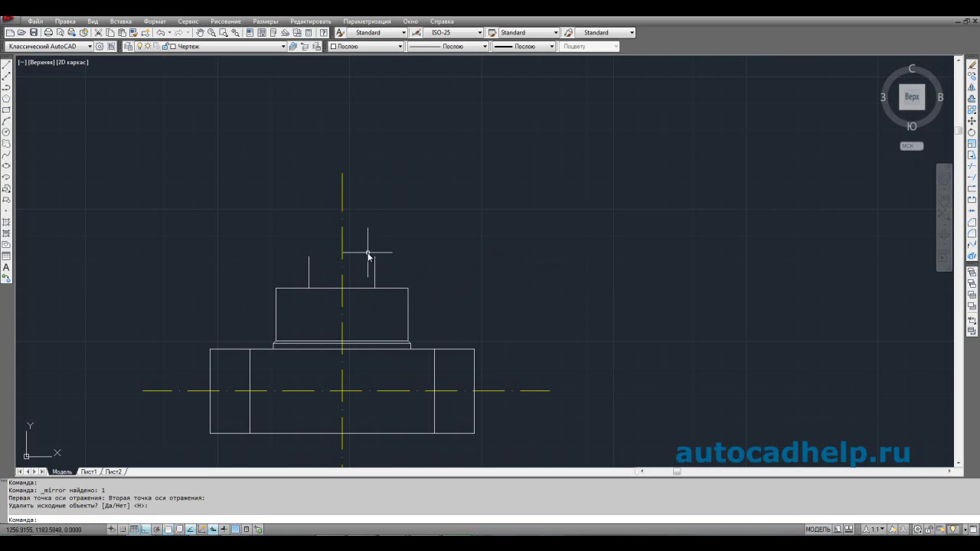
{"action": "left_click", "coordinate": [6, 65]}
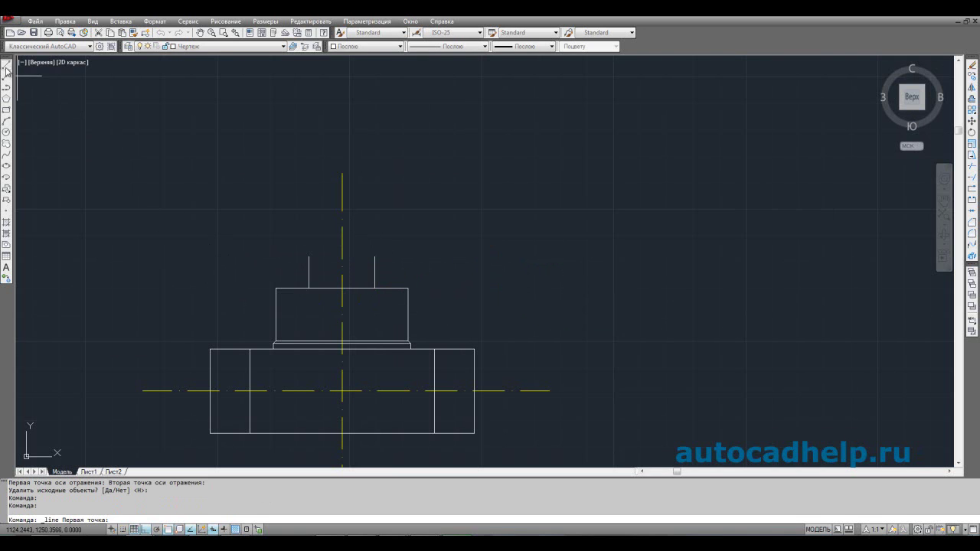
{"action": "left_click", "coordinate": [309, 257]}
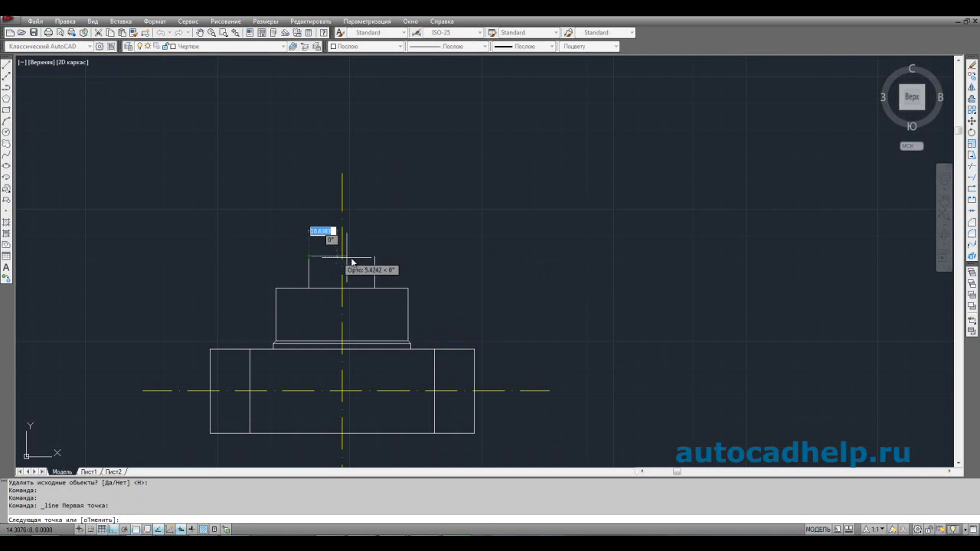
{"action": "left_click", "coordinate": [374, 258]}
{"action": "key", "text": "Escape"}
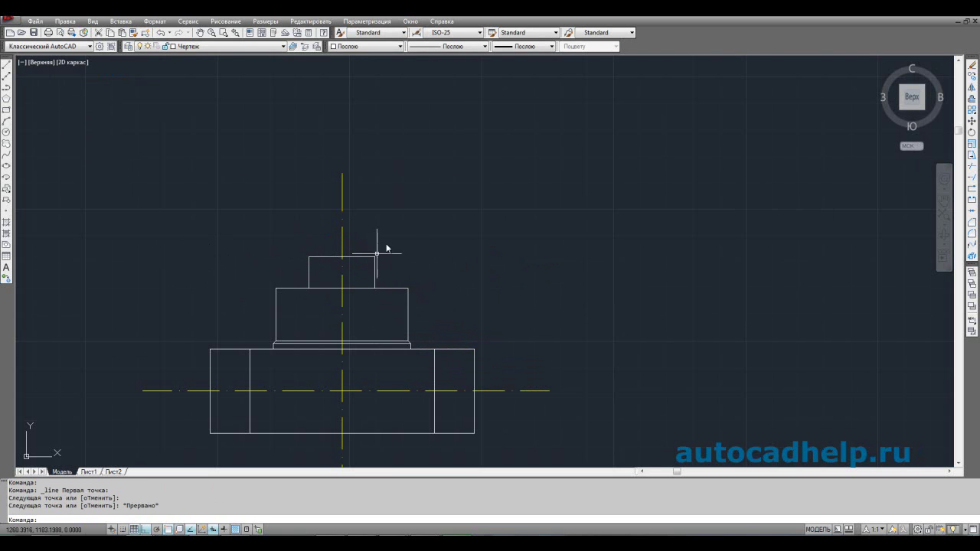
- Draw an 11.5-unit line right from where the centreline meets the block's top
{"action": "right_click", "coordinate": [419, 193]}
{"action": "left_click", "coordinate": [436, 196]}
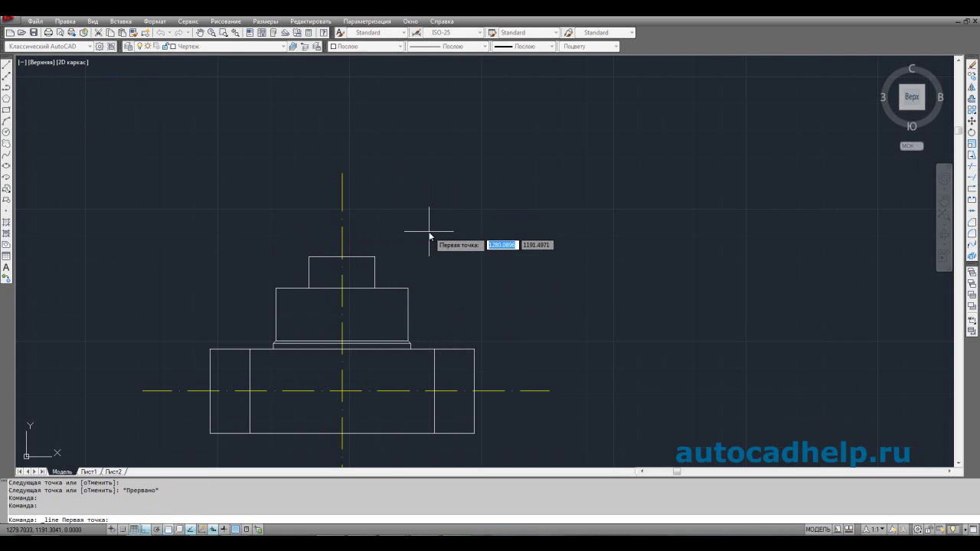
{"action": "scroll", "coordinate": [376, 263], "scroll_direction": "up", "scroll_amount": 3}
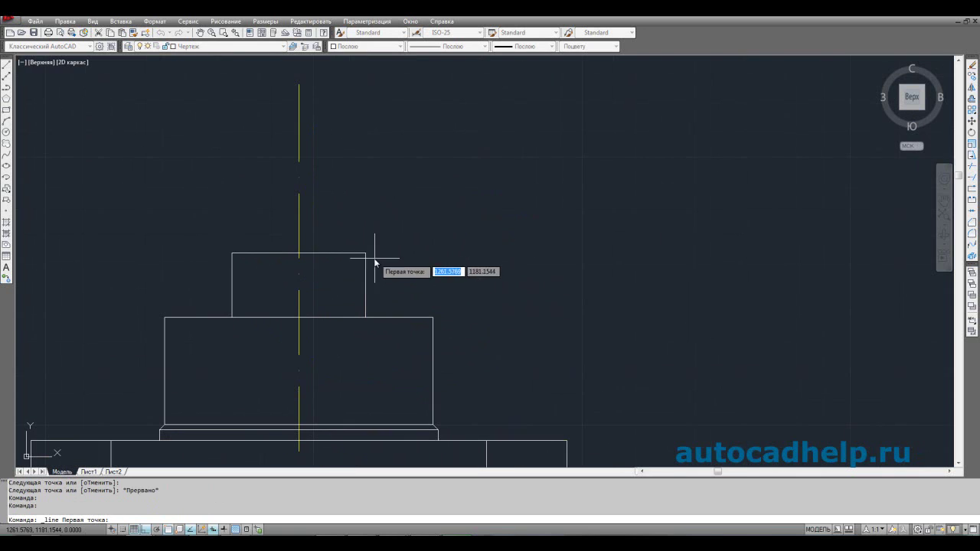
{"action": "left_click", "coordinate": [299, 253]}
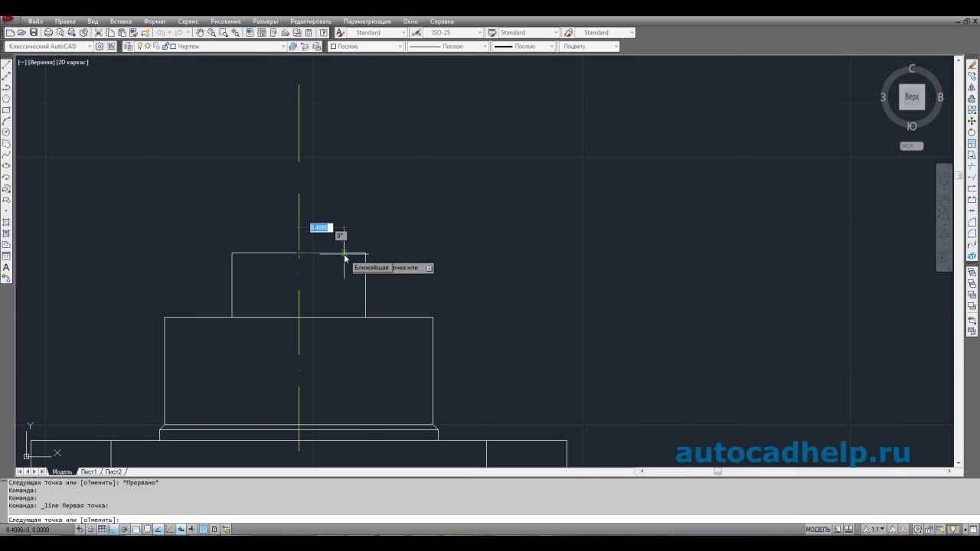
{"action": "type", "text": "11.5"}
{"action": "key", "text": "Return"}
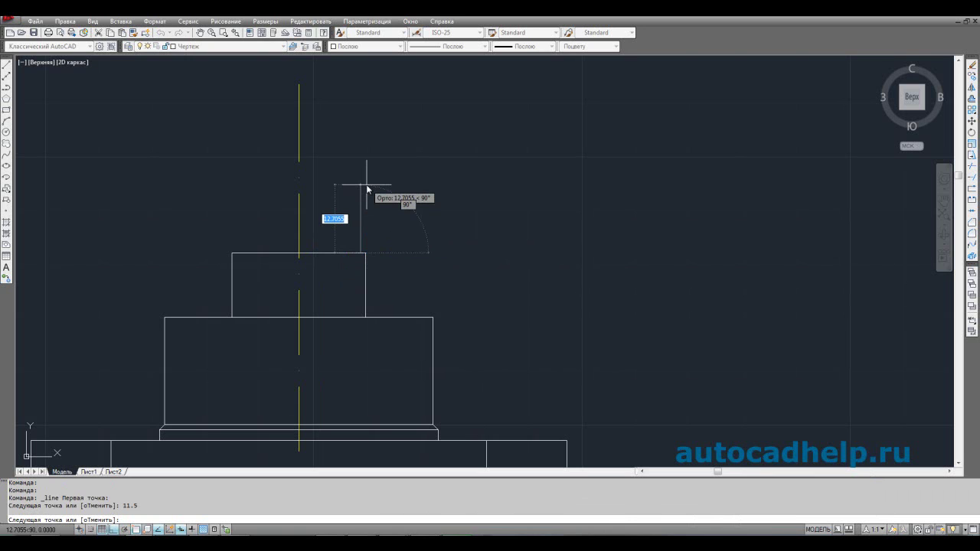
- Continue the outline 6 units up and 23 units left, then end the line
{"action": "type", "text": "6"}
{"action": "key", "text": "Return"}
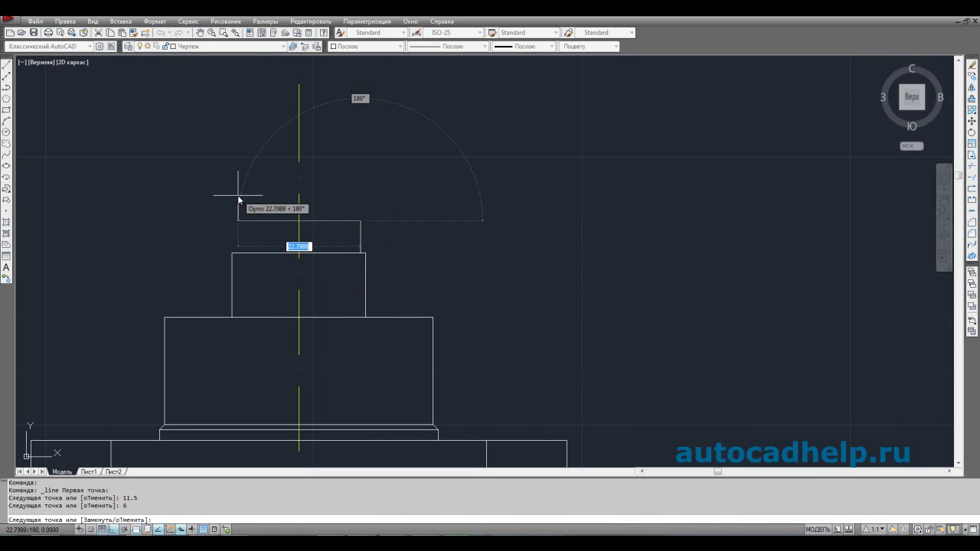
{"action": "type", "text": "23"}
{"action": "key", "text": "Return"}
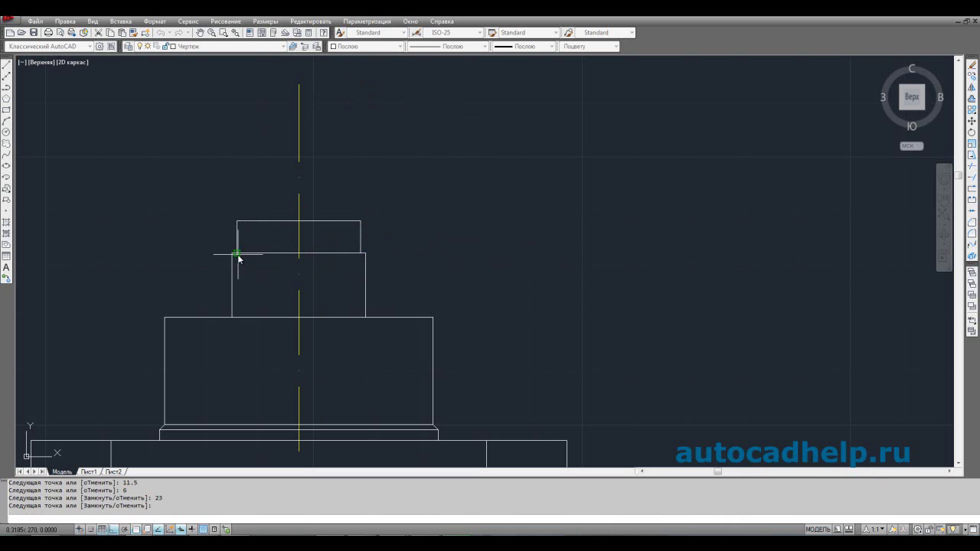
{"action": "key", "text": "Escape"}
{"action": "scroll", "coordinate": [261, 222], "scroll_direction": "down", "scroll_amount": 2}
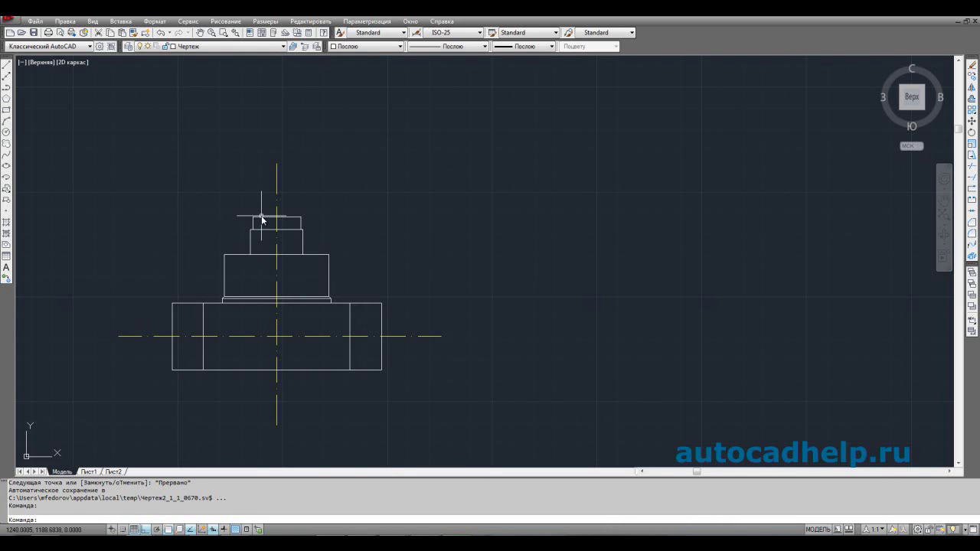
- From the top edge's midpoint, draw lines 10 right, 5 up and 20 left
{"action": "scroll", "coordinate": [295, 219], "scroll_direction": "up", "scroll_amount": 3}
{"action": "scroll", "coordinate": [279, 218], "scroll_direction": "up", "scroll_amount": 1}
{"action": "middle_click_drag", "start_coordinate": [288, 238], "coordinate": [292, 243]}
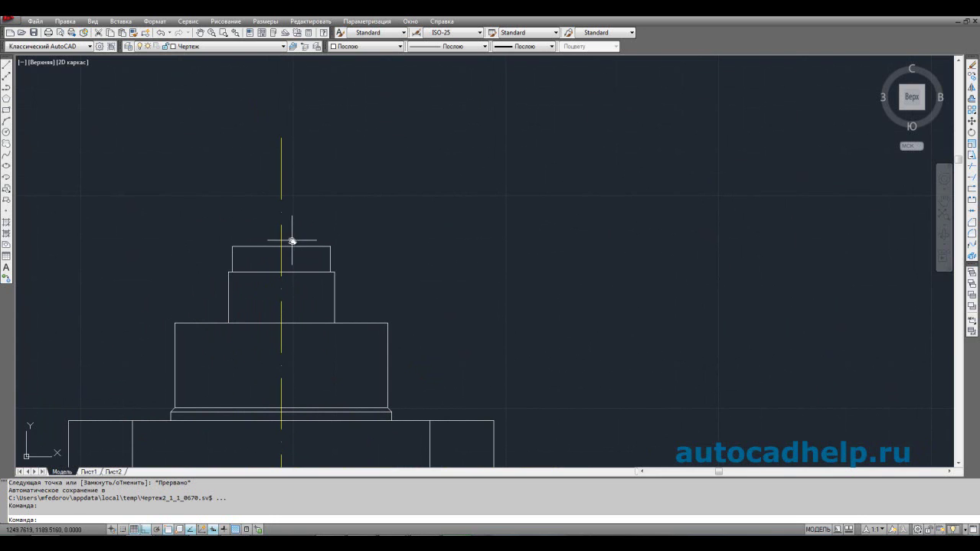
{"action": "left_click", "coordinate": [6, 64]}
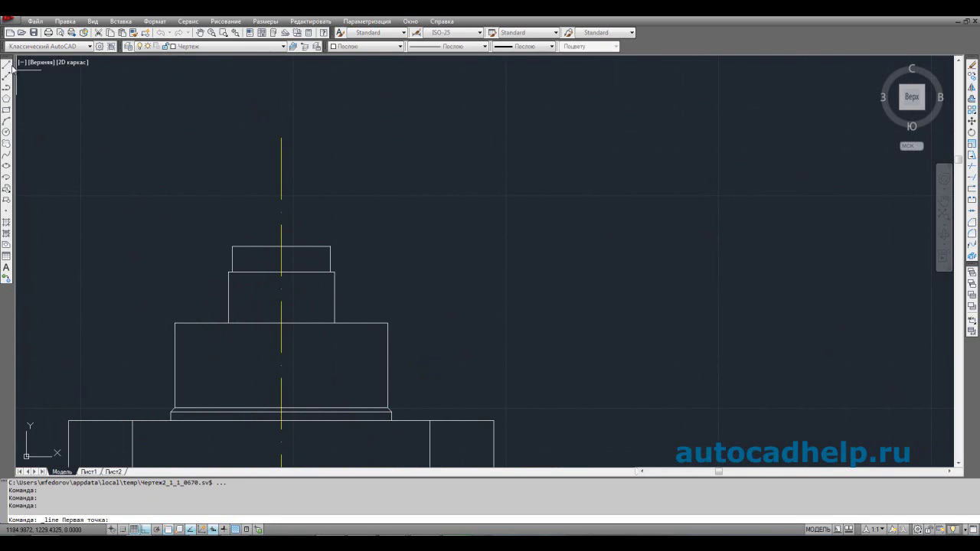
{"action": "left_click", "coordinate": [280, 246]}
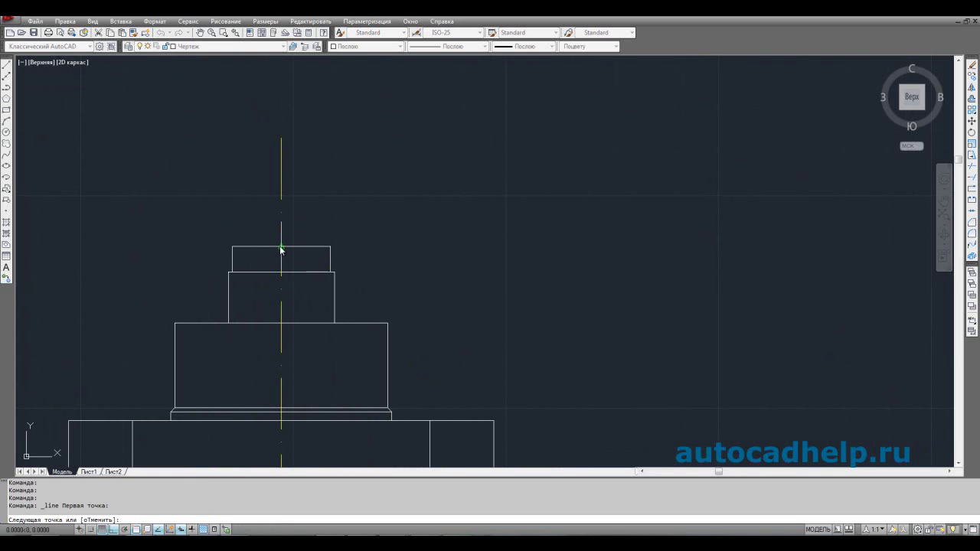
{"action": "type", "text": "10"}
{"action": "key", "text": "Return"}
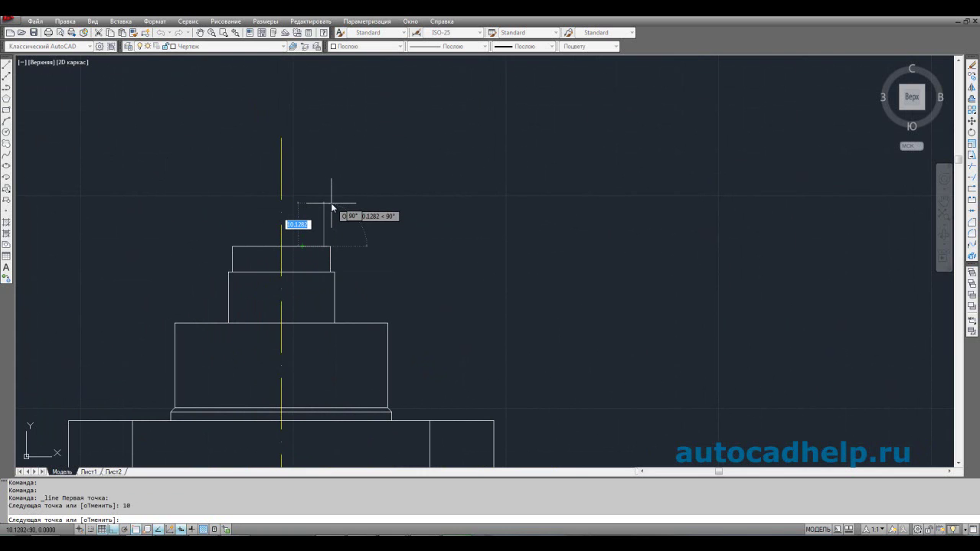
{"action": "type", "text": "5"}
{"action": "key", "text": "Return"}
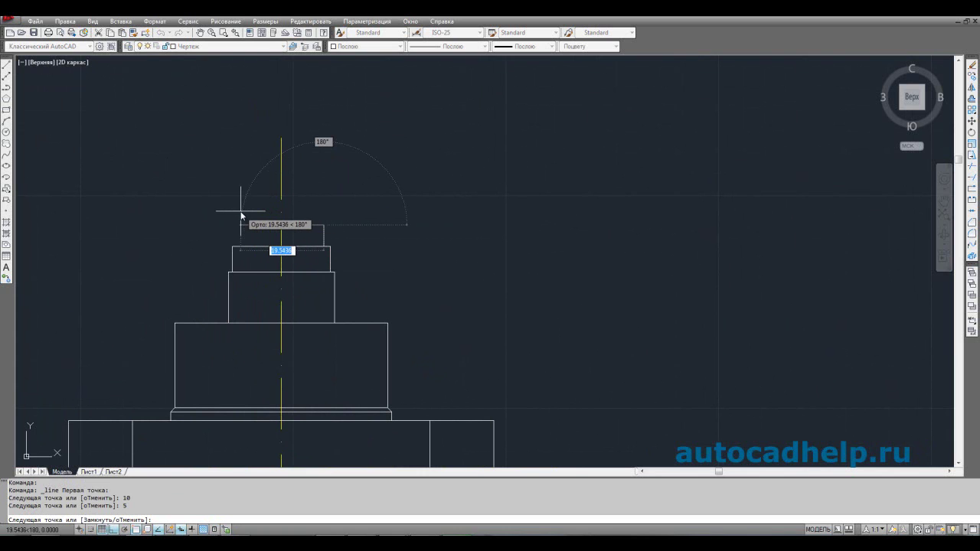
{"action": "type", "text": "20"}
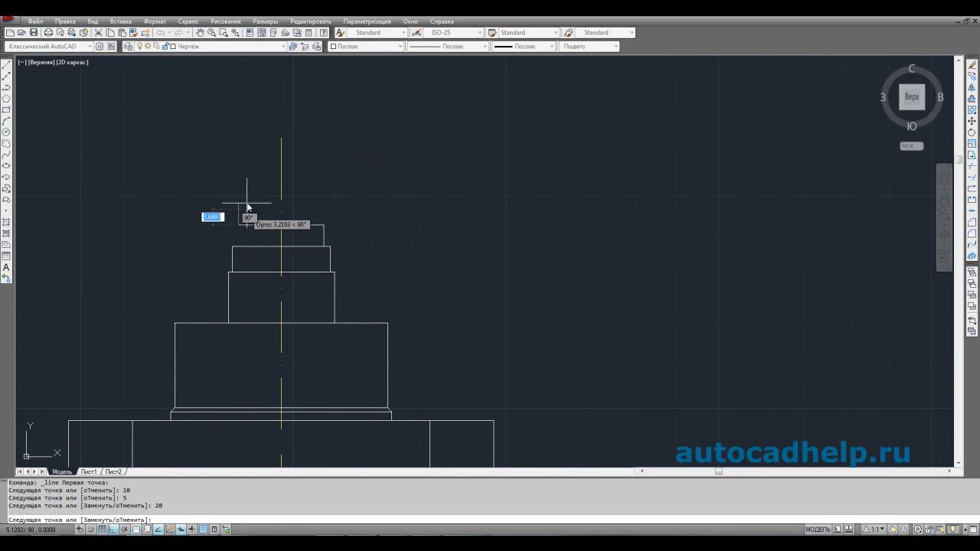
{"action": "key", "text": "Return"}
{"action": "key", "text": "Escape"}
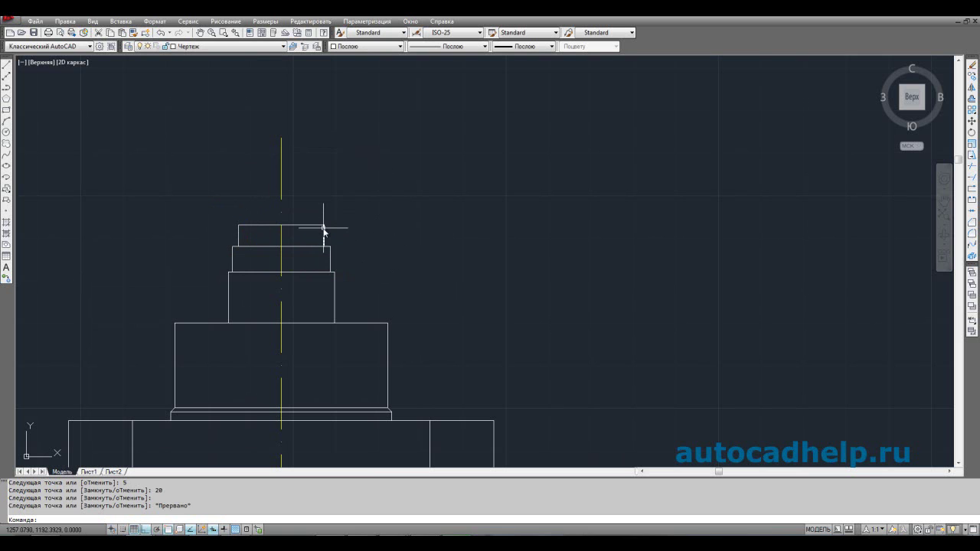
- From the top block's centre, draw 25 left, 15 up and a 50-unit top edge
{"action": "scroll", "coordinate": [321, 229], "scroll_direction": "down", "scroll_amount": 5}
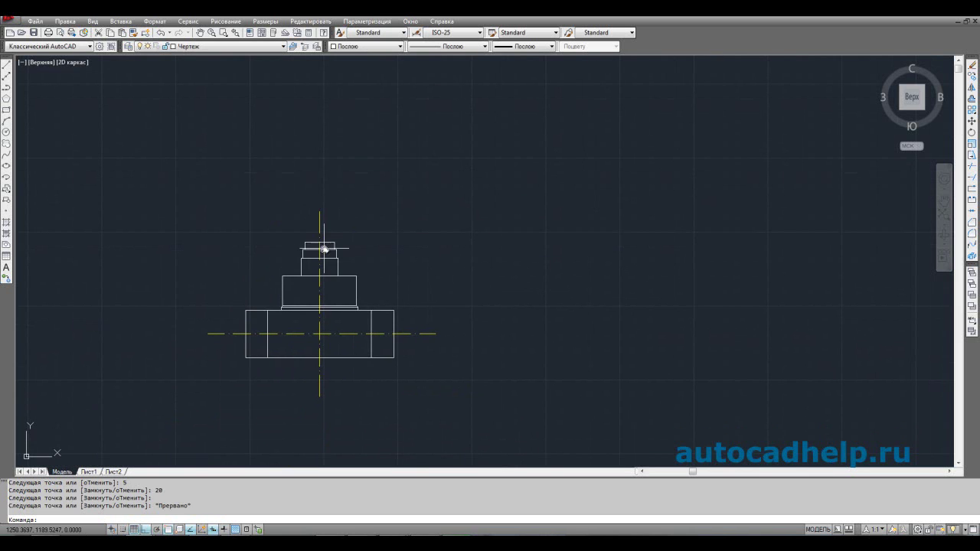
{"action": "scroll", "coordinate": [319, 261], "scroll_direction": "up", "scroll_amount": 4}
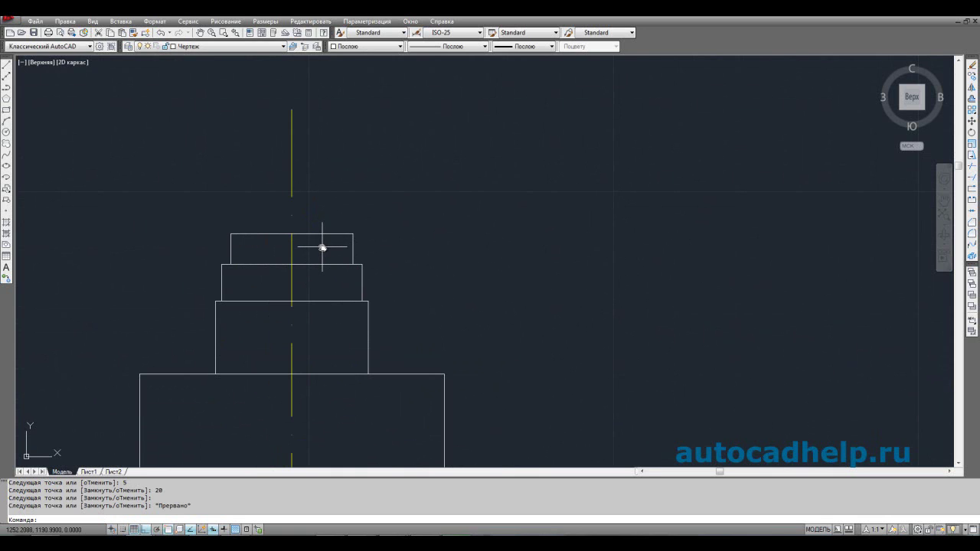
{"action": "scroll", "coordinate": [322, 247], "scroll_direction": "down", "scroll_amount": 2}
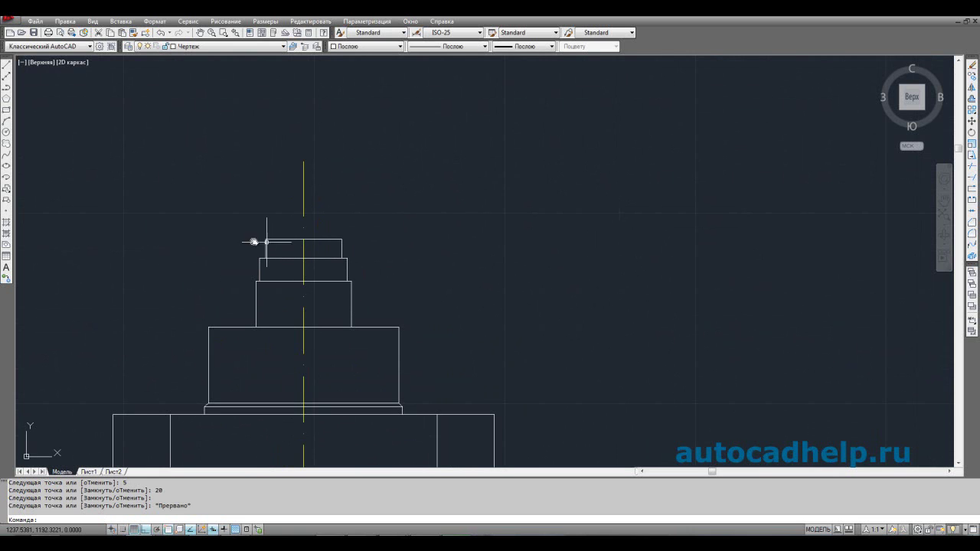
{"action": "left_click", "coordinate": [6, 65]}
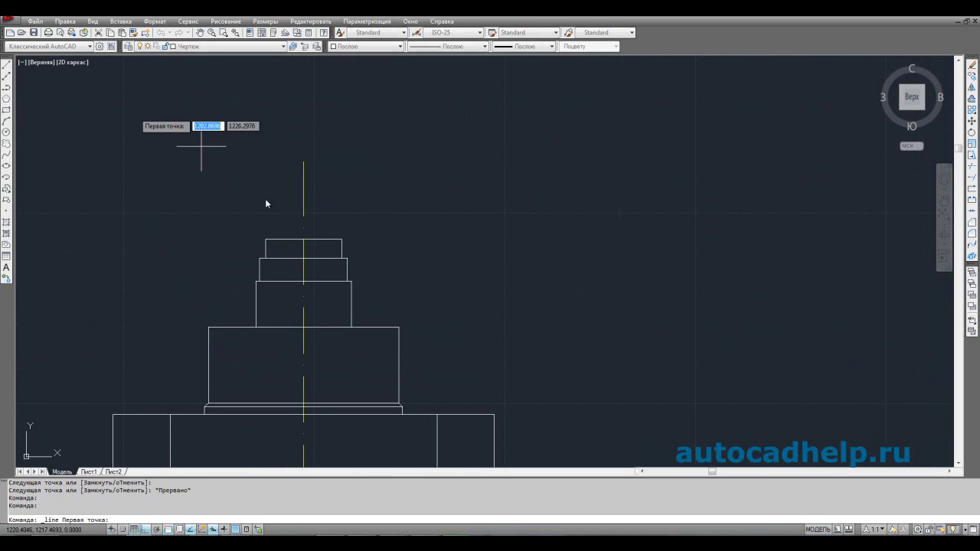
{"action": "left_click", "coordinate": [304, 238]}
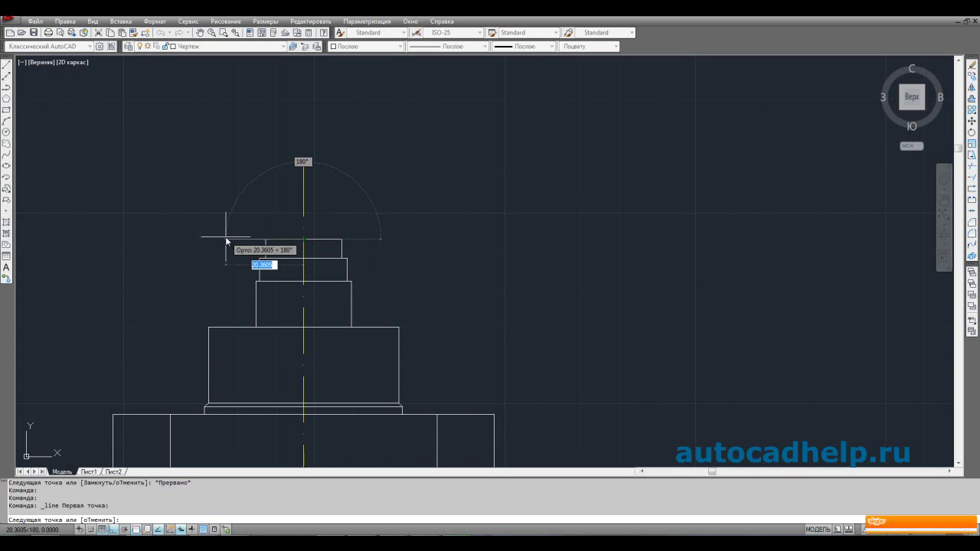
{"action": "type", "text": "25"}
{"action": "key", "text": "Return"}
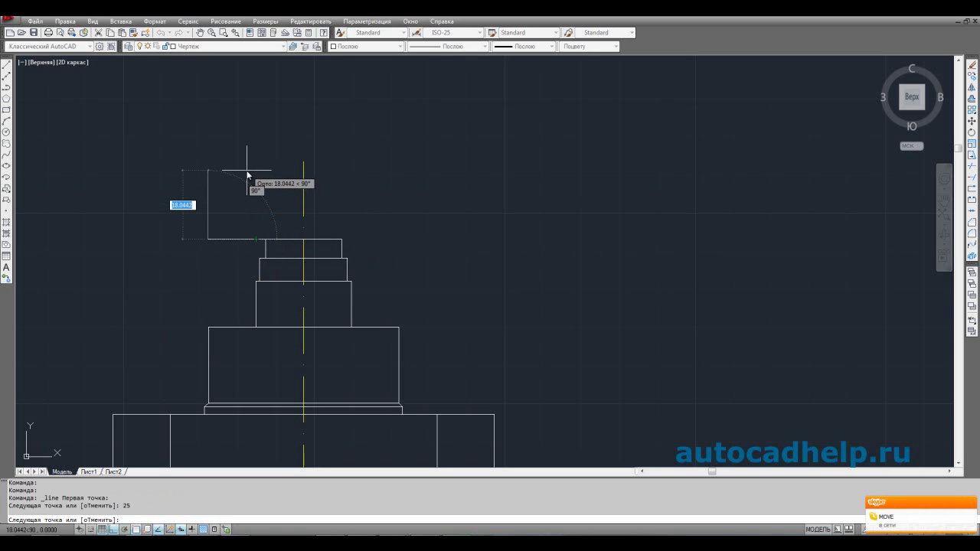
{"action": "type", "text": "5"}
{"action": "key", "text": "Return"}
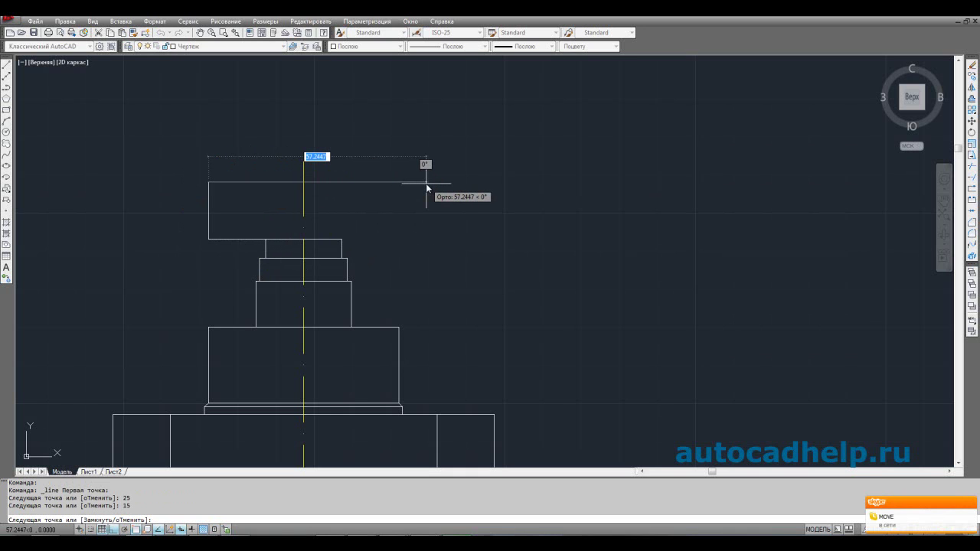
{"action": "type", "text": "50"}
{"action": "key", "text": "Return"}
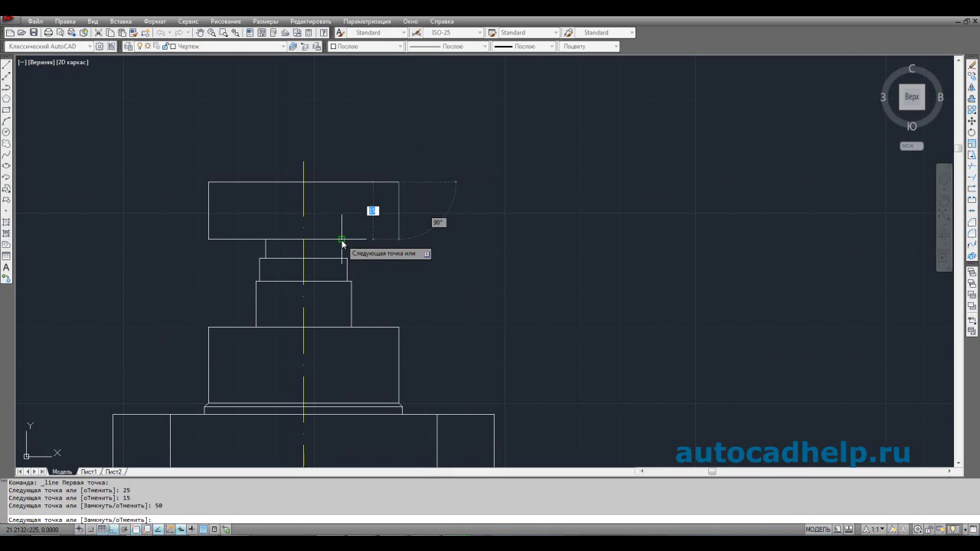
- Close the cap rectangle by ending the line at the block corner
{"action": "scroll", "coordinate": [342, 242], "scroll_direction": "up", "scroll_amount": 2}
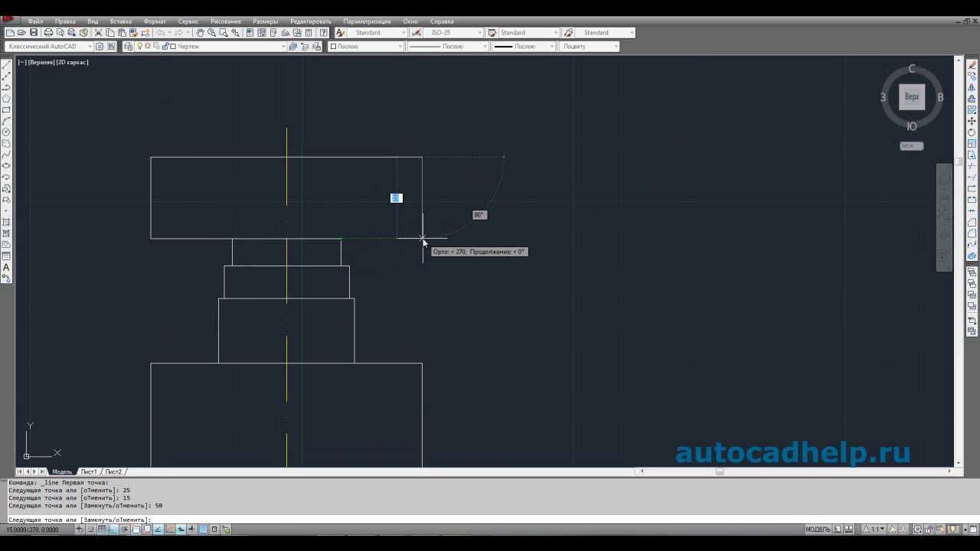
{"action": "scroll", "coordinate": [340, 242], "scroll_direction": "up", "scroll_amount": 3}
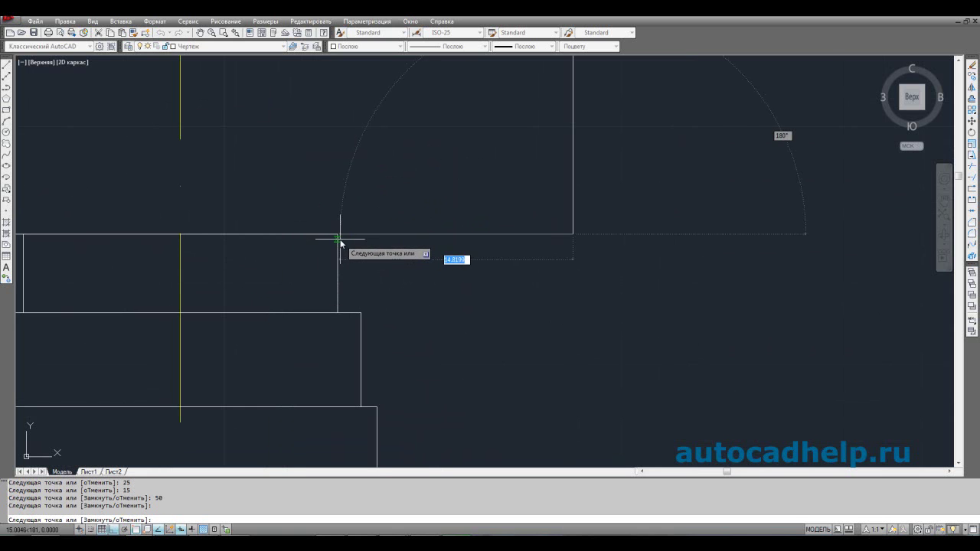
{"action": "left_click", "coordinate": [336, 234]}
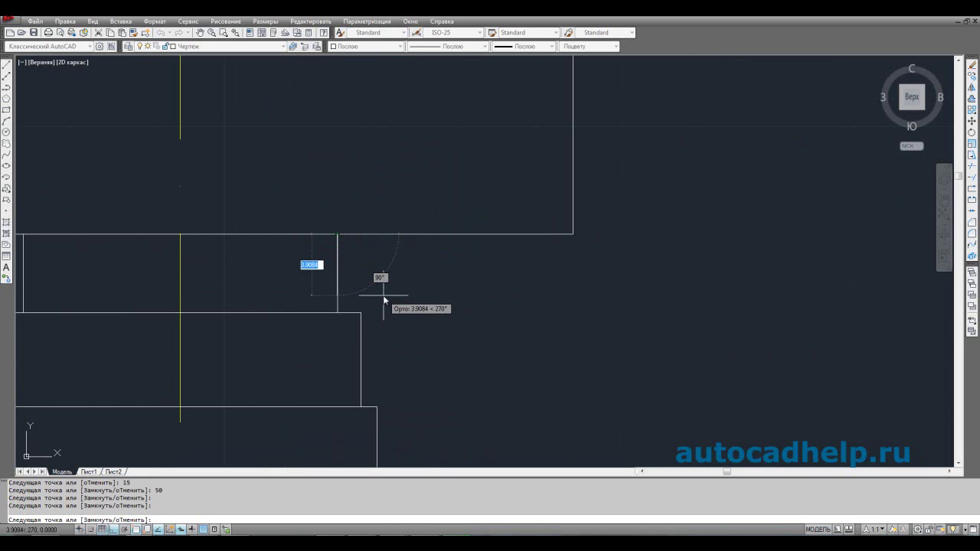
{"action": "key", "text": "Return"}
{"action": "scroll", "coordinate": [427, 285], "scroll_direction": "down", "scroll_amount": 4}
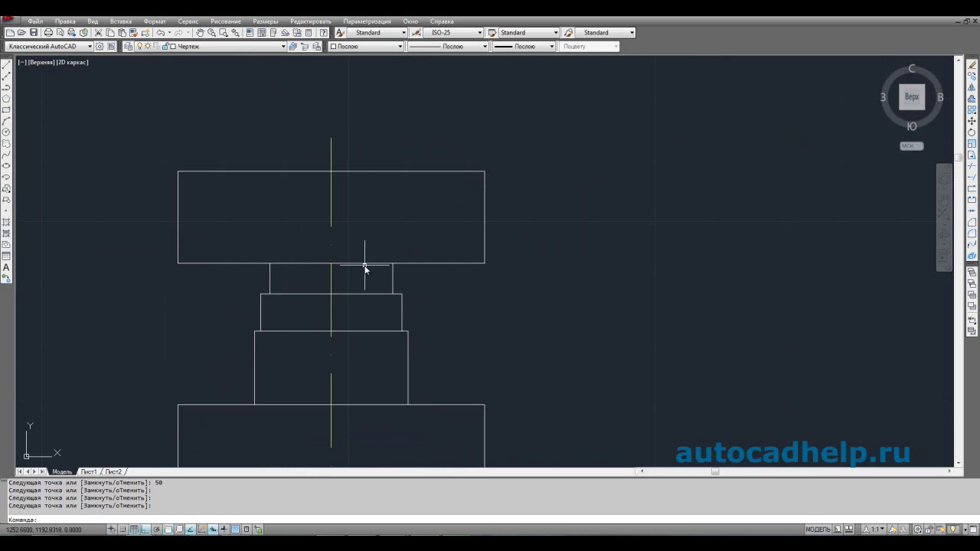
{"action": "scroll", "coordinate": [366, 250], "scroll_direction": "down", "scroll_amount": 3}
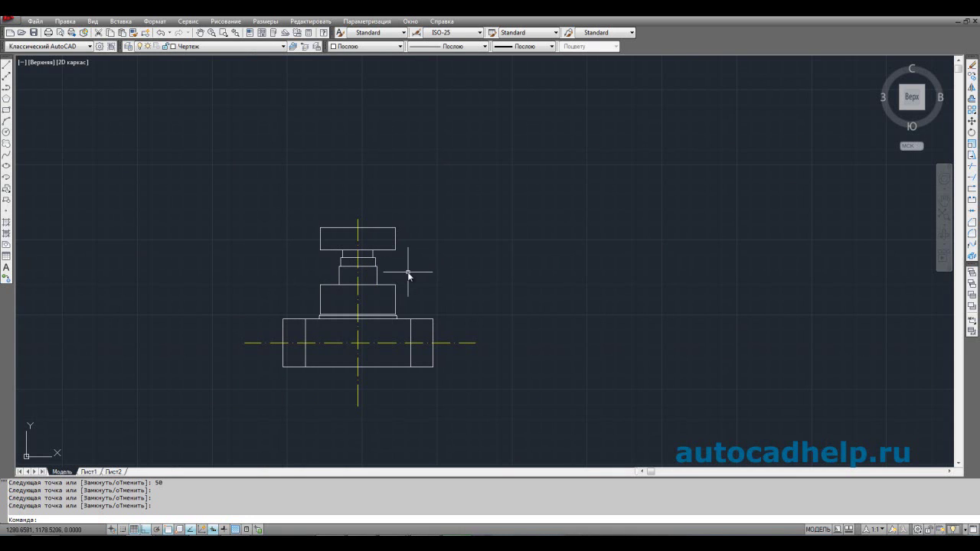
- Fillet the handwheel cap's top-right corner with a radius of 3
{"action": "scroll", "coordinate": [408, 272], "scroll_direction": "up", "scroll_amount": 2}
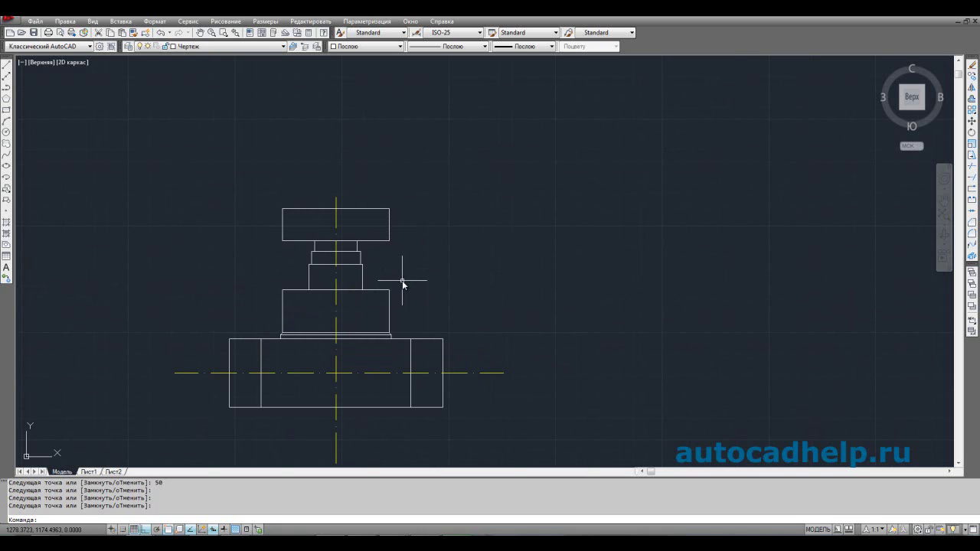
{"action": "left_click", "coordinate": [668, 282]}
{"action": "left_click", "coordinate": [370, 279]}
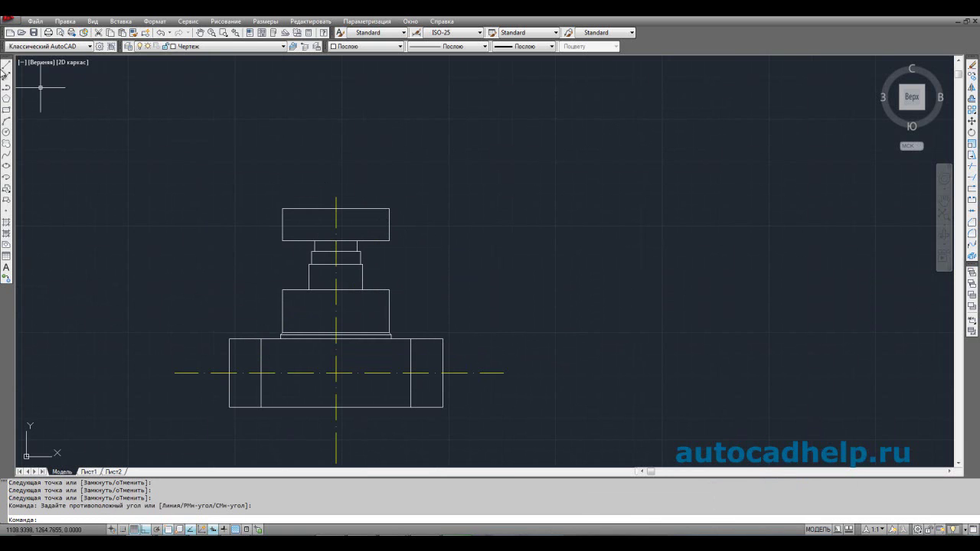
{"action": "right_click", "coordinate": [569, 246]}
{"action": "left_click", "coordinate": [693, 230]}
{"action": "left_click", "coordinate": [679, 215]}
{"action": "left_click", "coordinate": [971, 235]}
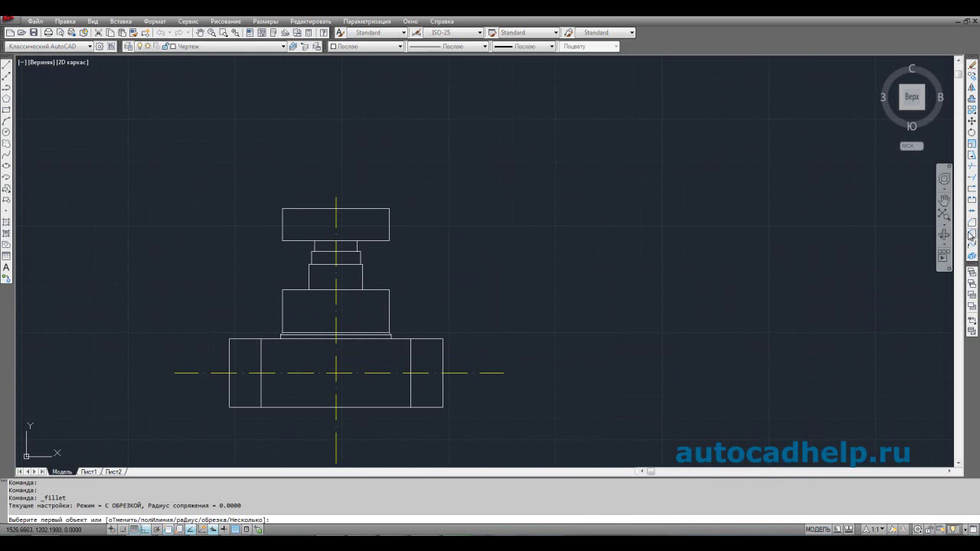
{"action": "scroll", "coordinate": [423, 217], "scroll_direction": "up", "scroll_amount": 3}
{"action": "right_click", "coordinate": [466, 227]}
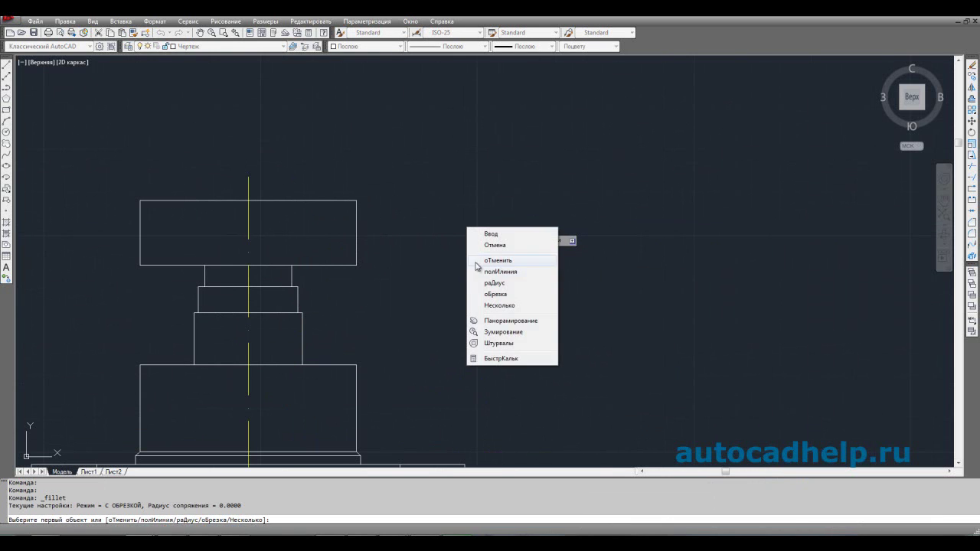
{"action": "left_click", "coordinate": [502, 283]}
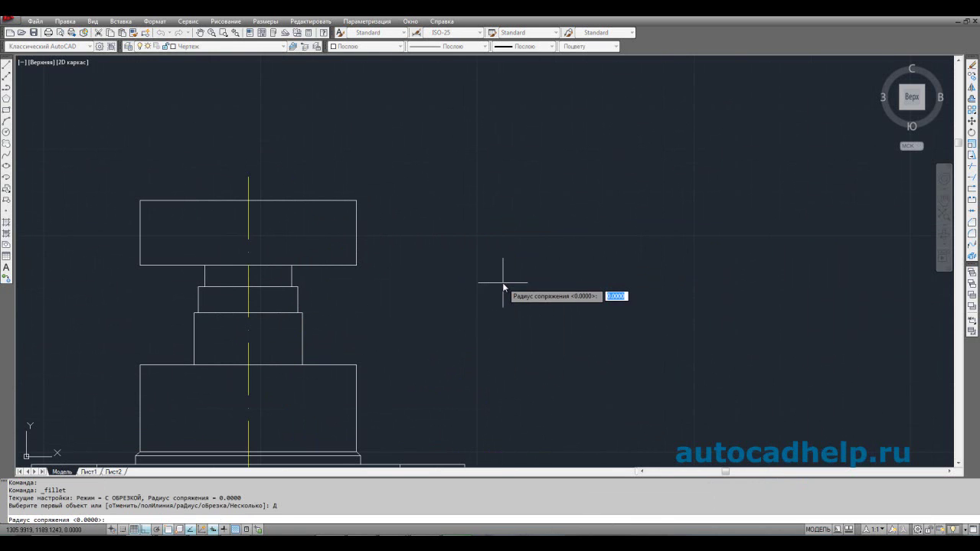
{"action": "key", "text": "Return"}
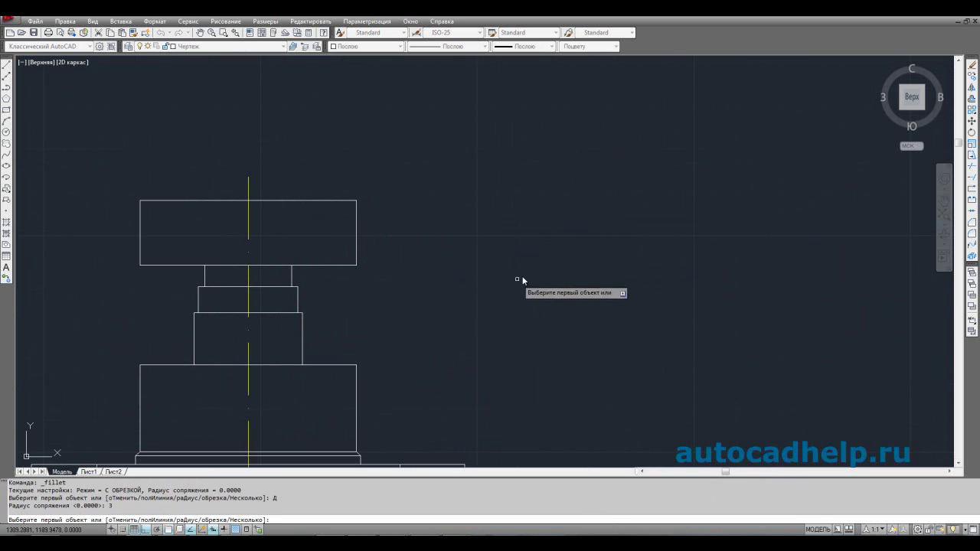
{"action": "left_click", "coordinate": [356, 215]}
{"action": "left_click", "coordinate": [347, 200]}
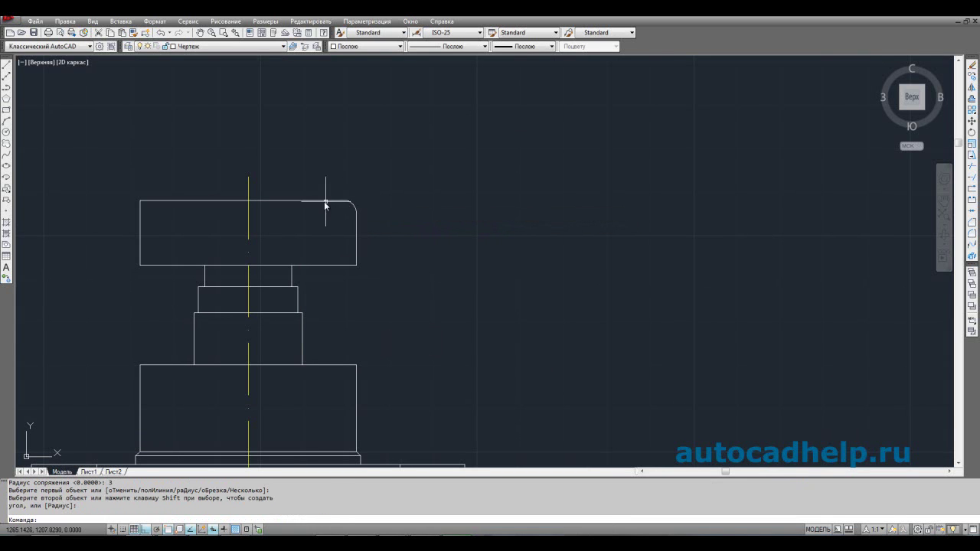
- Fillet the cap's top-left corner with the same 3-unit radius
{"action": "right_click", "coordinate": [390, 163]}
{"action": "left_click", "coordinate": [413, 166]}
{"action": "left_click", "coordinate": [148, 204]}
{"action": "left_click", "coordinate": [140, 212]}
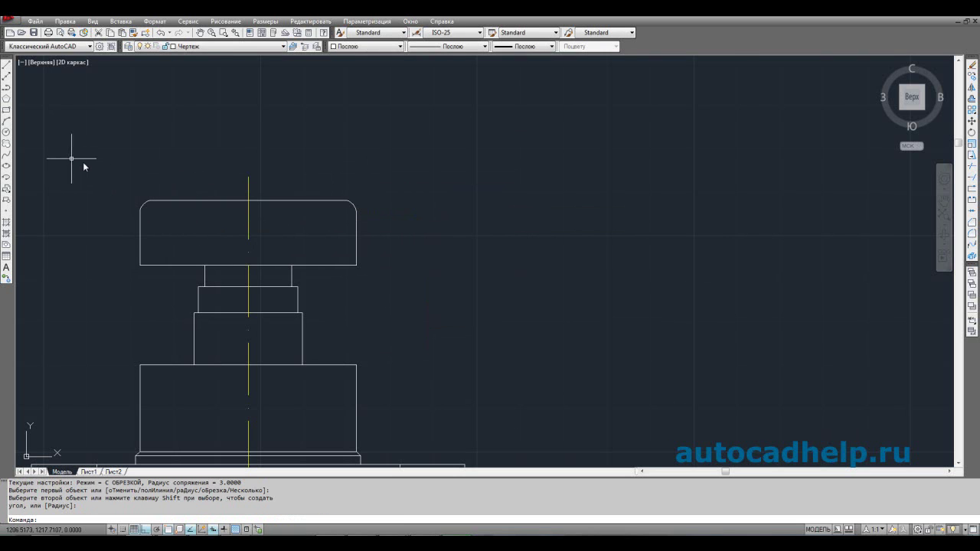
- Start an arc from the cap's top-left to top-right corner, then cancel it
{"action": "left_click", "coordinate": [6, 121]}
{"action": "scroll", "coordinate": [203, 197], "scroll_direction": "up", "scroll_amount": 2}
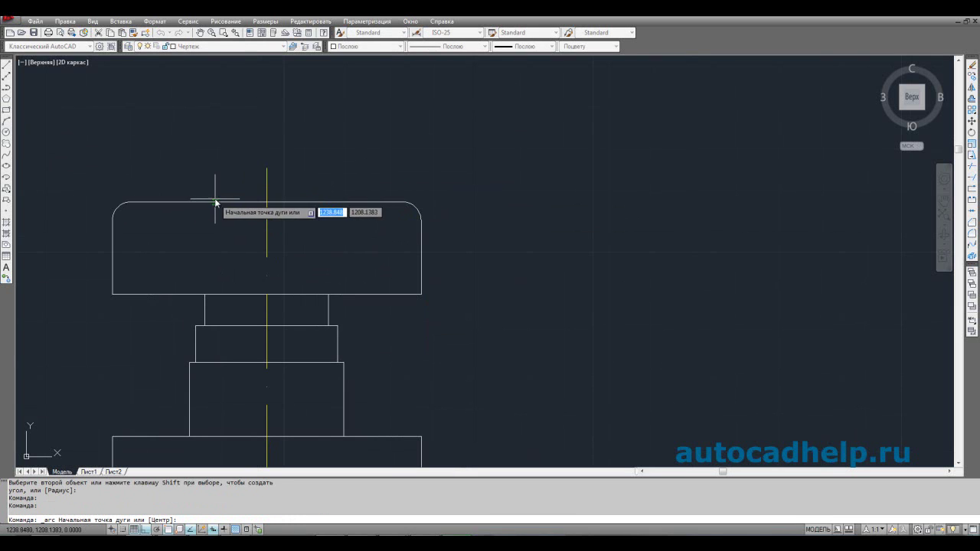
{"action": "left_click", "coordinate": [131, 203]}
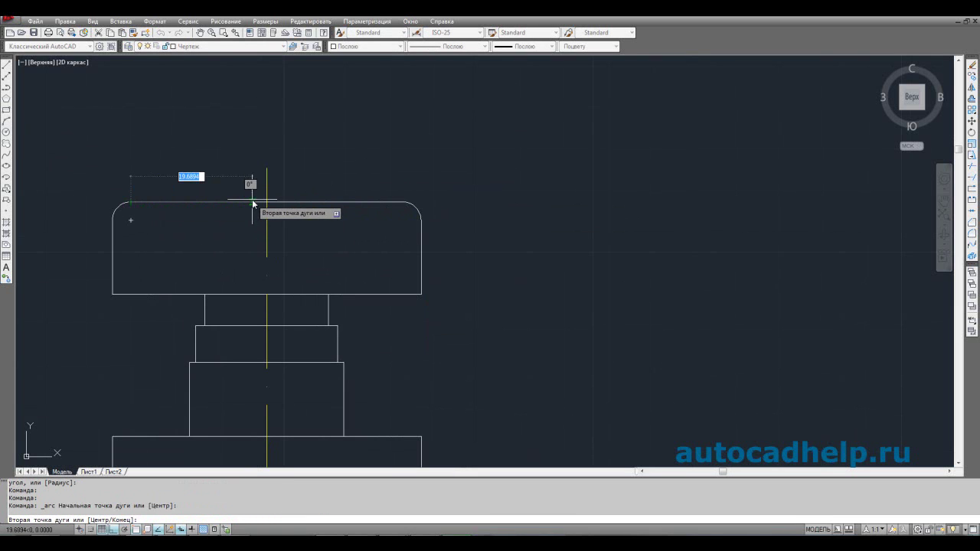
{"action": "right_click", "coordinate": [334, 189]}
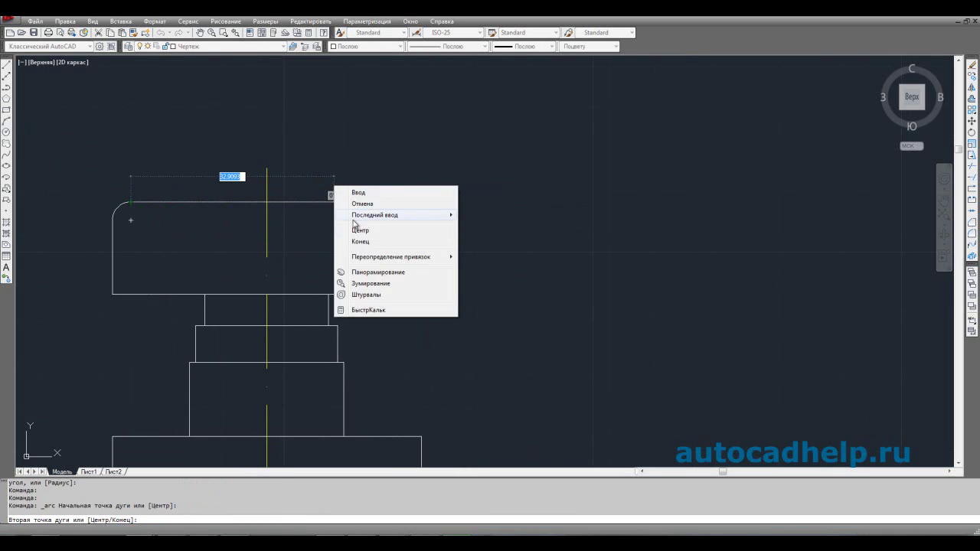
{"action": "left_click", "coordinate": [355, 242]}
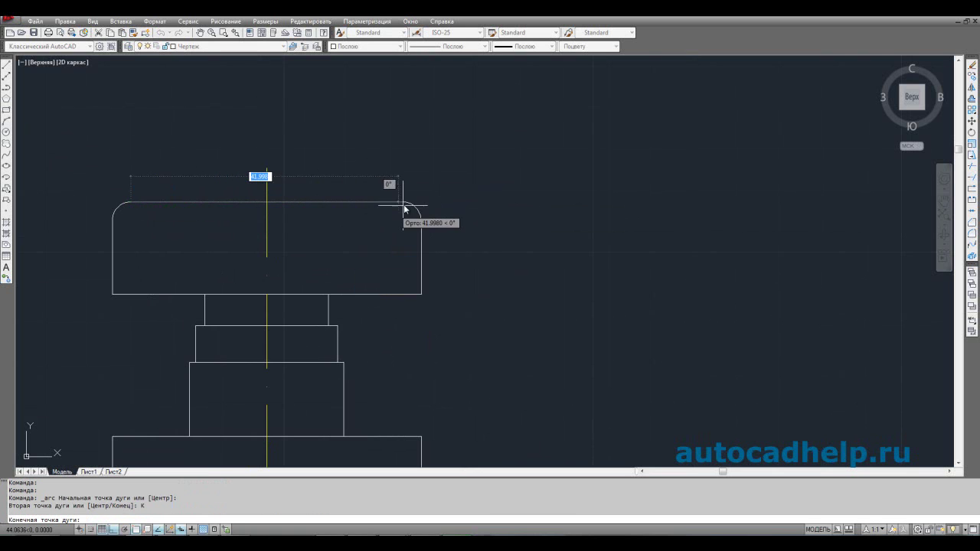
{"action": "left_click", "coordinate": [402, 203]}
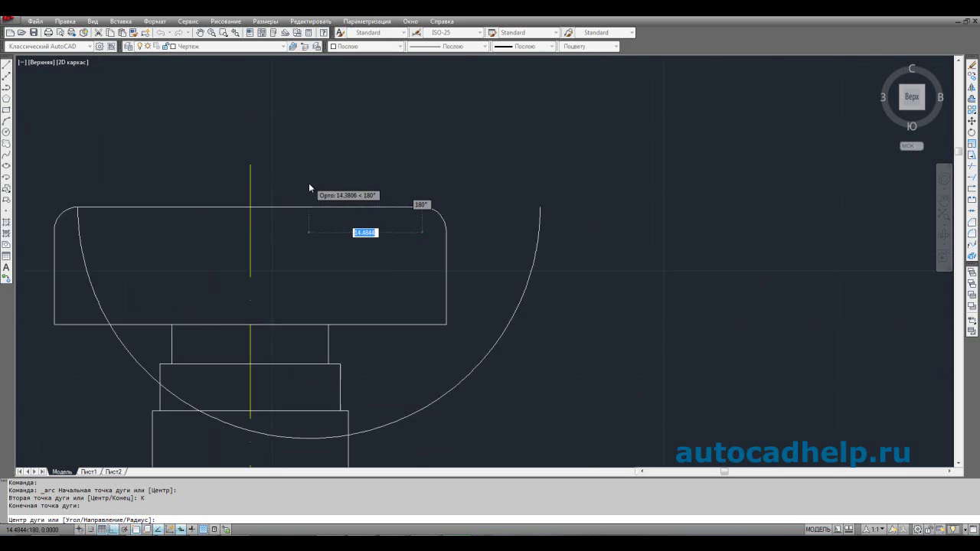
{"action": "scroll", "coordinate": [312, 192], "scroll_direction": "down", "scroll_amount": 4}
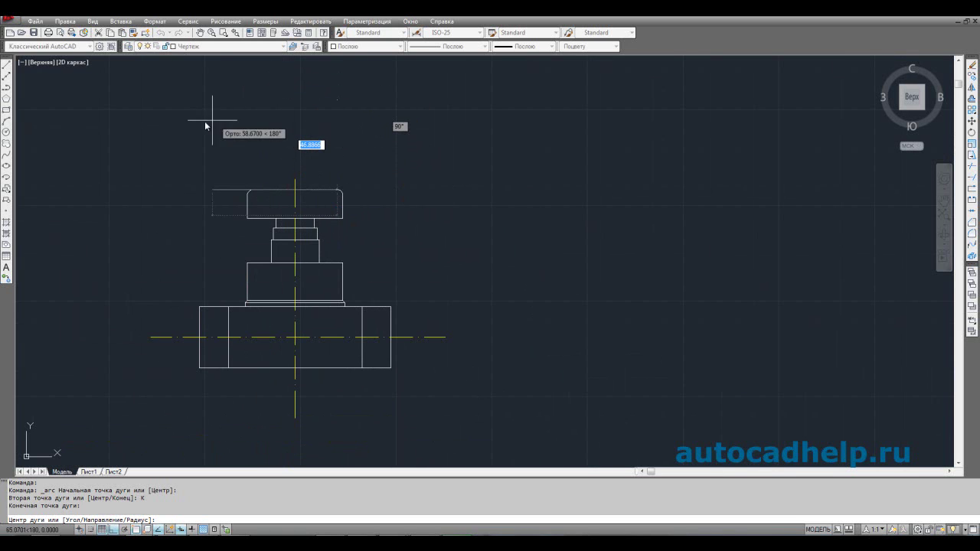
{"action": "key", "text": "Escape"}
- Draw an arc from the cap's top-right to top-left corner, centred on the centre line
{"action": "right_click", "coordinate": [303, 137]}
{"action": "left_click", "coordinate": [325, 144]}
{"action": "scroll", "coordinate": [336, 187], "scroll_direction": "up", "scroll_amount": 2}
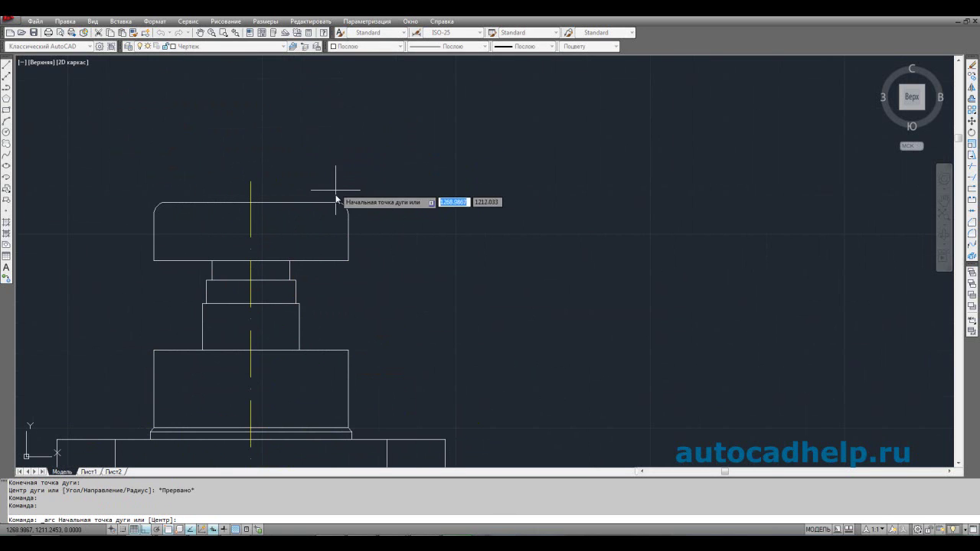
{"action": "left_click", "coordinate": [337, 205]}
{"action": "right_click", "coordinate": [324, 166]}
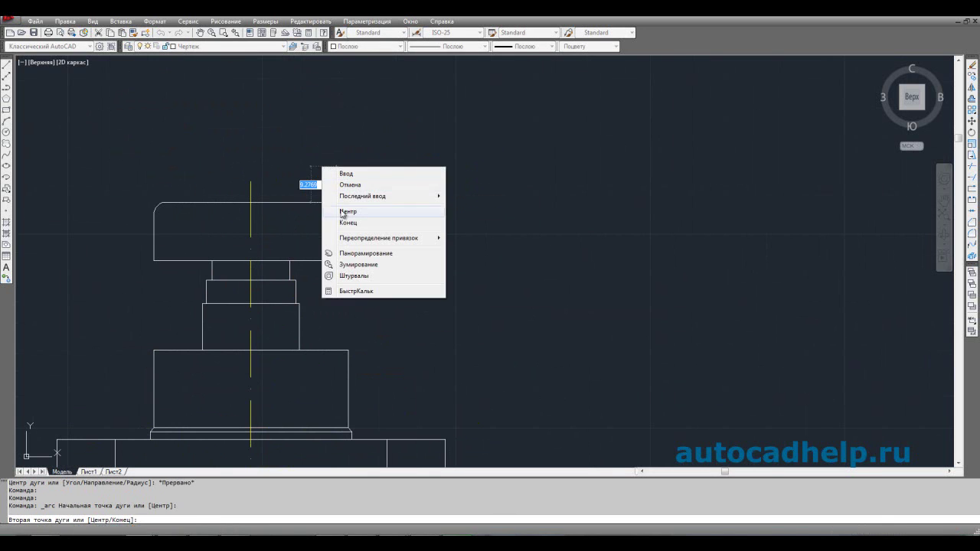
{"action": "left_click", "coordinate": [348, 221]}
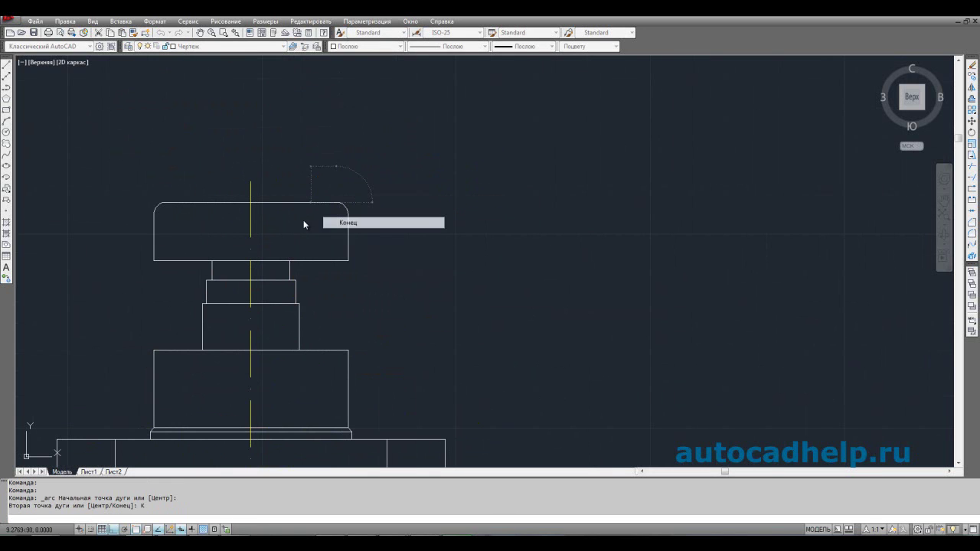
{"action": "left_click", "coordinate": [165, 202]}
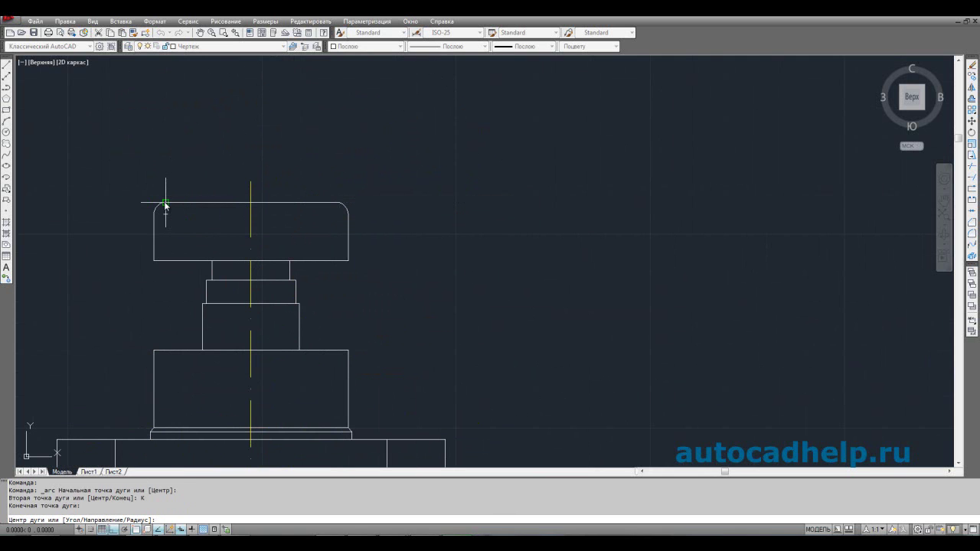
{"action": "left_click", "coordinate": [251, 184]}
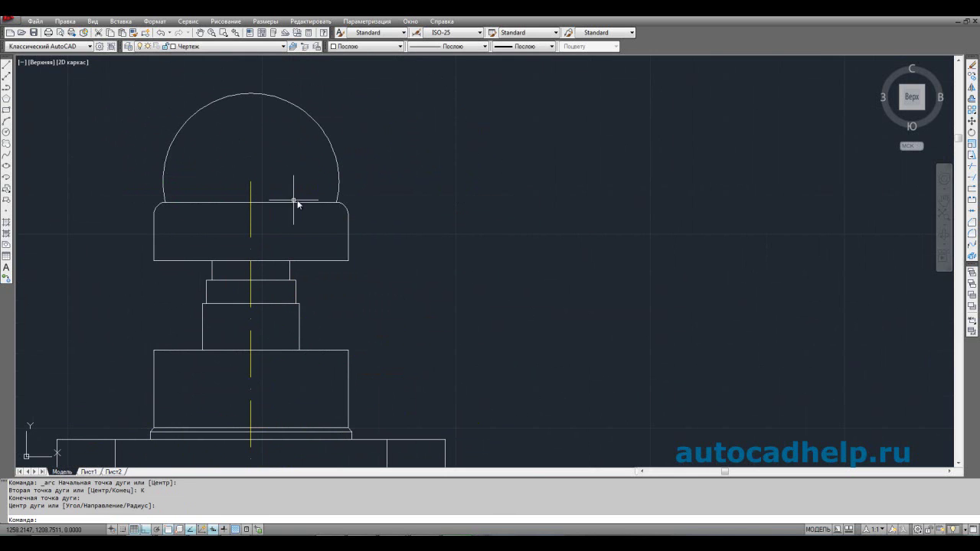
- Drag the arc's midpoint grip down to make it a shallow arc
{"action": "left_click", "coordinate": [267, 100]}
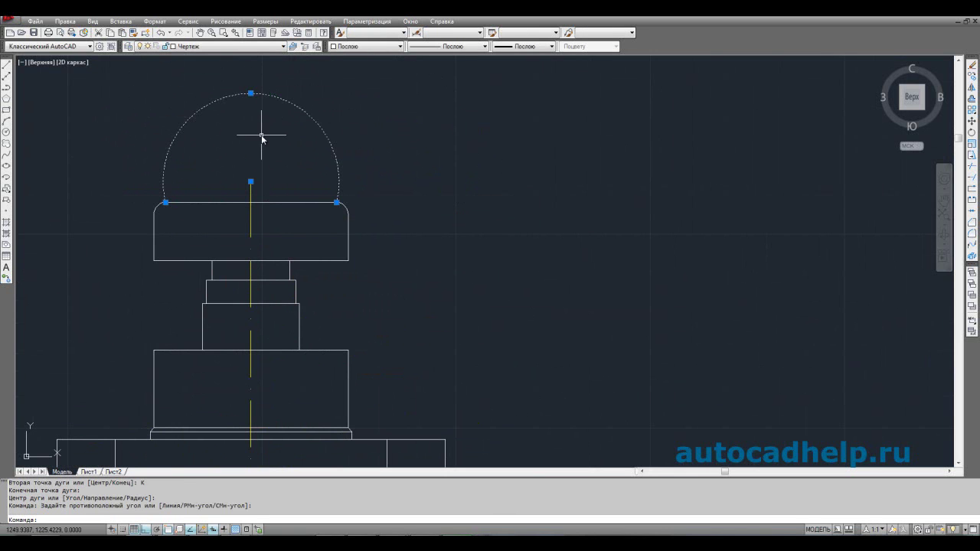
{"action": "left_click", "coordinate": [250, 93]}
{"action": "scroll", "coordinate": [251, 197], "scroll_direction": "up", "scroll_amount": 2}
{"action": "scroll", "coordinate": [251, 197], "scroll_direction": "up", "scroll_amount": 2}
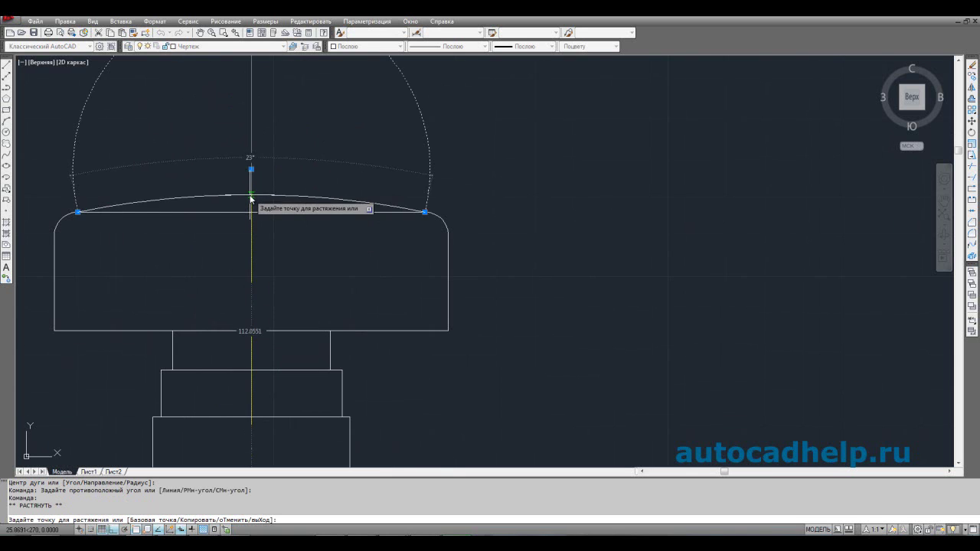
{"action": "scroll", "coordinate": [250, 210], "scroll_direction": "up", "scroll_amount": 3}
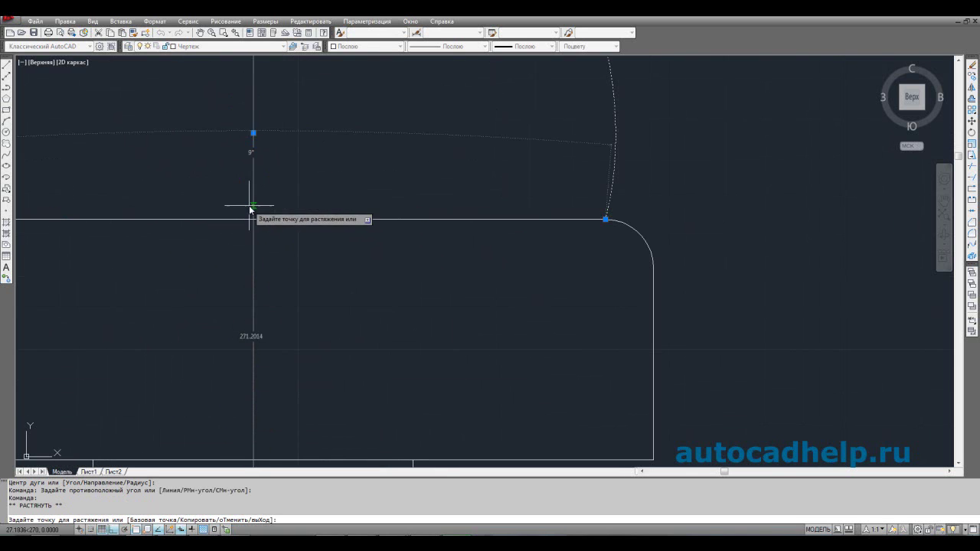
{"action": "key", "text": "Down"}
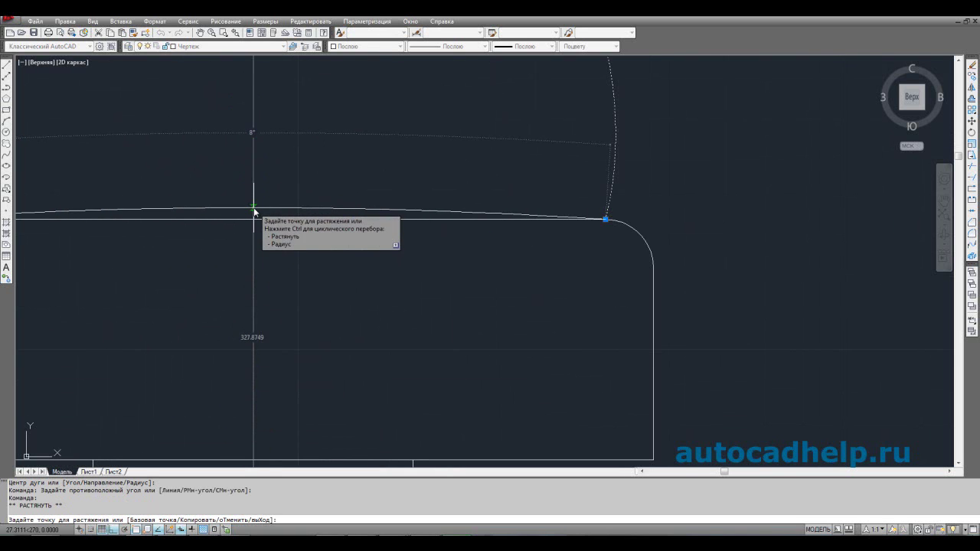
{"action": "key", "text": "Escape"}
- Erase the cap's old flat top line
{"action": "scroll", "coordinate": [297, 222], "scroll_direction": "down", "scroll_amount": 3}
{"action": "key", "text": "Delete"}
{"action": "scroll", "coordinate": [301, 227], "scroll_direction": "down", "scroll_amount": 2}
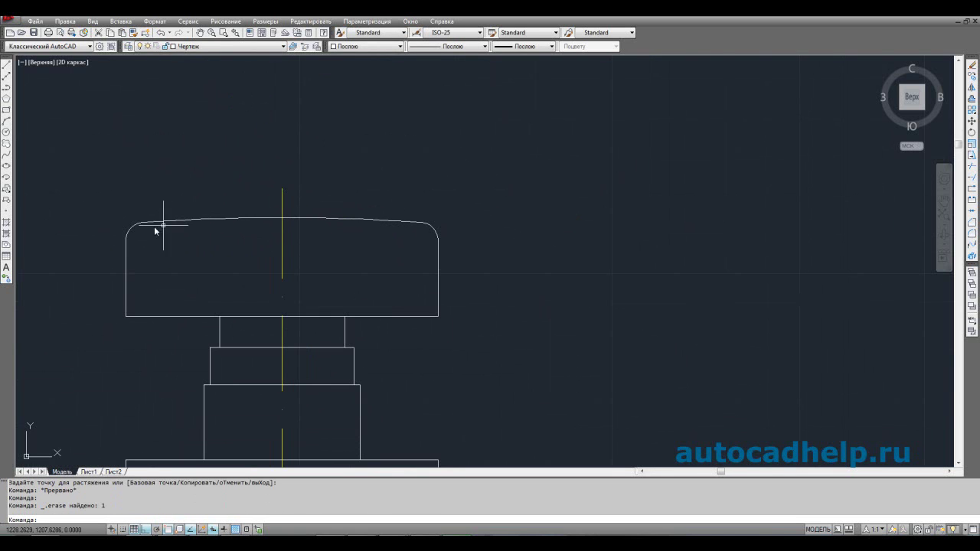
{"action": "scroll", "coordinate": [190, 275], "scroll_direction": "down", "scroll_amount": 2}
{"action": "scroll", "coordinate": [280, 278], "scroll_direction": "down", "scroll_amount": 2}
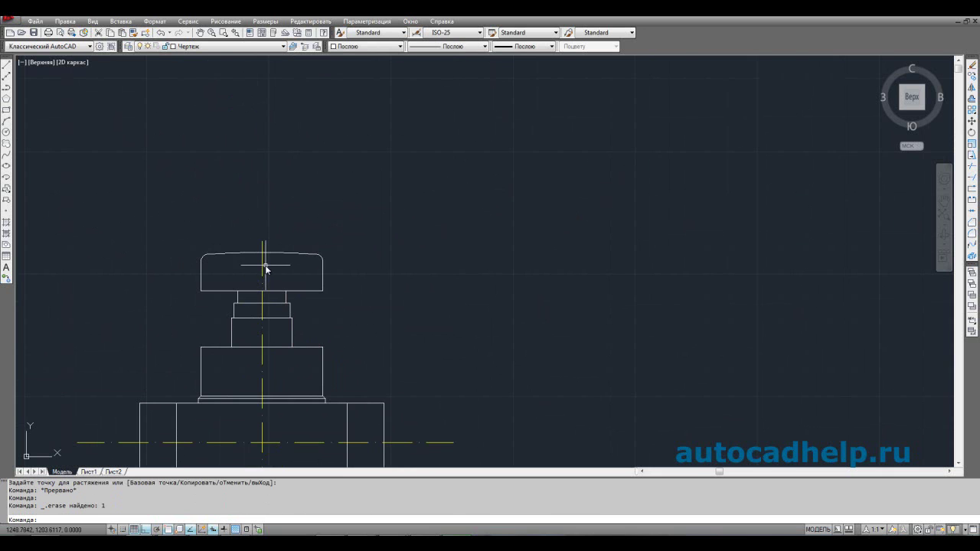
- Rerun Fillet from the recent commands with a radius of 1
{"action": "middle_click_drag", "start_coordinate": [289, 281], "coordinate": [363, 317]}
{"action": "right_click", "coordinate": [461, 273]}
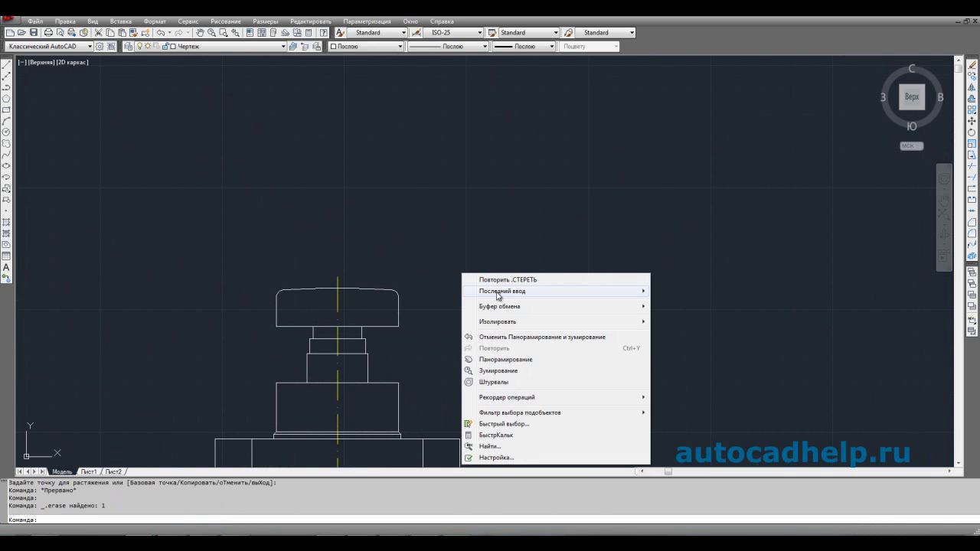
{"action": "mouse_move", "coordinate": [498, 296]}
{"action": "left_click", "coordinate": [709, 314]}
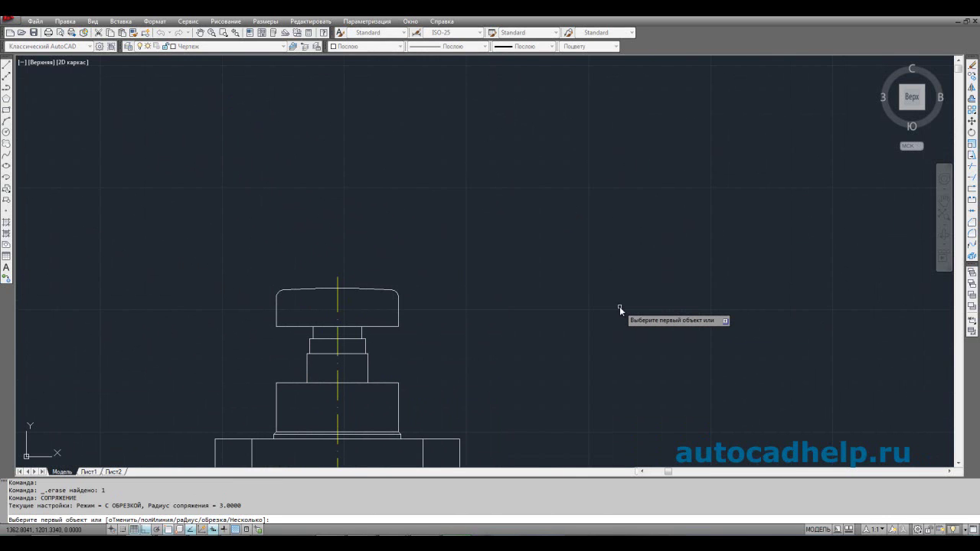
{"action": "right_click", "coordinate": [620, 306]}
{"action": "left_click", "coordinate": [641, 374]}
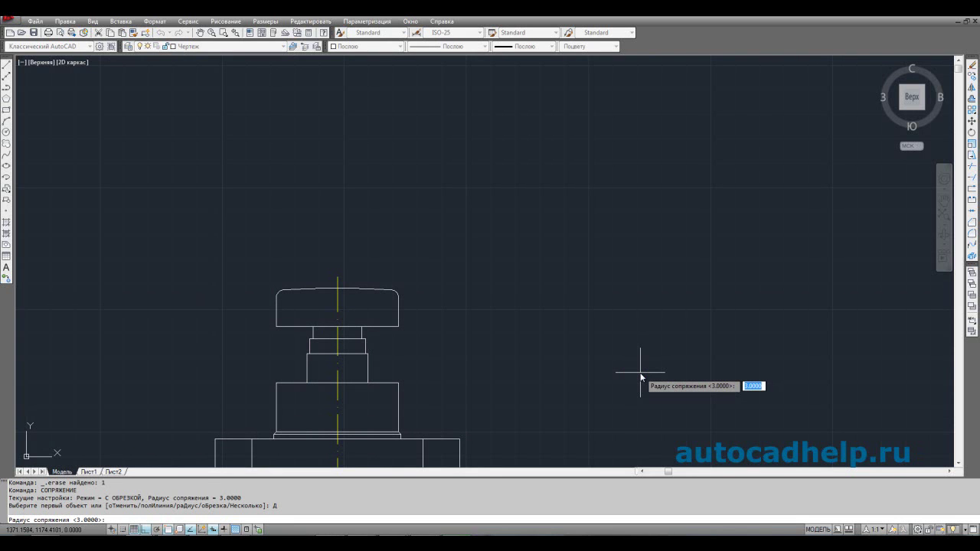
{"action": "type", "text": "1"}
{"action": "key", "text": "Return"}
- Fillet the cap's bottom-left corner between its bottom and left edges
{"action": "left_click", "coordinate": [380, 331]}
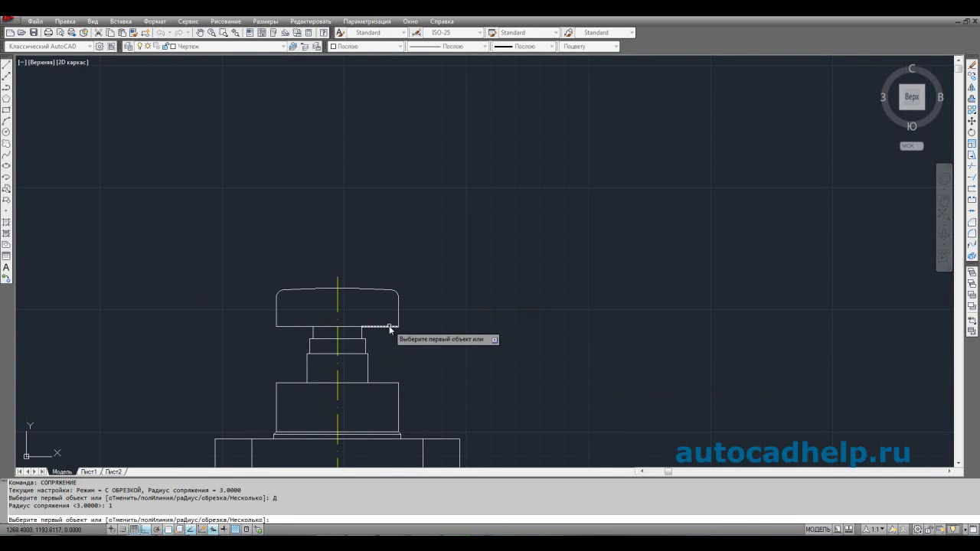
{"action": "right_click", "coordinate": [395, 323]}
{"action": "right_click", "coordinate": [421, 319]}
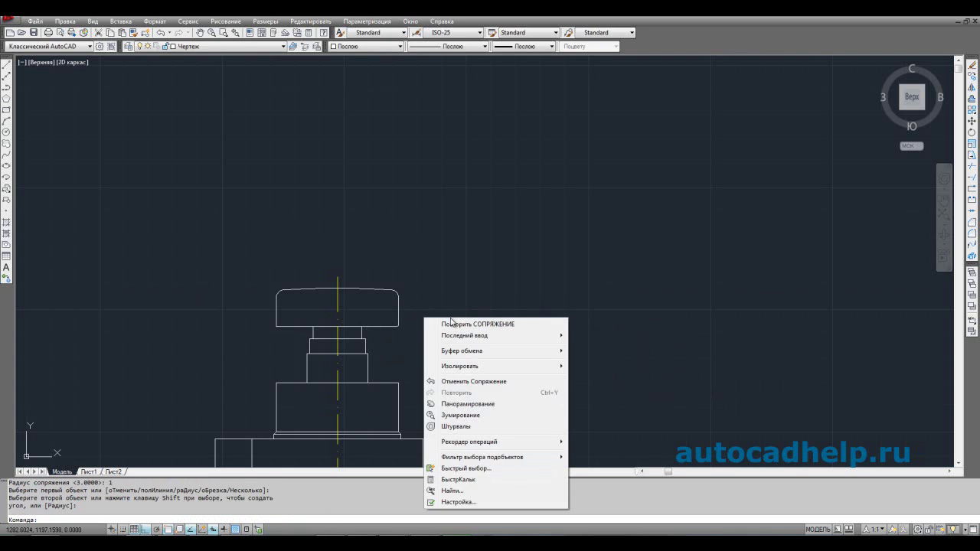
{"action": "left_click", "coordinate": [440, 324]}
{"action": "left_click", "coordinate": [288, 326]}
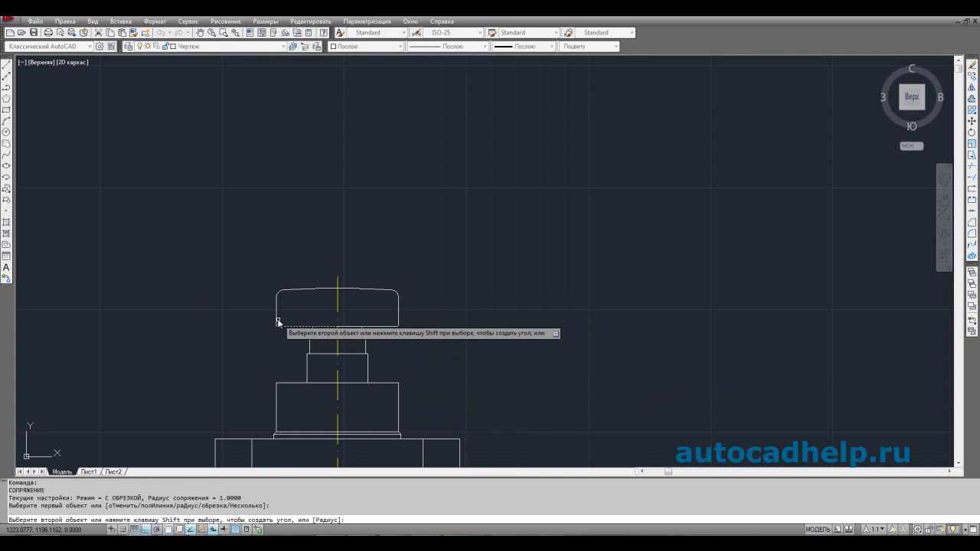
{"action": "left_click", "coordinate": [277, 318]}
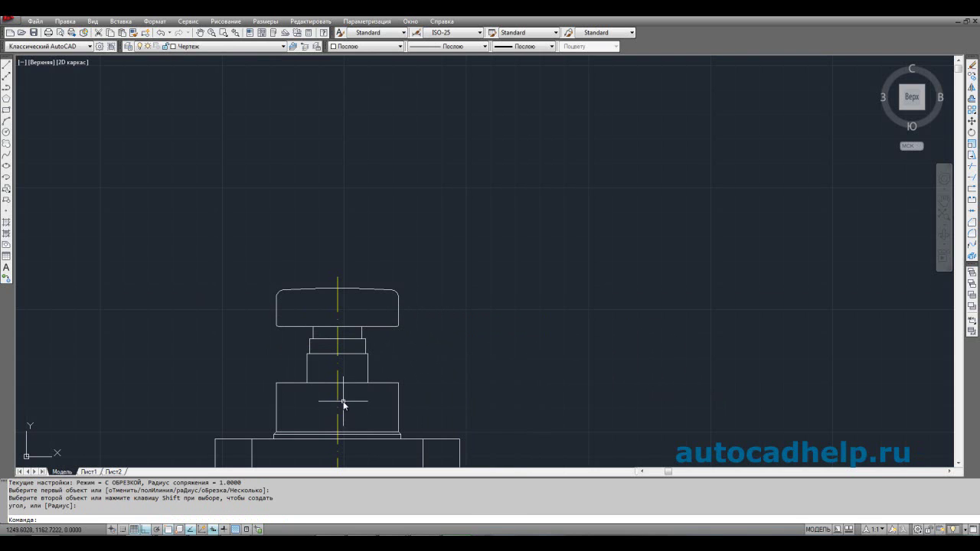
- Centre the view on the cap and dismiss a stray selection window
{"action": "scroll", "coordinate": [337, 407], "scroll_direction": "up", "scroll_amount": 5}
{"action": "middle_click_drag", "start_coordinate": [382, 289], "coordinate": [394, 333]}
{"action": "right_click", "coordinate": [553, 280]}
{"action": "left_click", "coordinate": [576, 254]}
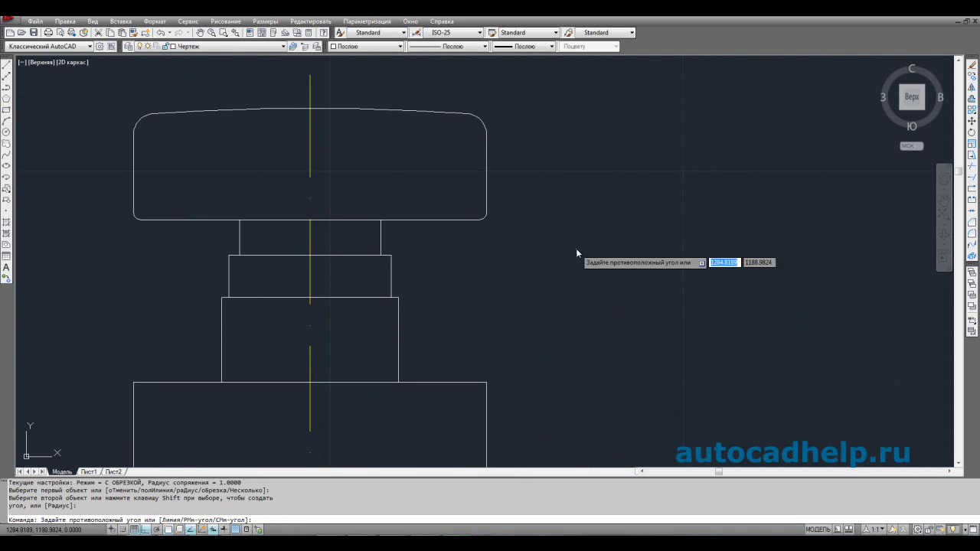
{"action": "left_click", "coordinate": [581, 240]}
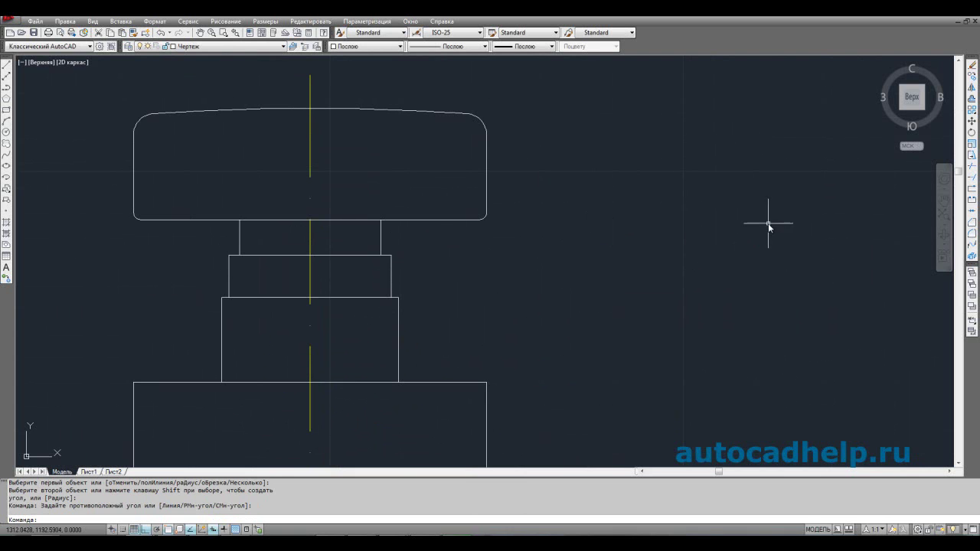
{"action": "left_click", "coordinate": [971, 222]}
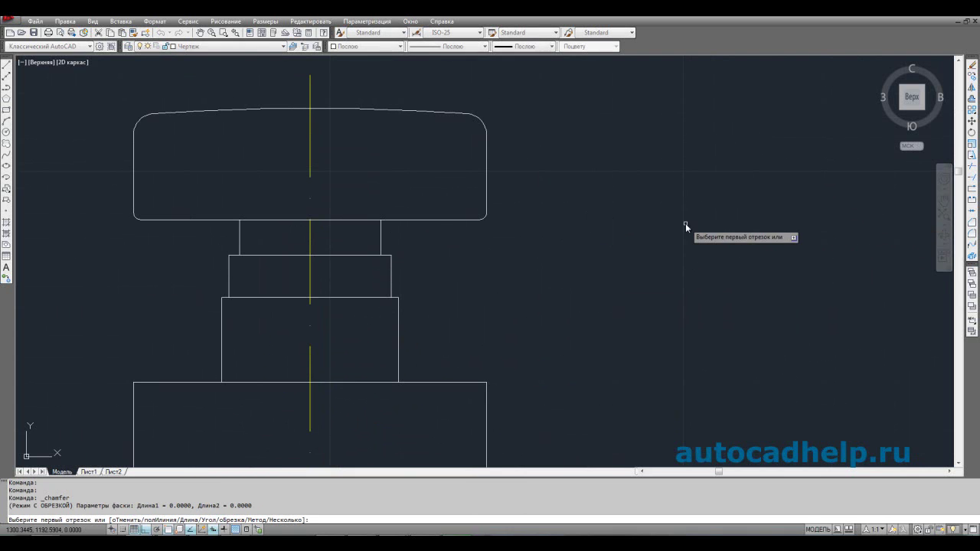
- Set both chamfer distances to 0.5
{"action": "right_click", "coordinate": [636, 226]}
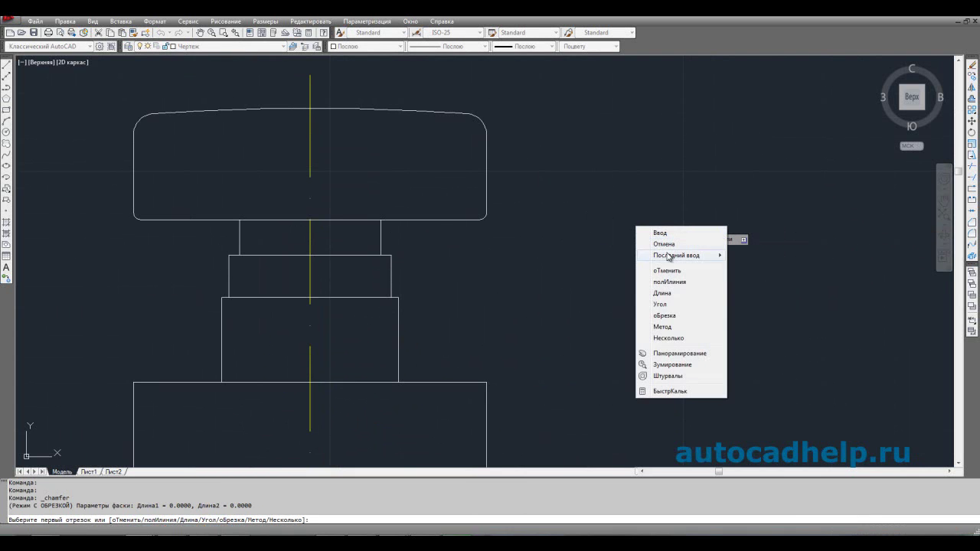
{"action": "left_click", "coordinate": [672, 293]}
{"action": "type", "text": "1"}
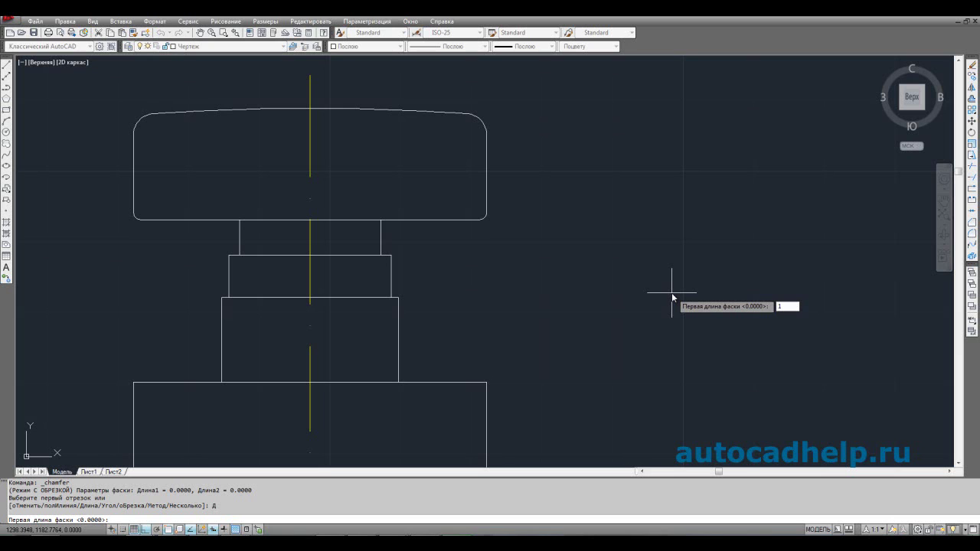
{"action": "key", "text": "BackSpace"}
{"action": "type", "text": "0.2"}
{"action": "key", "text": "BackSpace"}
{"action": "type", "text": "5"}
{"action": "key", "text": "Return"}
{"action": "key", "text": "Return"}
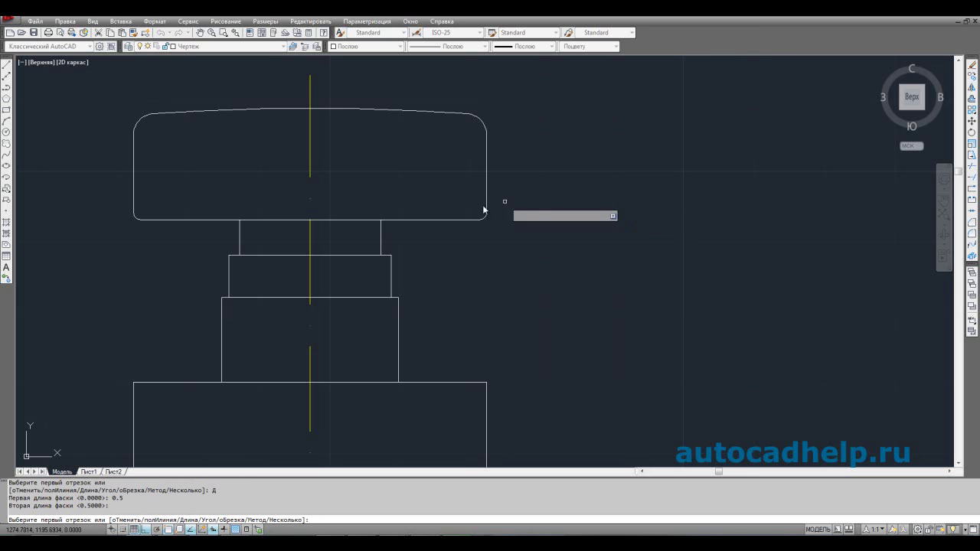
- Chamfer the upper neck block's top-right and top-left corners
{"action": "scroll", "coordinate": [388, 256], "scroll_direction": "up", "scroll_amount": 2}
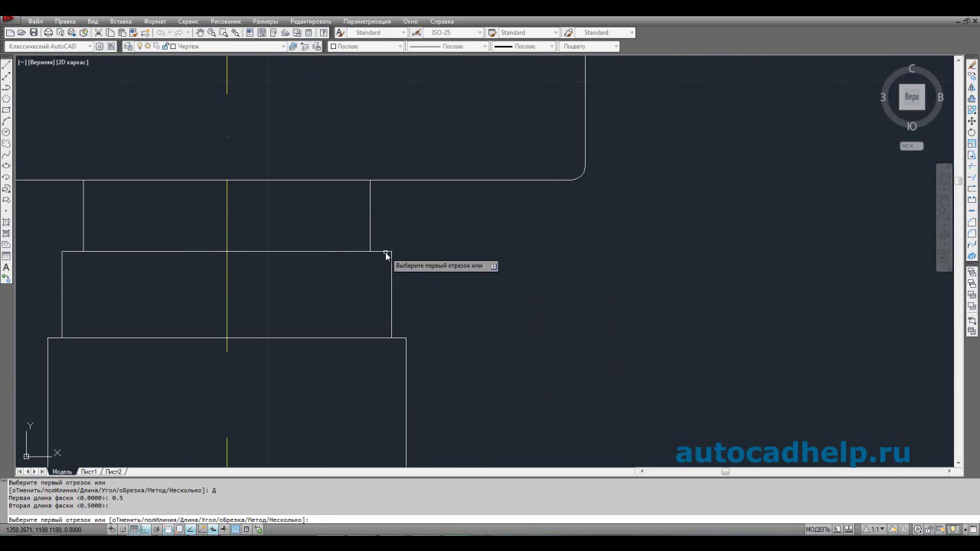
{"action": "left_click", "coordinate": [386, 254]}
{"action": "left_click", "coordinate": [391, 260]}
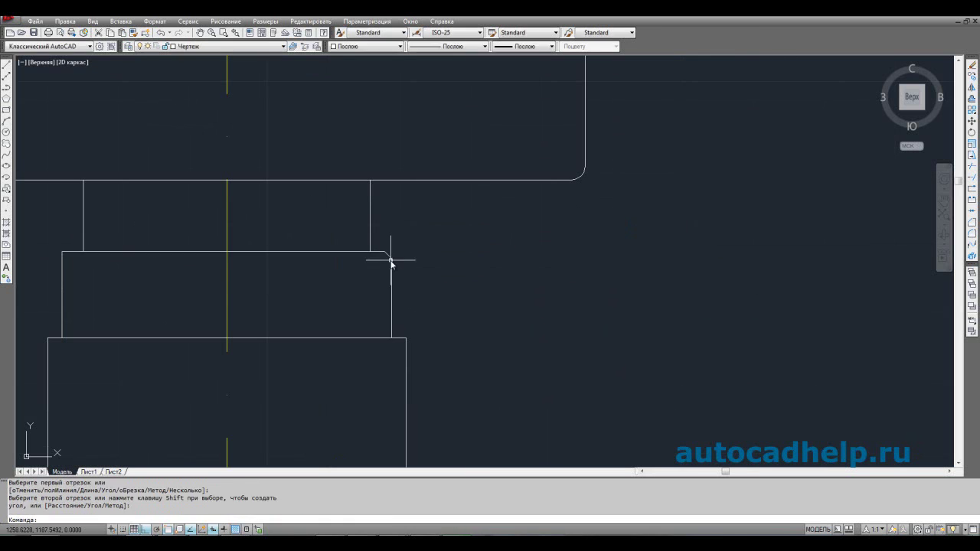
{"action": "right_click", "coordinate": [450, 263]}
{"action": "left_click", "coordinate": [453, 263]}
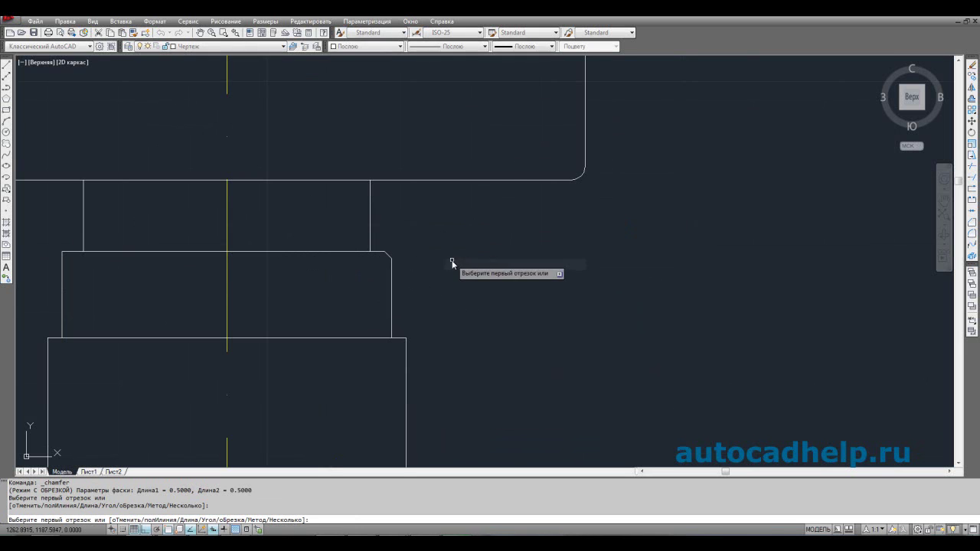
{"action": "left_click", "coordinate": [71, 252]}
{"action": "left_click", "coordinate": [63, 258]}
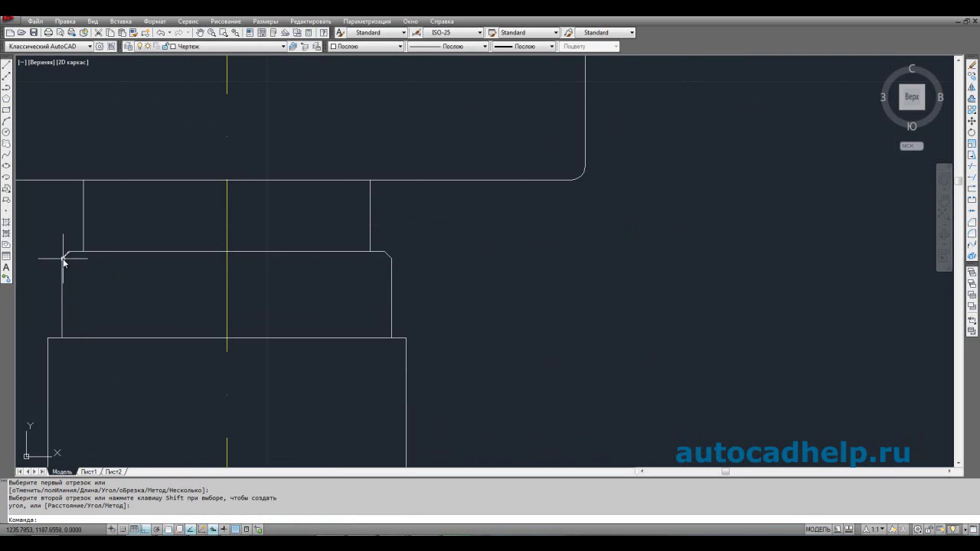
- Chamfer the lower neck block's top-right and top-left corners
{"action": "right_click", "coordinate": [638, 280]}
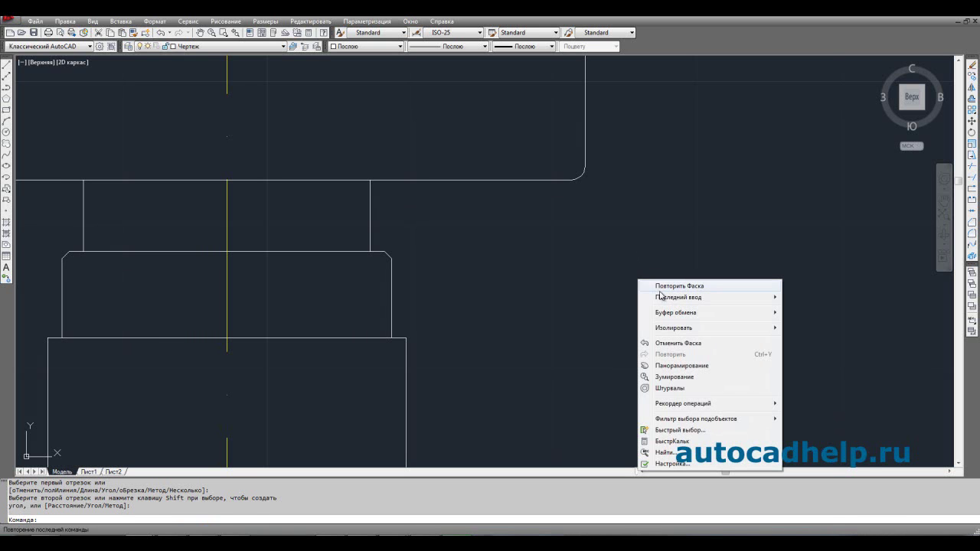
{"action": "left_click", "coordinate": [666, 286]}
{"action": "middle_click_drag", "start_coordinate": [470, 304], "coordinate": [459, 278]}
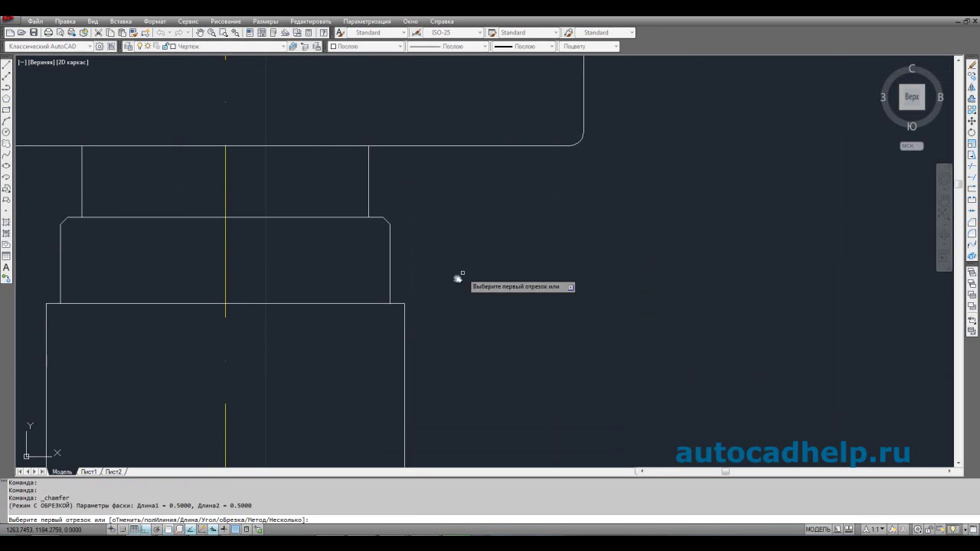
{"action": "left_click", "coordinate": [397, 303]}
{"action": "left_click", "coordinate": [402, 310]}
{"action": "middle_click_drag", "start_coordinate": [192, 293], "coordinate": [409, 273]}
{"action": "right_click", "coordinate": [234, 255]}
{"action": "left_click", "coordinate": [255, 261]}
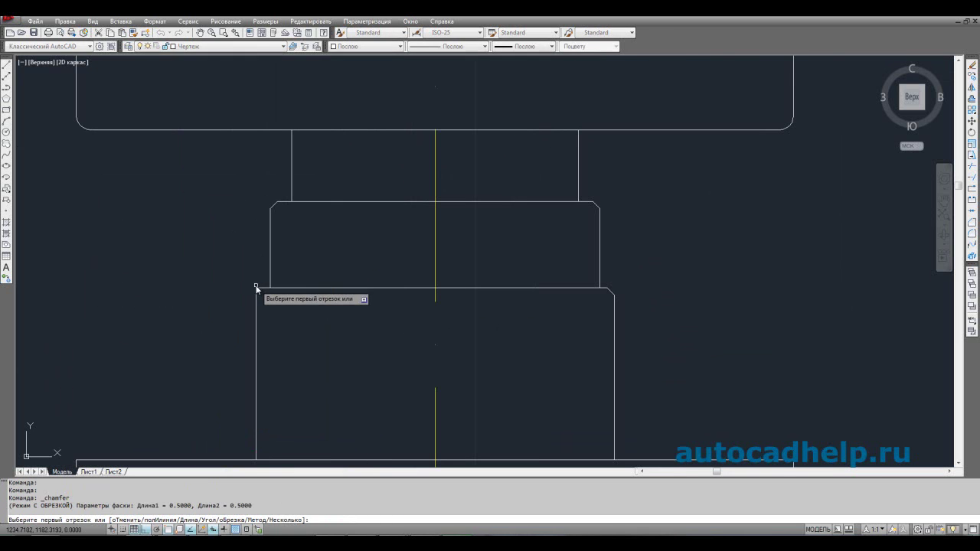
{"action": "left_click", "coordinate": [260, 290]}
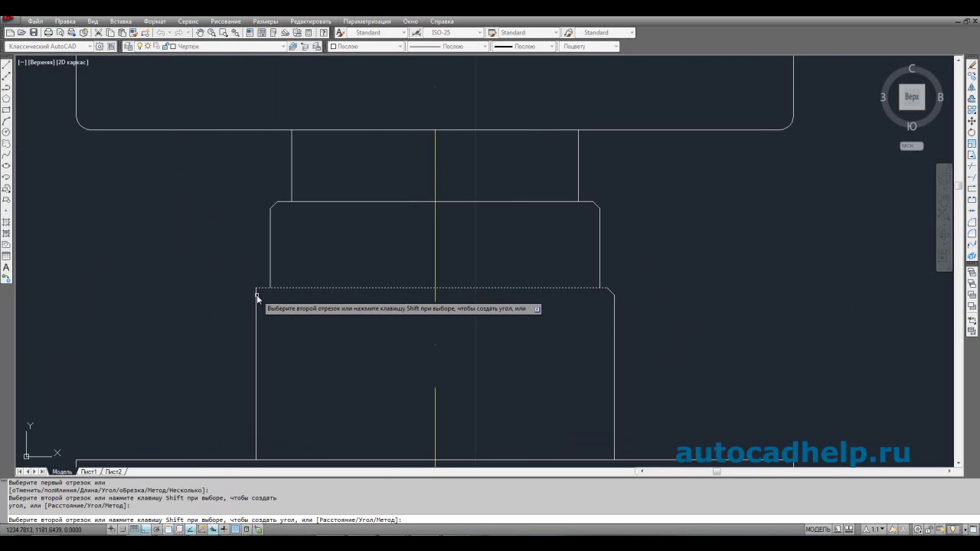
{"action": "left_click", "coordinate": [256, 299]}
{"action": "scroll", "coordinate": [535, 275], "scroll_direction": "down", "scroll_amount": 2}
{"action": "scroll", "coordinate": [467, 271], "scroll_direction": "down", "scroll_amount": 4}
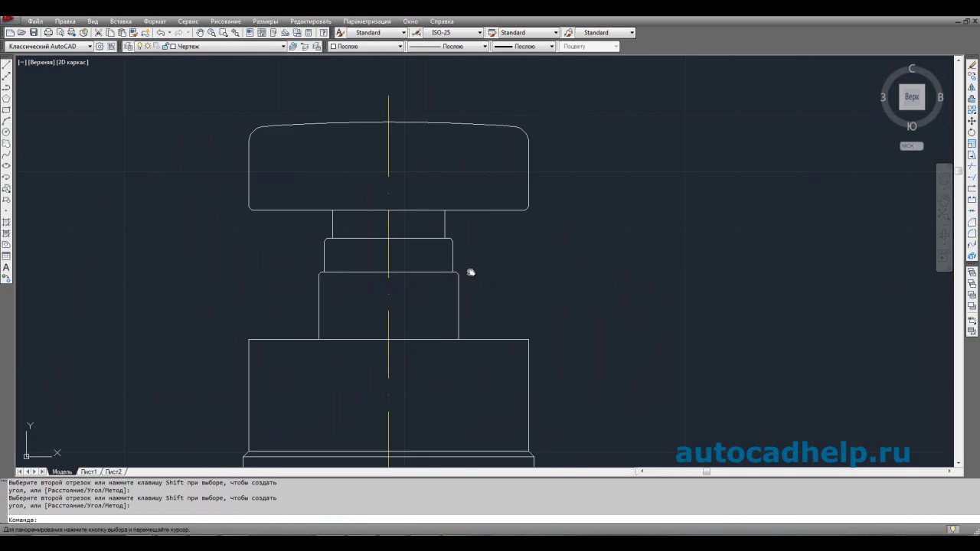
{"action": "scroll", "coordinate": [496, 271], "scroll_direction": "up", "scroll_amount": 2}
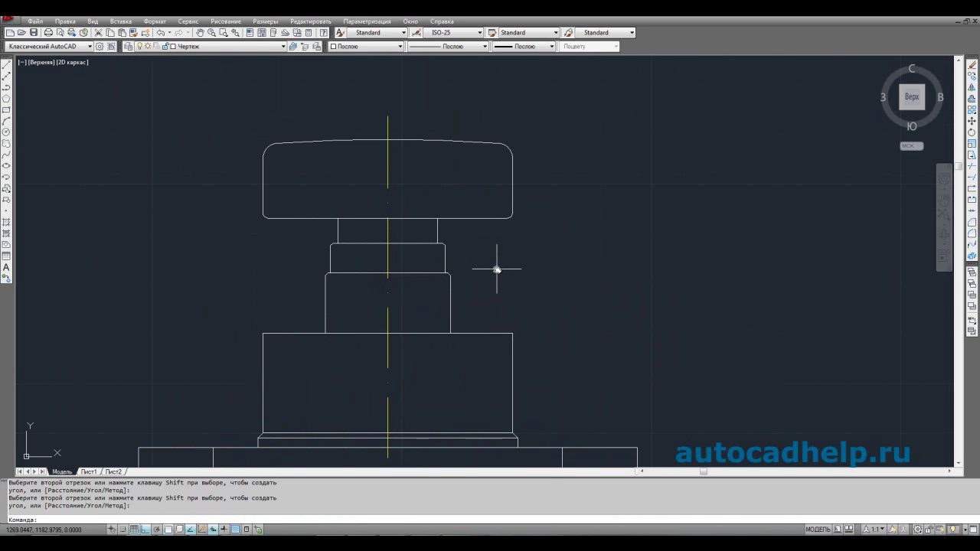
- Rerun Fillet from the recent commands with a radius of 2
{"action": "middle_click_drag", "start_coordinate": [510, 267], "coordinate": [481, 264]}
{"action": "right_click", "coordinate": [567, 248]}
{"action": "mouse_move", "coordinate": [658, 264]}
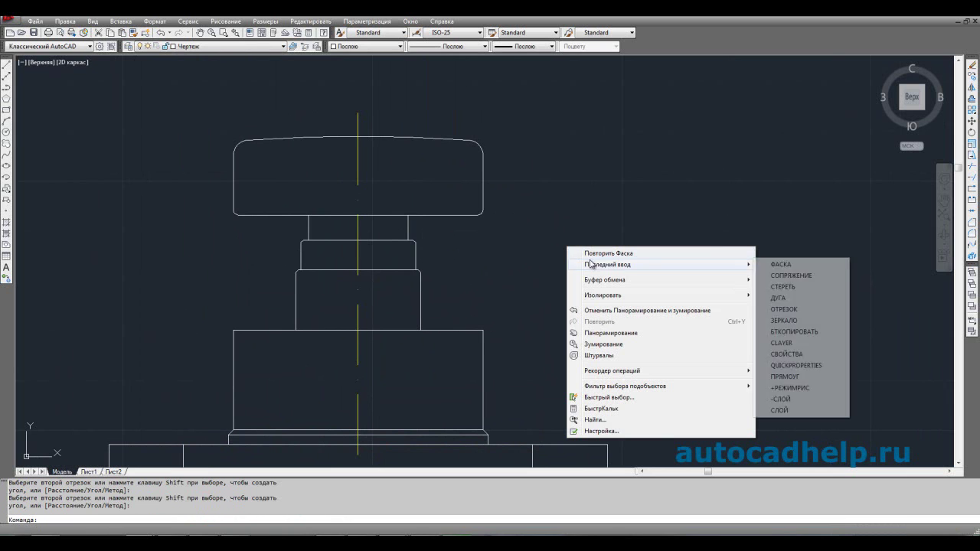
{"action": "left_click", "coordinate": [782, 280]}
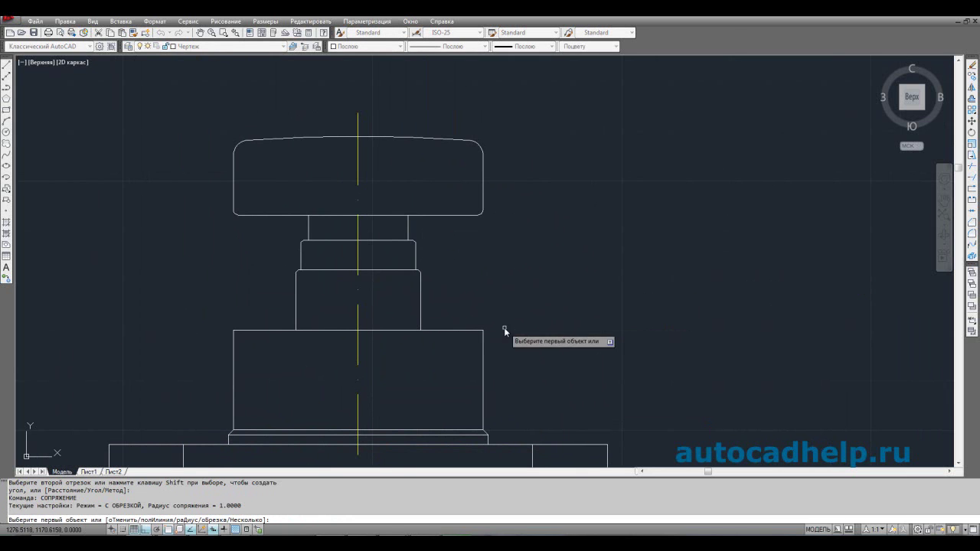
{"action": "right_click", "coordinate": [554, 323]}
{"action": "left_click", "coordinate": [580, 392]}
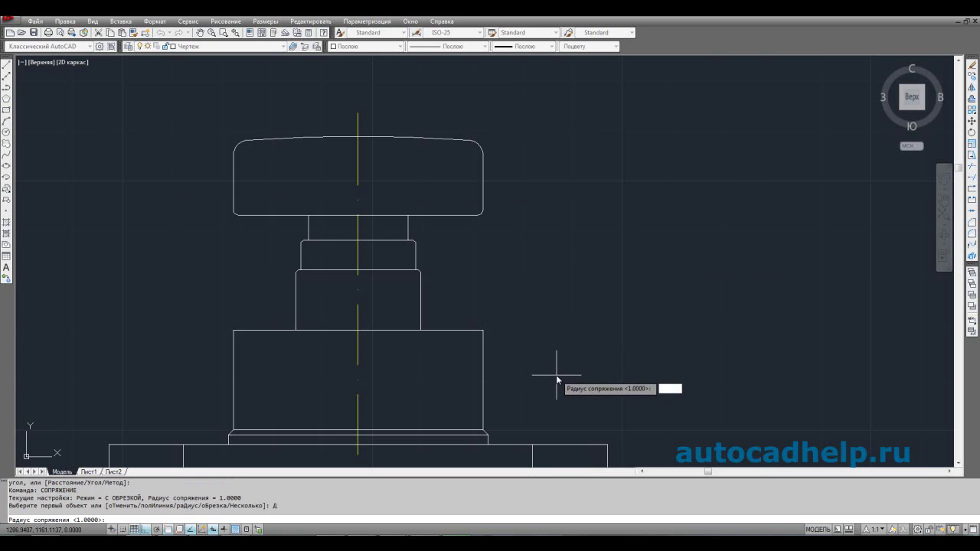
{"action": "type", "text": "2"}
{"action": "key", "text": "Return"}
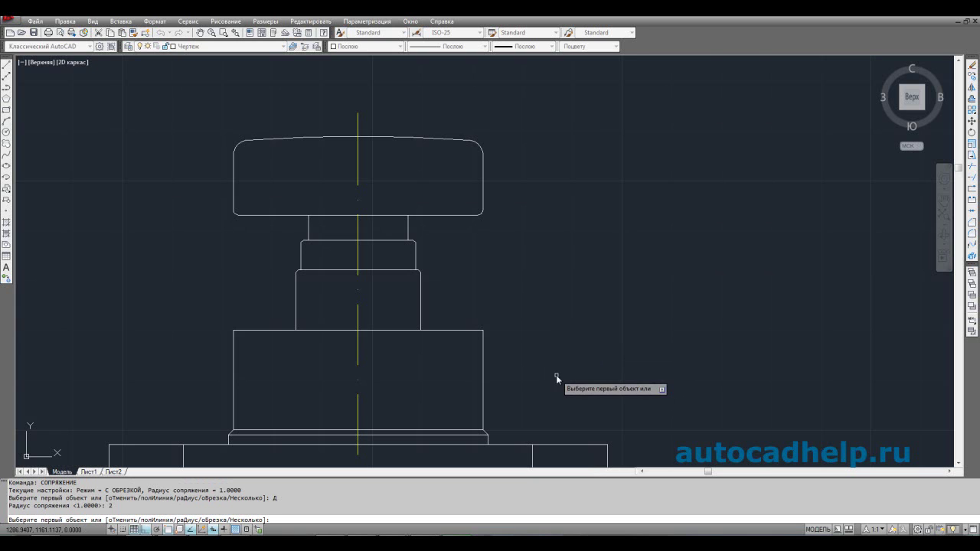
- Fillet the upper body block's top-right and top-left corners
{"action": "left_click", "coordinate": [484, 341]}
{"action": "left_click", "coordinate": [371, 331]}
{"action": "right_click", "coordinate": [193, 273]}
{"action": "left_click", "coordinate": [215, 278]}
{"action": "left_click", "coordinate": [241, 330]}
{"action": "left_click", "coordinate": [234, 341]}
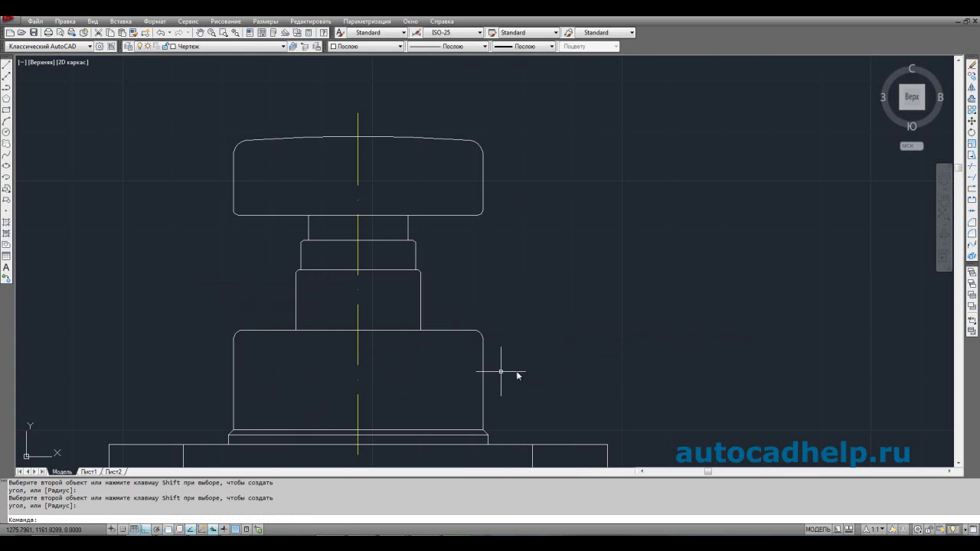
{"action": "middle_click_drag", "start_coordinate": [518, 375], "coordinate": [531, 348]}
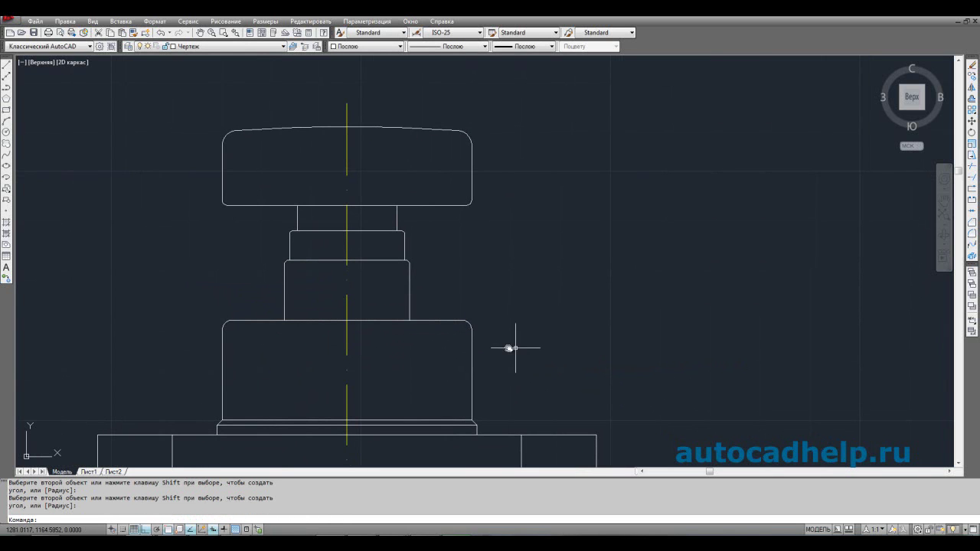
{"action": "scroll", "coordinate": [474, 230], "scroll_direction": "down", "scroll_amount": 2}
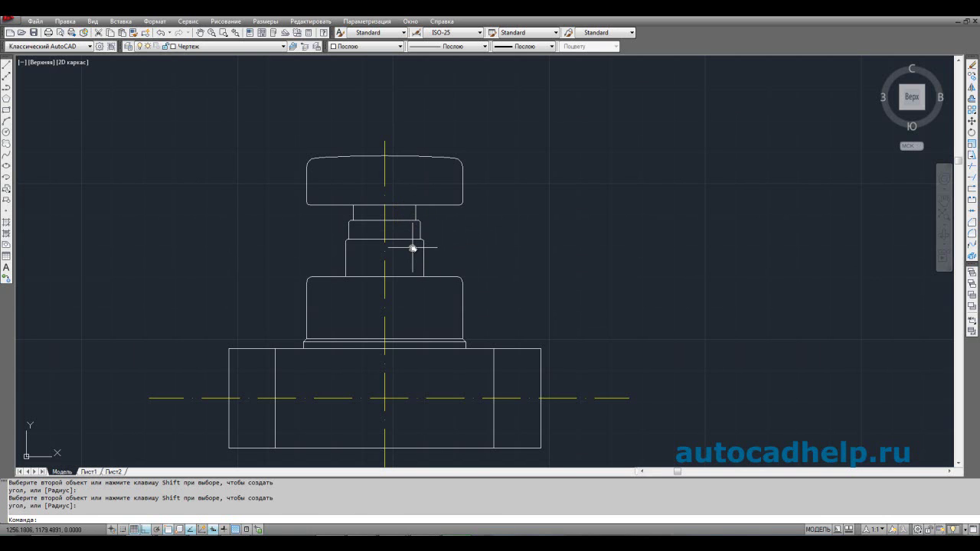
- Pan the drawing down toward the handwheel and bring up the herz-stromax reference image
{"action": "middle_click_drag", "start_coordinate": [413, 224], "coordinate": [416, 274]}
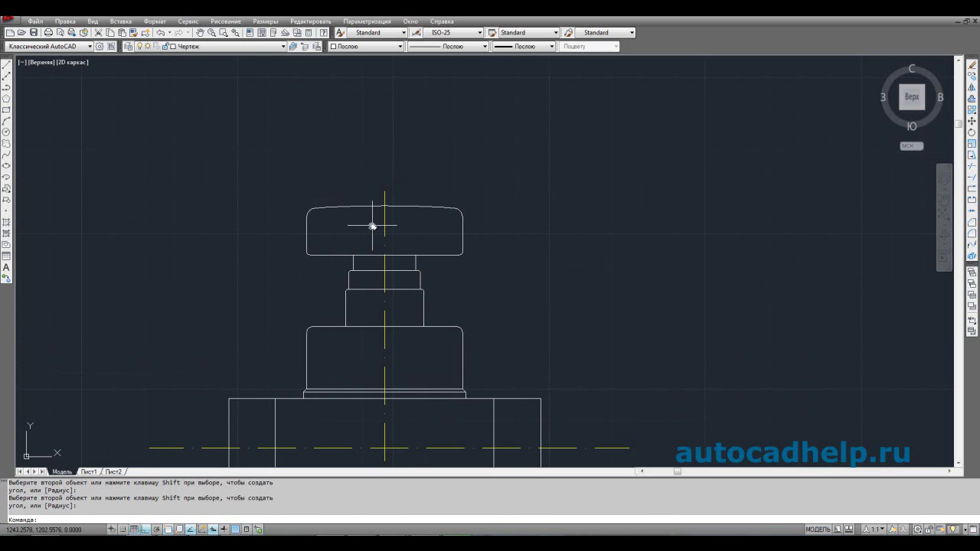
{"action": "middle_click_drag", "start_coordinate": [357, 223], "coordinate": [357, 252]}
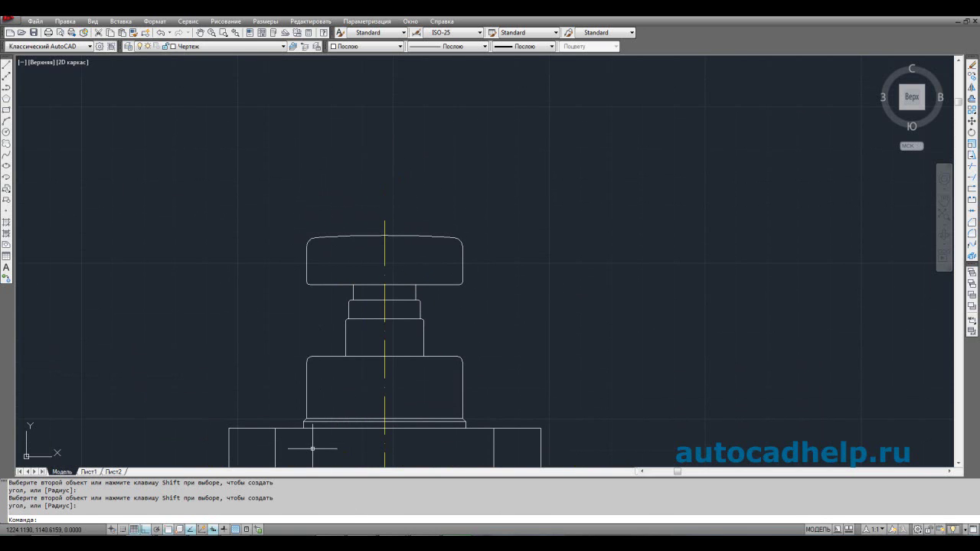
{"action": "key", "text": "alt+Tab"}
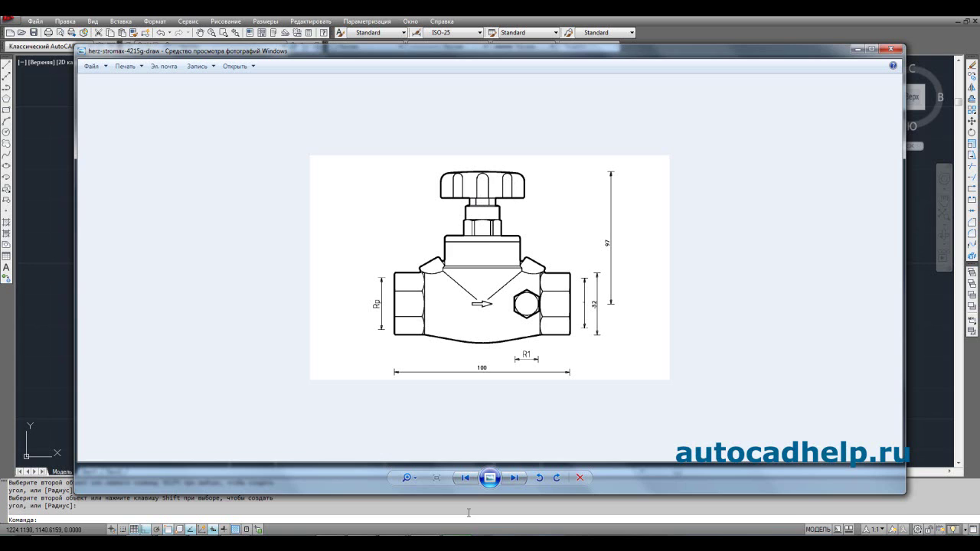
- Leave the reference picture and return to the AutoCAD handwheel drawing
{"action": "key", "text": "alt+Tab"}
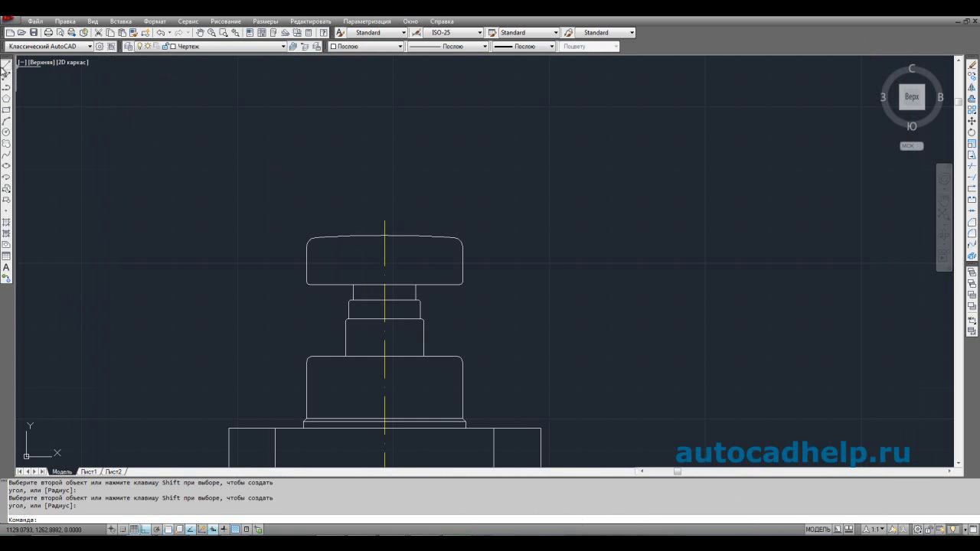
{"action": "left_click", "coordinate": [6, 66]}
{"action": "scroll", "coordinate": [304, 282], "scroll_direction": "up", "scroll_amount": 6}
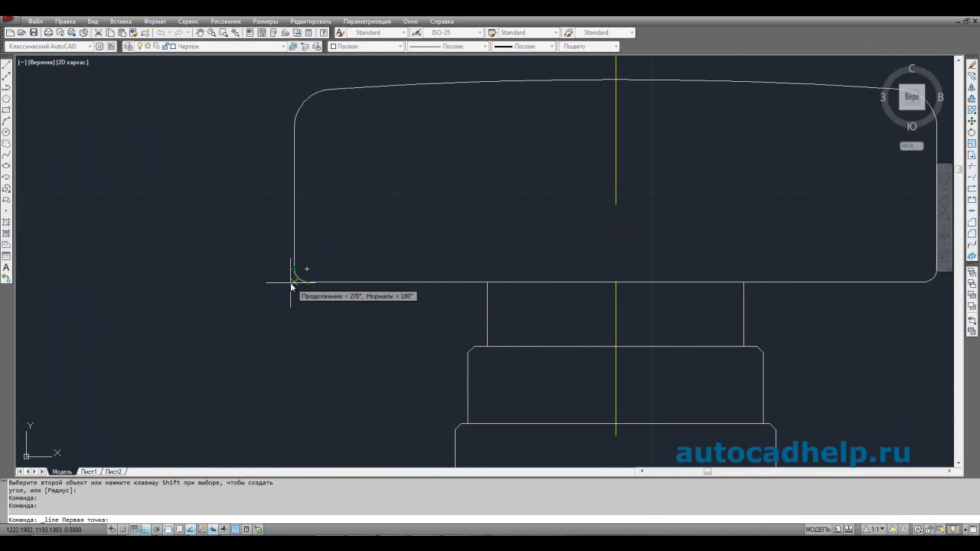
{"action": "scroll", "coordinate": [291, 284], "scroll_direction": "up", "scroll_amount": 3}
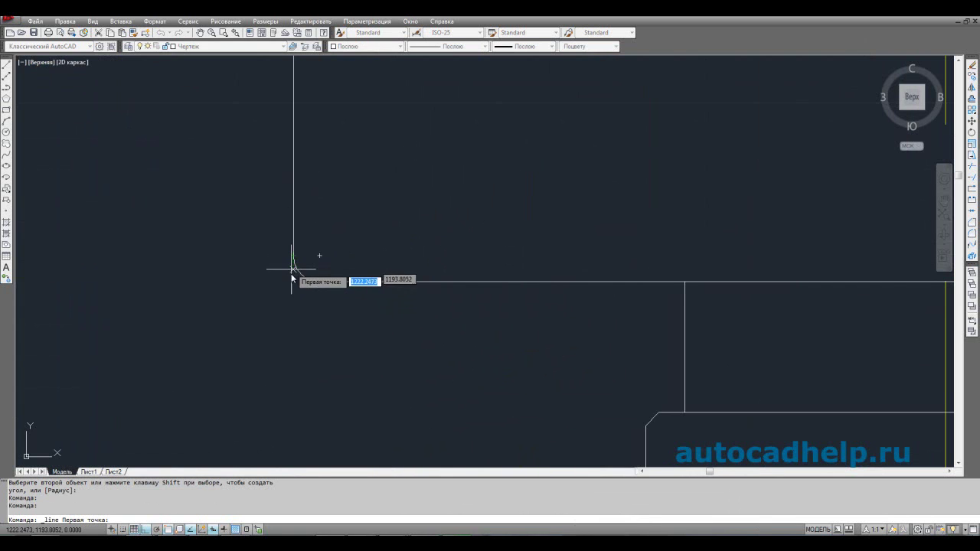
{"action": "left_click", "coordinate": [293, 283]}
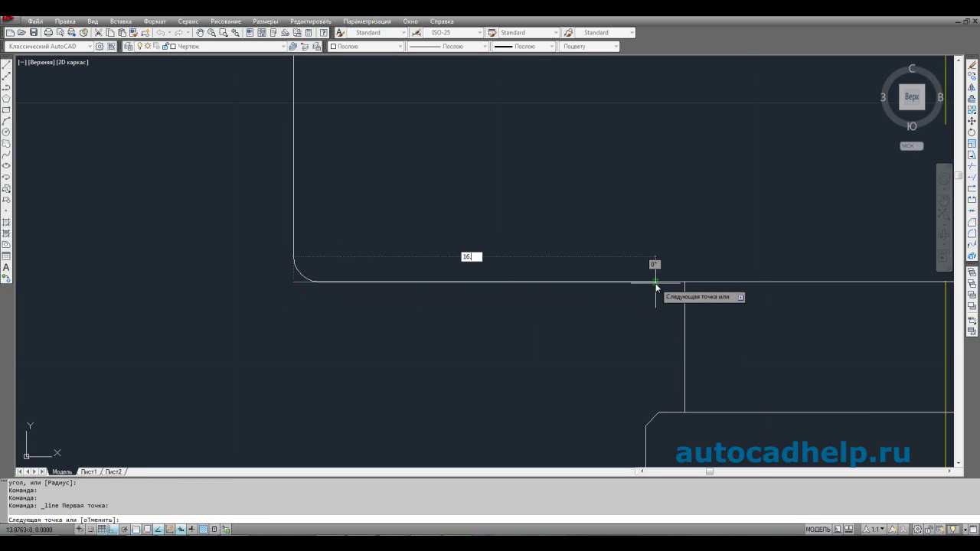
{"action": "type", "text": "16.6"}
{"action": "key", "text": "Return"}
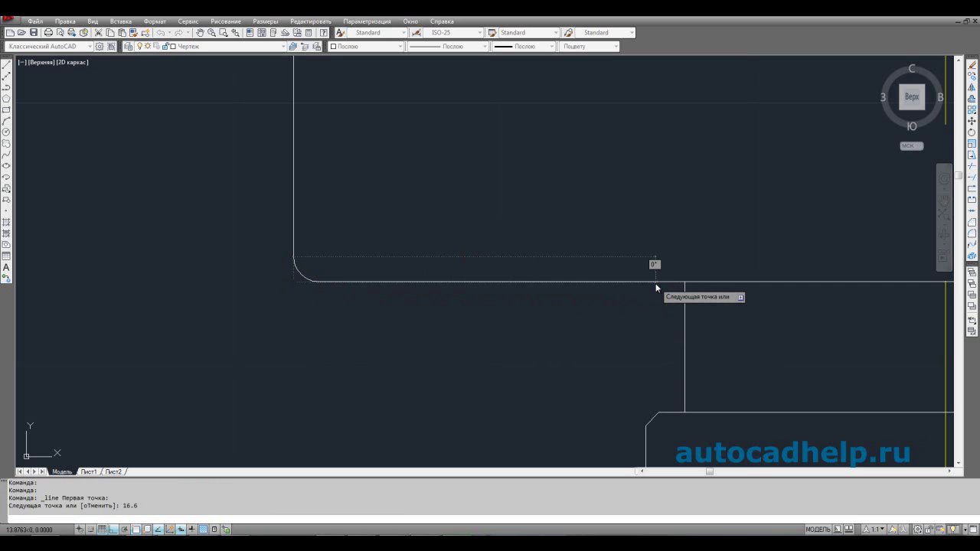
{"action": "mouse_move", "coordinate": [704, 171]}
{"action": "middle_mouse_down"}
{"action": "mouse_move", "coordinate": [510, 271]}
{"action": "mouse_move", "coordinate": [483, 272]}
{"action": "middle_mouse_up"}
{"action": "scroll", "coordinate": [510, 271], "scroll_direction": "down", "scroll_amount": 2}
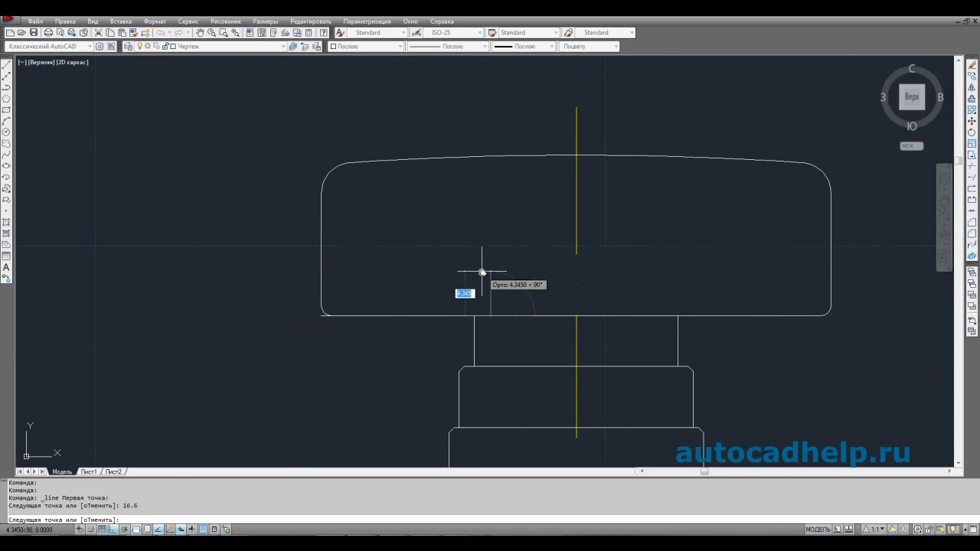
{"action": "key", "text": "Escape"}
{"action": "left_click", "coordinate": [321, 318]}
{"action": "left_click", "coordinate": [321, 315]}
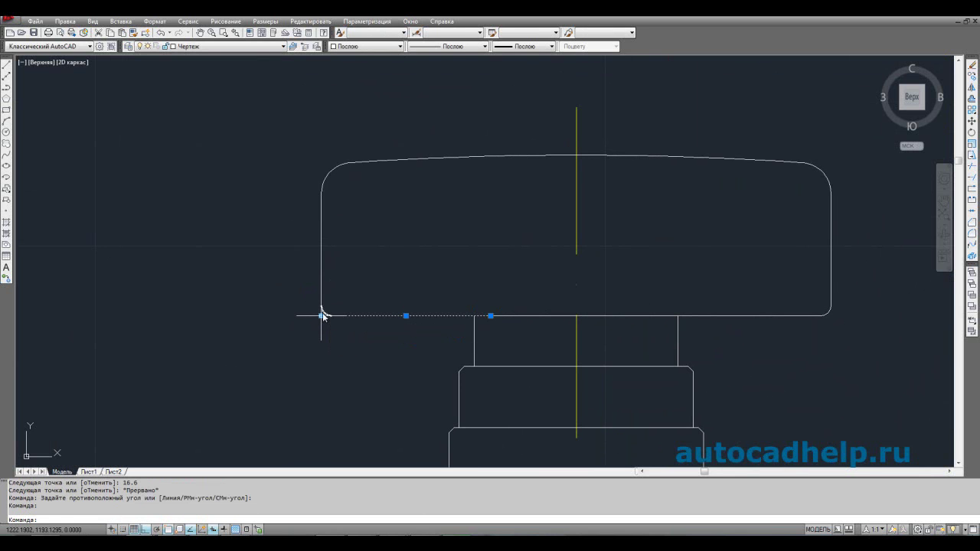
{"action": "key", "text": "Delete"}
{"action": "key", "text": "l"}
{"action": "key", "text": "Return"}
{"action": "scroll", "coordinate": [391, 299], "scroll_direction": "down", "scroll_amount": 4}
{"action": "key", "text": "Escape"}
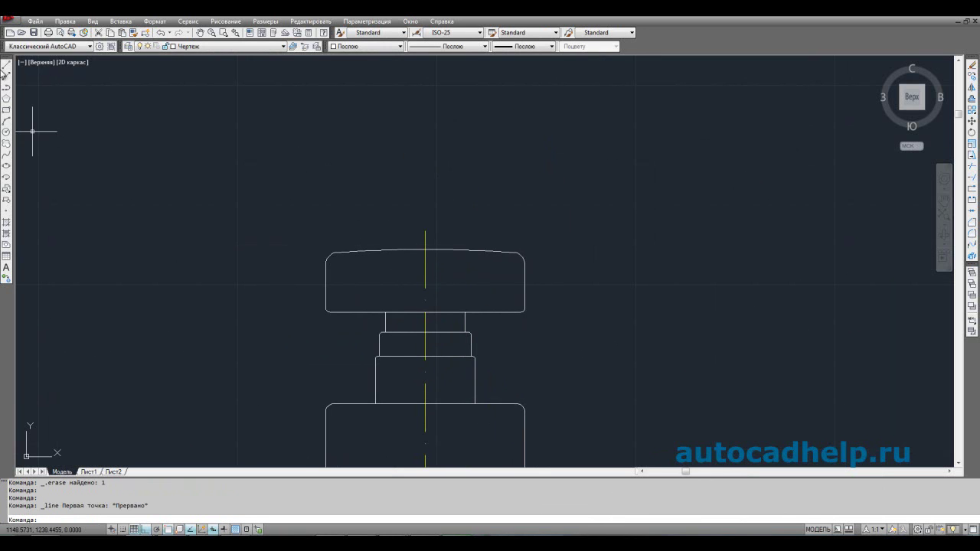
- Draw a first line 3 units left of the centreline, then erase it
{"action": "left_click", "coordinate": [6, 64]}
{"action": "scroll", "coordinate": [409, 319], "scroll_direction": "up", "scroll_amount": 2}
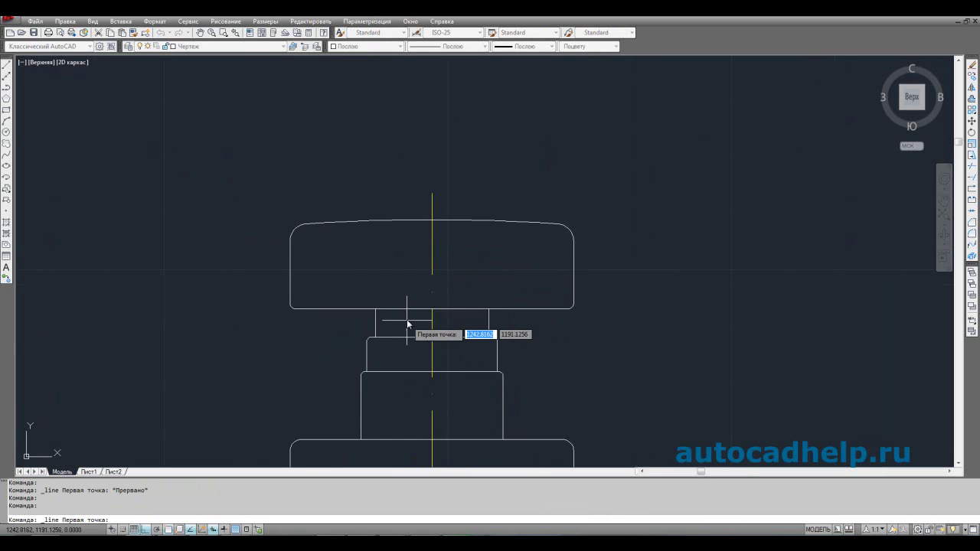
{"action": "scroll", "coordinate": [392, 307], "scroll_direction": "up", "scroll_amount": 3}
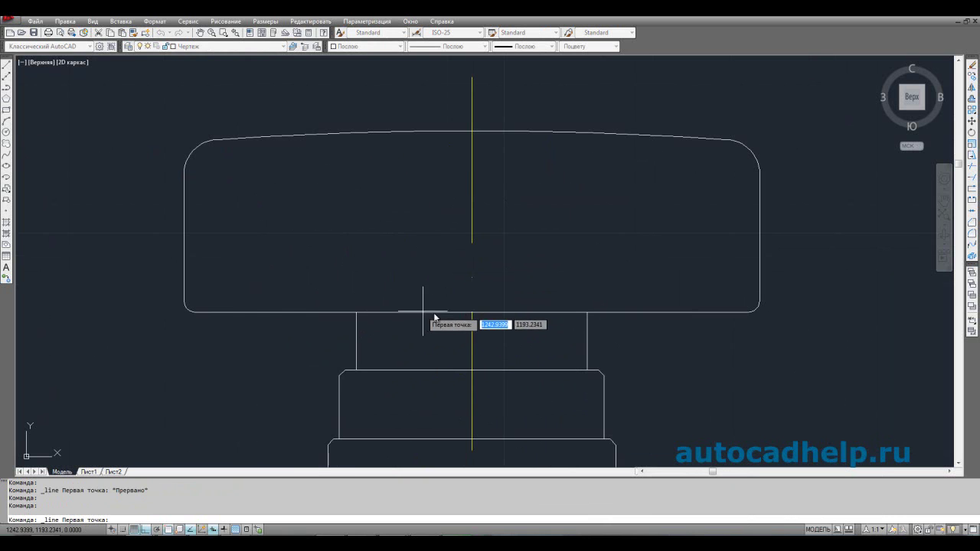
{"action": "left_click", "coordinate": [471, 313]}
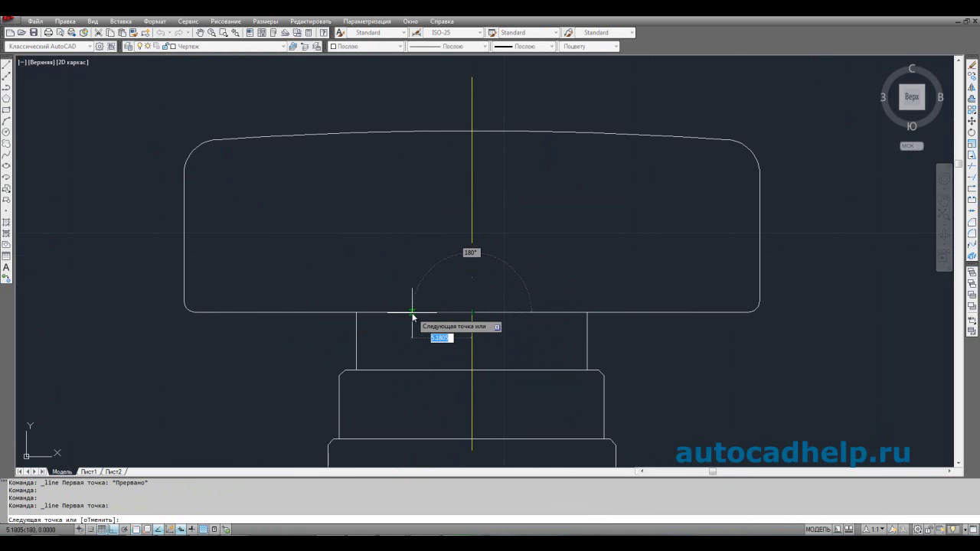
{"action": "key", "text": "Return"}
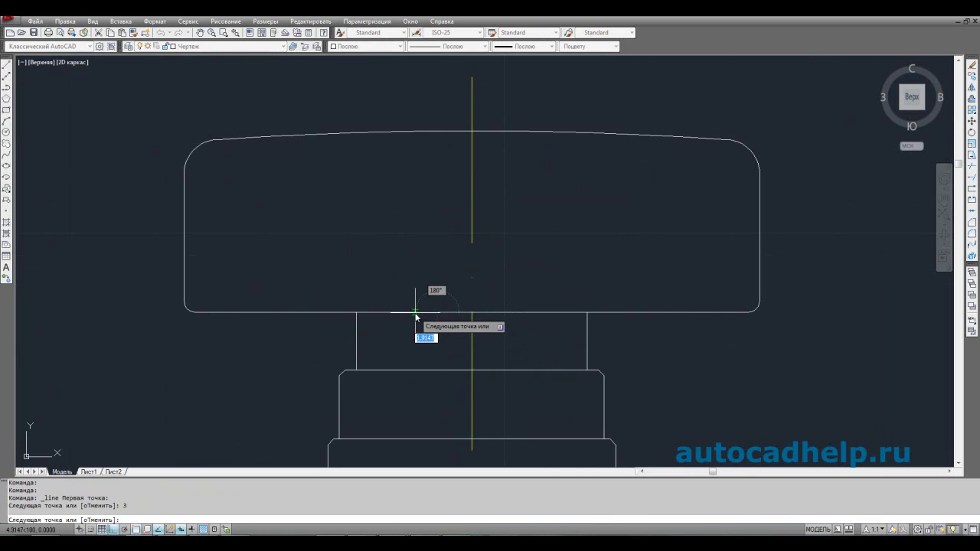
{"action": "left_click", "coordinate": [437, 132]}
{"action": "key", "text": "Escape"}
{"action": "left_click", "coordinate": [437, 175]}
{"action": "left_click", "coordinate": [427, 170]}
{"action": "key", "text": "Delete"}
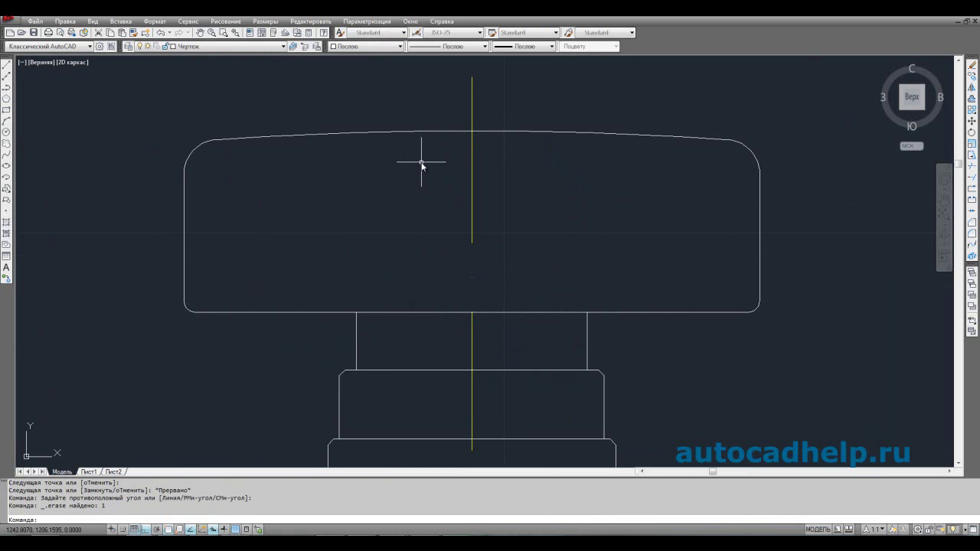
- With ortho on, draw the vertical line 3 units left of the centreline from bottom to top edge
{"action": "key", "text": "F8"}
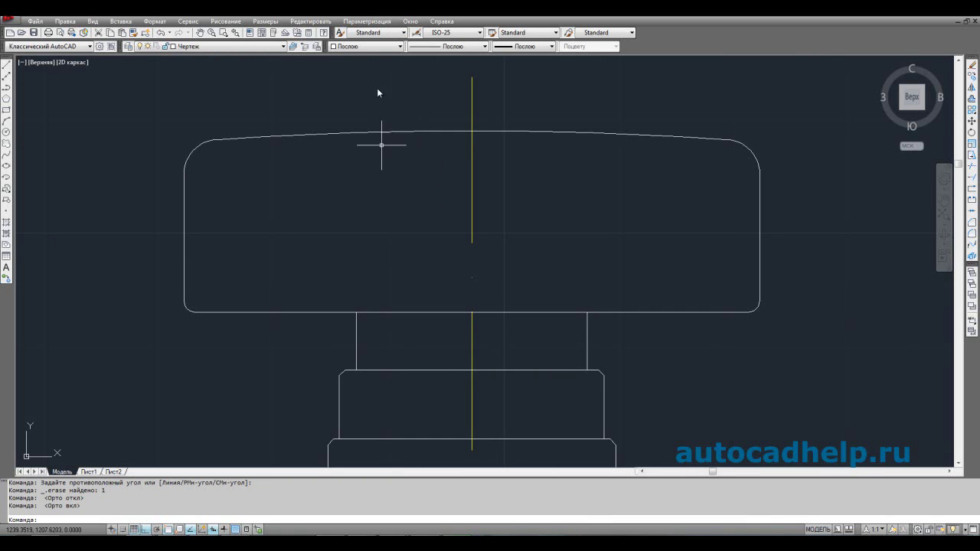
{"action": "right_click", "coordinate": [378, 90]}
{"action": "mouse_move", "coordinate": [515, 110]}
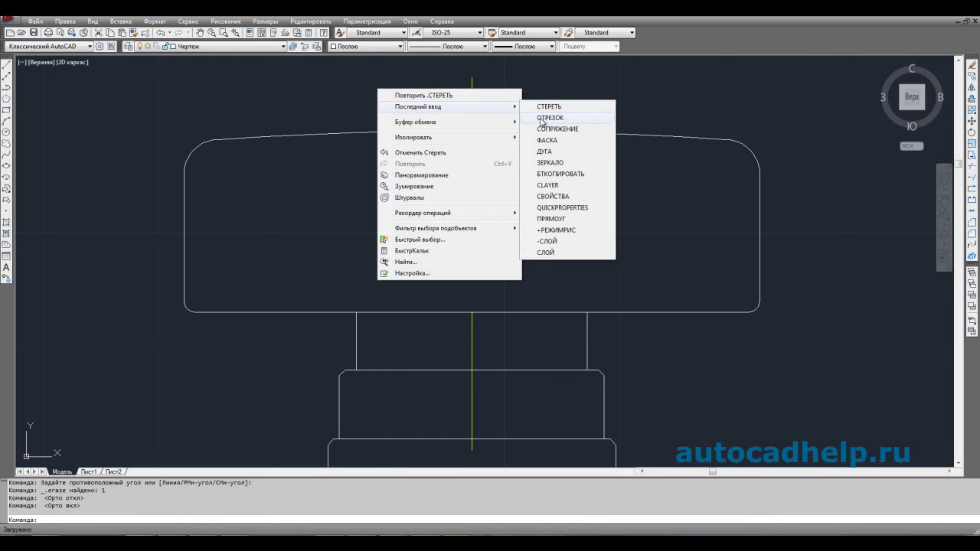
{"action": "left_click", "coordinate": [542, 121]}
{"action": "left_click", "coordinate": [472, 312]}
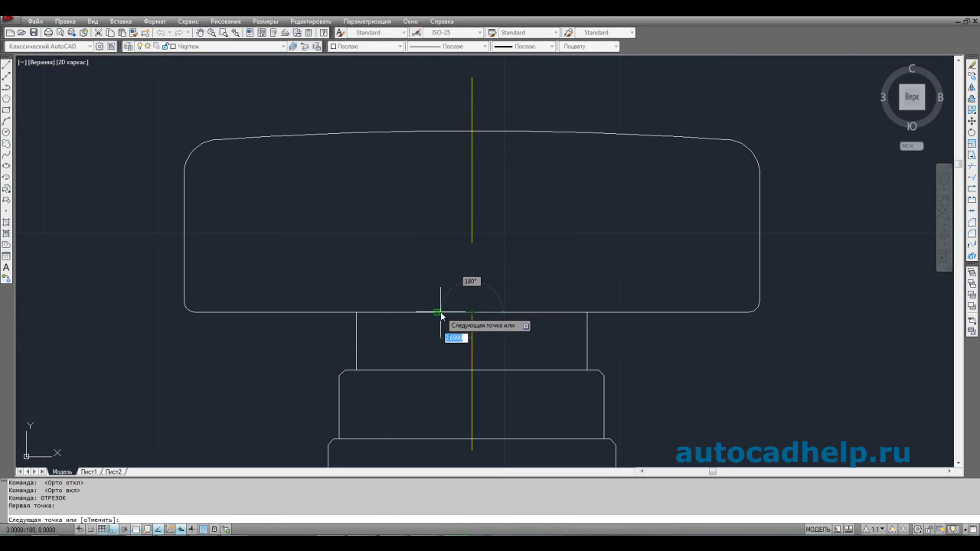
{"action": "key", "text": "Return"}
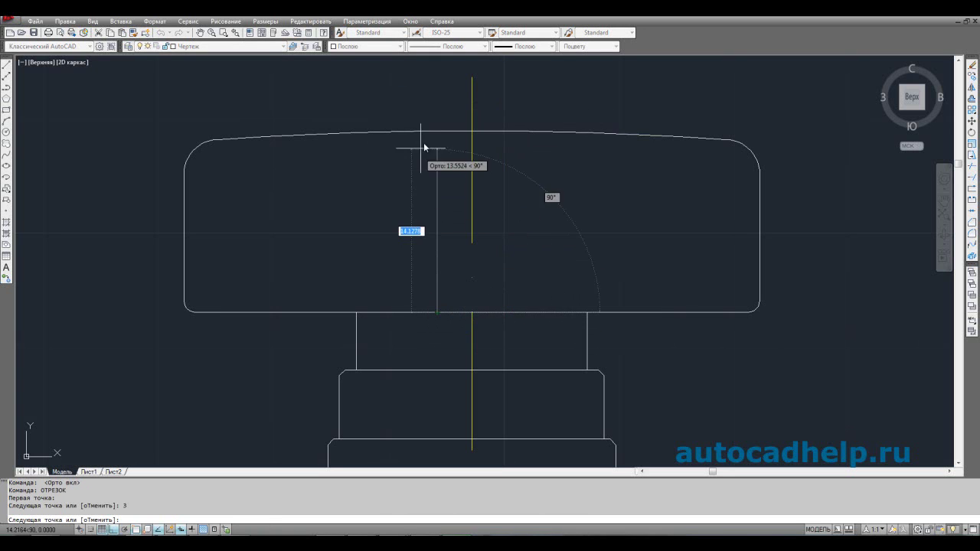
{"action": "scroll", "coordinate": [437, 136], "scroll_direction": "up", "scroll_amount": 4}
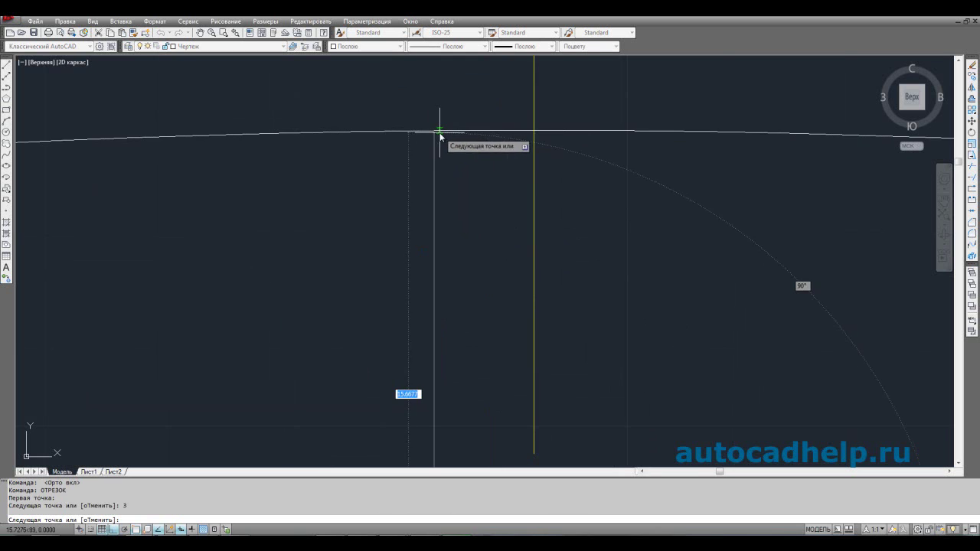
{"action": "left_click", "coordinate": [434, 133]}
{"action": "scroll", "coordinate": [444, 212], "scroll_direction": "down", "scroll_amount": 4}
{"action": "key", "text": "Escape"}
{"action": "left_click", "coordinate": [448, 237]}
{"action": "left_click", "coordinate": [415, 207]}
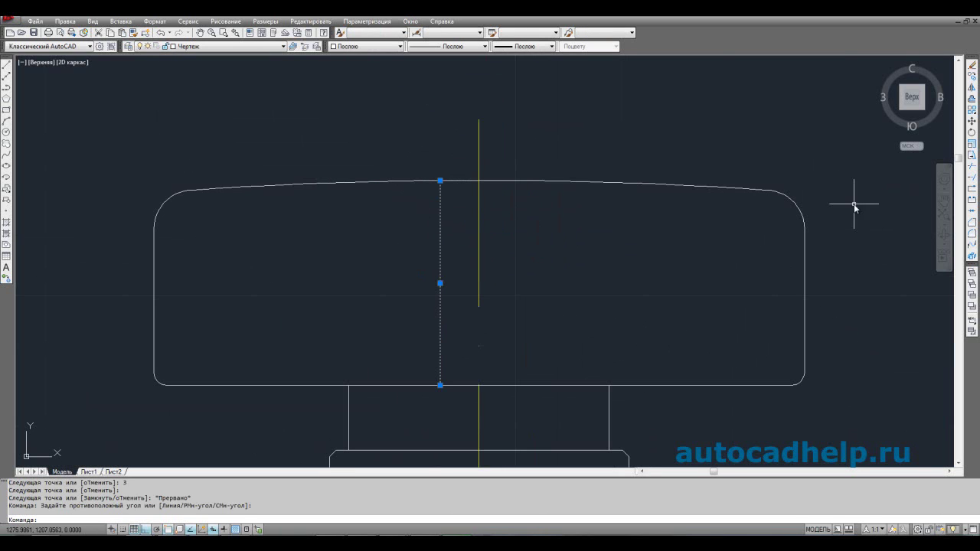
- Mirror the selected line about the centreline, keeping the original, to place a copy 3 units right
{"action": "left_click", "coordinate": [970, 99]}
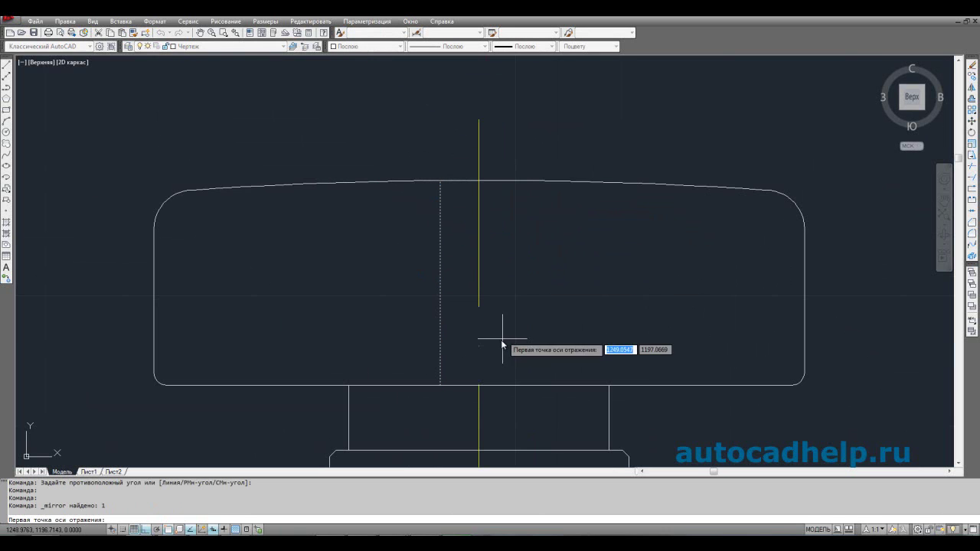
{"action": "left_click", "coordinate": [480, 386]}
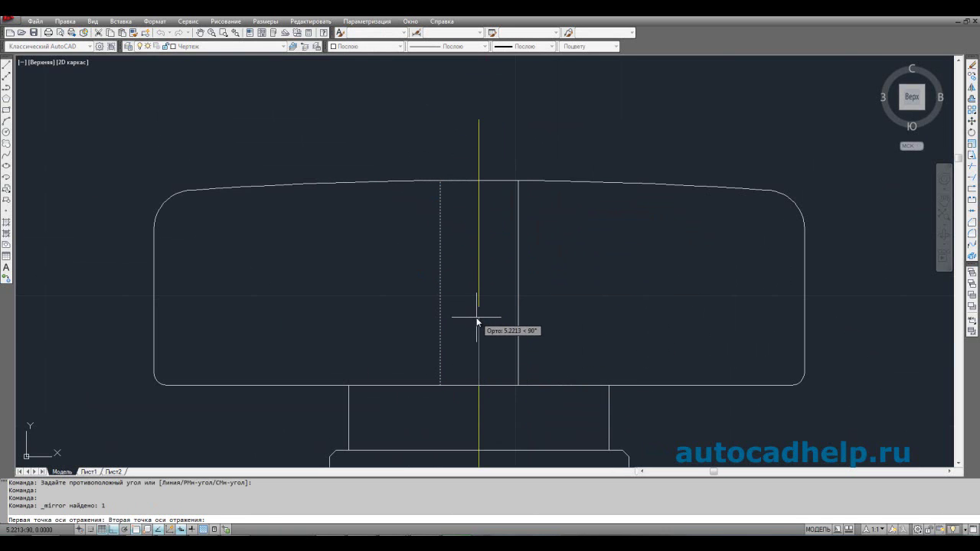
{"action": "left_click", "coordinate": [480, 186]}
{"action": "key", "text": "Return"}
{"action": "middle_click_drag", "start_coordinate": [528, 221], "coordinate": [459, 249]}
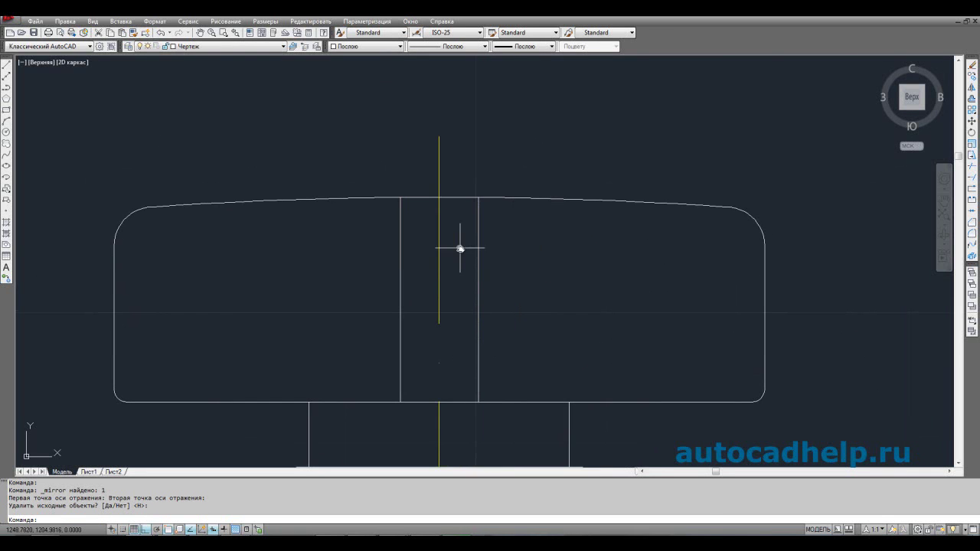
- Draw a Center-option arc centred on the axis, running from the left slot line to the right one
{"action": "left_click", "coordinate": [6, 121]}
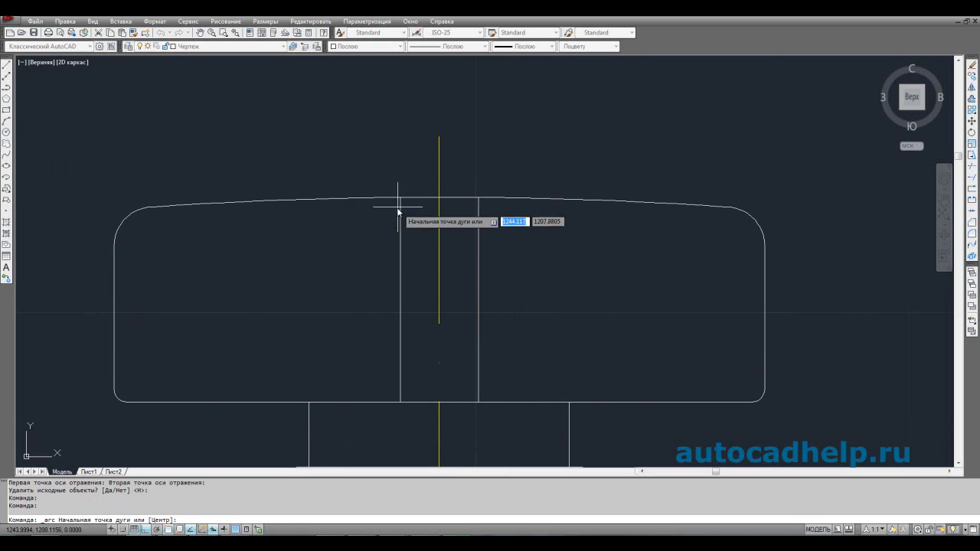
{"action": "scroll", "coordinate": [440, 208], "scroll_direction": "up", "scroll_amount": 2}
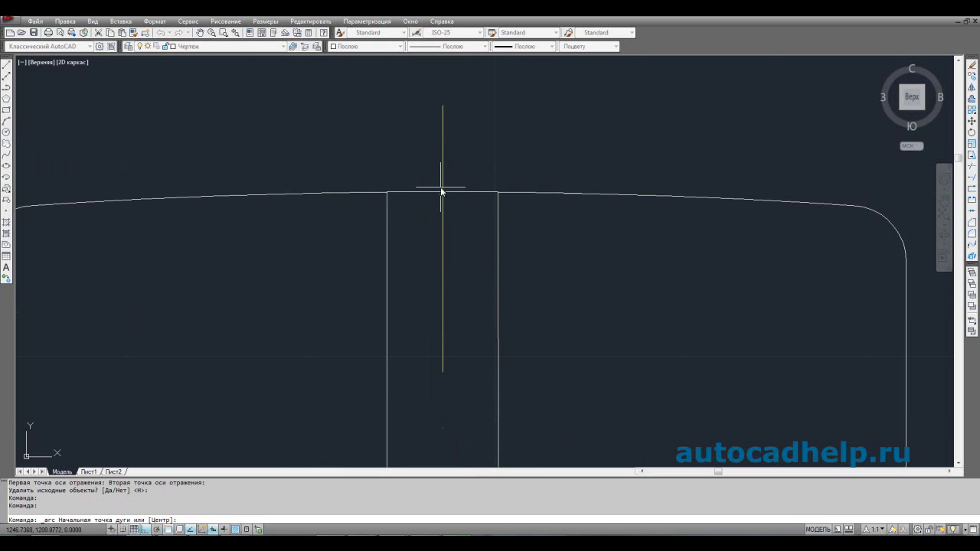
{"action": "right_click", "coordinate": [413, 156]}
{"action": "left_click", "coordinate": [445, 212]}
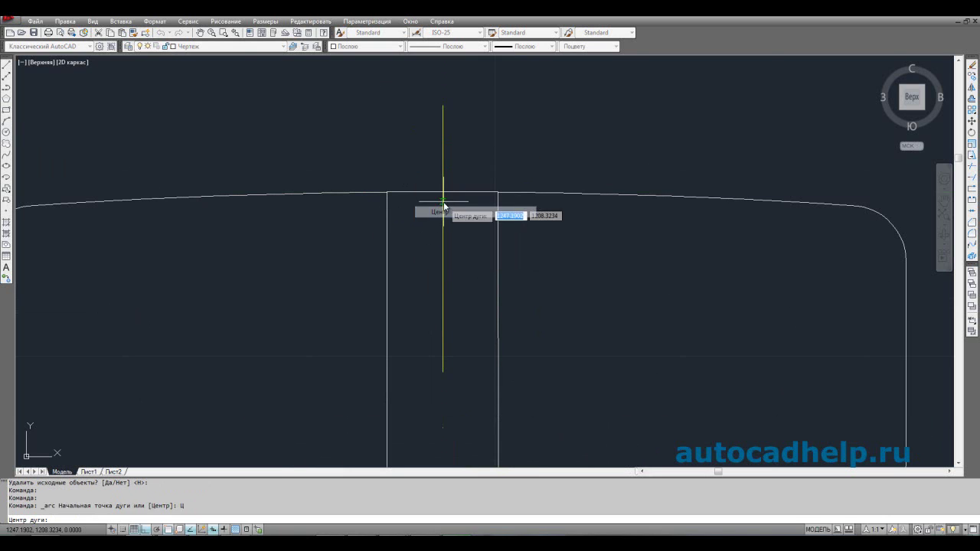
{"action": "left_click", "coordinate": [444, 192]}
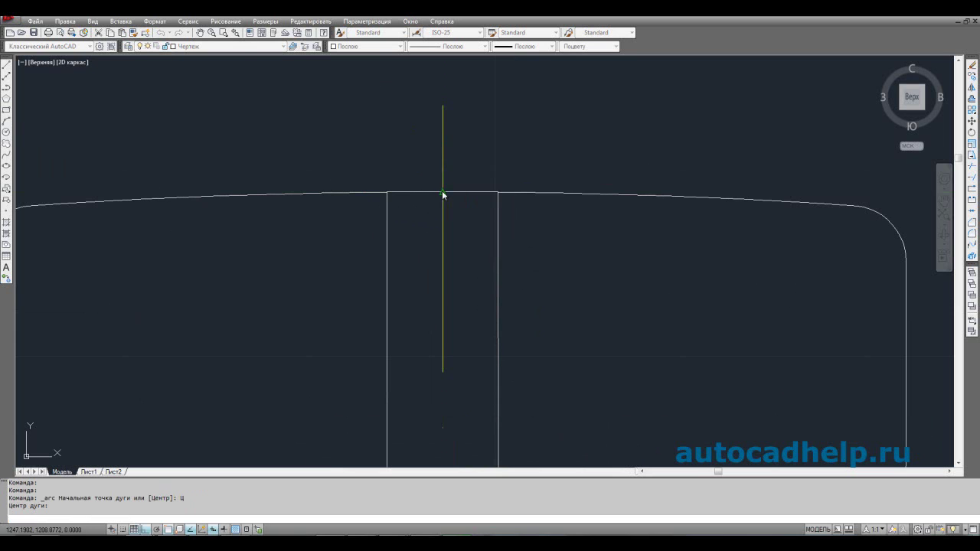
{"action": "left_click", "coordinate": [388, 211]}
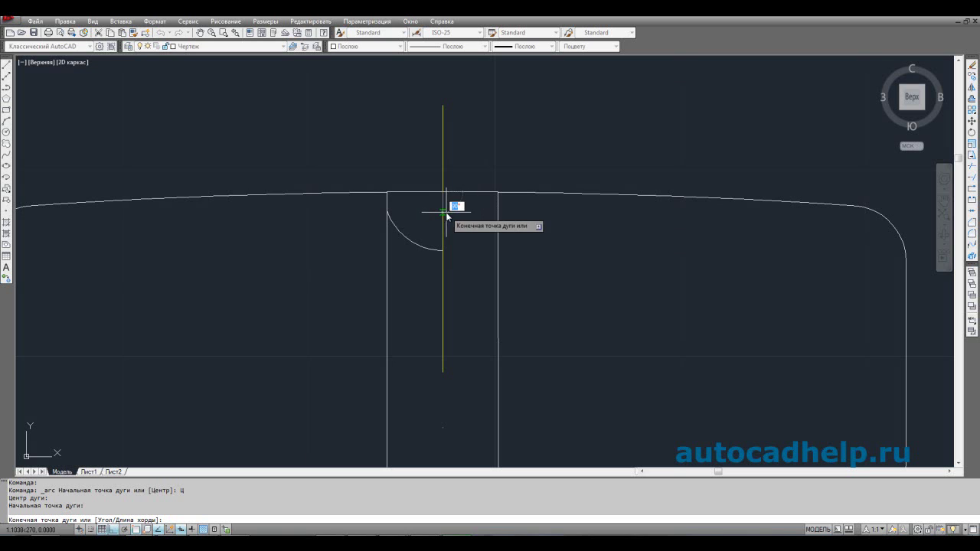
{"action": "left_click", "coordinate": [496, 216]}
{"action": "left_click", "coordinate": [464, 245]}
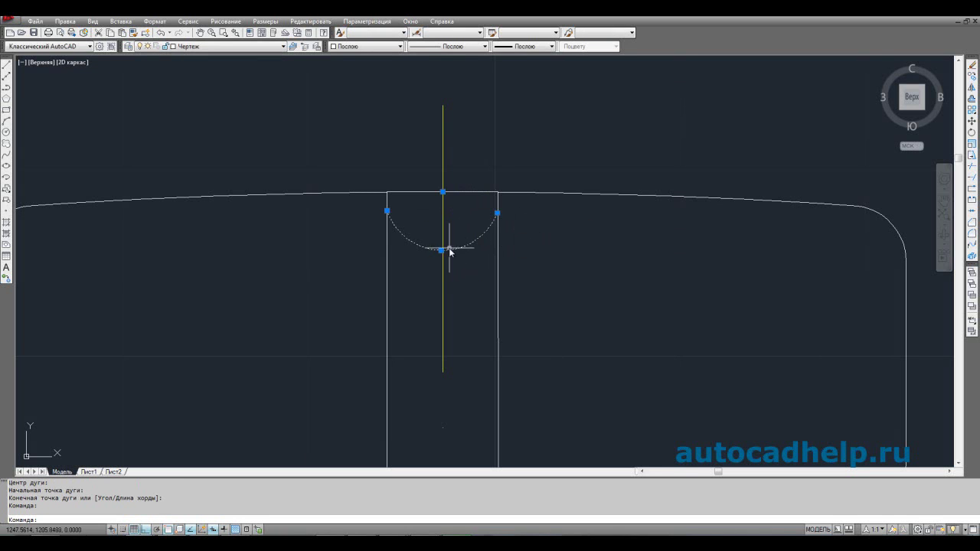
- Flip the arc to bulge upward using its midpoint grip
{"action": "left_click", "coordinate": [440, 250]}
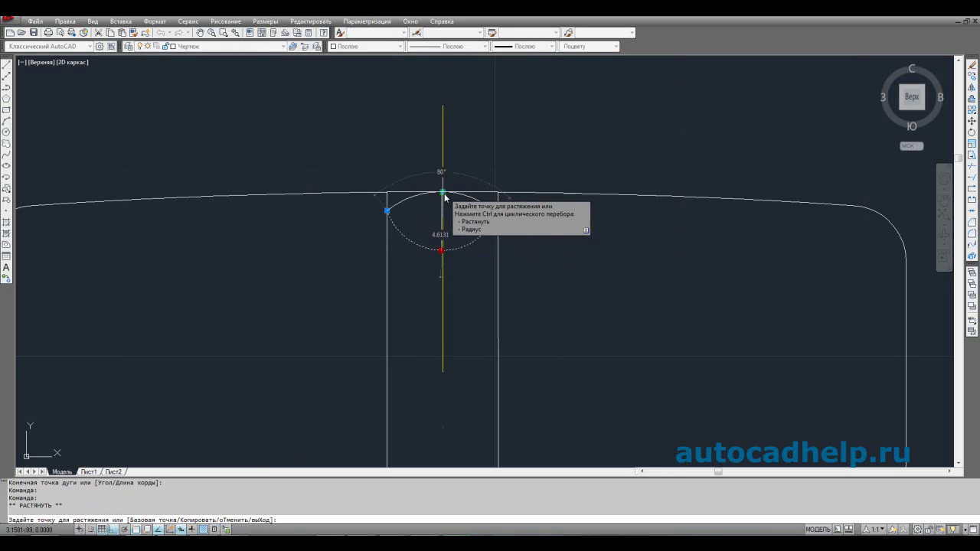
{"action": "left_click", "coordinate": [442, 191]}
{"action": "key", "text": "Escape"}
{"action": "left_click", "coordinate": [497, 205]}
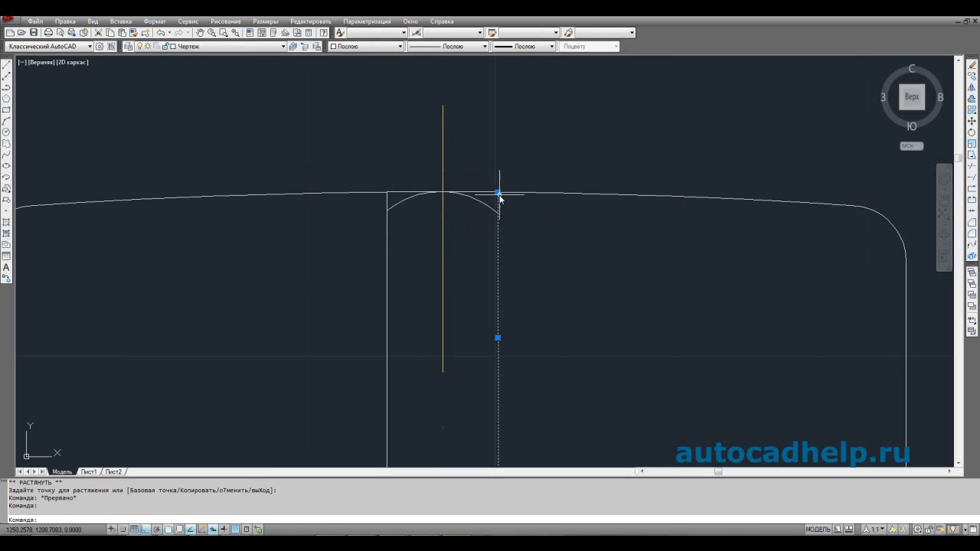
{"action": "key", "text": "Escape"}
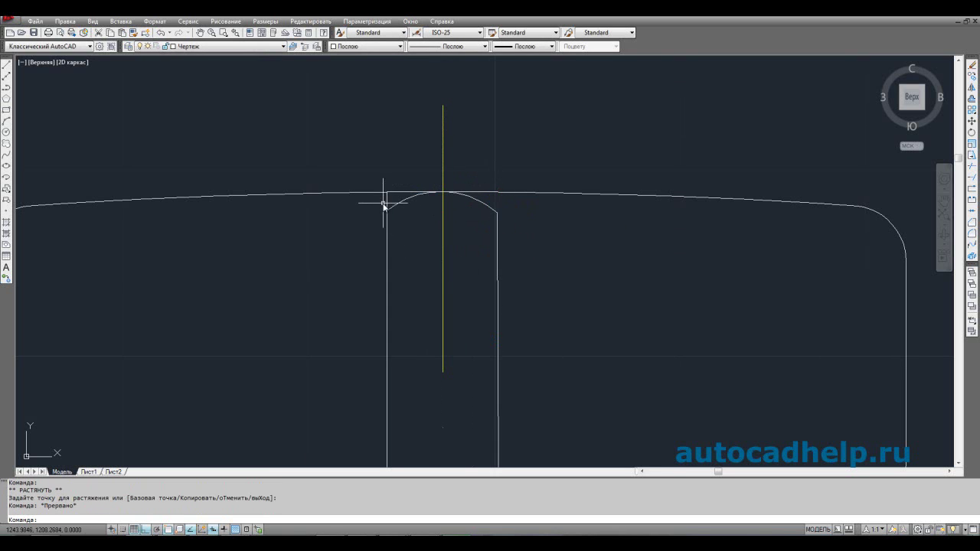
- Try stretching the left slot line and the arc's left end, then undo those edits
{"action": "left_click", "coordinate": [387, 205]}
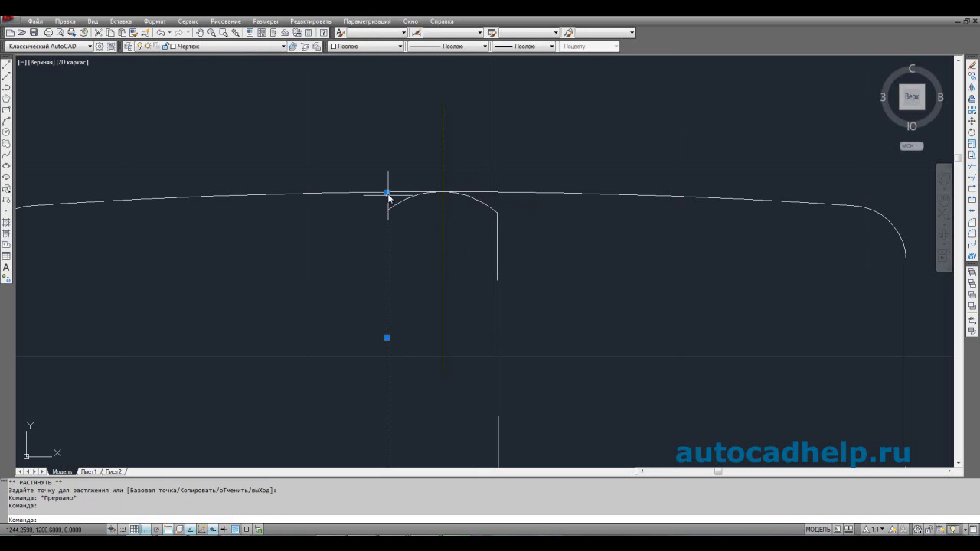
{"action": "left_click", "coordinate": [387, 211]}
{"action": "left_click", "coordinate": [389, 213]}
{"action": "scroll", "coordinate": [395, 225], "scroll_direction": "up", "scroll_amount": 5}
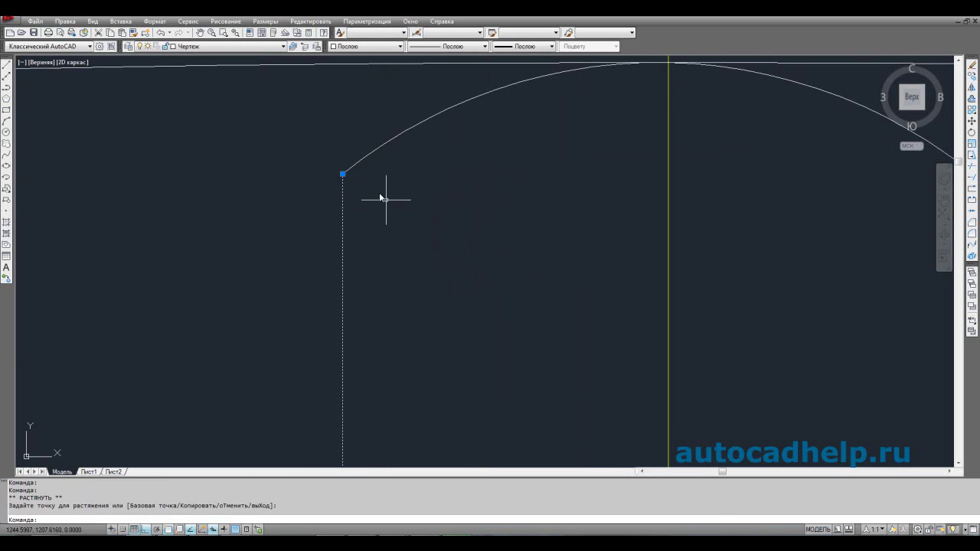
{"action": "left_click", "coordinate": [342, 174]}
{"action": "left_click", "coordinate": [342, 174]}
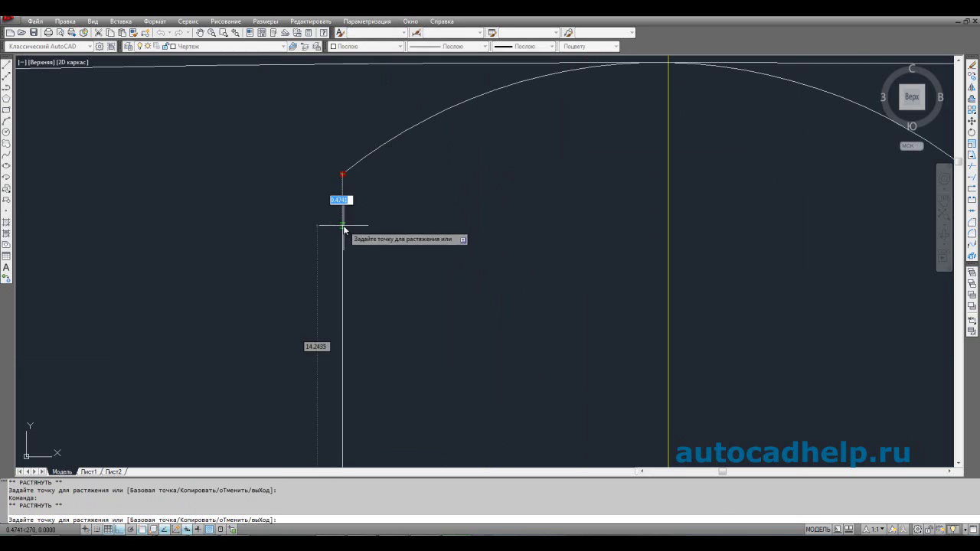
{"action": "left_click", "coordinate": [342, 225]}
{"action": "left_click", "coordinate": [364, 183]}
{"action": "left_click", "coordinate": [342, 176]}
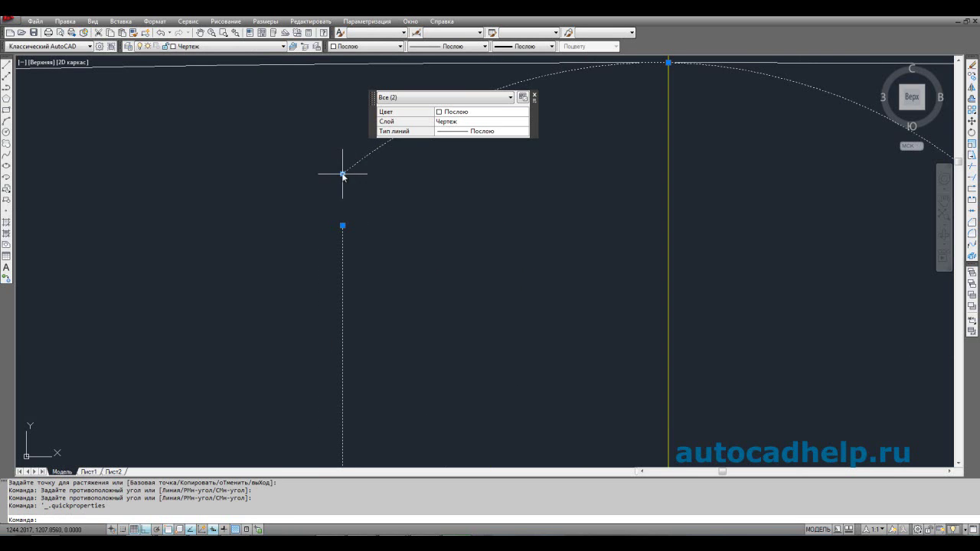
{"action": "left_click", "coordinate": [342, 174]}
{"action": "key", "text": "Escape"}
{"action": "key", "text": "Escape"}
{"action": "scroll", "coordinate": [378, 239], "scroll_direction": "down", "scroll_amount": 3}
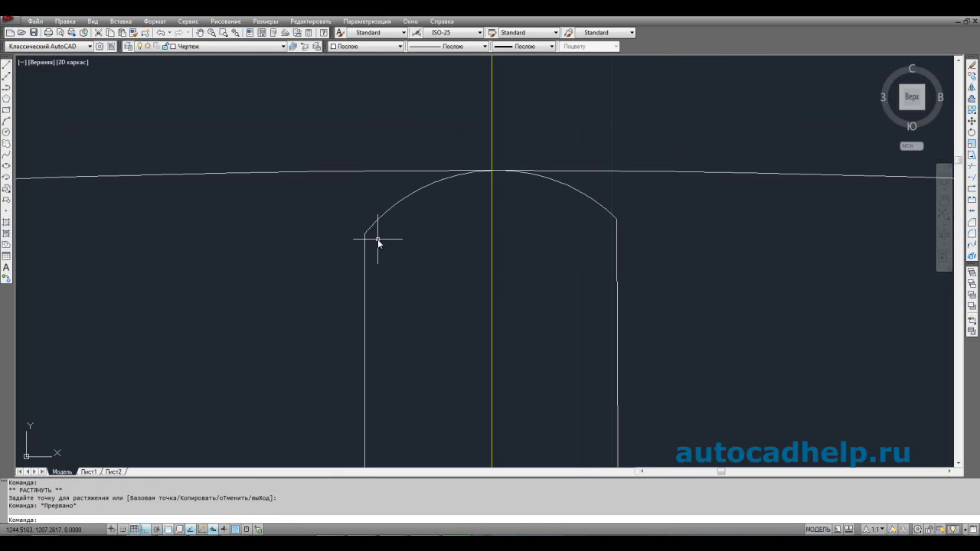
{"action": "key", "text": "ctrl+z"}
{"action": "key", "text": "ctrl+z"}
{"action": "scroll", "coordinate": [416, 264], "scroll_direction": "down", "scroll_amount": 3}
- Stretch the arc's midpoint so its top touches the handwheel's top edge
{"action": "left_click", "coordinate": [564, 223]}
{"action": "left_click", "coordinate": [555, 213]}
{"action": "left_click", "coordinate": [503, 202]}
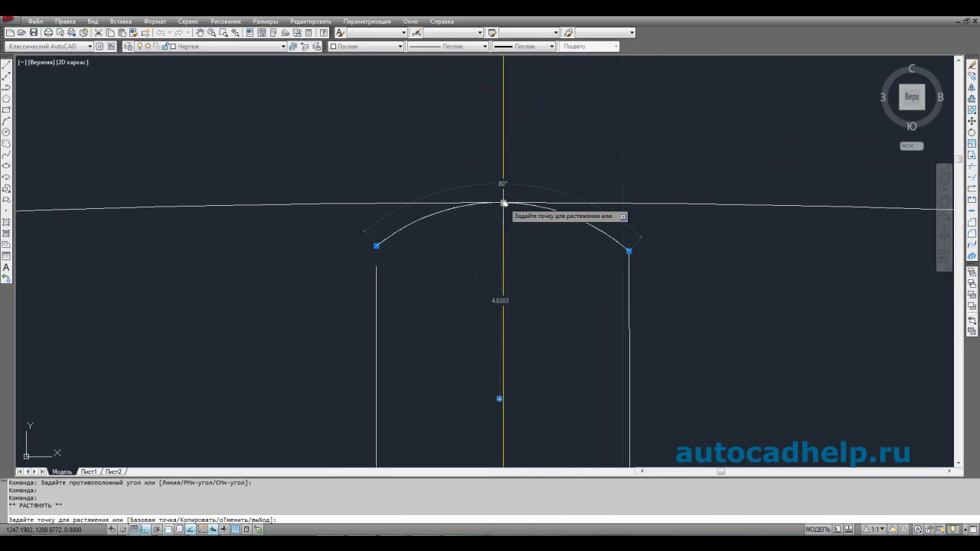
{"action": "key", "text": "Down"}
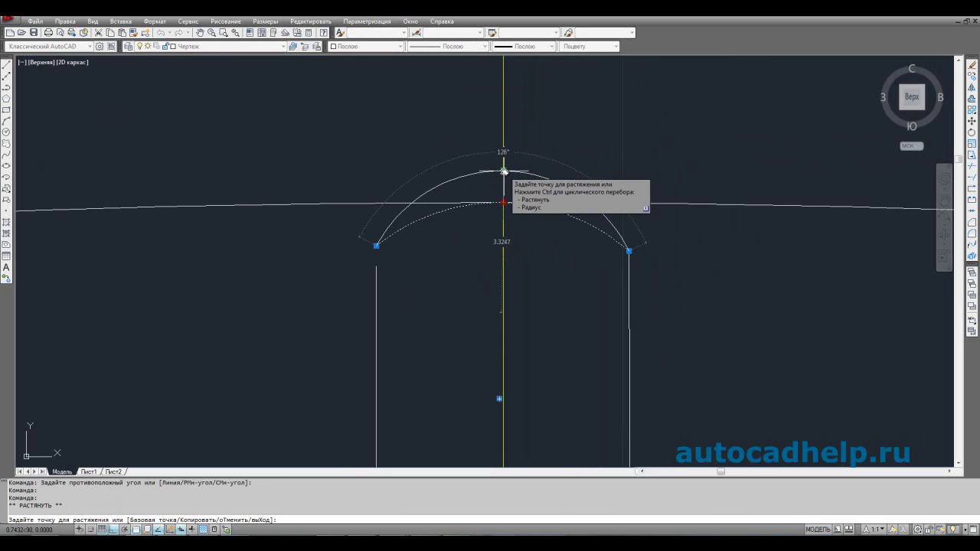
{"action": "left_click", "coordinate": [509, 171]}
{"action": "key", "text": "Escape"}
{"action": "key", "text": "Escape"}
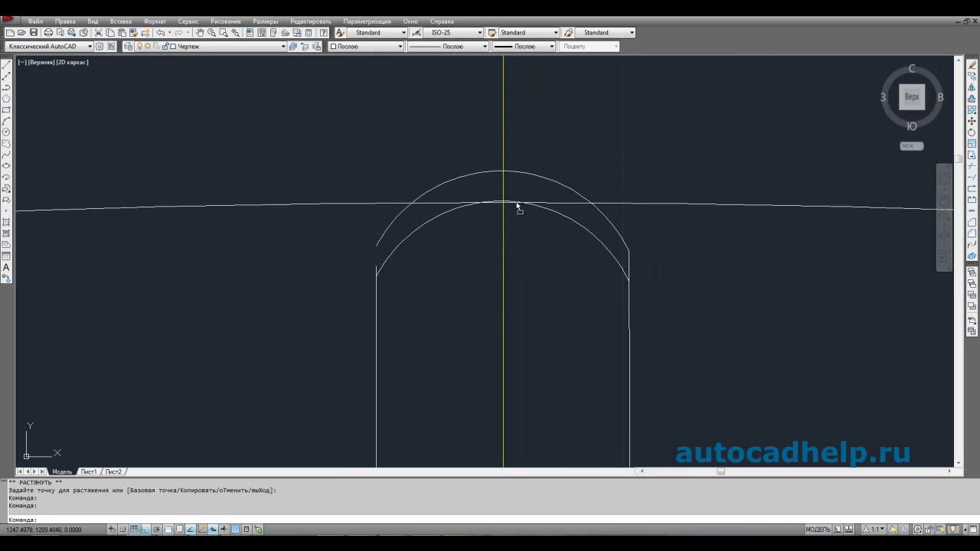
{"action": "key", "text": "Escape"}
{"action": "key", "text": "Escape"}
- Align the arc's ends with the slot's side lines and recentre the view on the handwheel
{"action": "left_click", "coordinate": [656, 265]}
{"action": "left_click", "coordinate": [620, 246]}
{"action": "left_click", "coordinate": [628, 283]}
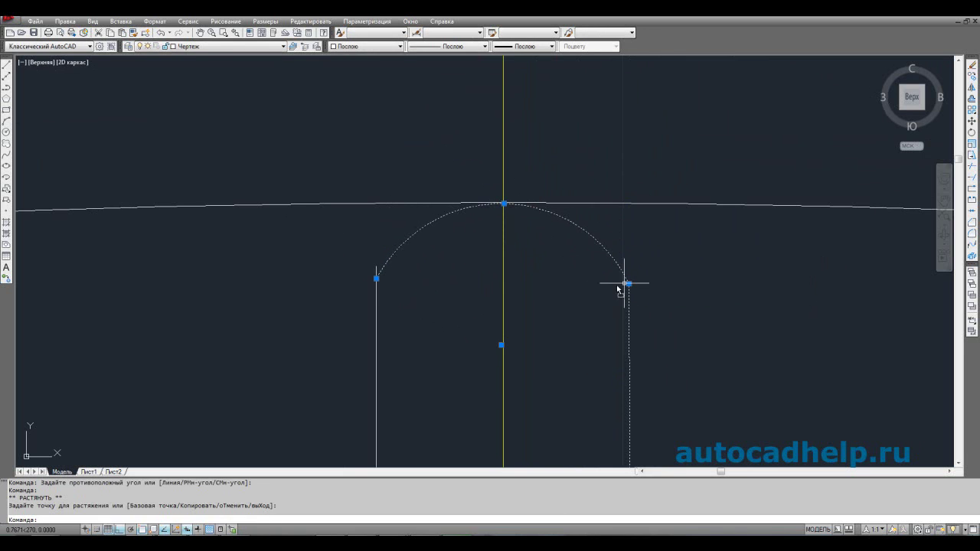
{"action": "left_click", "coordinate": [379, 278]}
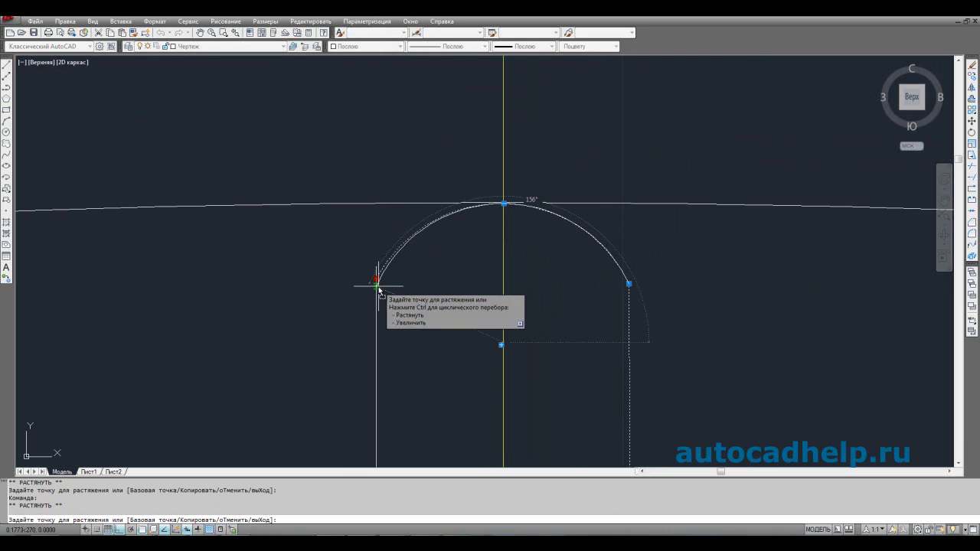
{"action": "left_click", "coordinate": [377, 286]}
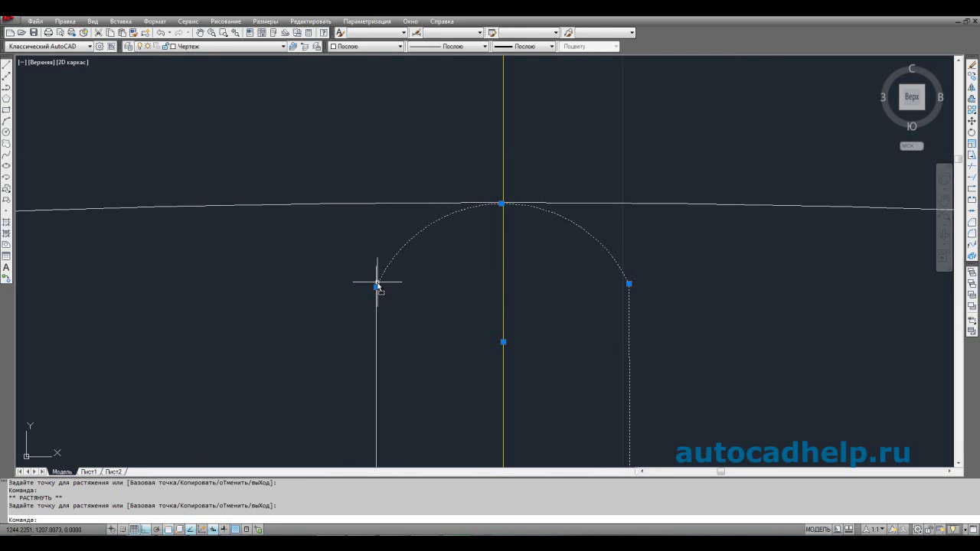
{"action": "left_click", "coordinate": [376, 284]}
{"action": "left_click", "coordinate": [376, 285]}
{"action": "key", "text": "Escape"}
{"action": "scroll", "coordinate": [547, 306], "scroll_direction": "down", "scroll_amount": 5}
{"action": "scroll", "coordinate": [564, 319], "scroll_direction": "up", "scroll_amount": 2}
{"action": "scroll", "coordinate": [566, 317], "scroll_direction": "down", "scroll_amount": 3}
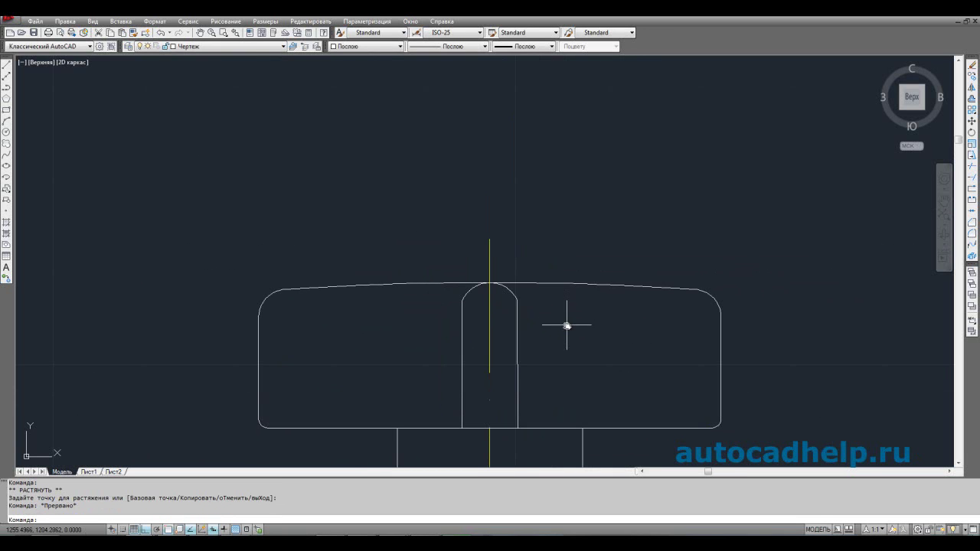
{"action": "middle_click_drag", "start_coordinate": [593, 312], "coordinate": [505, 311]}
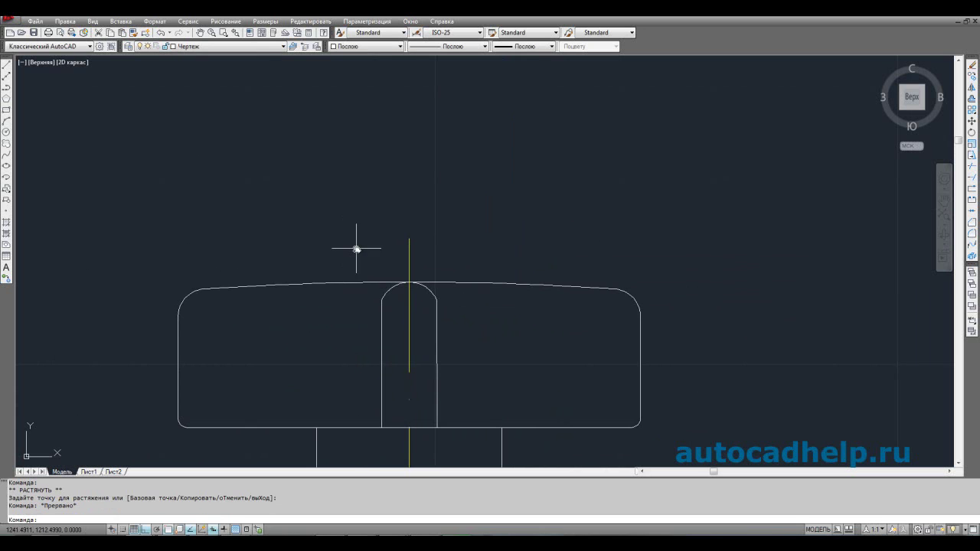
{"action": "scroll", "coordinate": [466, 345], "scroll_direction": "up", "scroll_amount": 3}
{"action": "scroll", "coordinate": [425, 370], "scroll_direction": "down", "scroll_amount": 3}
{"action": "middle_click_drag", "start_coordinate": [461, 363], "coordinate": [366, 354]}
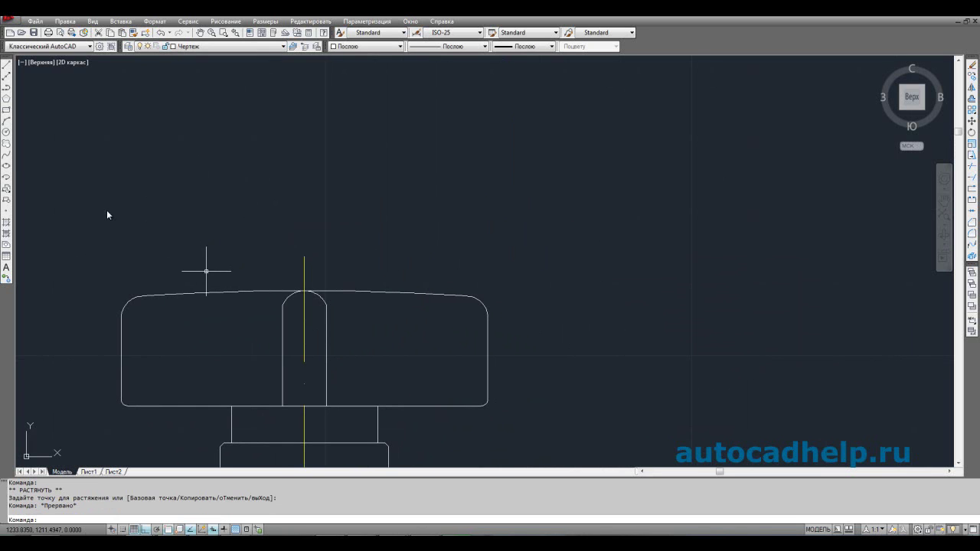
- Draw a line 4 units along the bottom edge, then vertically up past the handwheel top
{"action": "left_click", "coordinate": [7, 67]}
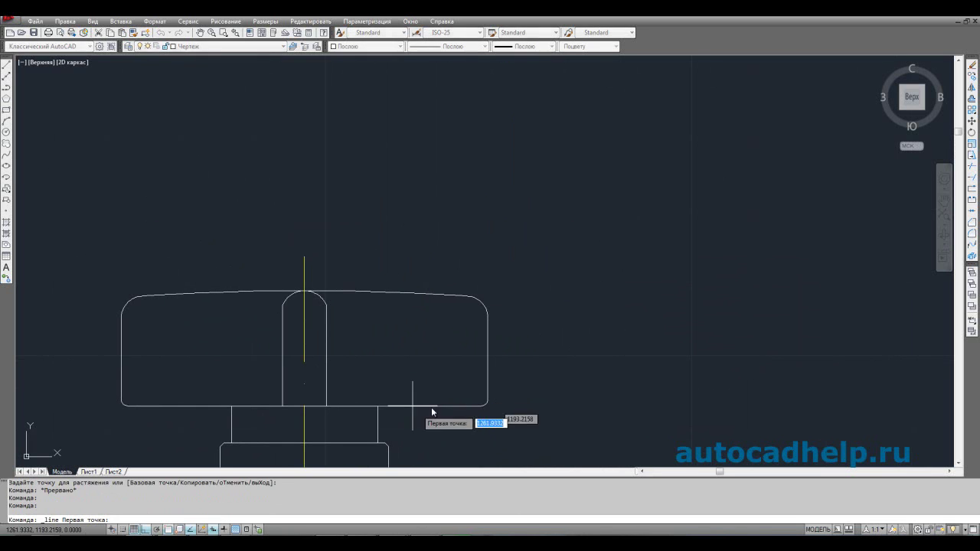
{"action": "left_click", "coordinate": [378, 405]}
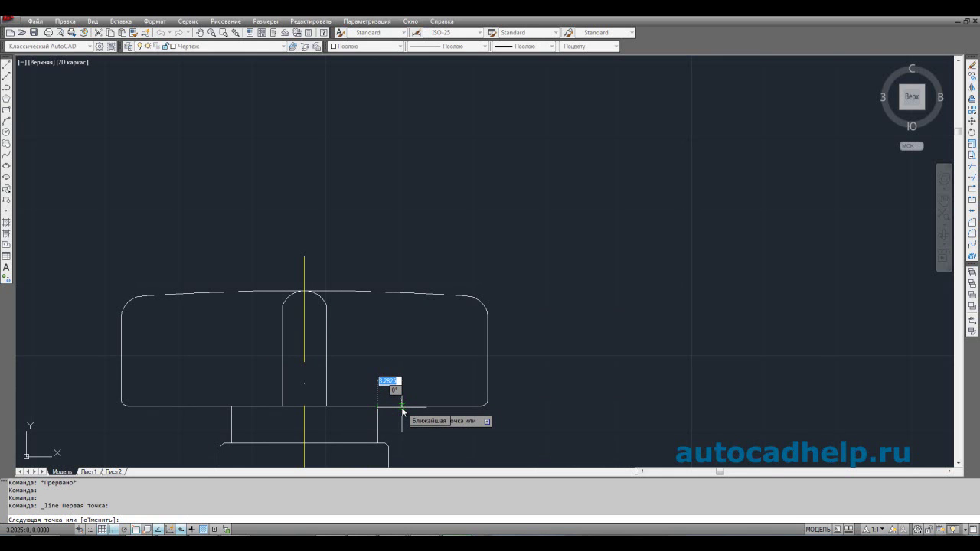
{"action": "key", "text": "Return"}
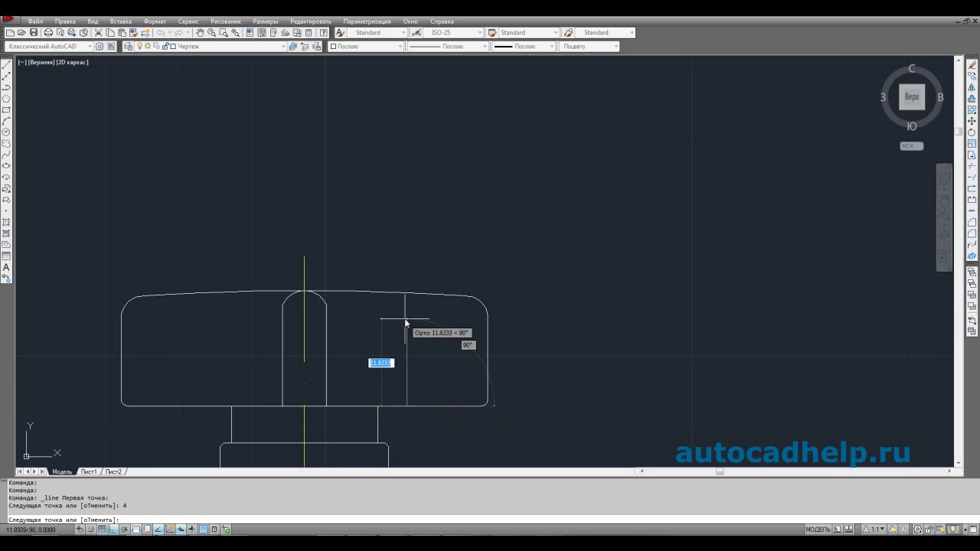
{"action": "scroll", "coordinate": [406, 294], "scroll_direction": "up", "scroll_amount": 3}
{"action": "left_click", "coordinate": [405, 214]}
{"action": "key", "text": "Escape"}
{"action": "scroll", "coordinate": [421, 237], "scroll_direction": "down", "scroll_amount": 2}
{"action": "scroll", "coordinate": [417, 243], "scroll_direction": "down", "scroll_amount": 2}
- Repeat LINE from the lower-right corner: 3 units along, then vertically up past the top edge
{"action": "right_click", "coordinate": [510, 269]}
{"action": "left_click", "coordinate": [496, 245]}
{"action": "right_click", "coordinate": [498, 244]}
{"action": "key", "text": "Escape"}
{"action": "key", "text": "Escape"}
{"action": "right_click", "coordinate": [532, 356]}
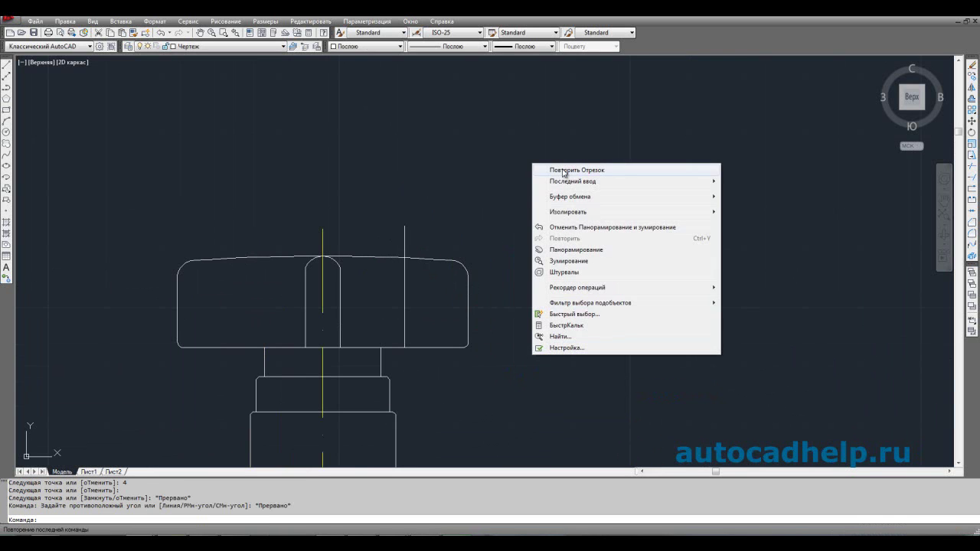
{"action": "left_click", "coordinate": [564, 170]}
{"action": "left_click", "coordinate": [404, 347]}
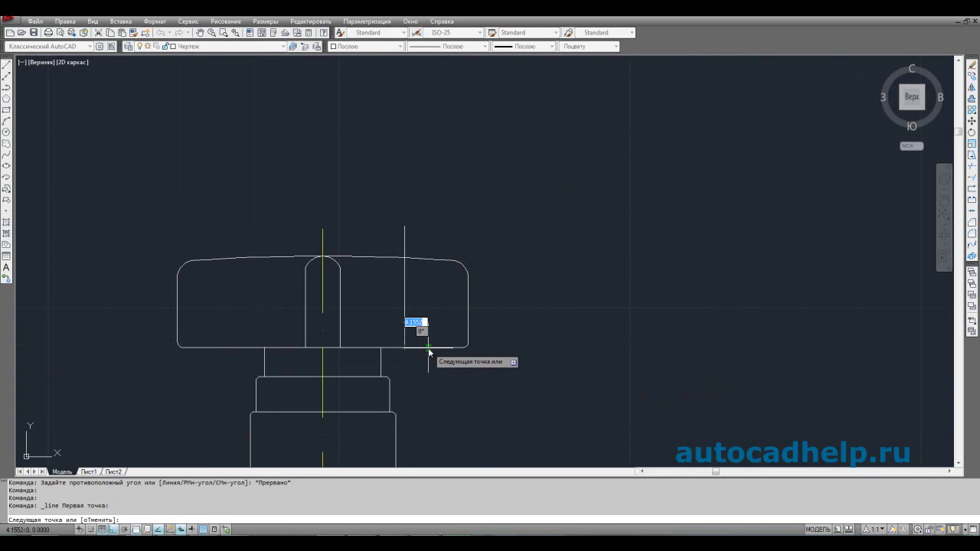
{"action": "scroll", "coordinate": [428, 350], "scroll_direction": "up", "scroll_amount": 5}
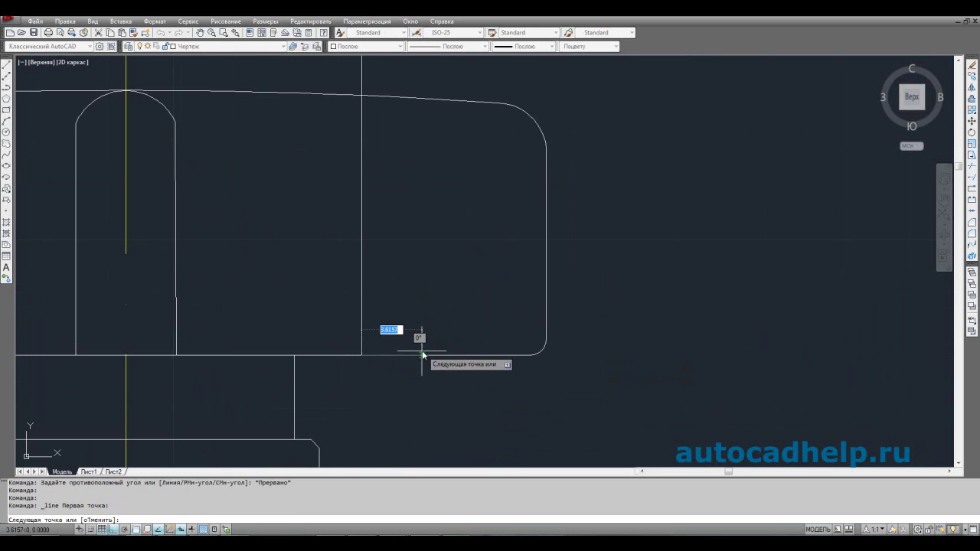
{"action": "type", "text": "3"}
{"action": "key", "text": "Return"}
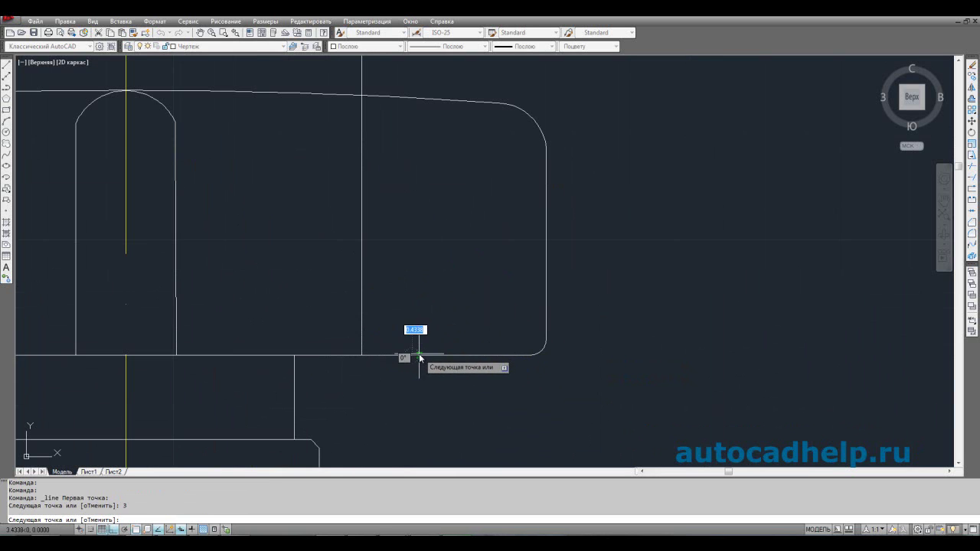
{"action": "scroll", "coordinate": [422, 201], "scroll_direction": "down", "scroll_amount": 3}
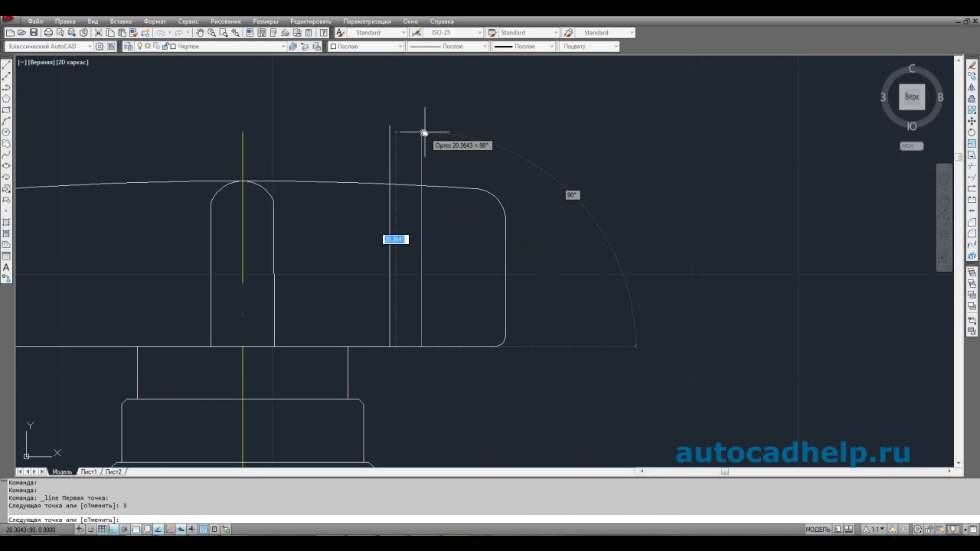
{"action": "key", "text": "Escape"}
{"action": "left_click", "coordinate": [440, 243]}
{"action": "left_click", "coordinate": [437, 252]}
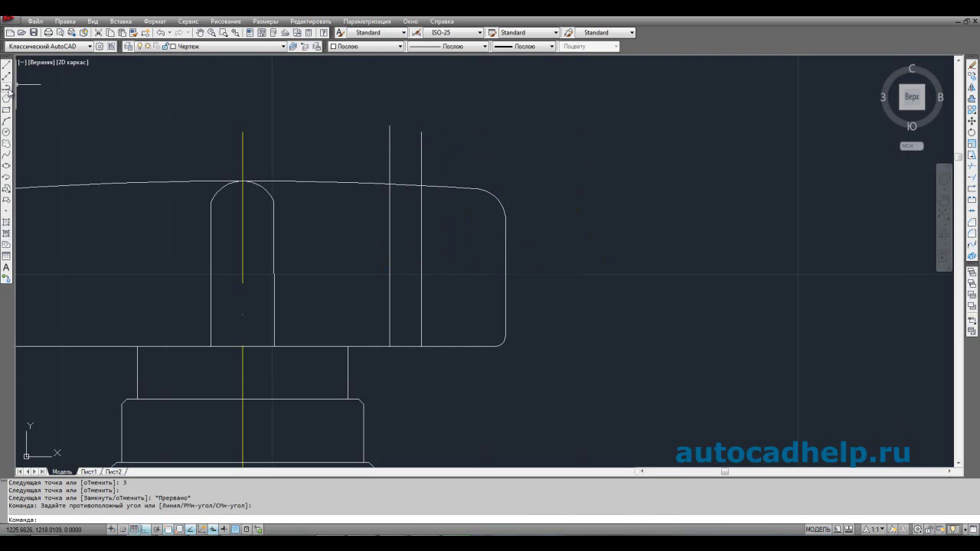
- Draw a Start-End arc between the new slot's left and right vertical lines
{"action": "left_click", "coordinate": [6, 121]}
{"action": "scroll", "coordinate": [360, 188], "scroll_direction": "up", "scroll_amount": 5}
{"action": "scroll", "coordinate": [484, 210], "scroll_direction": "up", "scroll_amount": 2}
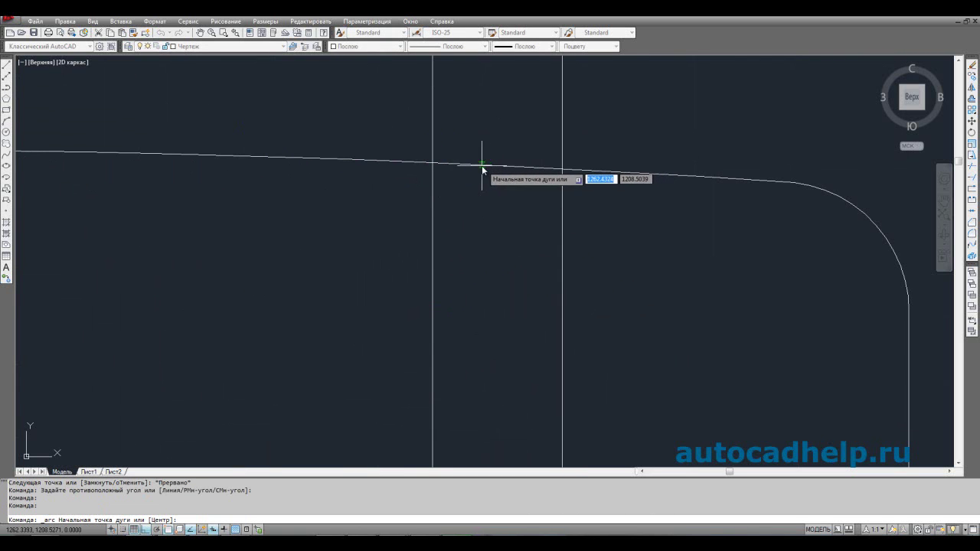
{"action": "key", "text": "Escape"}
{"action": "scroll", "coordinate": [503, 171], "scroll_direction": "down", "scroll_amount": 3}
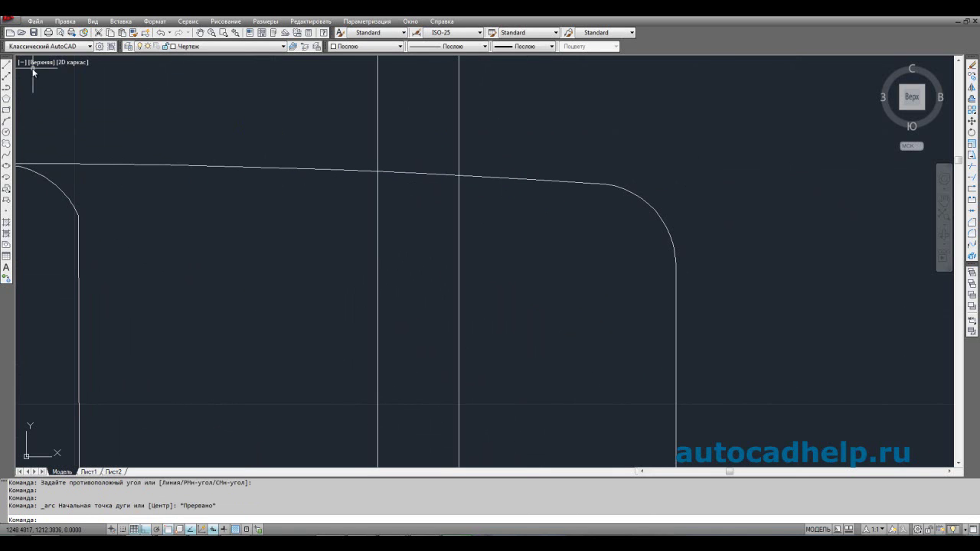
{"action": "left_click", "coordinate": [7, 121]}
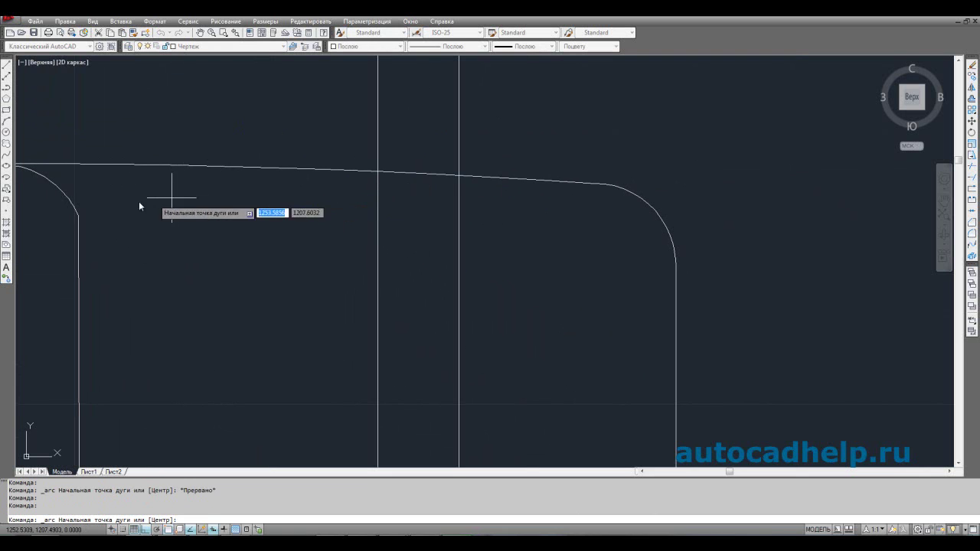
{"action": "left_click", "coordinate": [378, 215]}
{"action": "right_click", "coordinate": [453, 215]}
{"action": "left_click", "coordinate": [467, 268]}
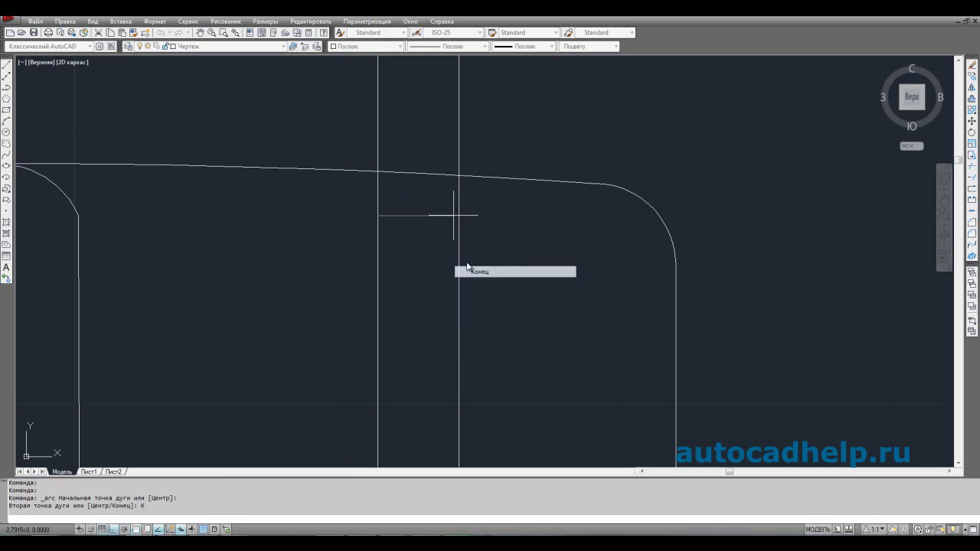
{"action": "left_click", "coordinate": [457, 216]}
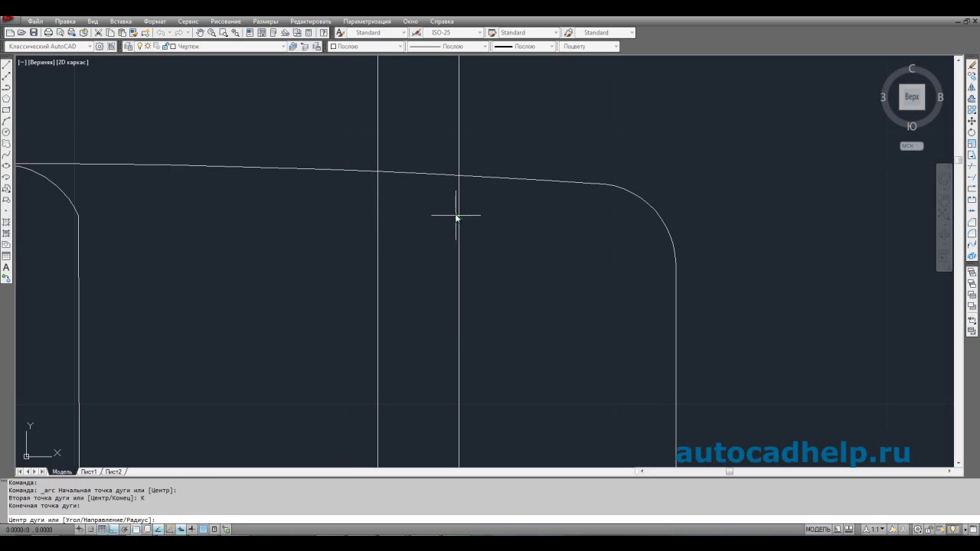
{"action": "left_click", "coordinate": [418, 222]}
- Raise the arc's midpoint grip up to the handwheel's top edge
{"action": "left_click", "coordinate": [419, 257]}
{"action": "left_click", "coordinate": [417, 255]}
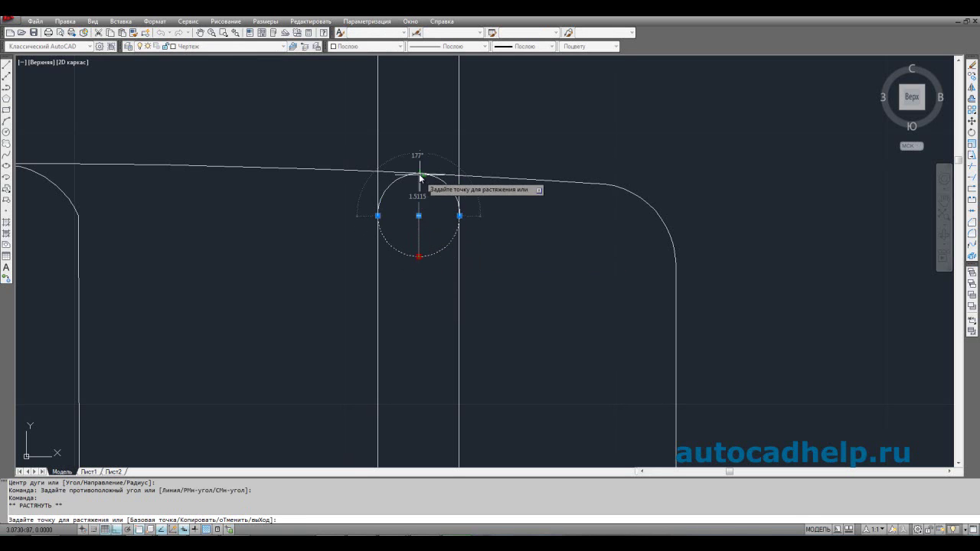
{"action": "left_click", "coordinate": [418, 174]}
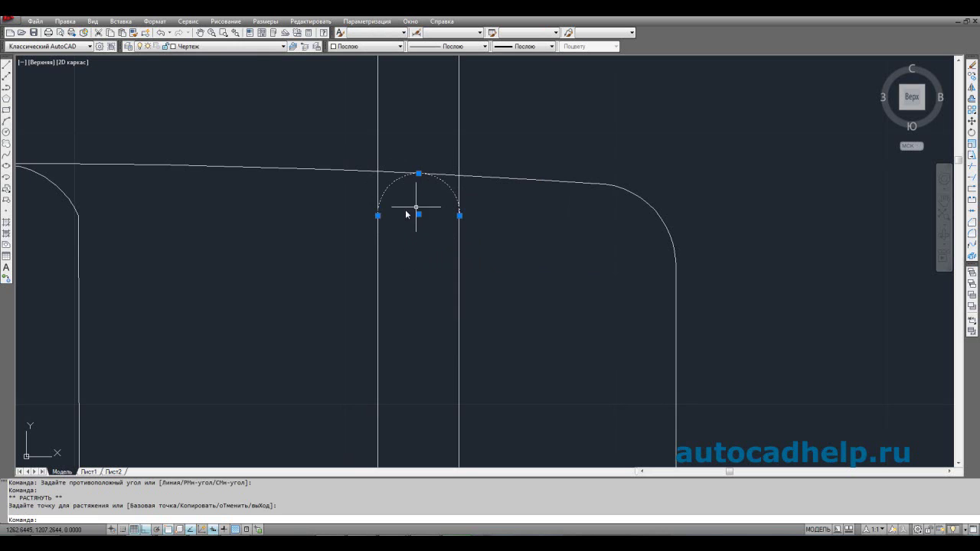
{"action": "key", "text": "Escape"}
{"action": "scroll", "coordinate": [466, 214], "scroll_direction": "up", "scroll_amount": 4}
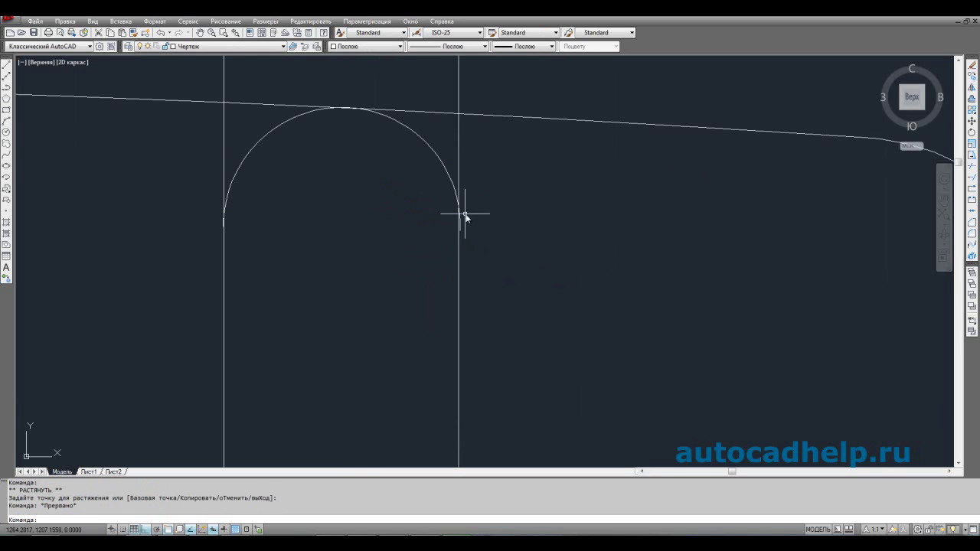
{"action": "left_click", "coordinate": [460, 216]}
{"action": "scroll", "coordinate": [458, 233], "scroll_direction": "up", "scroll_amount": 3}
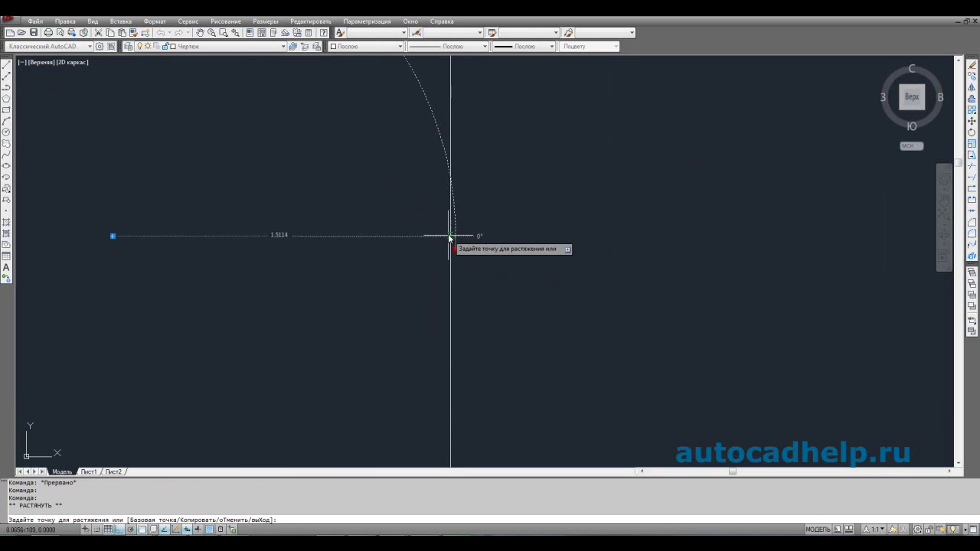
{"action": "left_click", "coordinate": [455, 249]}
{"action": "key", "text": "Escape"}
{"action": "scroll", "coordinate": [462, 266], "scroll_direction": "down", "scroll_amount": 3}
{"action": "scroll", "coordinate": [462, 267], "scroll_direction": "down", "scroll_amount": 5}
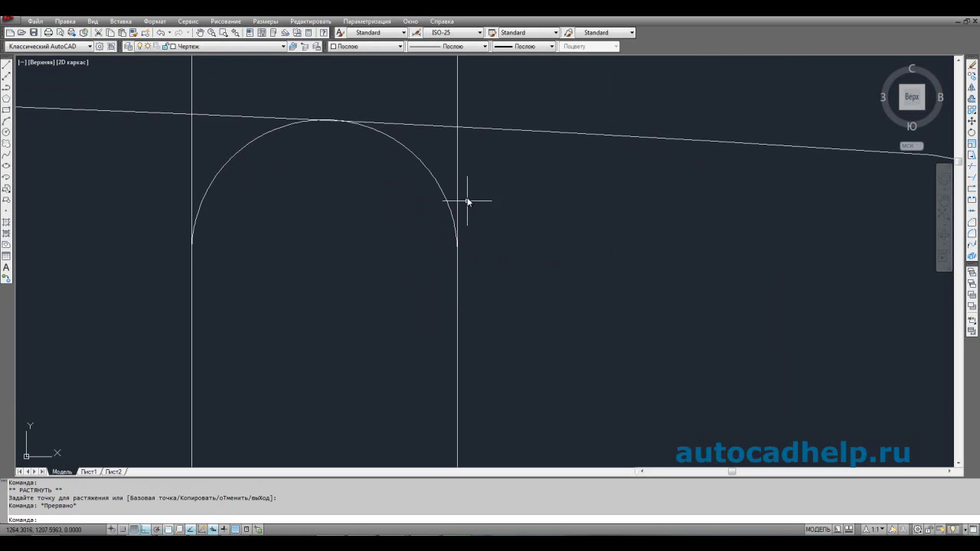
- Shorten the slot's right and left lines so both end at the arc
{"action": "left_click", "coordinate": [477, 186]}
{"action": "left_click", "coordinate": [455, 157]}
{"action": "scroll", "coordinate": [463, 196], "scroll_direction": "up", "scroll_amount": 3}
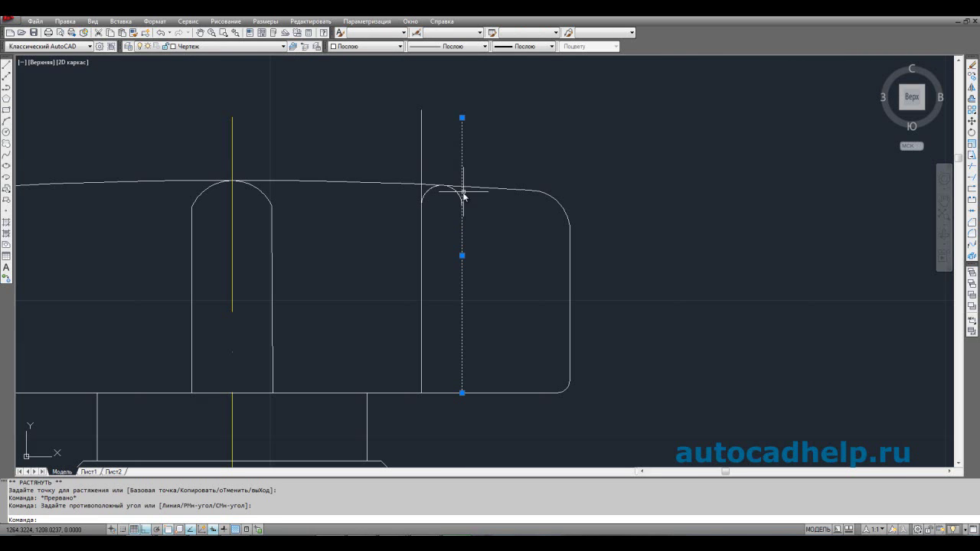
{"action": "left_click", "coordinate": [462, 119]}
{"action": "left_click", "coordinate": [462, 201]}
{"action": "key", "text": "Escape"}
{"action": "left_click", "coordinate": [452, 155]}
{"action": "left_click", "coordinate": [414, 123]}
{"action": "left_click", "coordinate": [421, 110]}
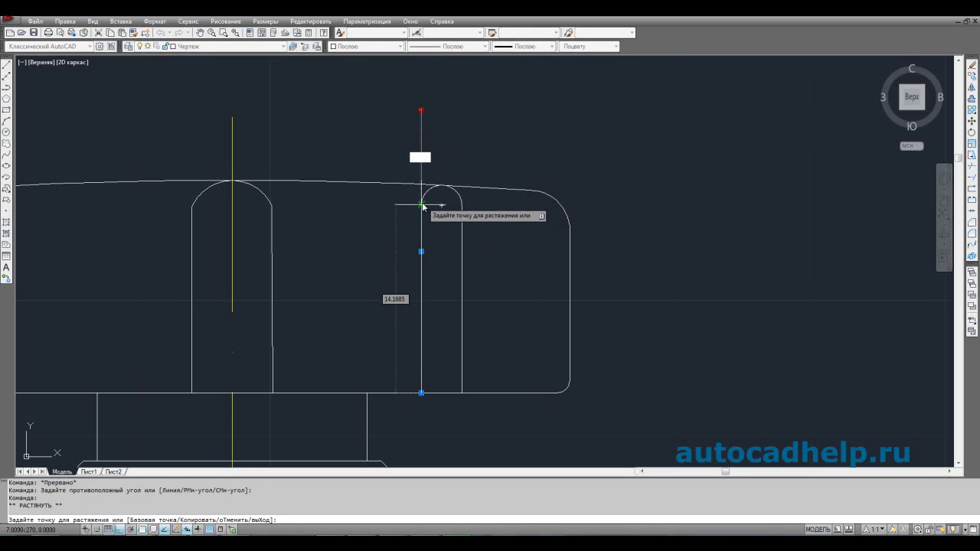
{"action": "left_click", "coordinate": [421, 202]}
{"action": "key", "text": "Escape"}
{"action": "scroll", "coordinate": [462, 215], "scroll_direction": "up", "scroll_amount": 3}
{"action": "scroll", "coordinate": [459, 206], "scroll_direction": "down", "scroll_amount": 5}
- Select the slot's two lines and arc for mirroring
{"action": "left_click", "coordinate": [498, 287]}
{"action": "left_click", "coordinate": [418, 208]}
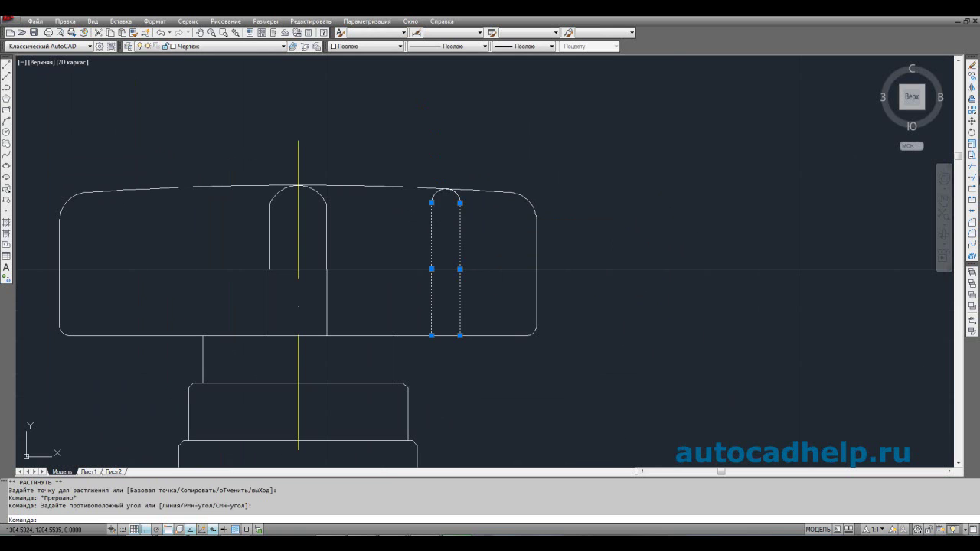
{"action": "left_click", "coordinate": [972, 87]}
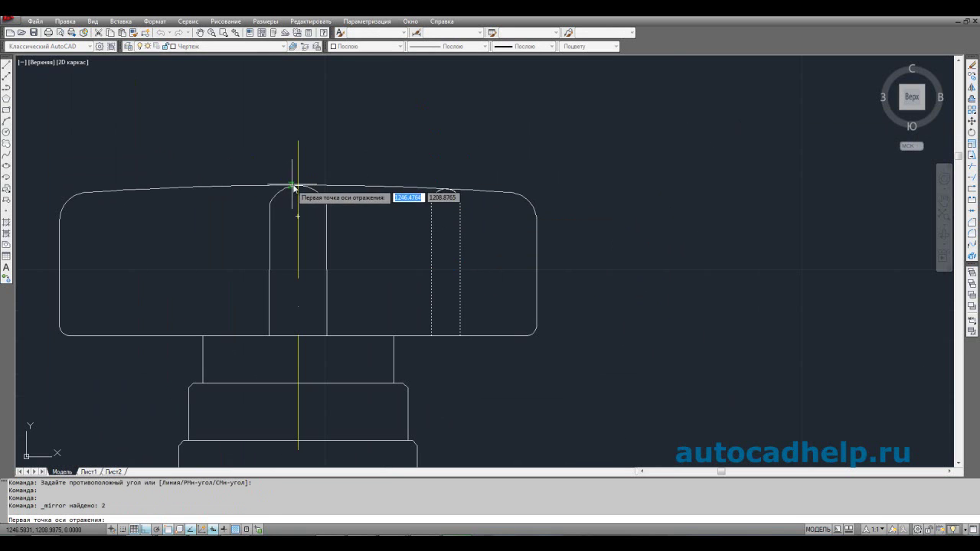
- Mirror the right slot's arc and lines across the yellow centre line, keeping the original
{"action": "scroll", "coordinate": [293, 187], "scroll_direction": "up", "scroll_amount": 5}
{"action": "left_click", "coordinate": [294, 188]}
{"action": "scroll", "coordinate": [319, 245], "scroll_direction": "down", "scroll_amount": 4}
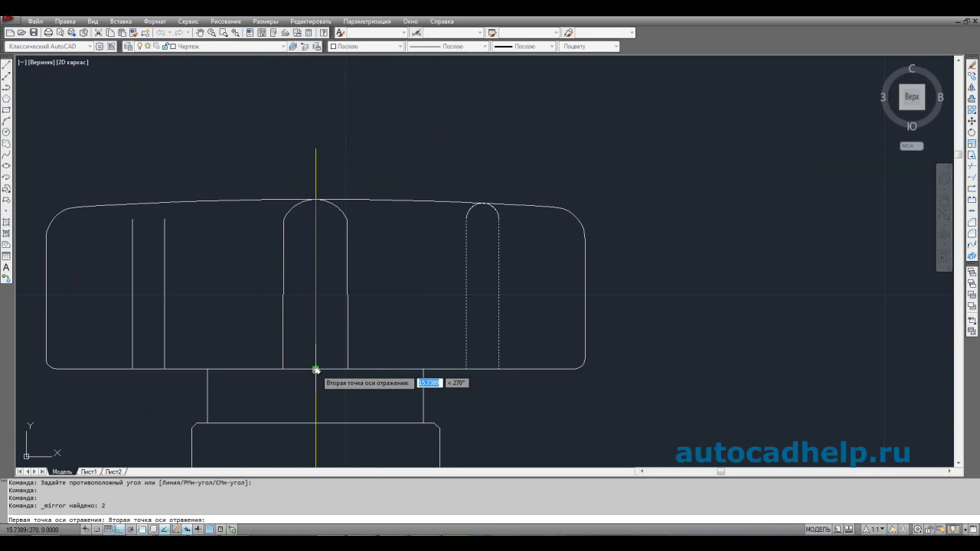
{"action": "key", "text": "Escape"}
{"action": "key", "text": "Escape"}
{"action": "left_click", "coordinate": [505, 232]}
{"action": "left_click", "coordinate": [462, 211]}
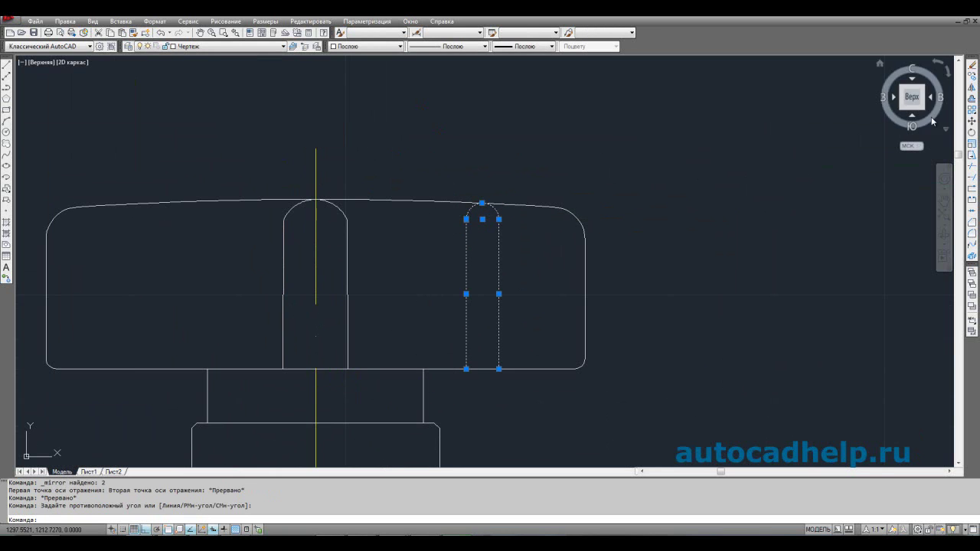
{"action": "left_click", "coordinate": [972, 87]}
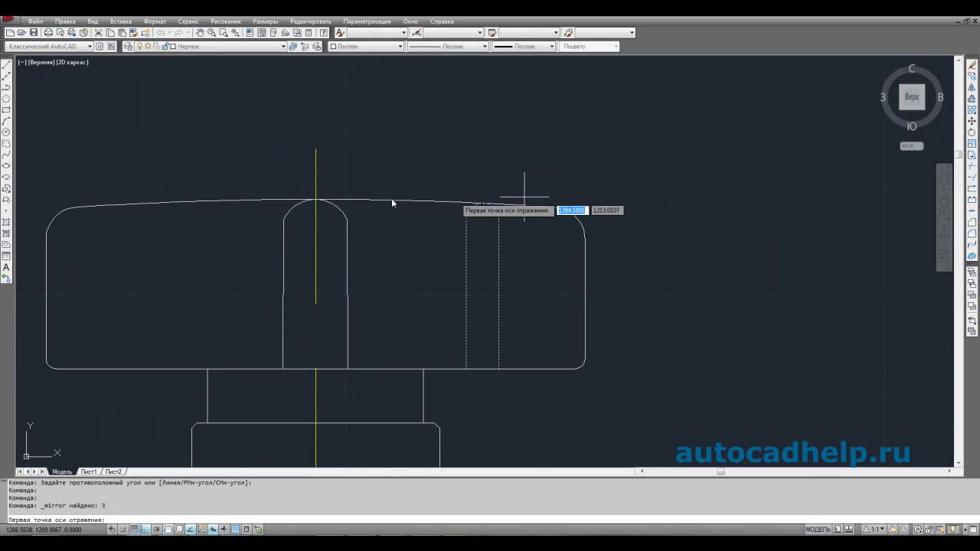
{"action": "left_click", "coordinate": [319, 207]}
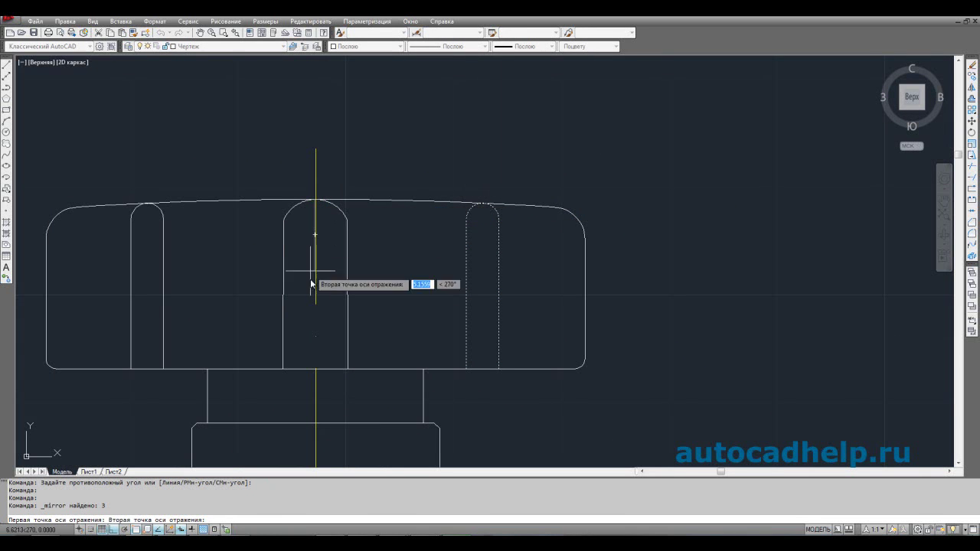
{"action": "left_click", "coordinate": [320, 372]}
{"action": "key", "text": "Return"}
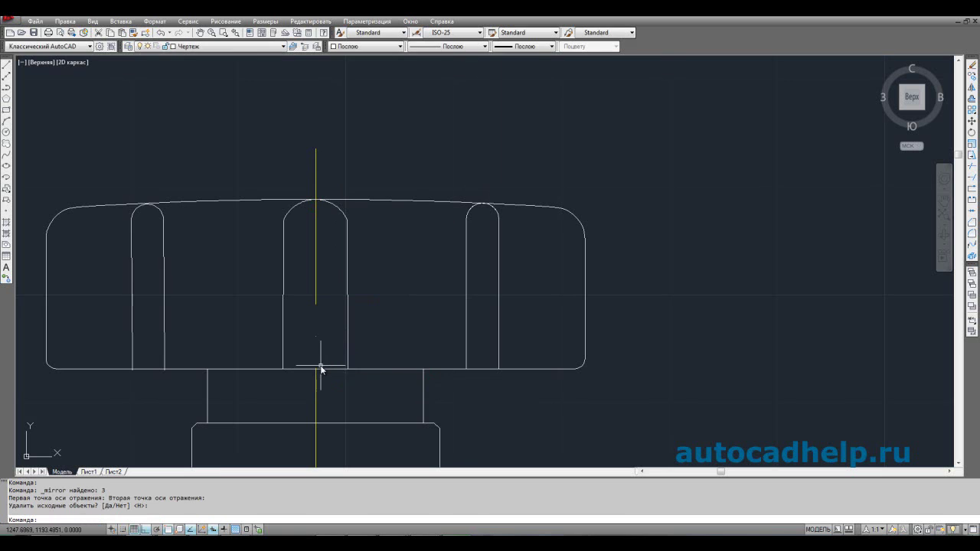
- Zoom and pan to bring the whole handwheel back into view
{"action": "scroll", "coordinate": [346, 337], "scroll_direction": "down", "scroll_amount": 4}
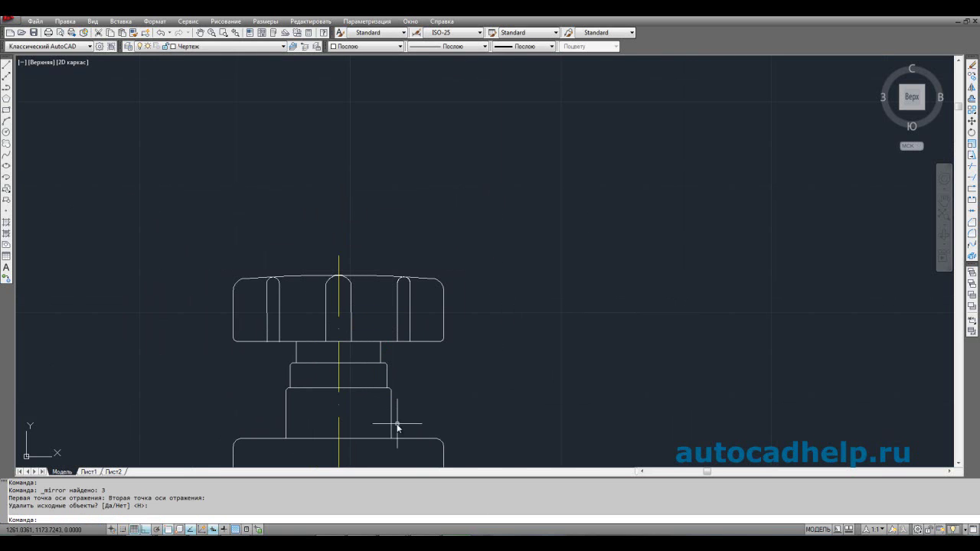
{"action": "scroll", "coordinate": [280, 321], "scroll_direction": "up", "scroll_amount": 4}
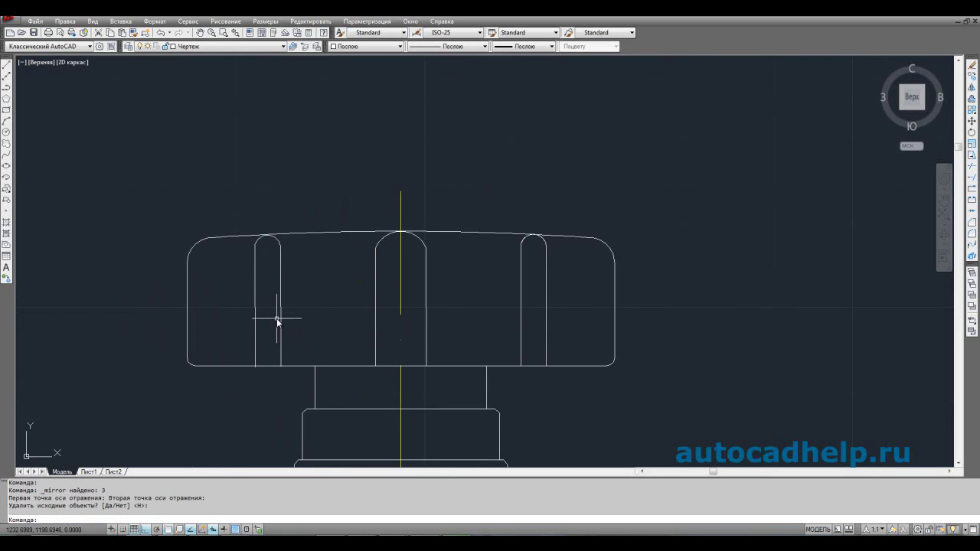
{"action": "scroll", "coordinate": [280, 322], "scroll_direction": "down", "scroll_amount": 2}
{"action": "scroll", "coordinate": [280, 322], "scroll_direction": "up", "scroll_amount": 3}
{"action": "scroll", "coordinate": [628, 323], "scroll_direction": "down", "scroll_amount": 4}
{"action": "scroll", "coordinate": [459, 306], "scroll_direction": "up", "scroll_amount": 3}
{"action": "left_click", "coordinate": [663, 311]}
{"action": "scroll", "coordinate": [594, 227], "scroll_direction": "down", "scroll_amount": 2}
{"action": "scroll", "coordinate": [603, 225], "scroll_direction": "down", "scroll_amount": 1}
{"action": "key", "text": "Escape"}
{"action": "middle_click_drag", "start_coordinate": [604, 225], "coordinate": [359, 221]}
{"action": "scroll", "coordinate": [359, 221], "scroll_direction": "down", "scroll_amount": 2}
- Draw a vertical line from the handwheel's bottom edge down into the block below
{"action": "scroll", "coordinate": [359, 221], "scroll_direction": "down", "scroll_amount": 1}
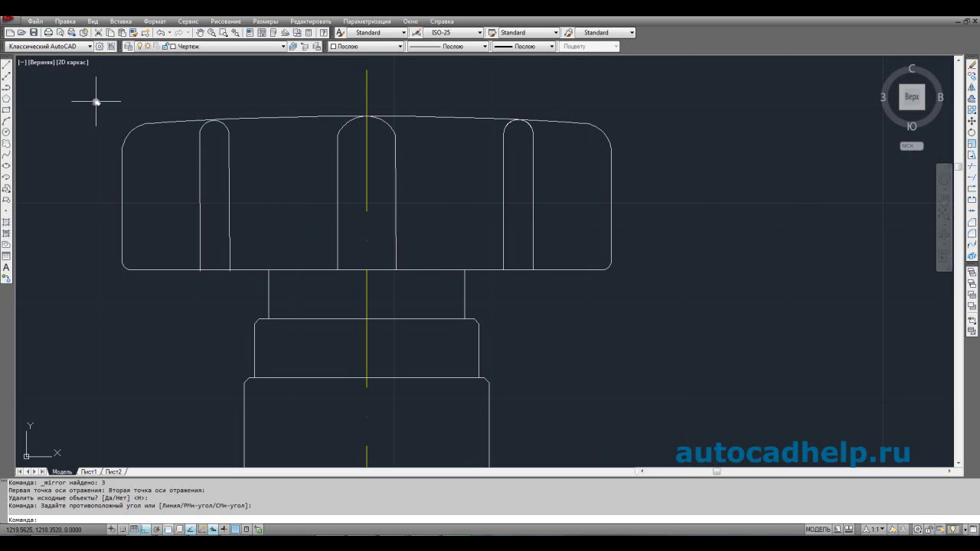
{"action": "left_click", "coordinate": [7, 65]}
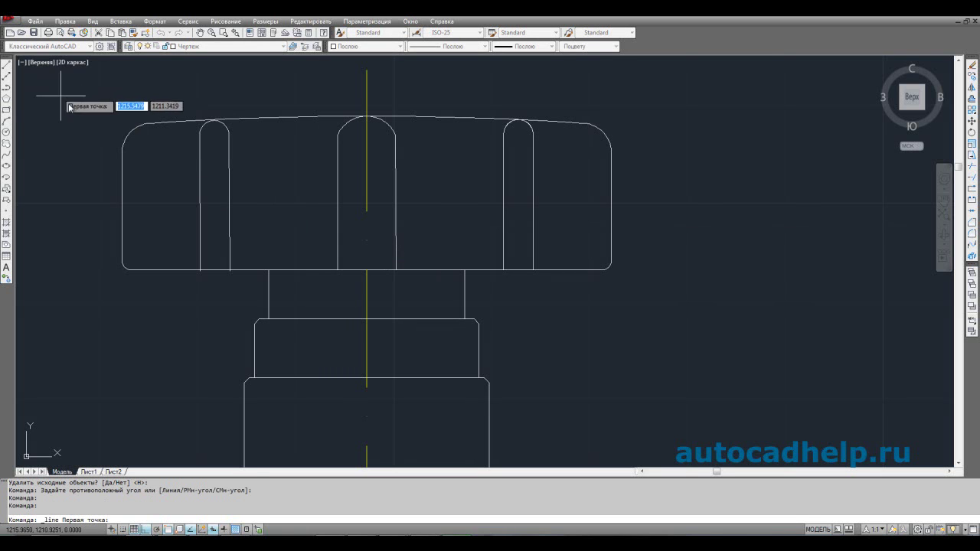
{"action": "scroll", "coordinate": [260, 249], "scroll_direction": "up", "scroll_amount": 3}
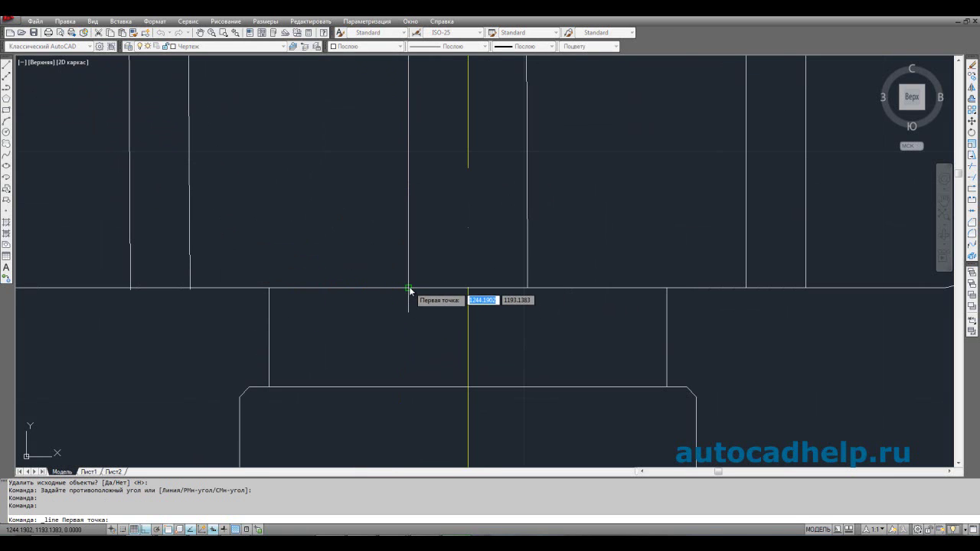
{"action": "left_click", "coordinate": [409, 289]}
{"action": "type", "text": "1"}
{"action": "key", "text": "Return"}
{"action": "left_click", "coordinate": [388, 387]}
{"action": "key", "text": "Return"}
- Mirror that vertical line across the centreline, keeping the original
{"action": "left_click", "coordinate": [408, 345]}
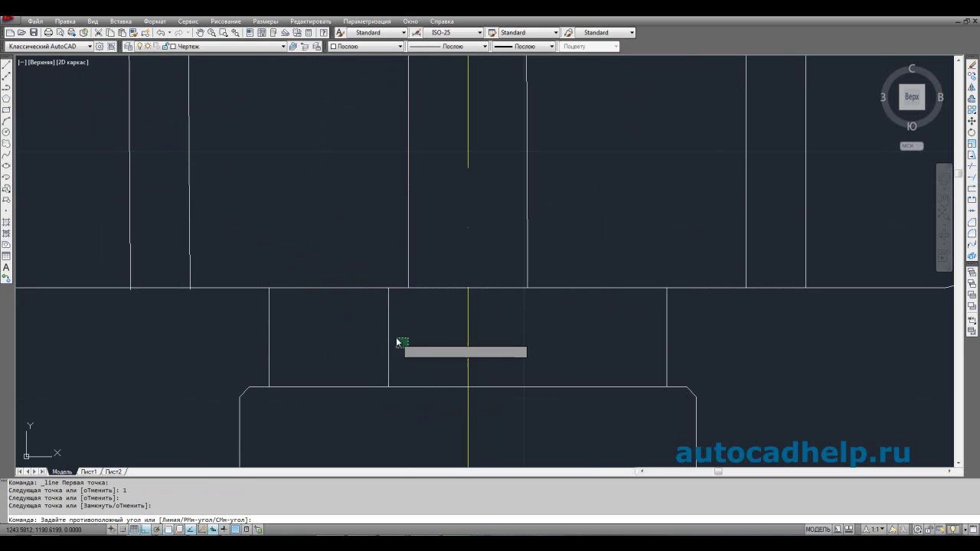
{"action": "left_click", "coordinate": [360, 295]}
{"action": "left_click", "coordinate": [971, 88]}
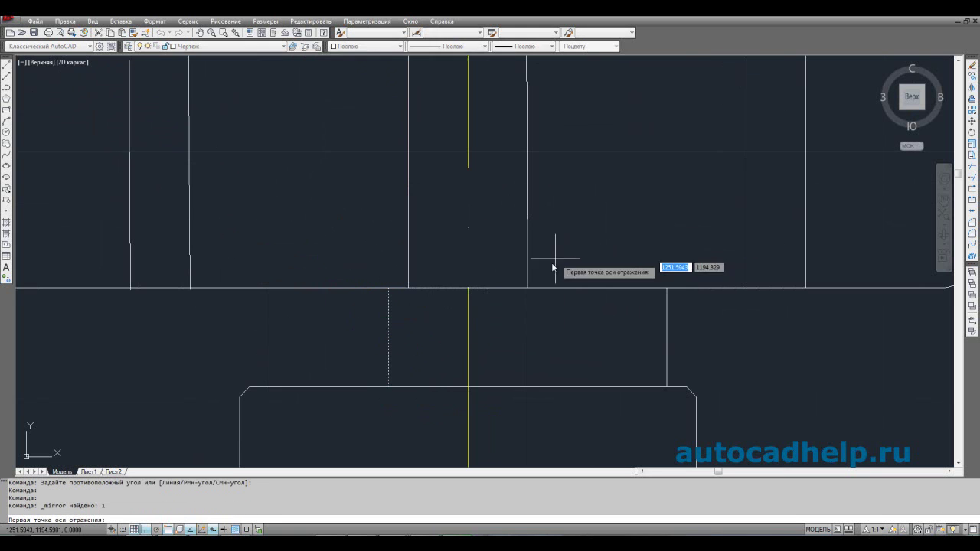
{"action": "left_click", "coordinate": [467, 287]}
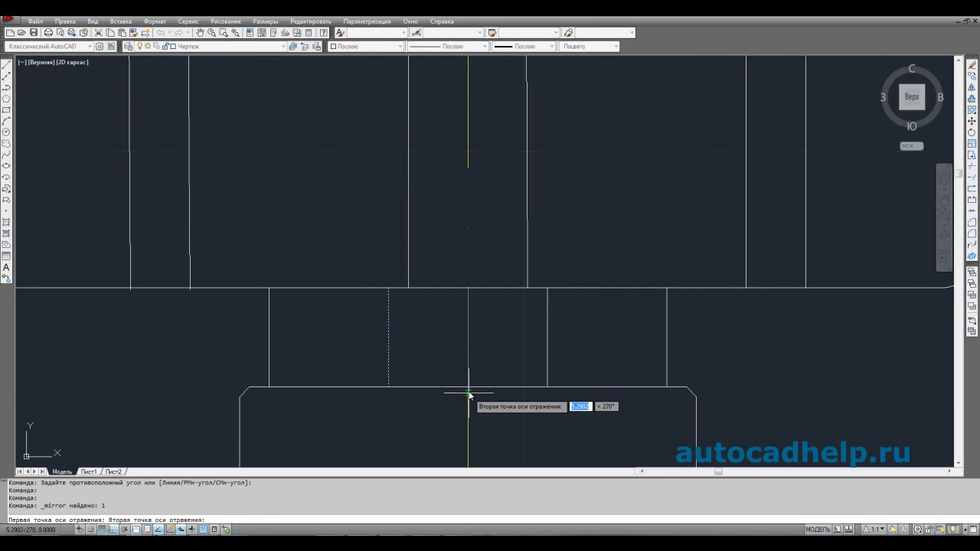
{"action": "left_click", "coordinate": [468, 393]}
{"action": "key", "text": "Return"}
- Draw another vertical line spanning the block from its top edge to its bottom edge
{"action": "scroll", "coordinate": [480, 397], "scroll_direction": "down", "scroll_amount": 3}
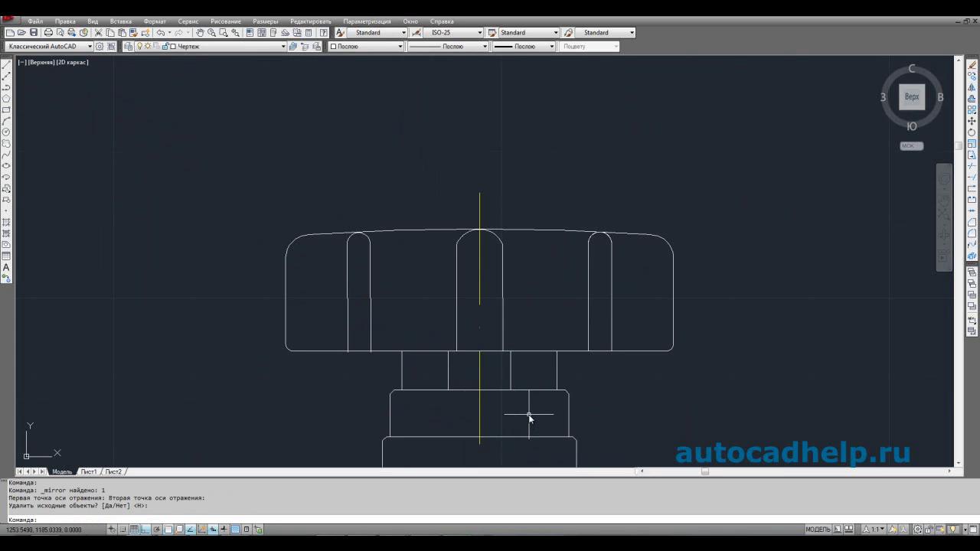
{"action": "scroll", "coordinate": [522, 365], "scroll_direction": "down", "scroll_amount": 2}
{"action": "middle_click_drag", "start_coordinate": [521, 365], "coordinate": [513, 345]}
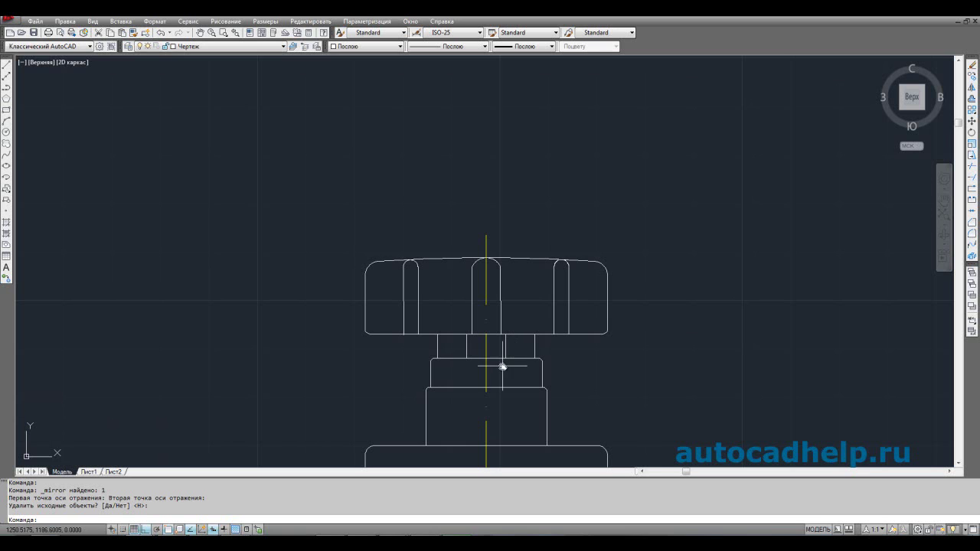
{"action": "middle_click_drag", "start_coordinate": [502, 367], "coordinate": [487, 343]}
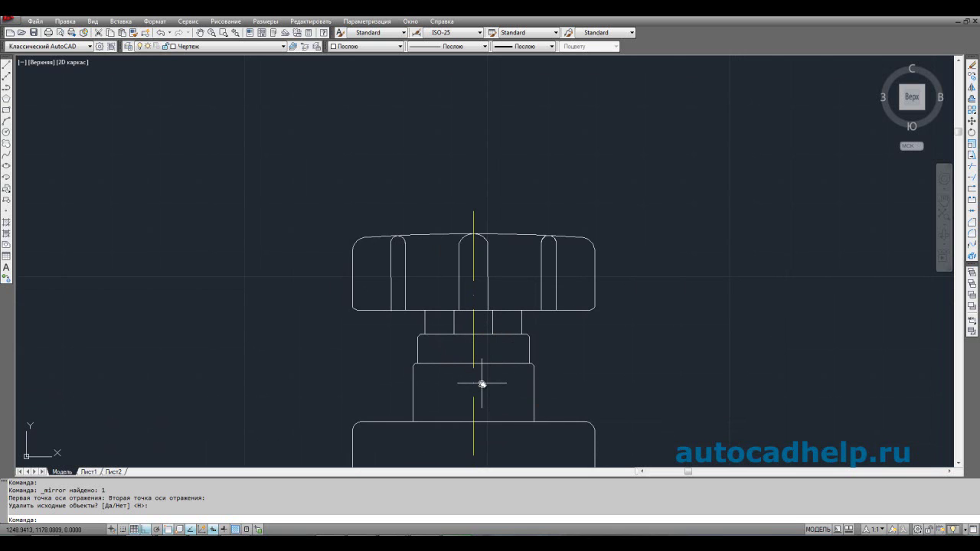
{"action": "scroll", "coordinate": [463, 346], "scroll_direction": "up", "scroll_amount": 4}
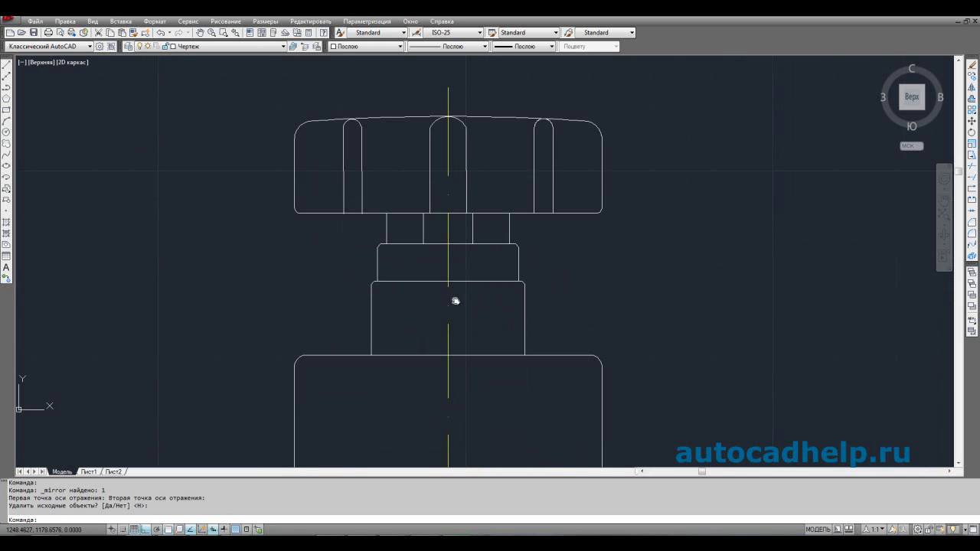
{"action": "left_click", "coordinate": [7, 67]}
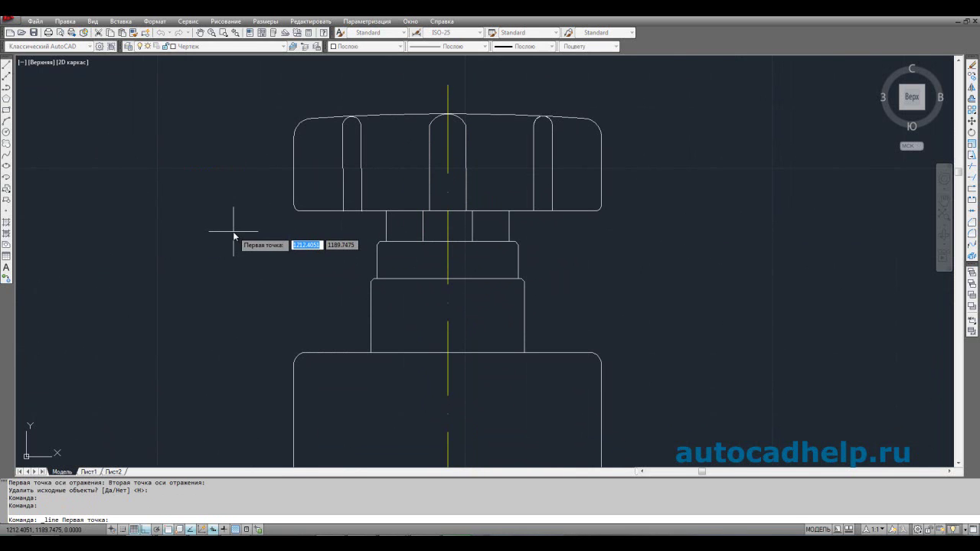
{"action": "left_click", "coordinate": [404, 279]}
{"action": "left_click", "coordinate": [405, 353]}
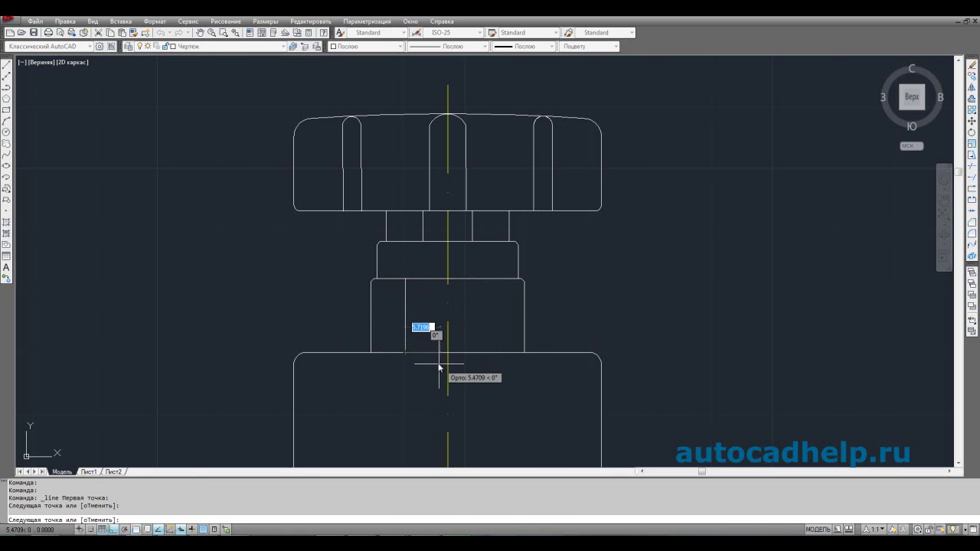
{"action": "key", "text": "Return"}
- Mirror the second vertical line across the centreline, keeping the original
{"action": "left_click", "coordinate": [403, 304]}
{"action": "left_click", "coordinate": [419, 307]}
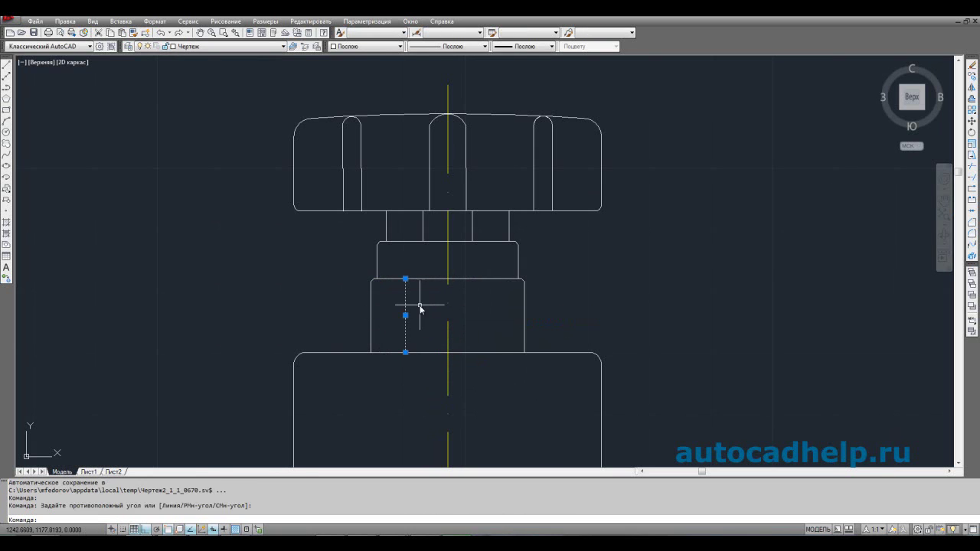
{"action": "left_click", "coordinate": [972, 88]}
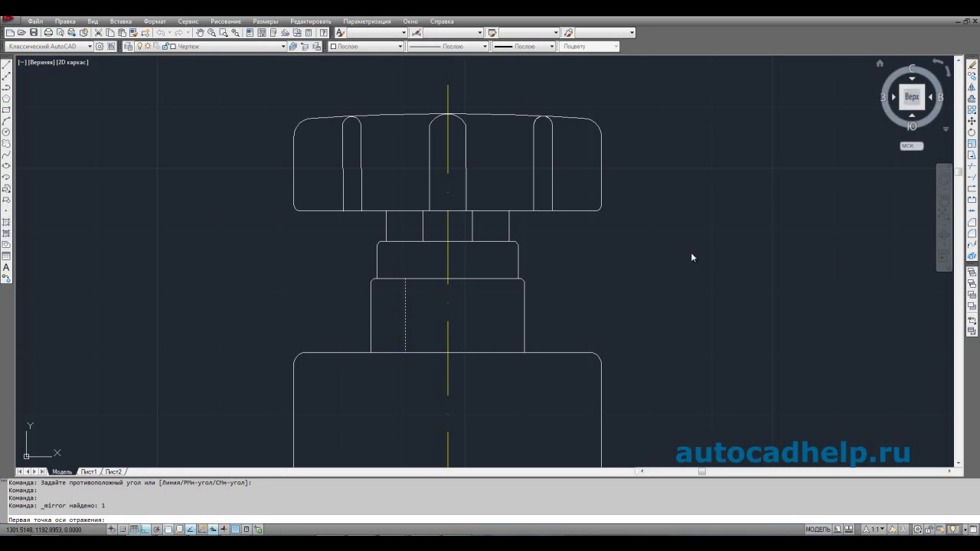
{"action": "left_click", "coordinate": [448, 279]}
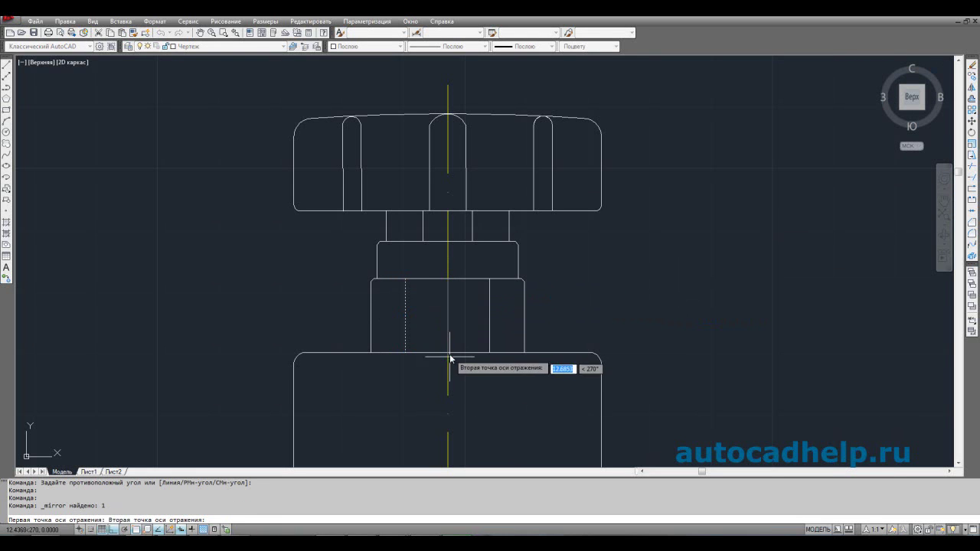
{"action": "left_click", "coordinate": [450, 353]}
{"action": "key", "text": "Return"}
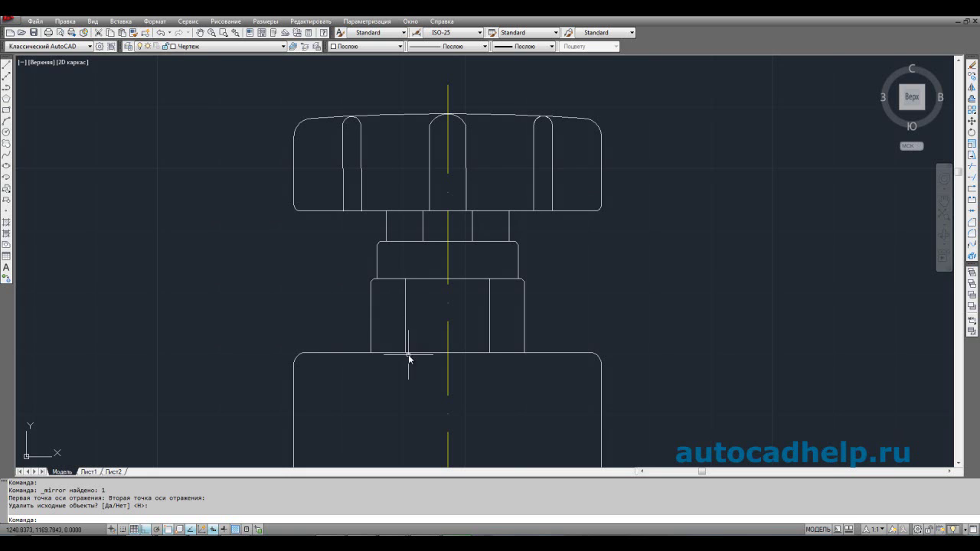
{"action": "left_click", "coordinate": [7, 120]}
{"action": "scroll", "coordinate": [390, 292], "scroll_direction": "up", "scroll_amount": 5}
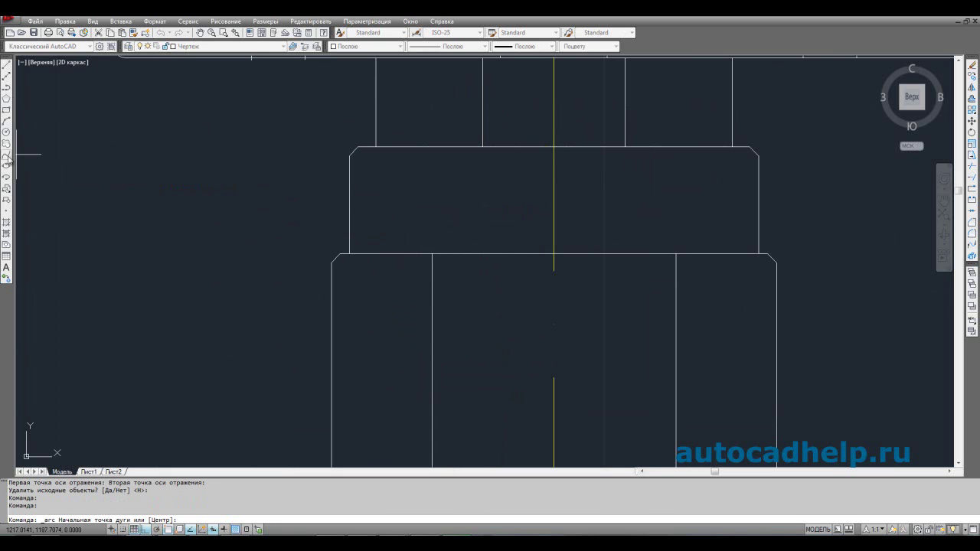
{"action": "left_click", "coordinate": [6, 155]}
{"action": "left_click", "coordinate": [332, 295]}
{"action": "left_click", "coordinate": [385, 282]}
{"action": "key", "text": "F8"}
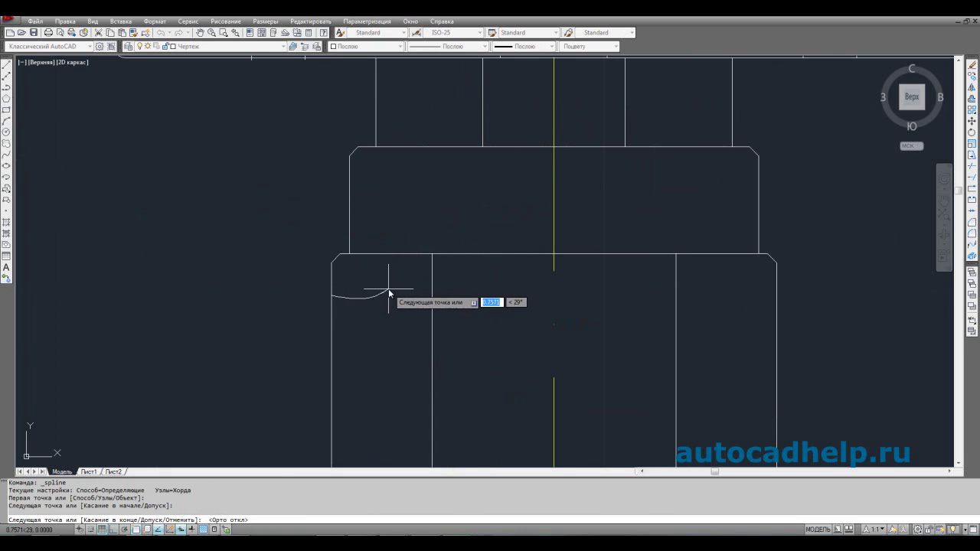
{"action": "key", "text": "Escape"}
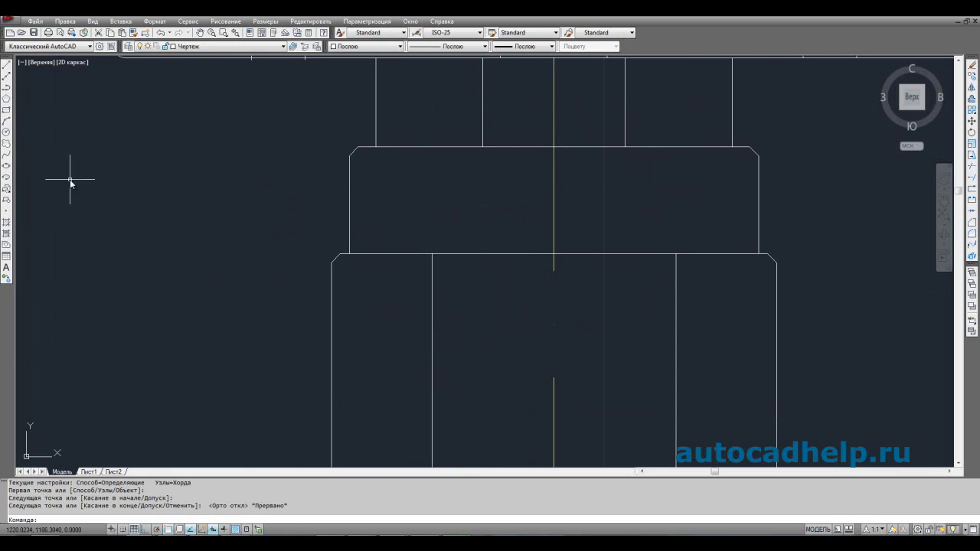
{"action": "left_click", "coordinate": [7, 155]}
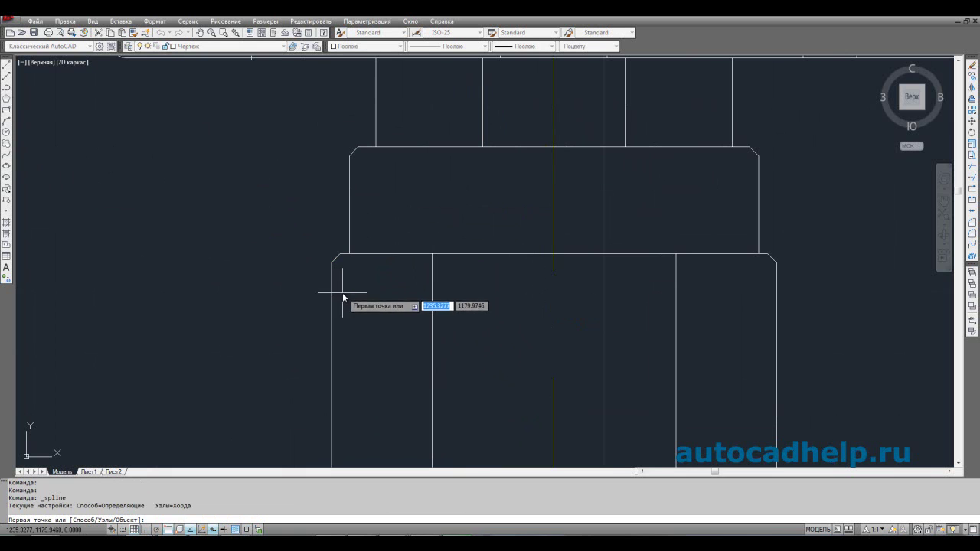
{"action": "left_click", "coordinate": [332, 276]}
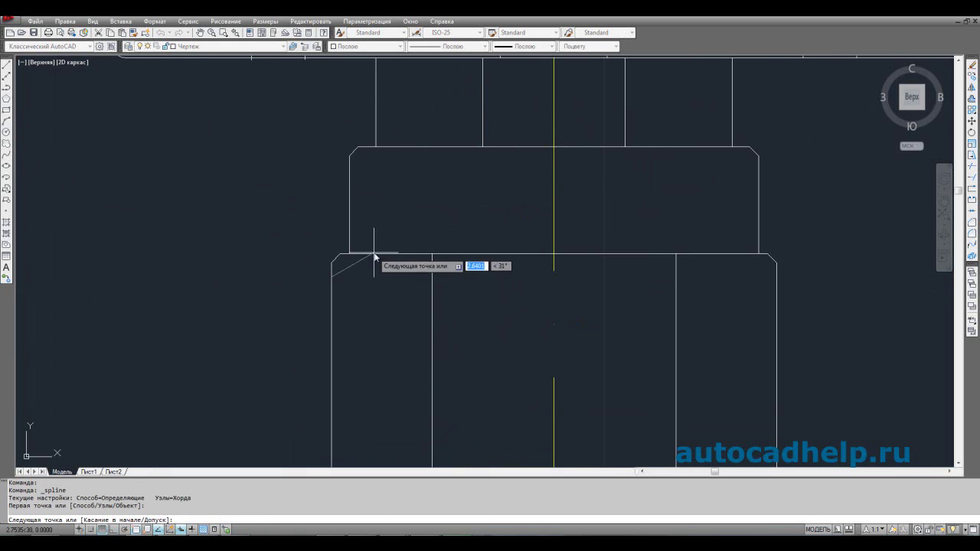
{"action": "left_click", "coordinate": [375, 253]}
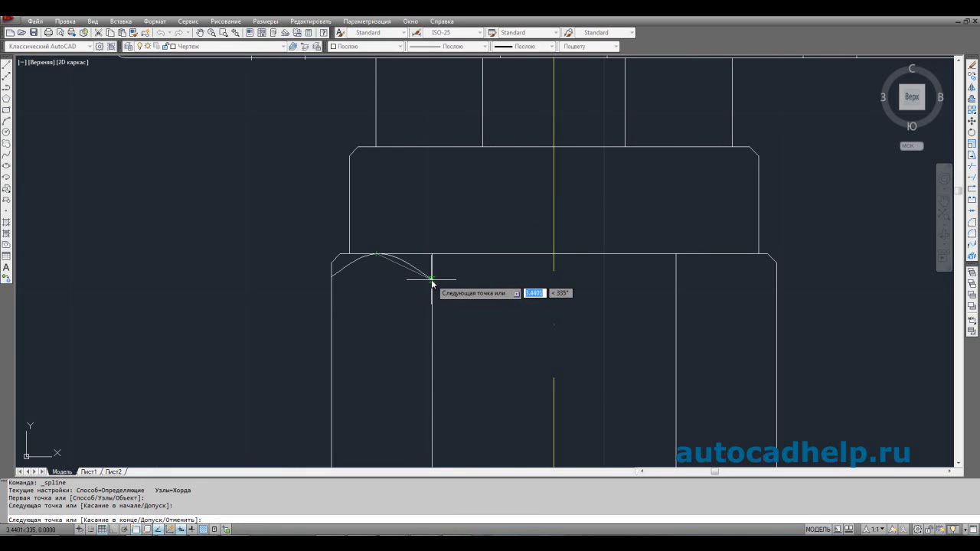
{"action": "left_click", "coordinate": [432, 281]}
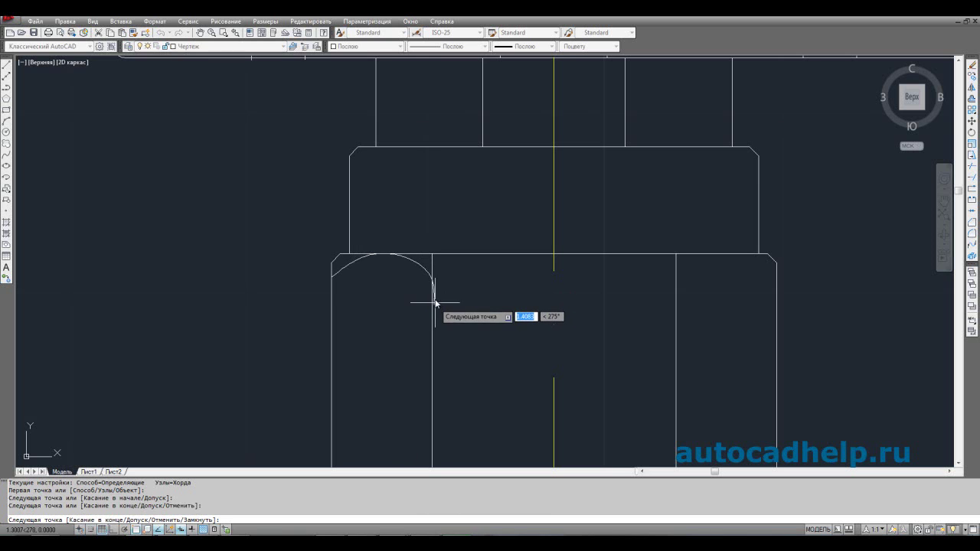
{"action": "key", "text": "Return"}
{"action": "left_click", "coordinate": [392, 259]}
{"action": "left_click", "coordinate": [375, 254]}
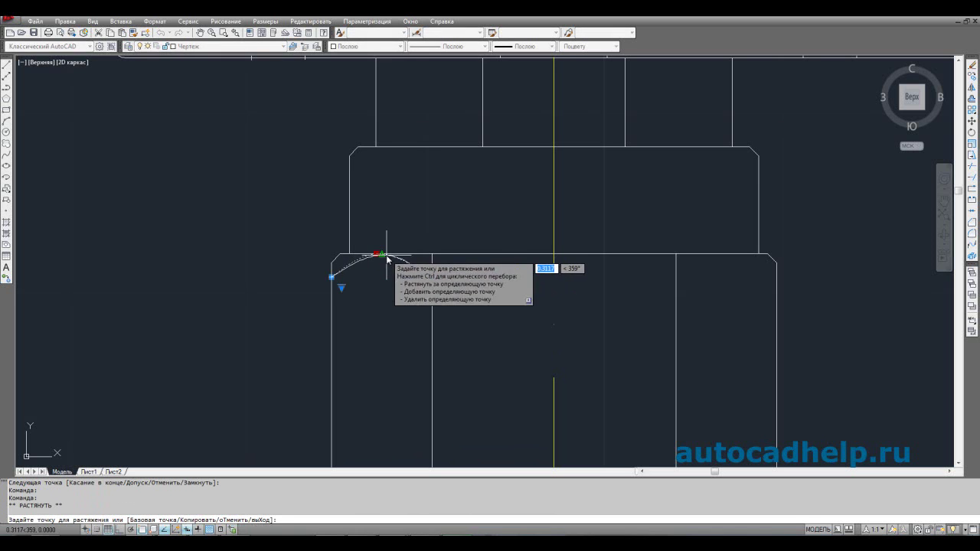
{"action": "left_click", "coordinate": [387, 257]}
{"action": "mouse_move", "coordinate": [387, 254]}
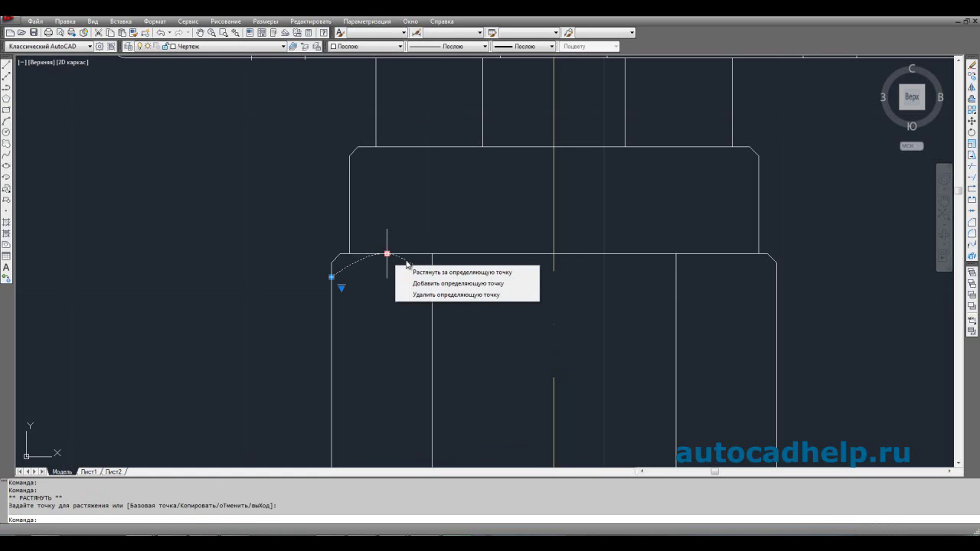
{"action": "left_click", "coordinate": [432, 281]}
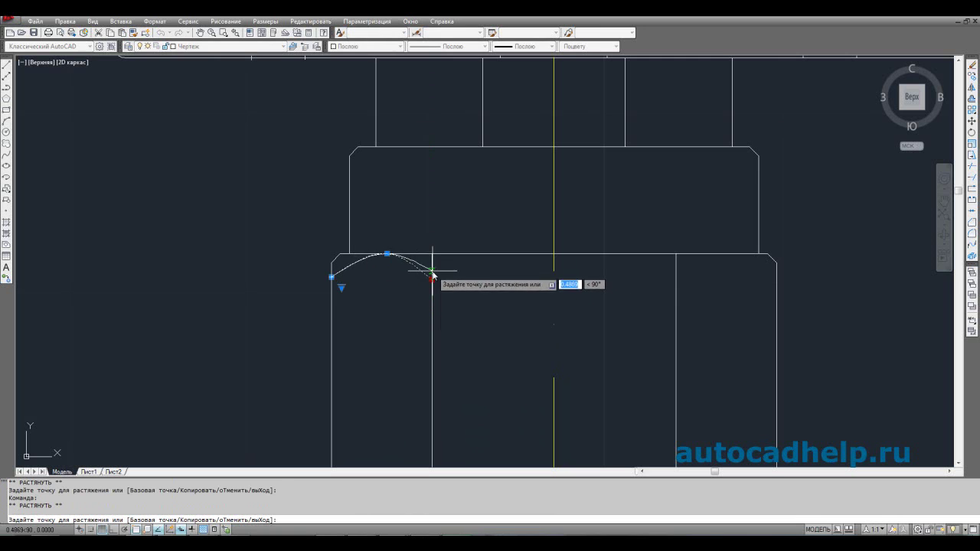
{"action": "left_click", "coordinate": [432, 273]}
{"action": "left_click", "coordinate": [388, 254]}
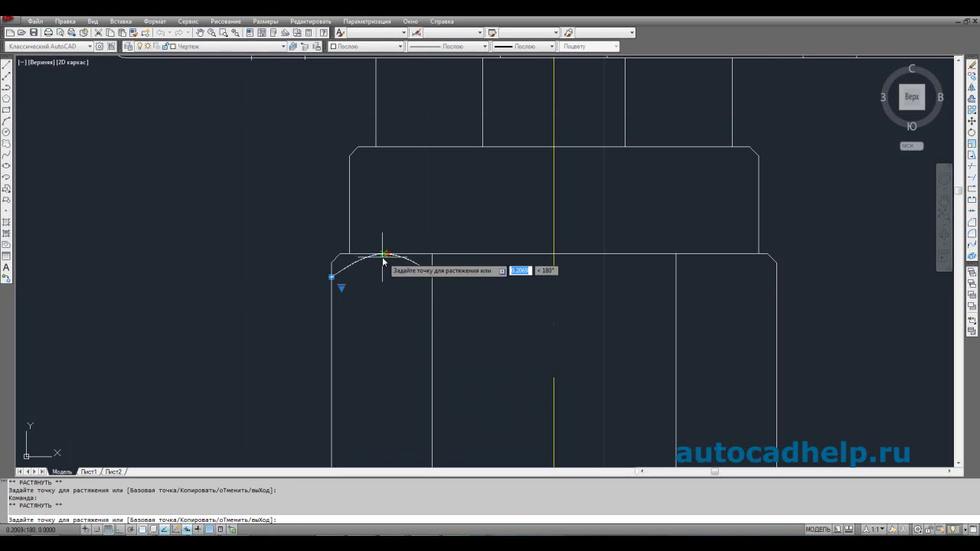
{"action": "left_click", "coordinate": [382, 254]}
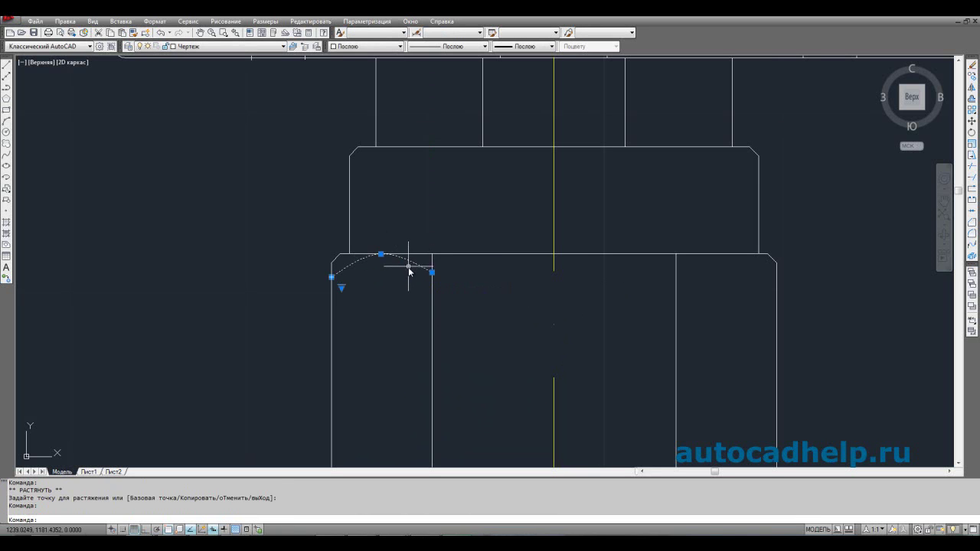
{"action": "left_click", "coordinate": [433, 273]}
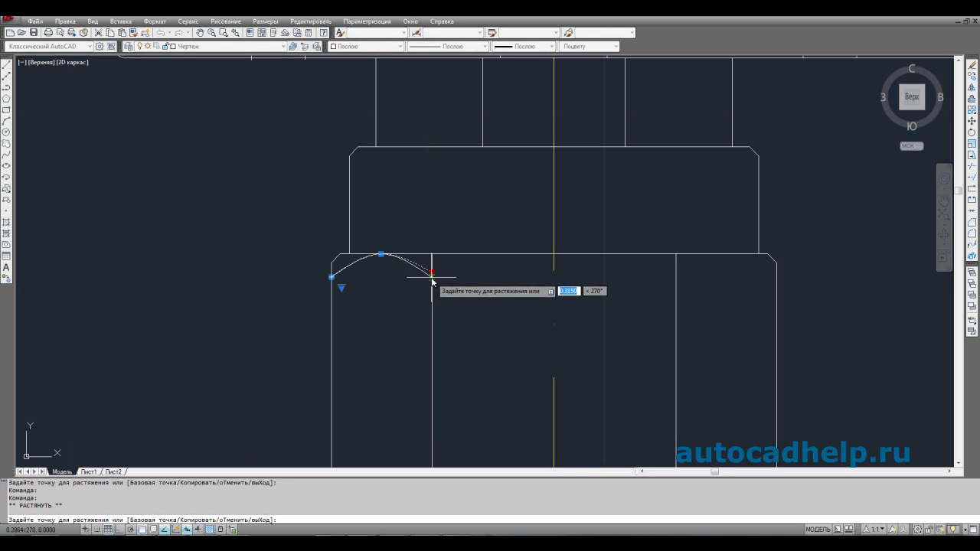
{"action": "left_click", "coordinate": [433, 273]}
{"action": "scroll", "coordinate": [438, 278], "scroll_direction": "up", "scroll_amount": 3}
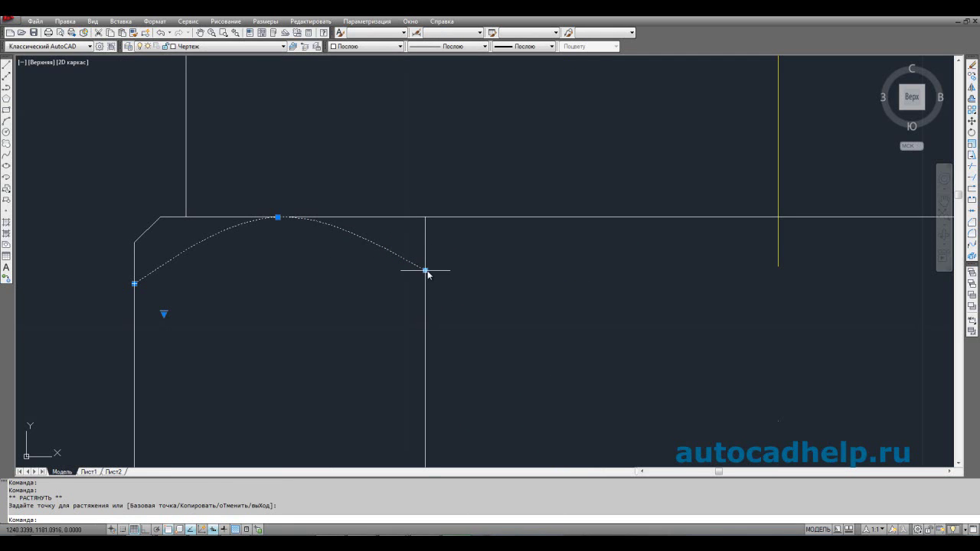
{"action": "left_click", "coordinate": [425, 271]}
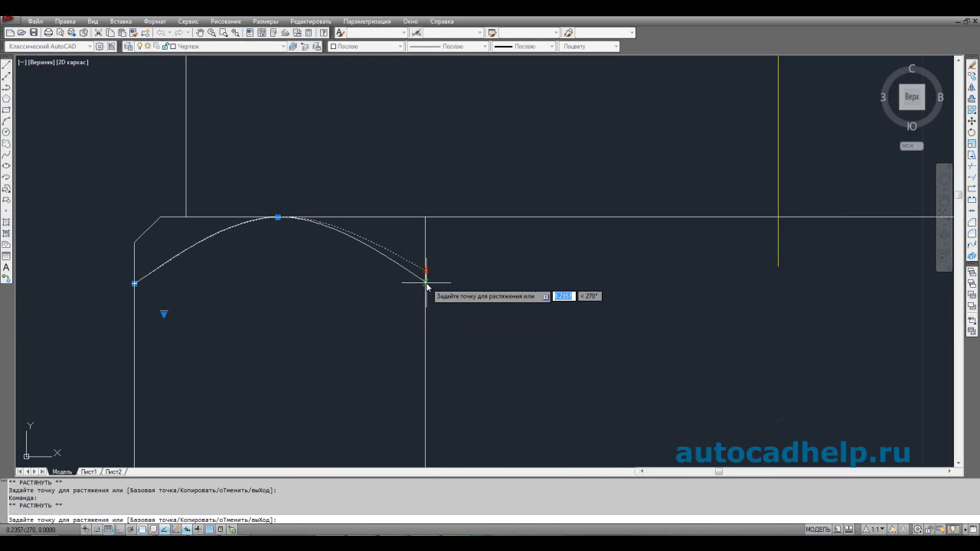
{"action": "left_click", "coordinate": [426, 283]}
{"action": "left_click", "coordinate": [277, 218]}
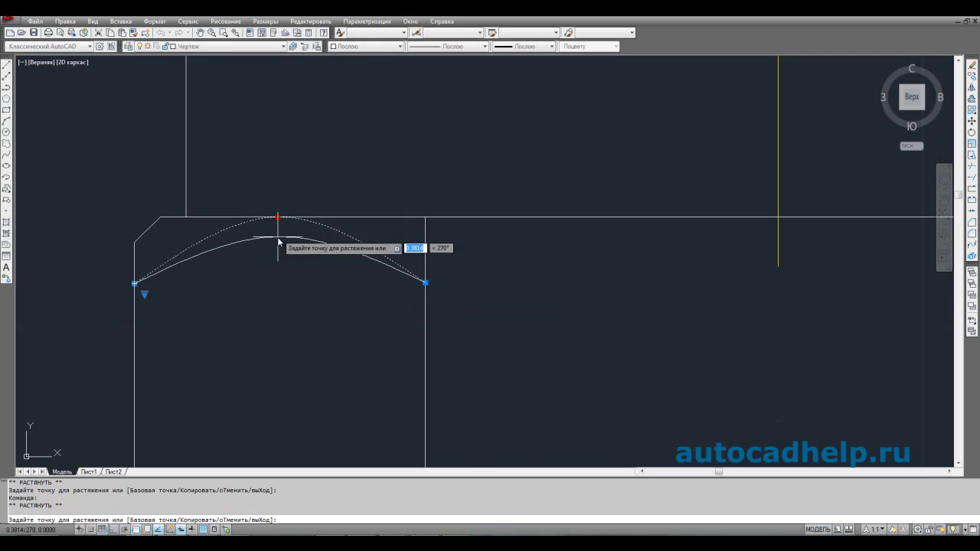
{"action": "left_click", "coordinate": [278, 246]}
{"action": "scroll", "coordinate": [322, 261], "scroll_direction": "down", "scroll_amount": 4}
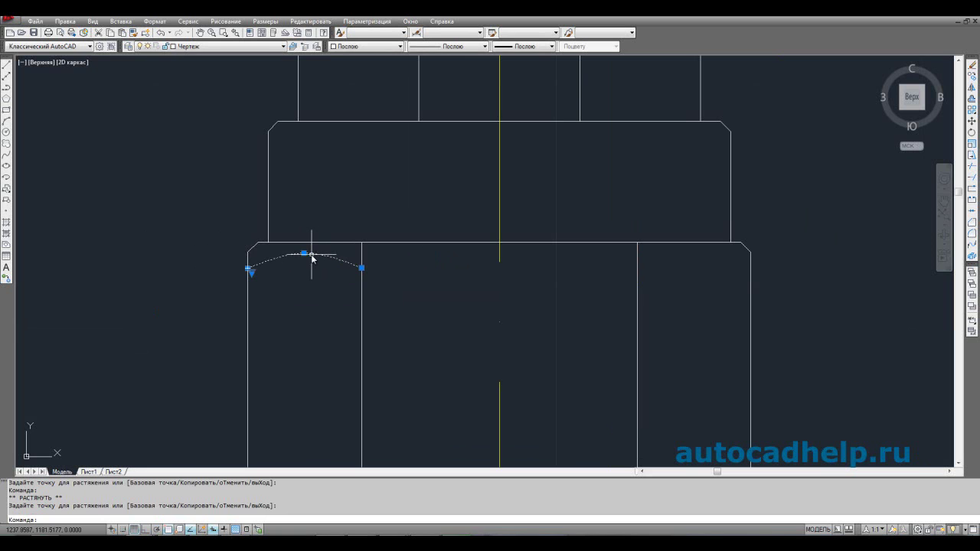
{"action": "key", "text": "Escape"}
{"action": "key", "text": "Escape"}
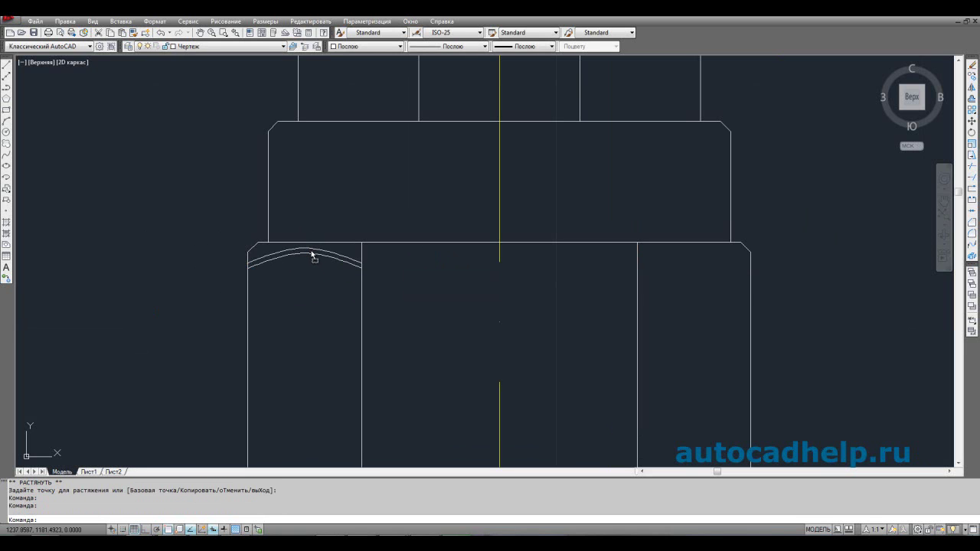
{"action": "left_click", "coordinate": [311, 254]}
{"action": "scroll", "coordinate": [357, 306], "scroll_direction": "down", "scroll_amount": 3}
{"action": "left_click", "coordinate": [352, 285]}
{"action": "left_click", "coordinate": [346, 286]}
{"action": "key", "text": "Delete"}
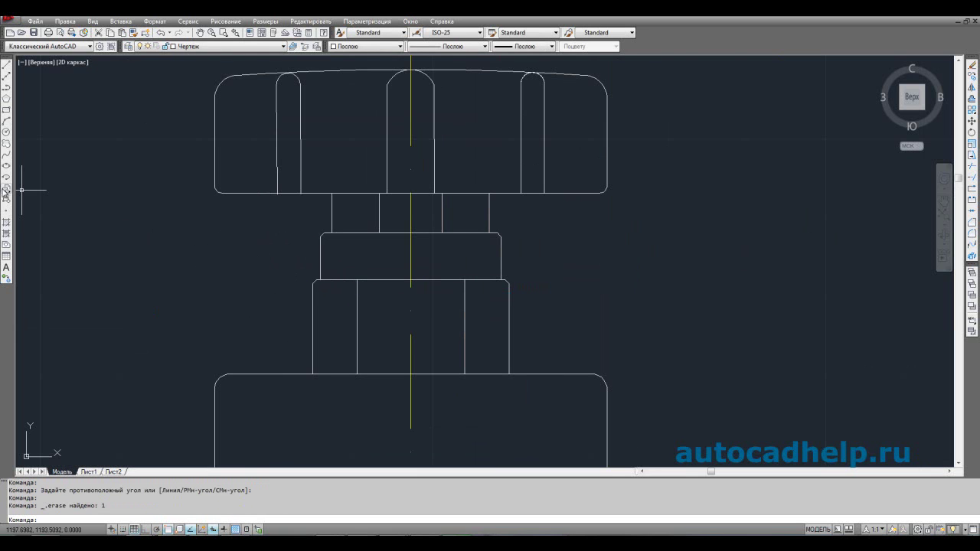
- Try arcs on the hex nut's left face with the End option, discarding two unsatisfactory attempts
{"action": "left_click", "coordinate": [6, 122]}
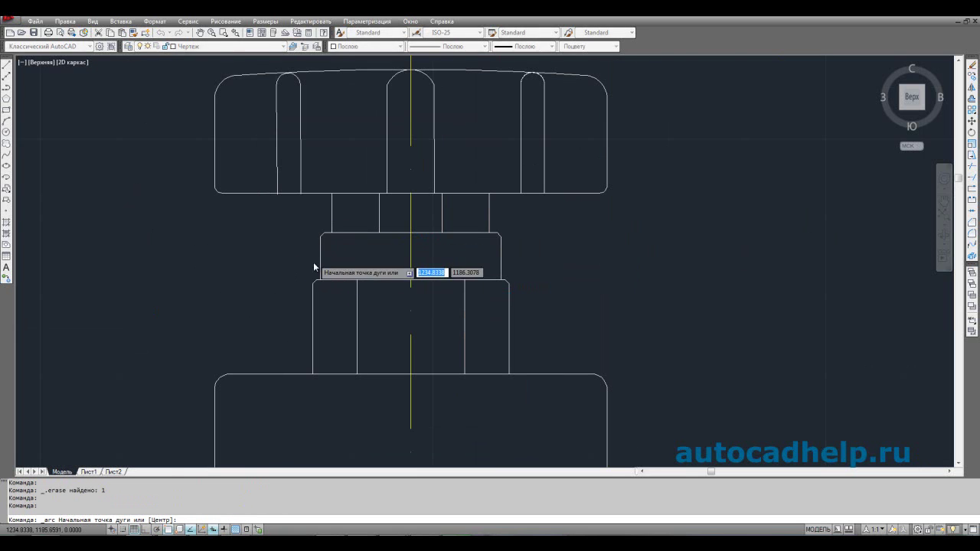
{"action": "scroll", "coordinate": [354, 310], "scroll_direction": "up", "scroll_amount": 5}
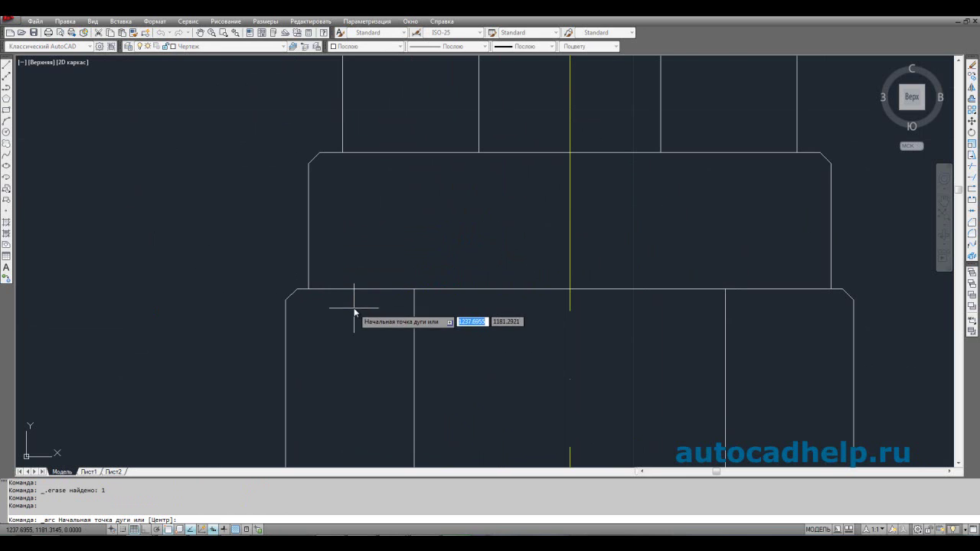
{"action": "left_click", "coordinate": [286, 328]}
{"action": "right_click", "coordinate": [286, 327]}
{"action": "left_click", "coordinate": [363, 385]}
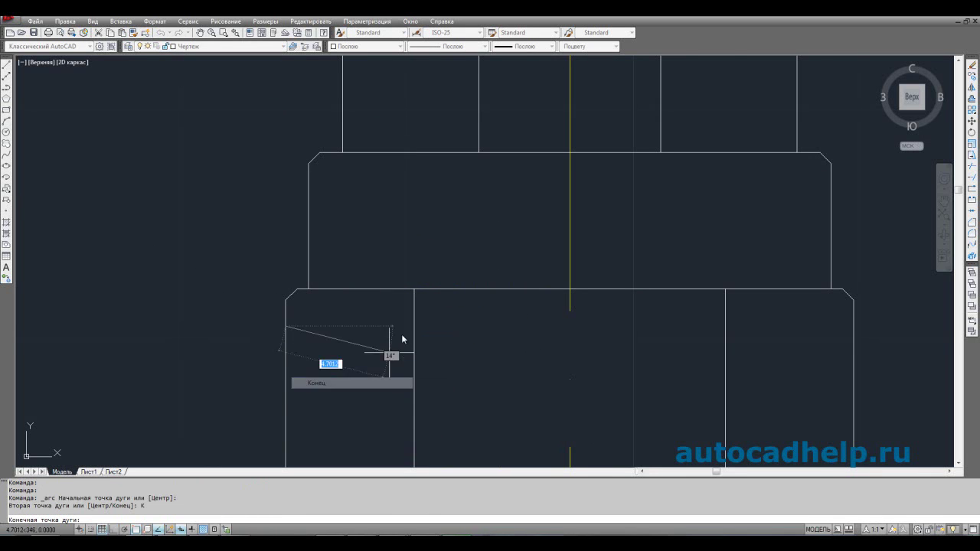
{"action": "left_click", "coordinate": [415, 326]}
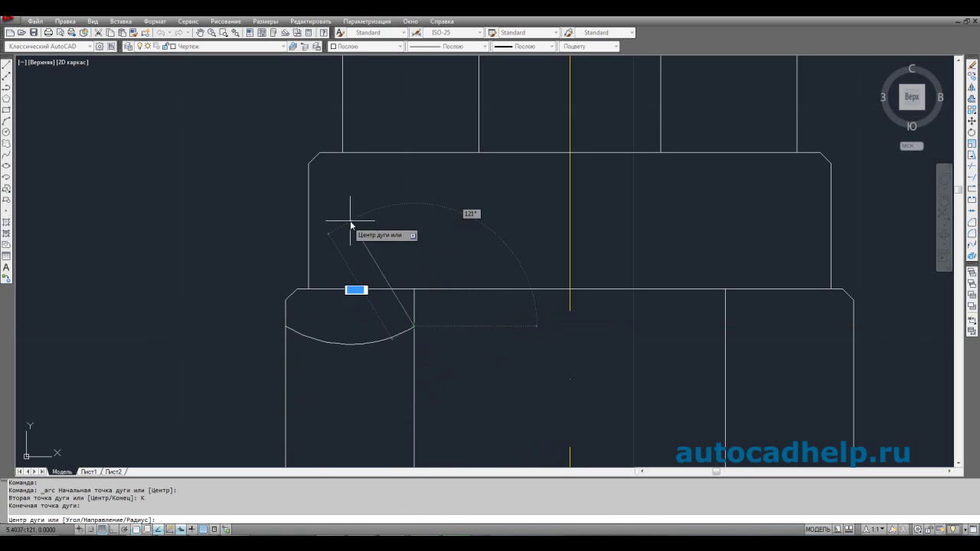
{"action": "key", "text": "Escape"}
{"action": "right_click", "coordinate": [244, 269]}
{"action": "left_click", "coordinate": [277, 274]}
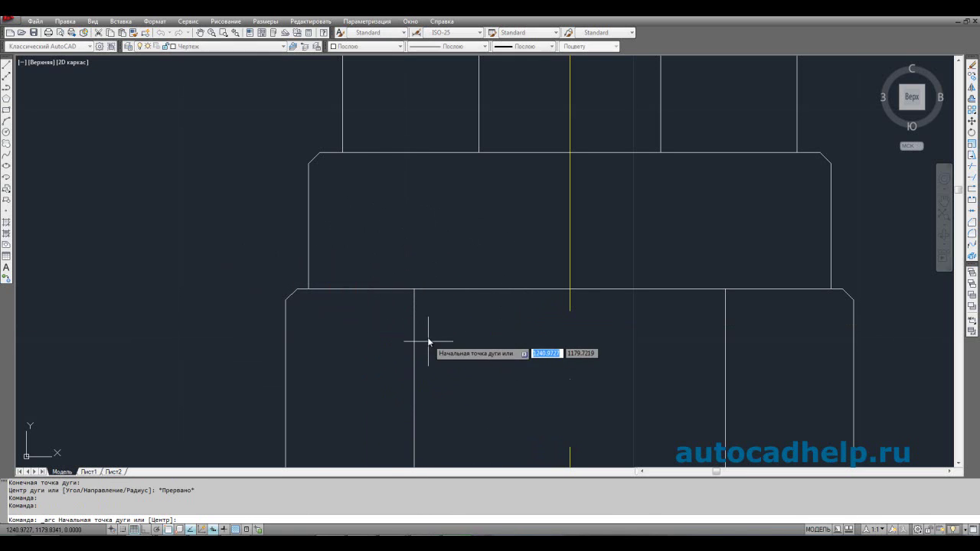
{"action": "left_click", "coordinate": [414, 313]}
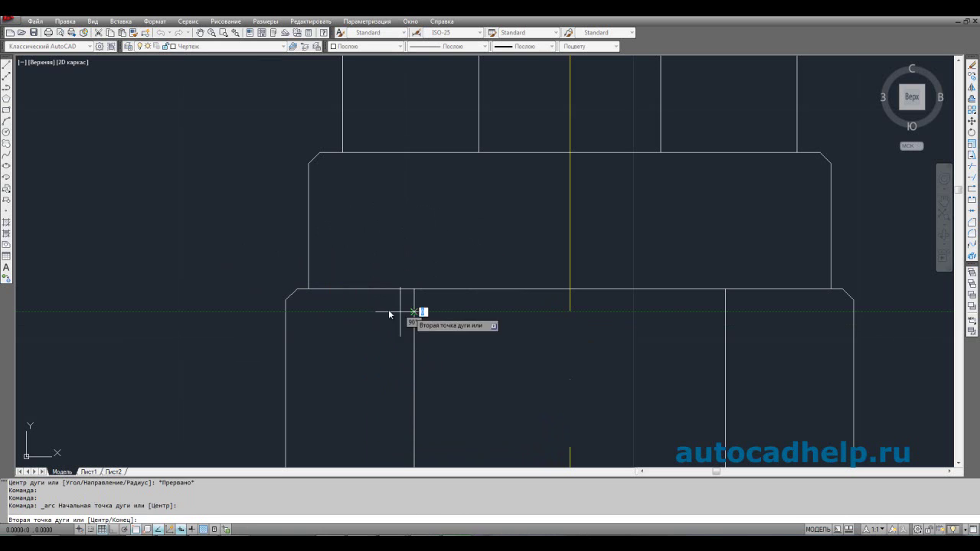
{"action": "left_click", "coordinate": [286, 310]}
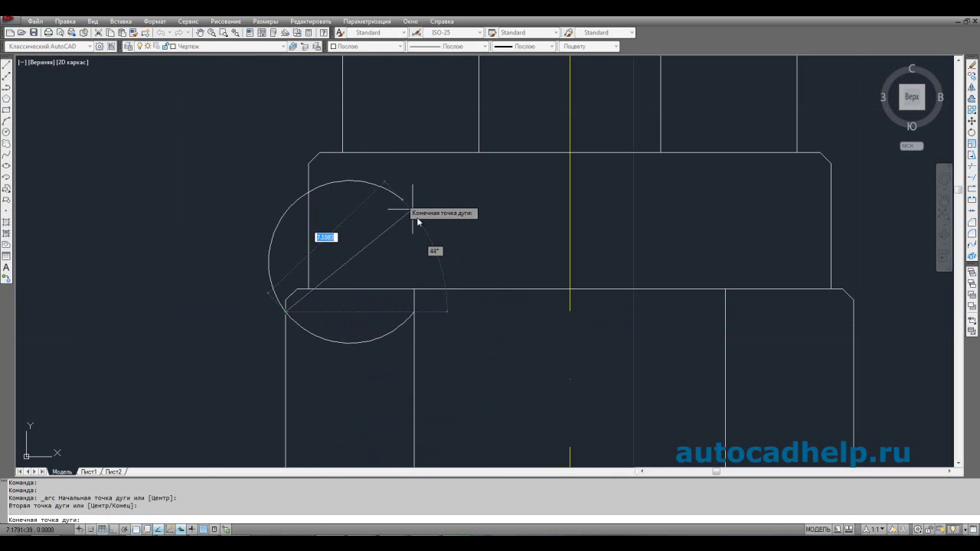
{"action": "key", "text": "Escape"}
- Draw the left face's curved top from the inner face corner to the left edge
{"action": "right_click", "coordinate": [257, 215]}
{"action": "left_click", "coordinate": [290, 221]}
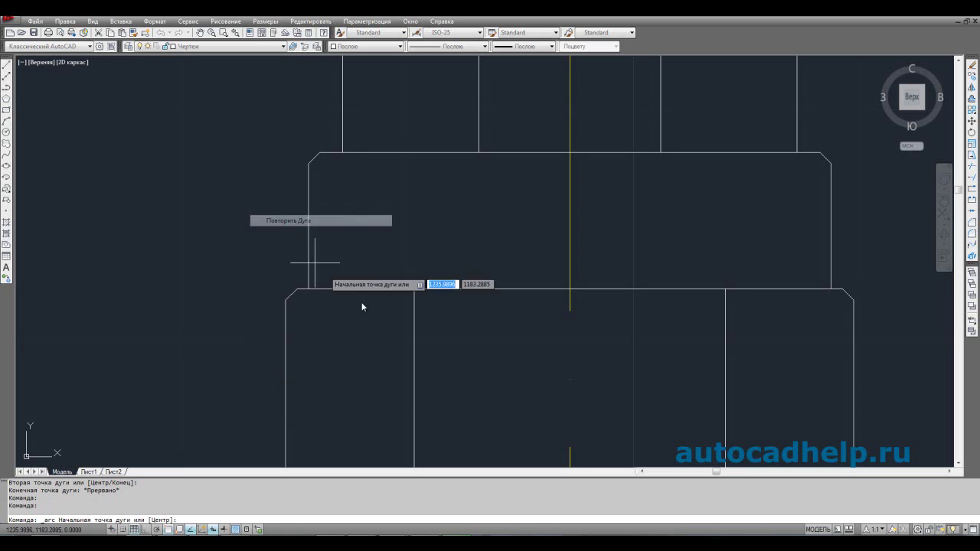
{"action": "left_click", "coordinate": [414, 295]}
{"action": "right_click", "coordinate": [288, 314]}
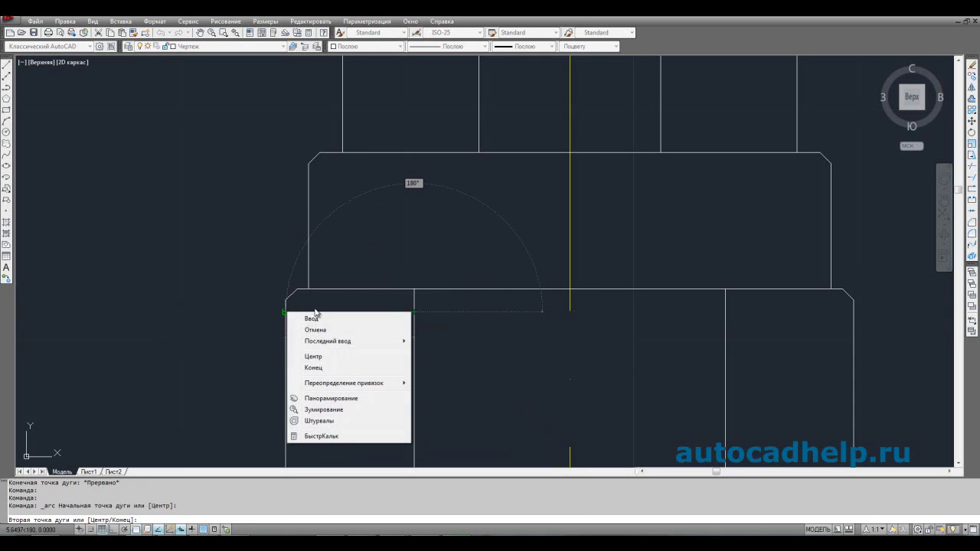
{"action": "left_click", "coordinate": [309, 357]}
{"action": "left_click", "coordinate": [283, 313]}
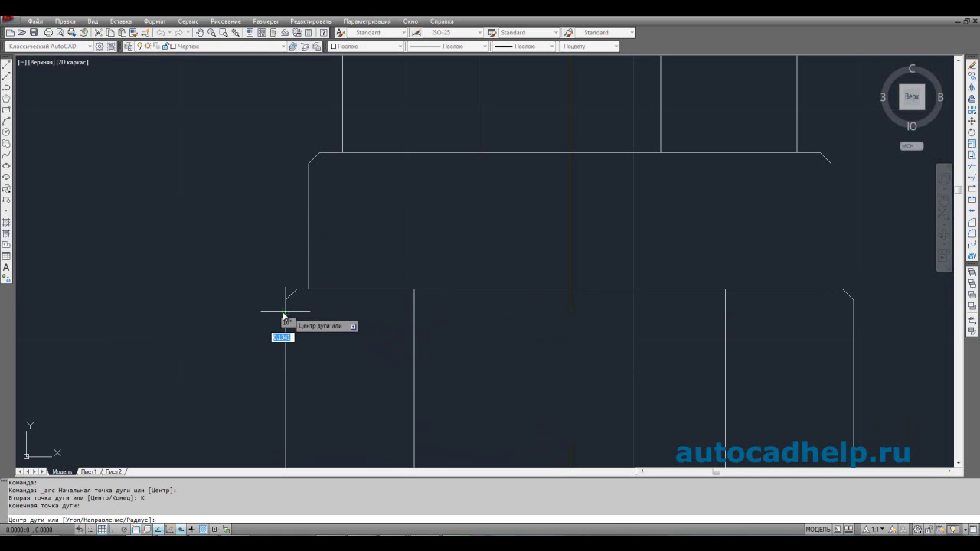
{"action": "scroll", "coordinate": [327, 325], "scroll_direction": "down", "scroll_amount": 2}
{"action": "scroll", "coordinate": [327, 325], "scroll_direction": "down", "scroll_amount": 3}
{"action": "scroll", "coordinate": [336, 341], "scroll_direction": "up", "scroll_amount": 4}
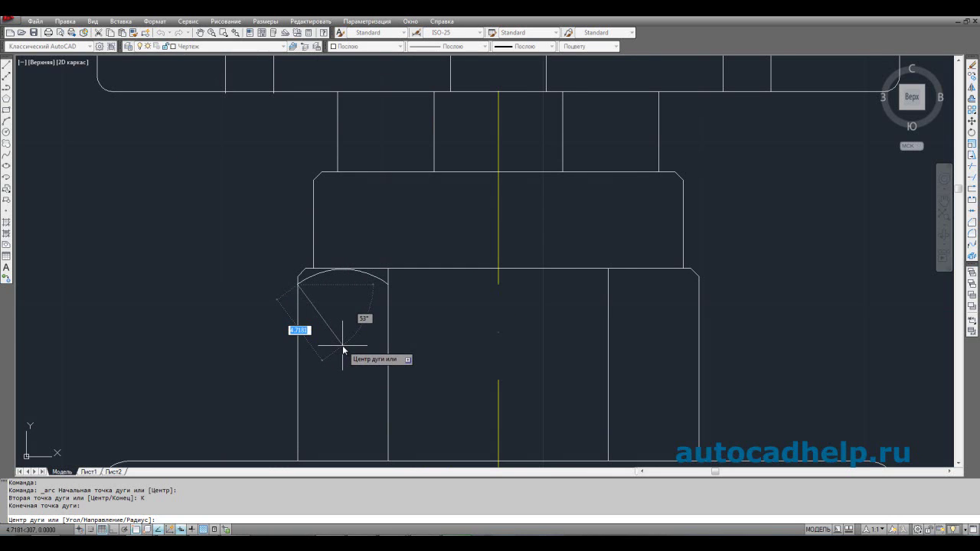
{"action": "left_click", "coordinate": [342, 350]}
- Adjust the arc's end grips, snapping its right end onto the vertical line's top
{"action": "scroll", "coordinate": [343, 343], "scroll_direction": "up", "scroll_amount": 5}
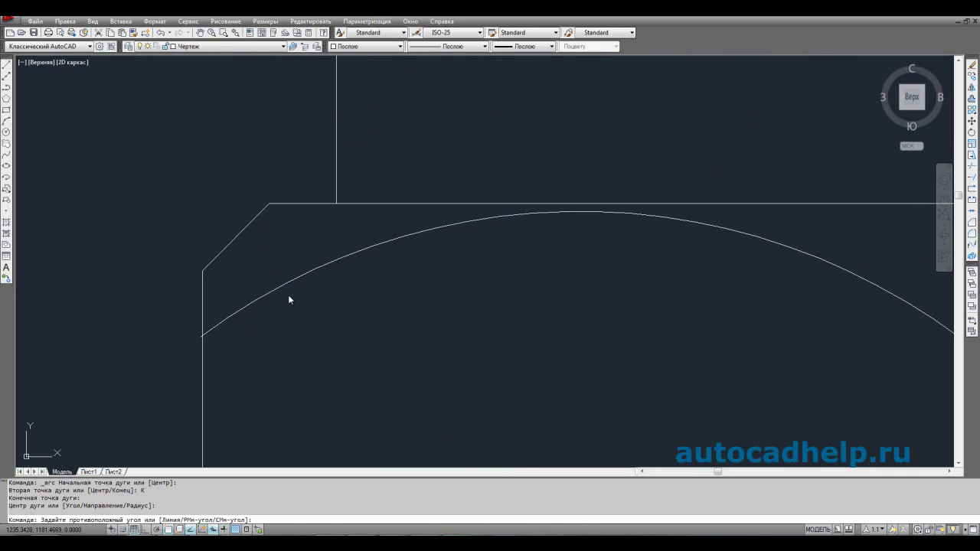
{"action": "left_click", "coordinate": [205, 331]}
{"action": "left_click", "coordinate": [201, 335]}
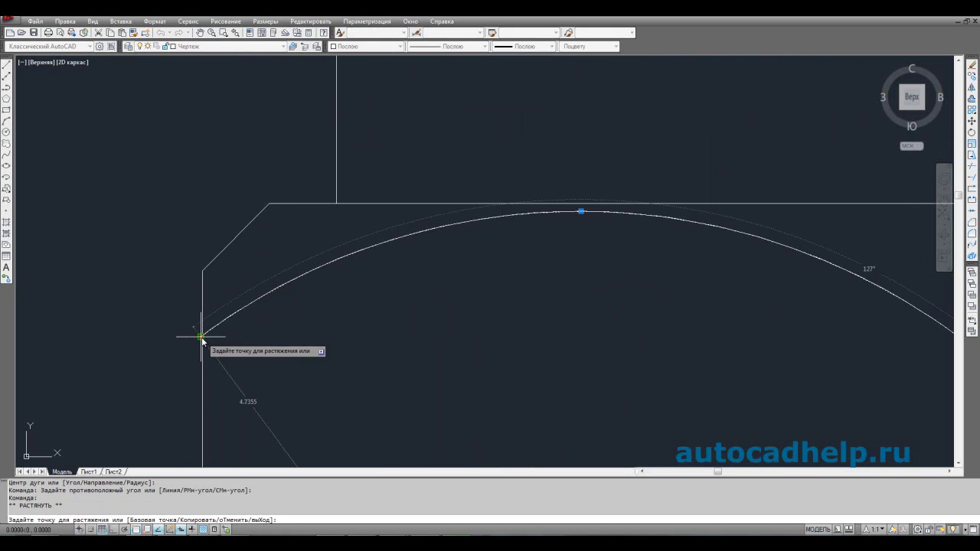
{"action": "left_click", "coordinate": [202, 337]}
{"action": "scroll", "coordinate": [203, 337], "scroll_direction": "up", "scroll_amount": 3}
{"action": "key", "text": "Escape"}
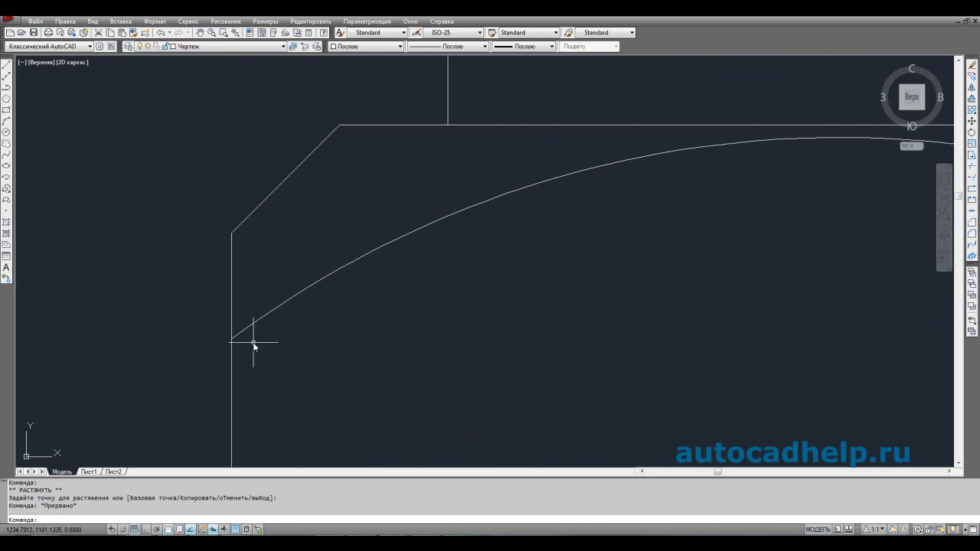
{"action": "scroll", "coordinate": [346, 337], "scroll_direction": "down", "scroll_amount": 8}
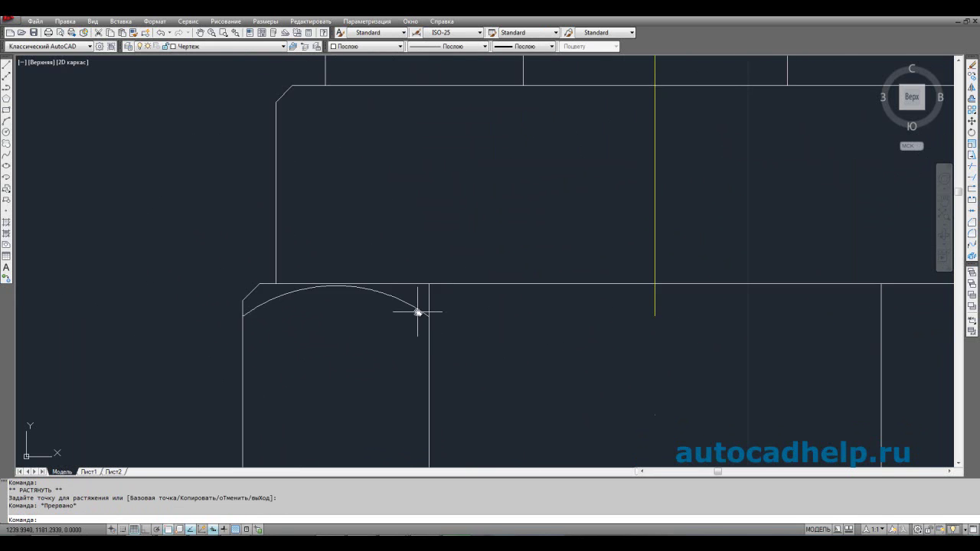
{"action": "left_click", "coordinate": [428, 307]}
{"action": "left_click", "coordinate": [426, 309]}
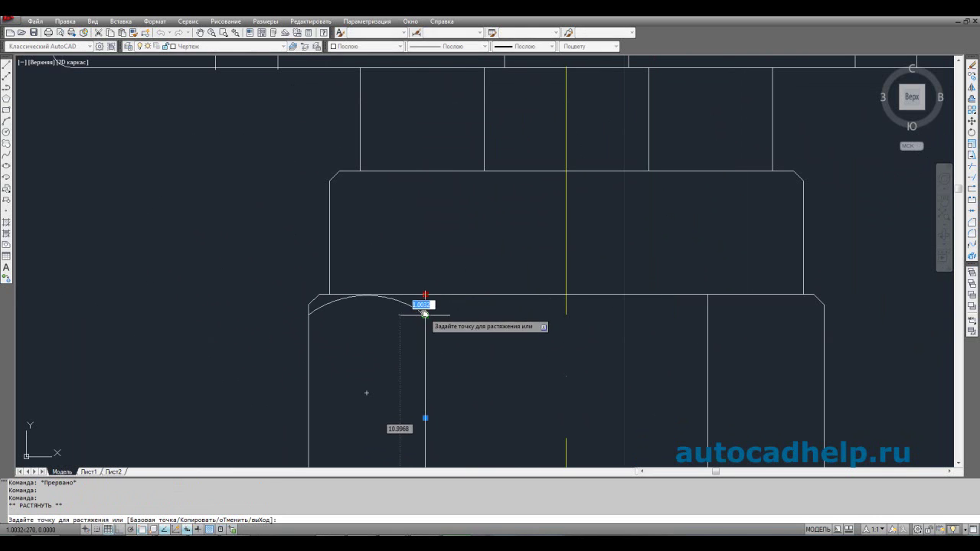
{"action": "left_click", "coordinate": [425, 314]}
{"action": "key", "text": "Escape"}
- Mirror the left face's arc about the vertical centreline onto the right face, keeping the original
{"action": "scroll", "coordinate": [487, 334], "scroll_direction": "down", "scroll_amount": 2}
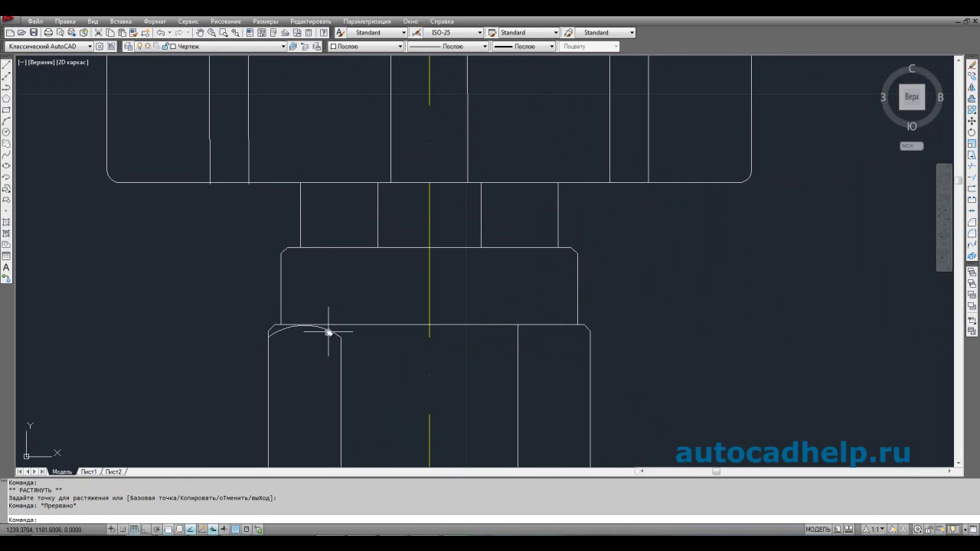
{"action": "left_click", "coordinate": [329, 332]}
{"action": "left_click", "coordinate": [972, 88]}
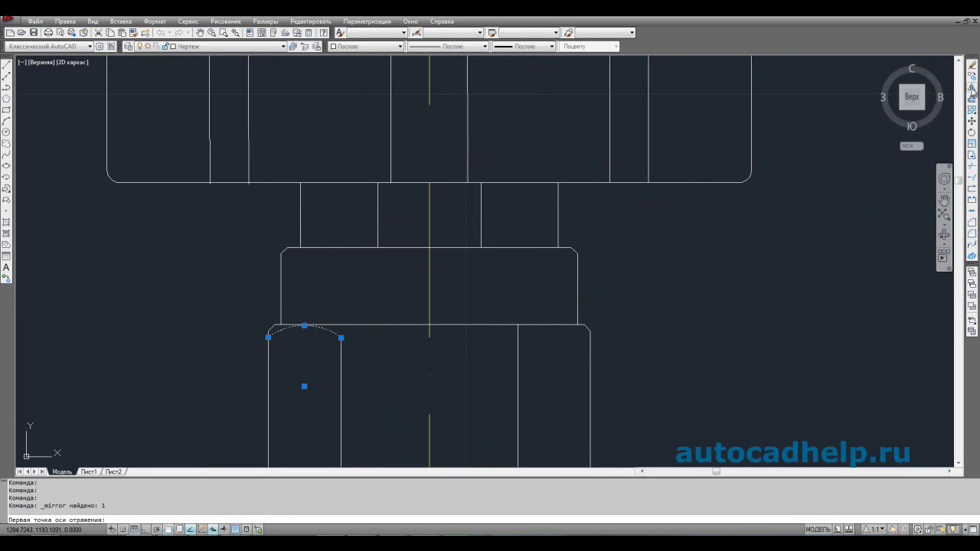
{"action": "left_click", "coordinate": [431, 330]}
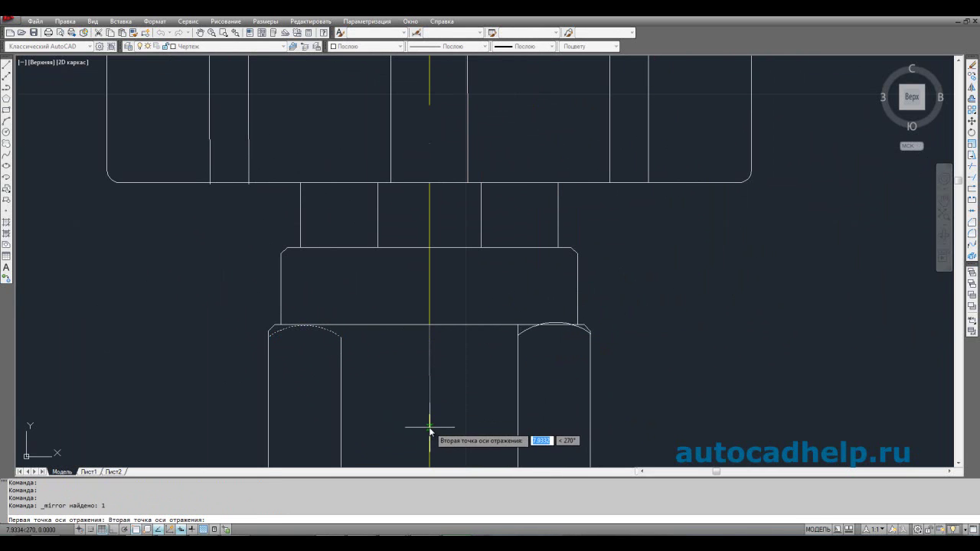
{"action": "scroll", "coordinate": [429, 432], "scroll_direction": "down", "scroll_amount": 3}
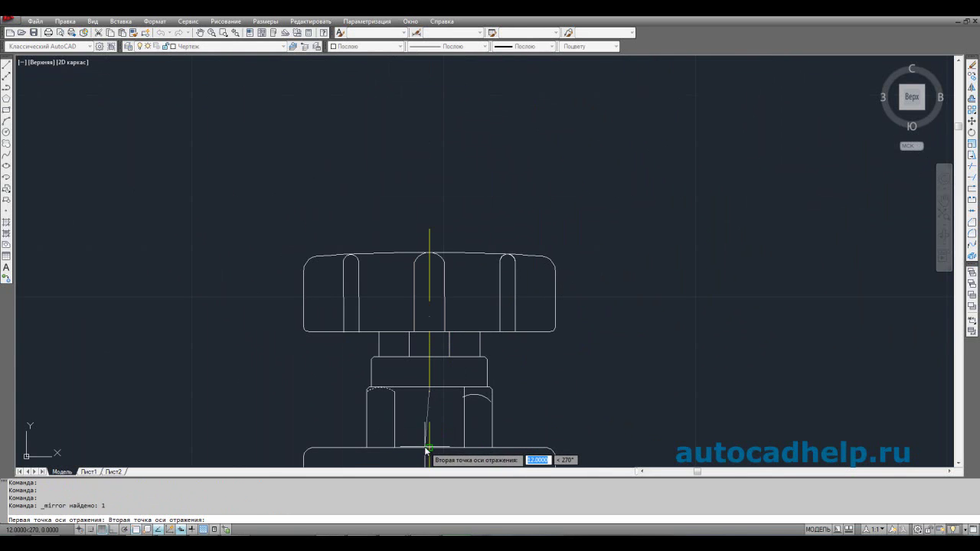
{"action": "key", "text": "F8"}
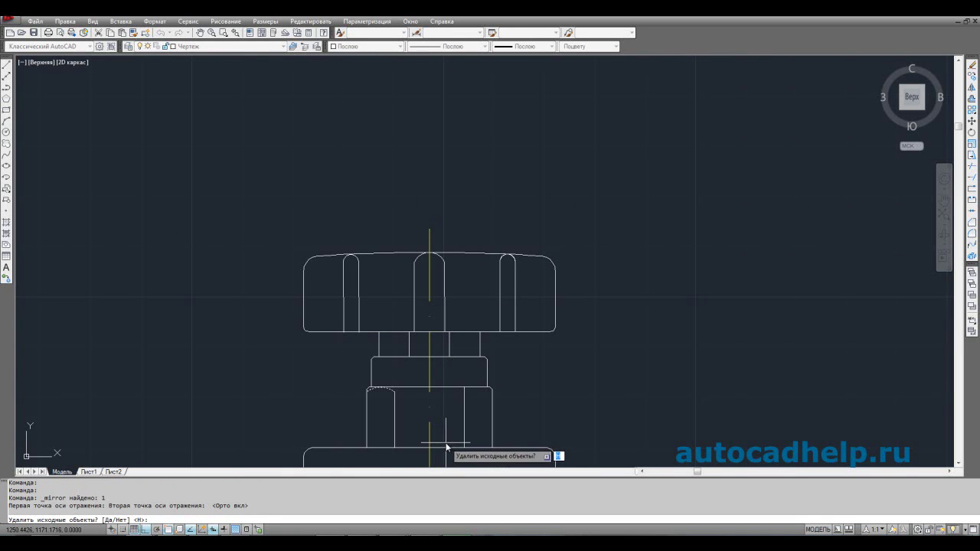
{"action": "key", "text": "Return"}
- Select the mirrored arc and vertical line, then cancel the attempted stretch
{"action": "scroll", "coordinate": [469, 406], "scroll_direction": "up", "scroll_amount": 5}
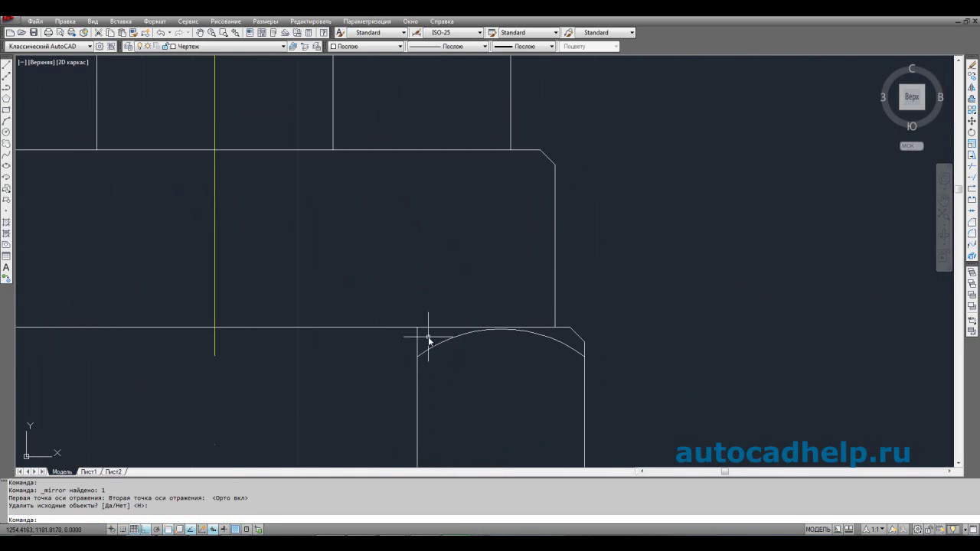
{"action": "left_click", "coordinate": [426, 339]}
{"action": "left_click", "coordinate": [405, 371]}
{"action": "left_click", "coordinate": [416, 357]}
{"action": "key", "text": "Escape"}
{"action": "scroll", "coordinate": [370, 354], "scroll_direction": "down", "scroll_amount": 3}
{"action": "right_click", "coordinate": [551, 335]}
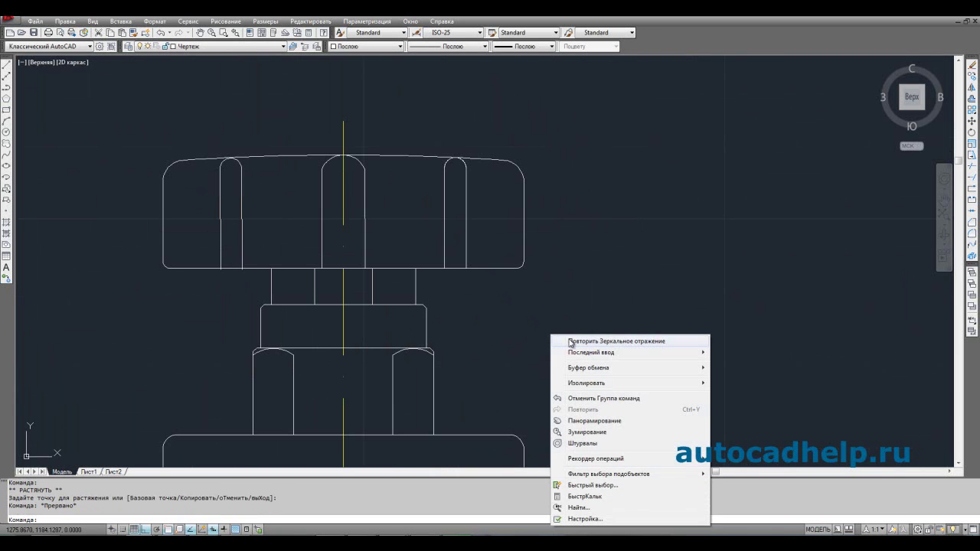
- Draw a three-point arc from the right face corner, through the centreline, to the left face corner
{"action": "mouse_move", "coordinate": [577, 356]}
{"action": "left_click", "coordinate": [731, 363]}
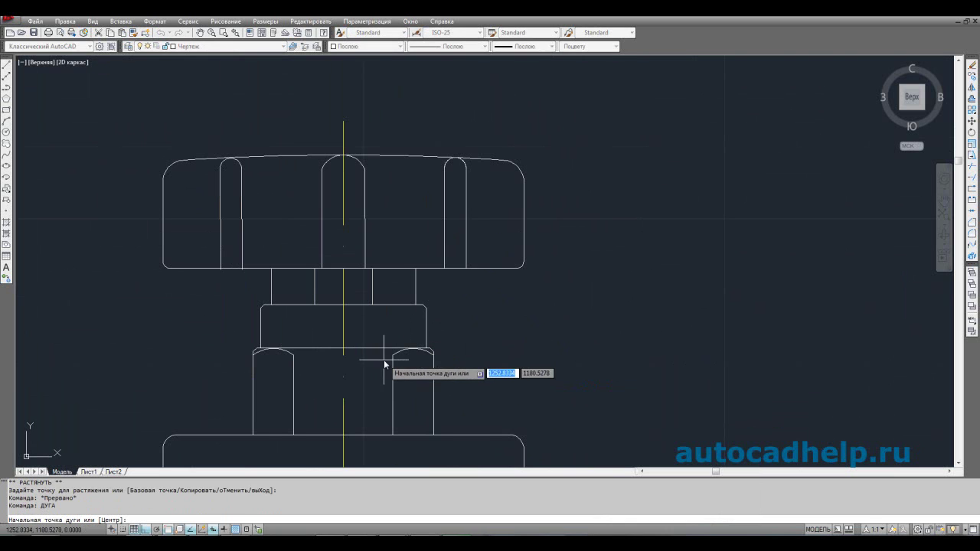
{"action": "left_click", "coordinate": [392, 359]}
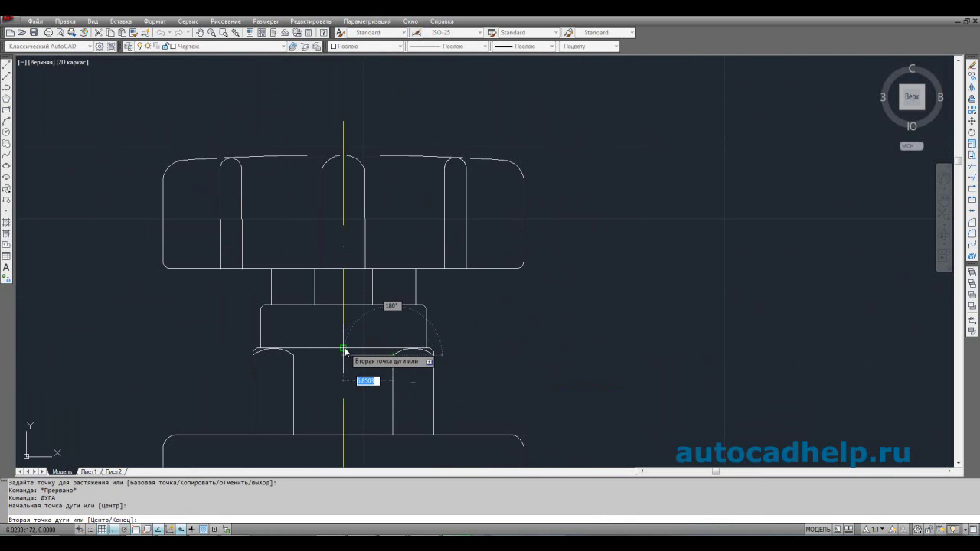
{"action": "scroll", "coordinate": [344, 355], "scroll_direction": "up", "scroll_amount": 2}
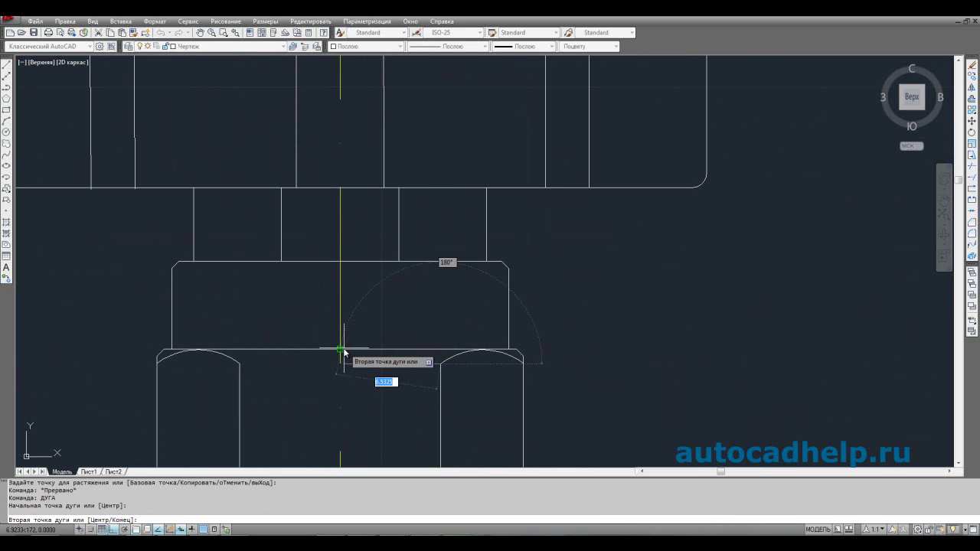
{"action": "left_click", "coordinate": [340, 351]}
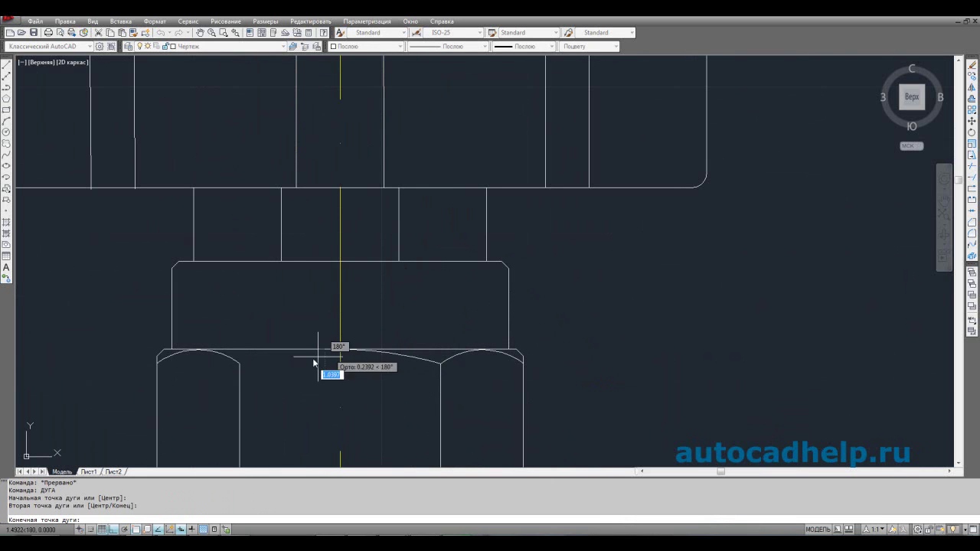
{"action": "left_click", "coordinate": [240, 362]}
{"action": "scroll", "coordinate": [378, 383], "scroll_direction": "down", "scroll_amount": 2}
{"action": "scroll", "coordinate": [383, 264], "scroll_direction": "down", "scroll_amount": 2}
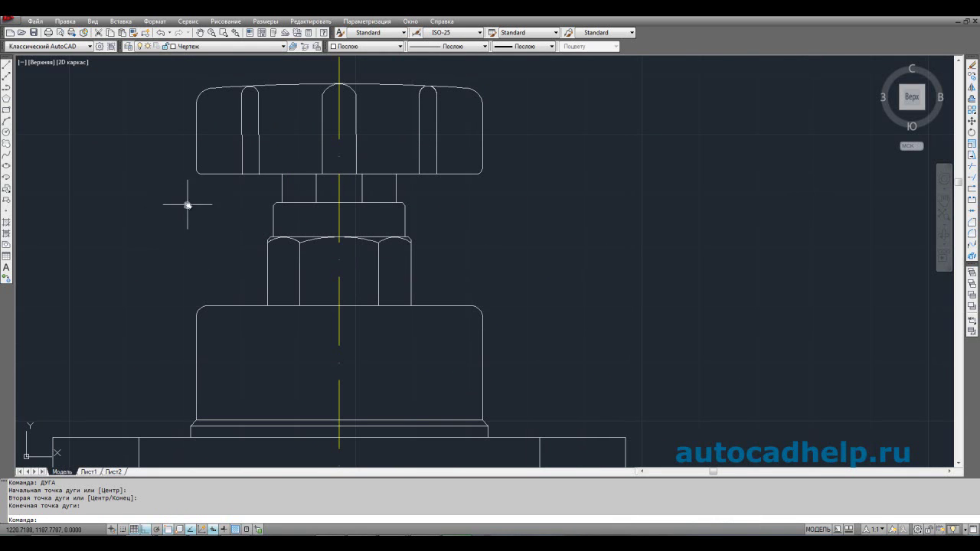
- Draw a vertical line from the arc intersection down to the hex nut's bottom edge
{"action": "left_click", "coordinate": [6, 68]}
{"action": "scroll", "coordinate": [303, 245], "scroll_direction": "up", "scroll_amount": 5}
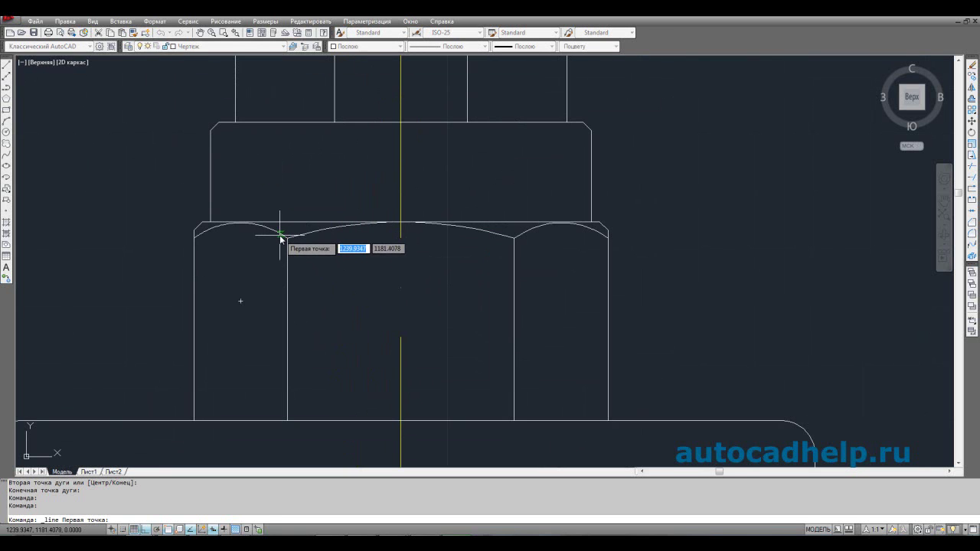
{"action": "left_click", "coordinate": [280, 234]}
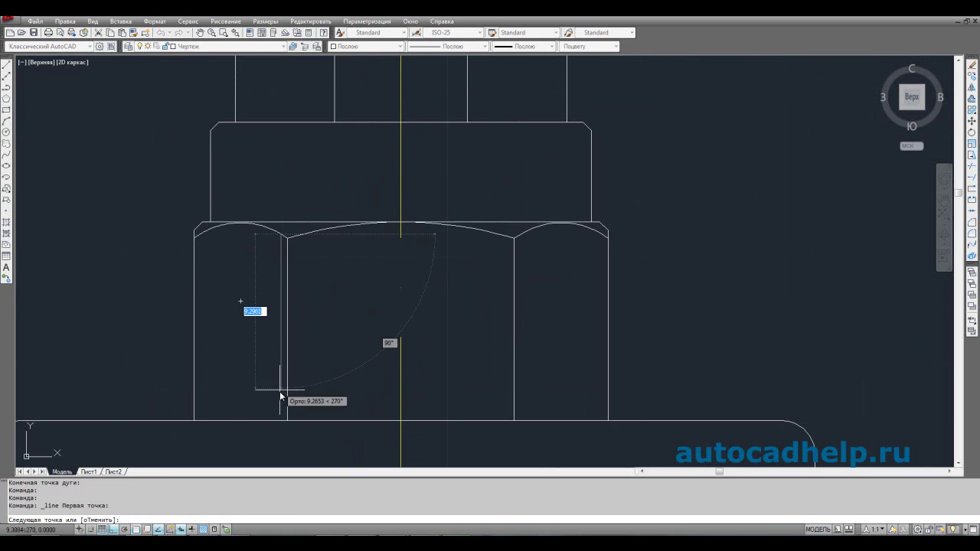
{"action": "left_click", "coordinate": [281, 421]}
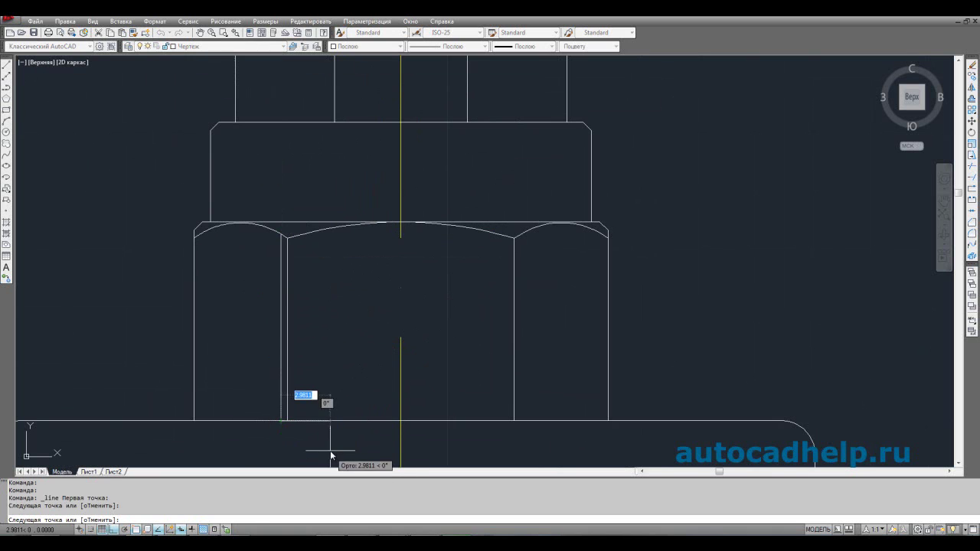
{"action": "key", "text": "Return"}
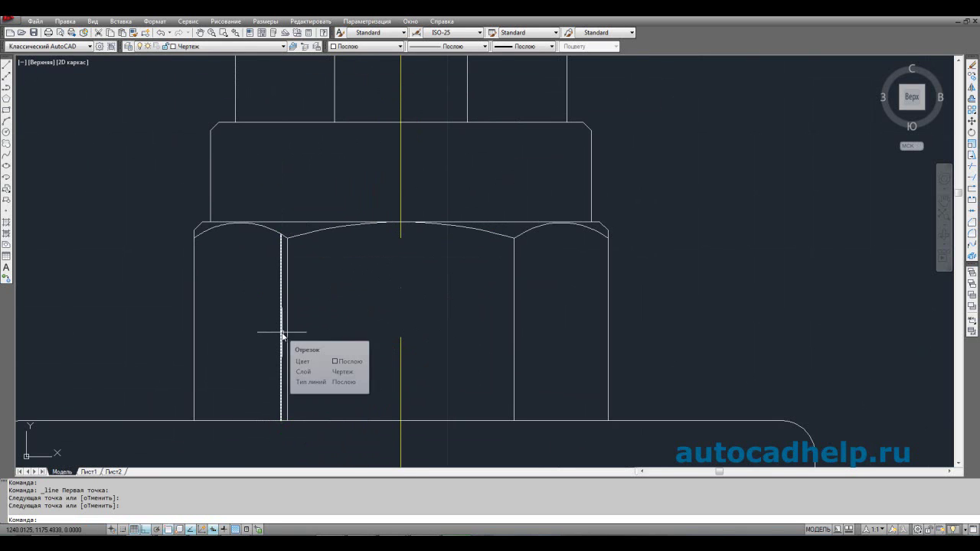
- Mirror the nut's left edge line about a vertical axis at the notch and delete the original
{"action": "left_click", "coordinate": [287, 269]}
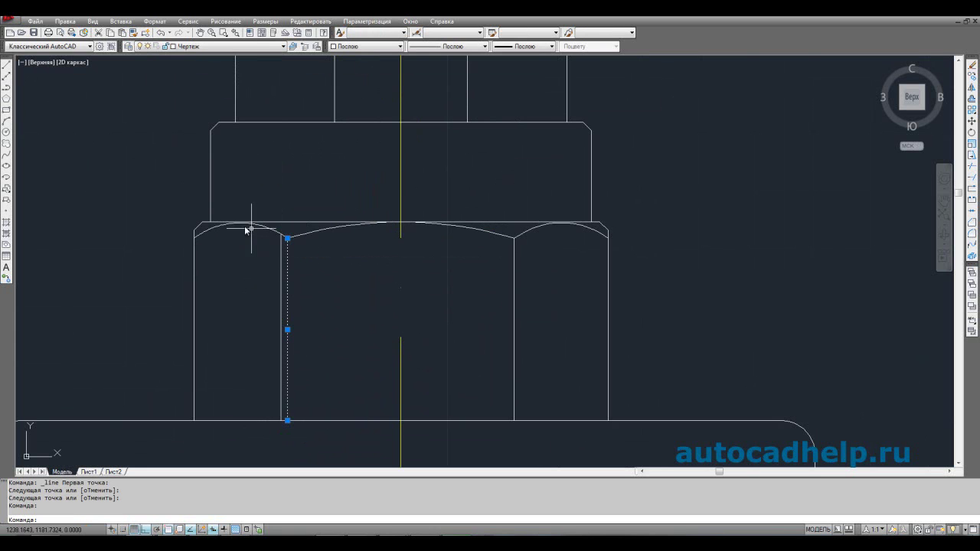
{"action": "key", "text": "Escape"}
{"action": "left_click", "coordinate": [281, 249]}
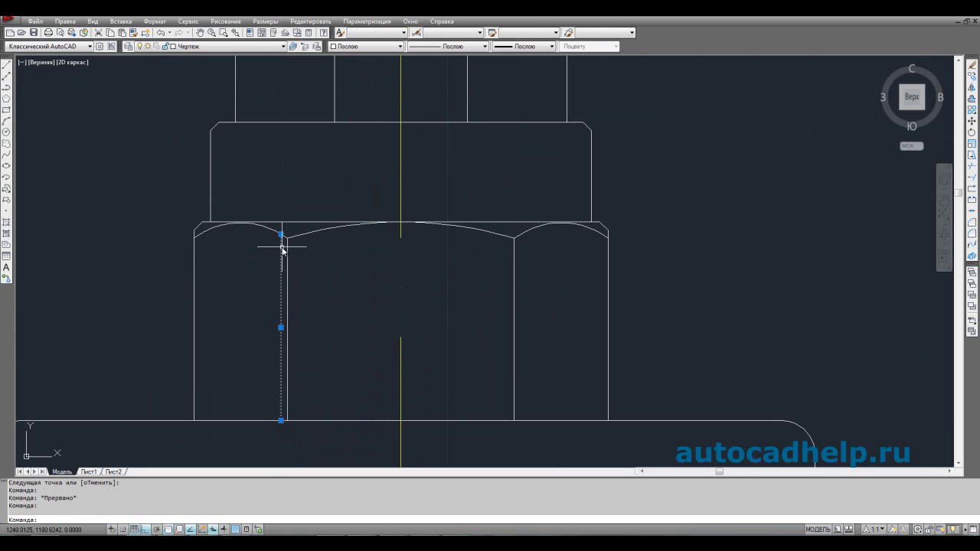
{"action": "right_click", "coordinate": [144, 237]}
{"action": "mouse_move", "coordinate": [260, 259]}
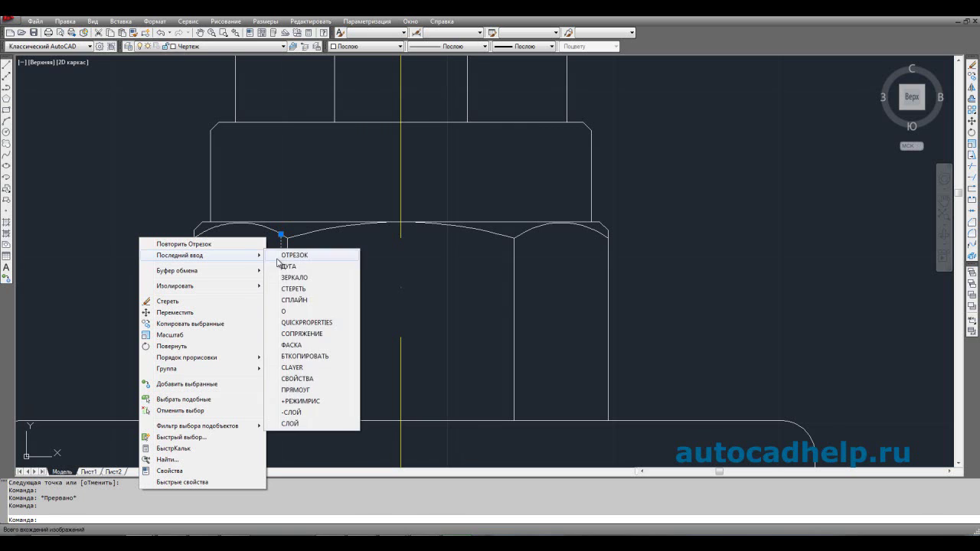
{"action": "left_click", "coordinate": [294, 279]}
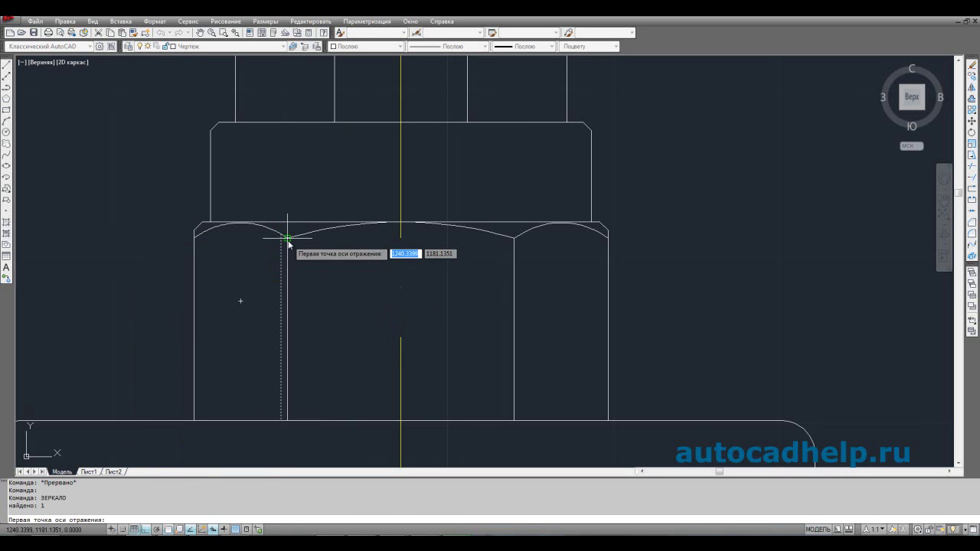
{"action": "left_click", "coordinate": [287, 237]}
{"action": "left_click", "coordinate": [287, 420]}
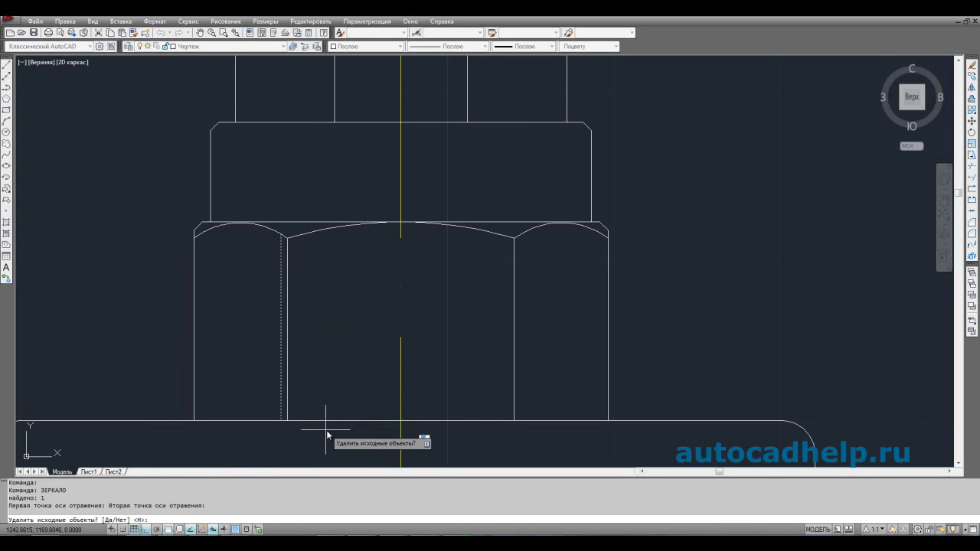
{"action": "key", "text": "Return"}
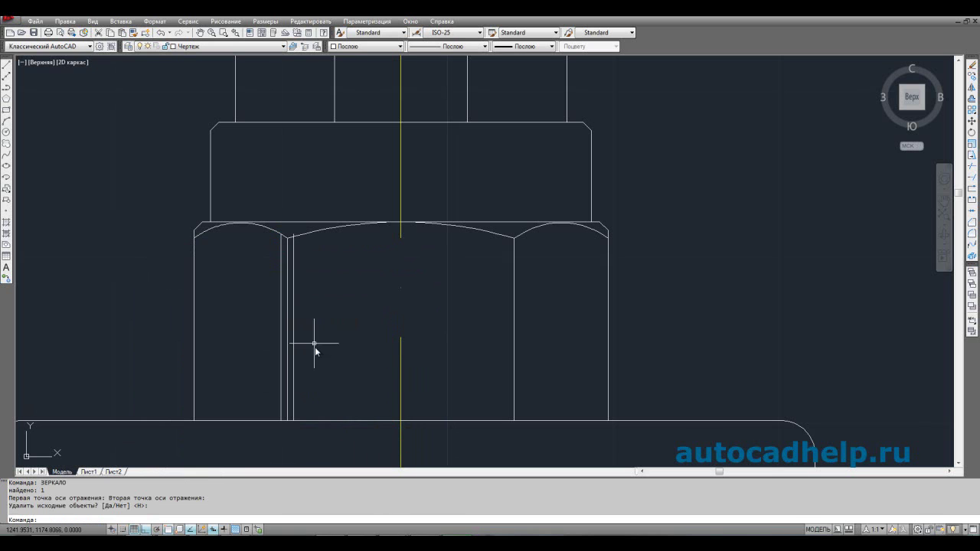
{"action": "left_click", "coordinate": [287, 306]}
{"action": "key", "text": "Delete"}
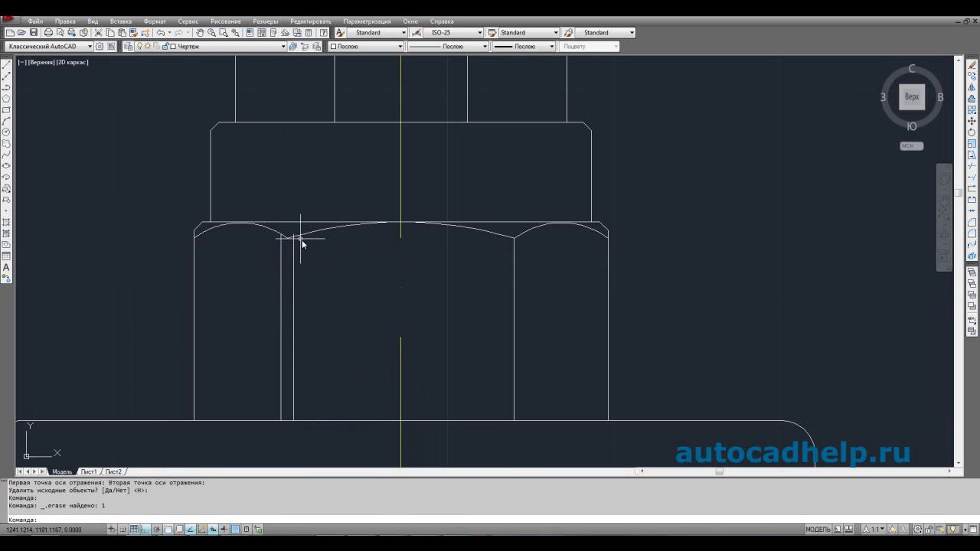
- Mirror both left edge lines about the centre line and erase the extra mirrored copy
{"action": "scroll", "coordinate": [300, 238], "scroll_direction": "up", "scroll_amount": 4}
{"action": "left_click", "coordinate": [302, 231]}
{"action": "left_click", "coordinate": [306, 225]}
{"action": "left_click", "coordinate": [304, 238]}
{"action": "key", "text": "Escape"}
{"action": "scroll", "coordinate": [328, 276], "scroll_direction": "down", "scroll_amount": 6}
{"action": "left_click", "coordinate": [332, 304]}
{"action": "left_click", "coordinate": [292, 337]}
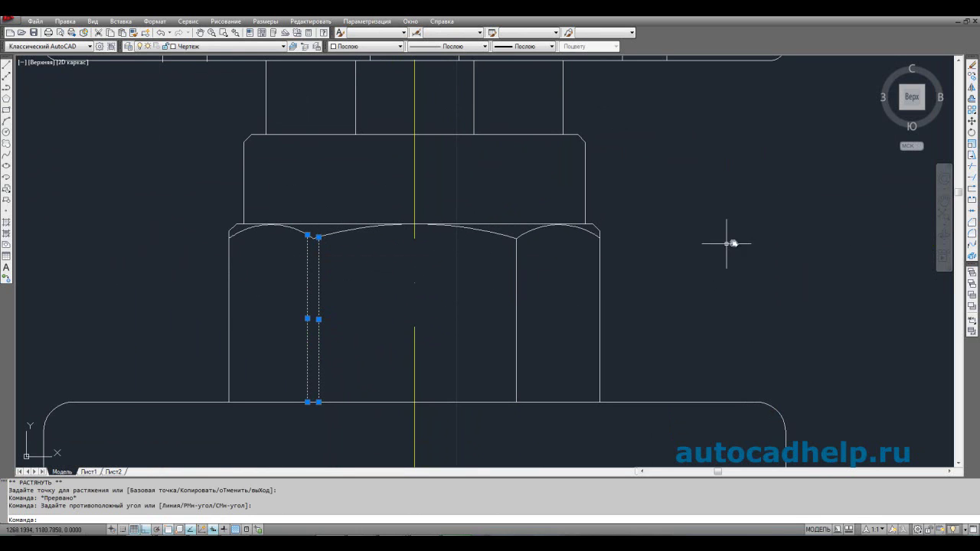
{"action": "left_click", "coordinate": [972, 88]}
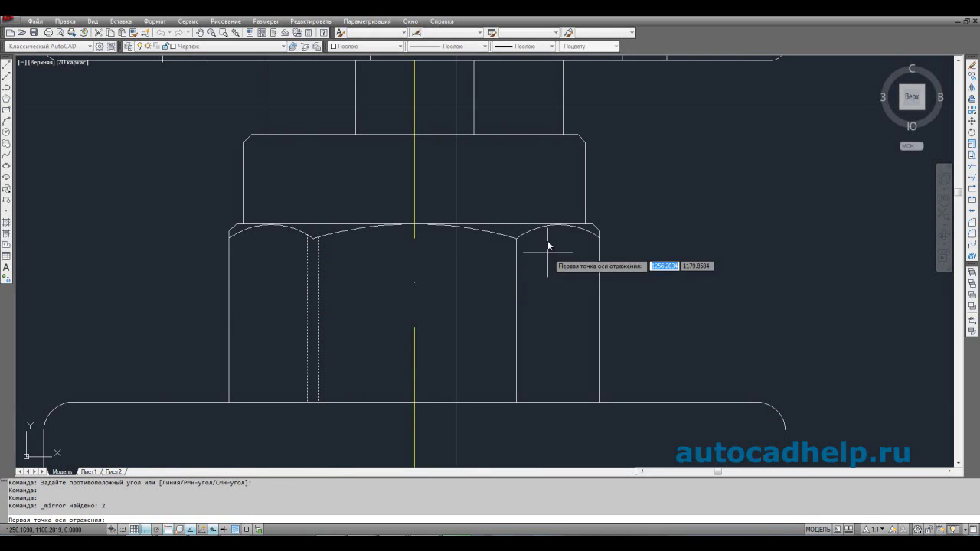
{"action": "left_click", "coordinate": [414, 224]}
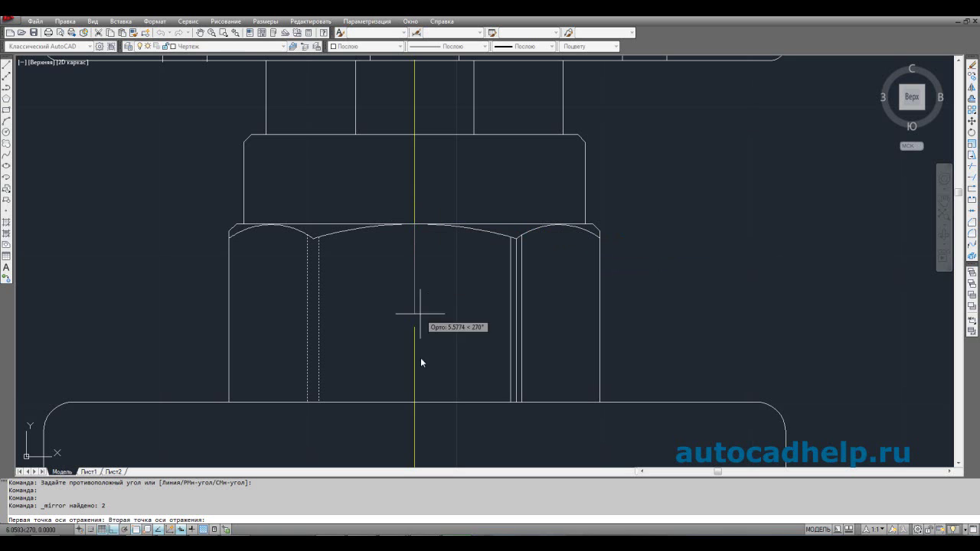
{"action": "left_click", "coordinate": [414, 404]}
{"action": "key", "text": "Return"}
{"action": "left_click", "coordinate": [516, 308]}
{"action": "key", "text": "Delete"}
- Check the valve reference image in Photo Viewer, then return to the drawing
{"action": "scroll", "coordinate": [535, 335], "scroll_direction": "down", "scroll_amount": 2}
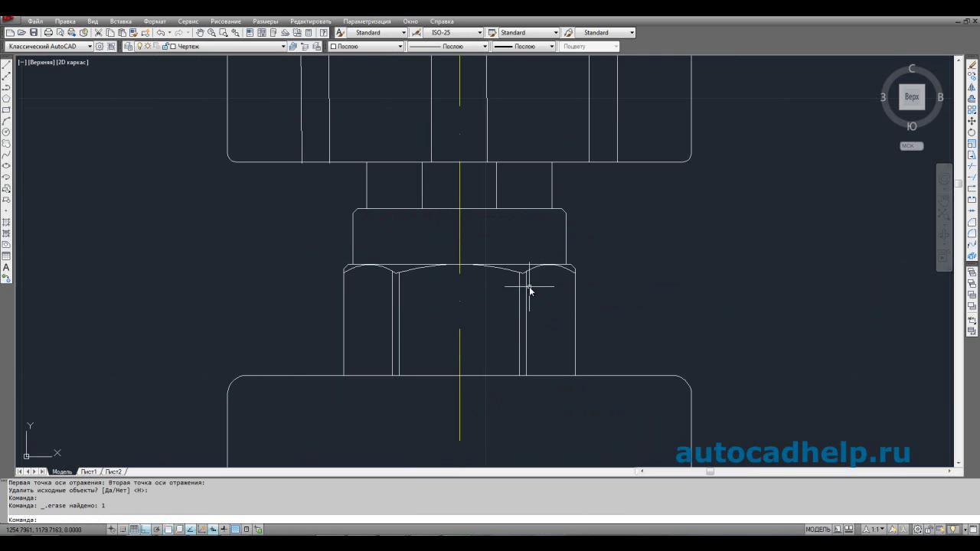
{"action": "scroll", "coordinate": [525, 284], "scroll_direction": "down", "scroll_amount": 2}
{"action": "scroll", "coordinate": [510, 267], "scroll_direction": "up", "scroll_amount": 5}
{"action": "scroll", "coordinate": [459, 284], "scroll_direction": "down", "scroll_amount": 1}
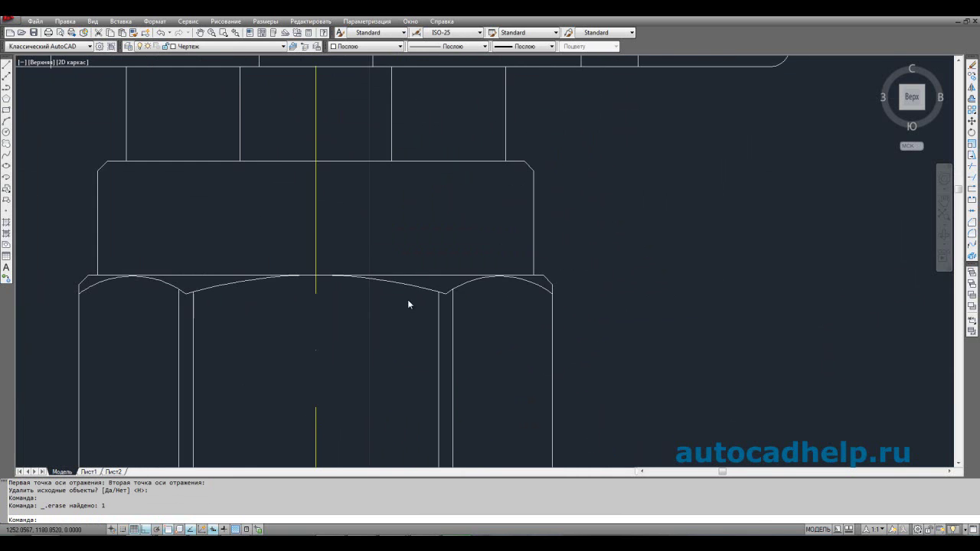
{"action": "scroll", "coordinate": [408, 304], "scroll_direction": "down", "scroll_amount": 3}
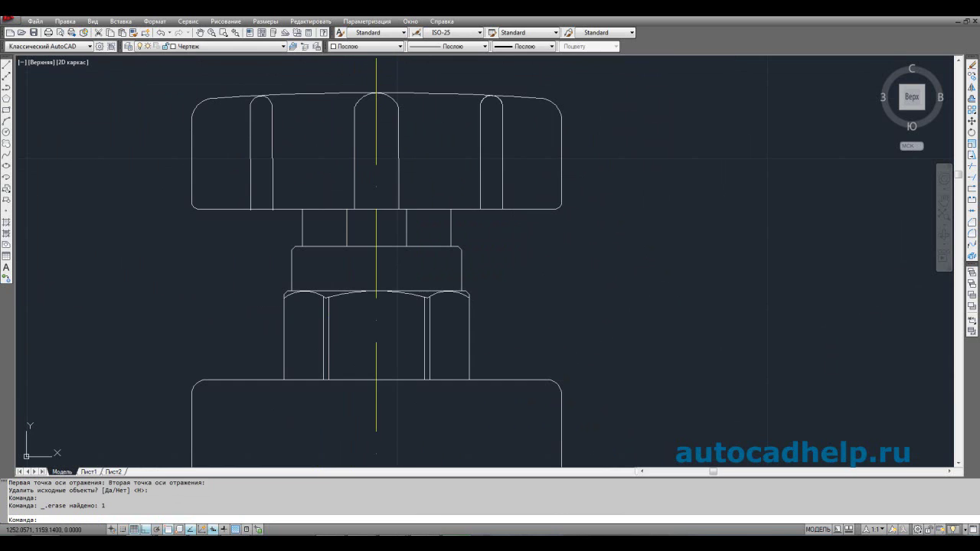
{"action": "key", "text": "alt+Tab"}
{"action": "scroll", "coordinate": [508, 246], "scroll_direction": "up", "scroll_amount": 3}
{"action": "scroll", "coordinate": [505, 218], "scroll_direction": "down", "scroll_amount": 3}
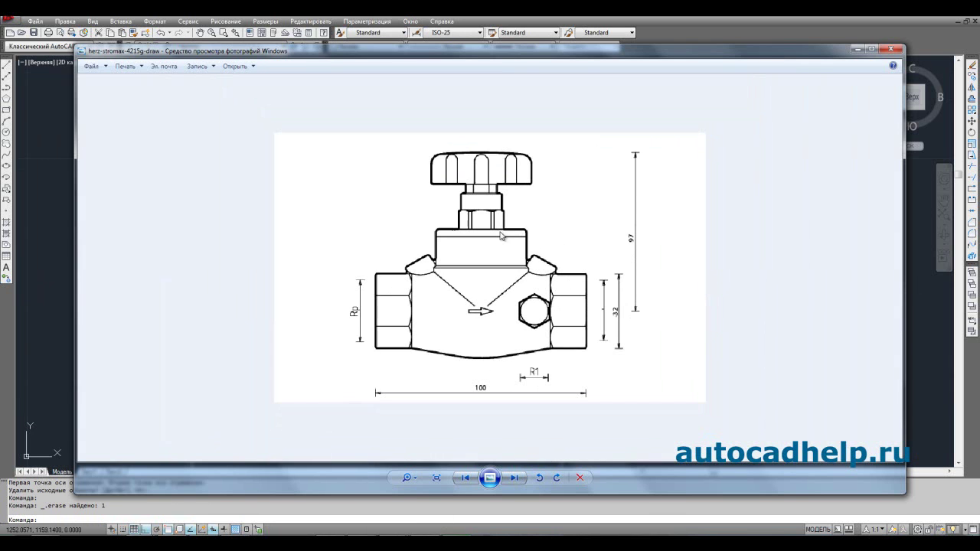
{"action": "key", "text": "alt+Tab"}
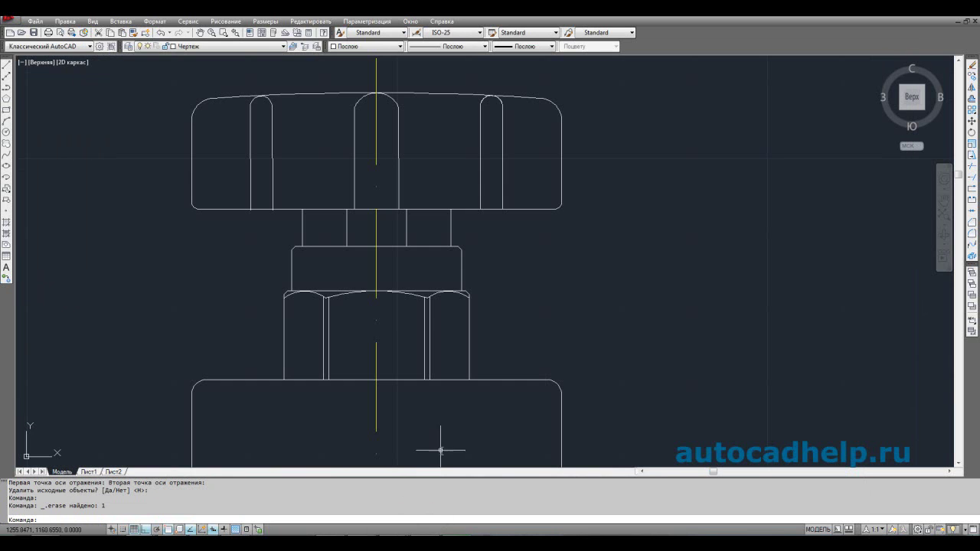
- Draw a 50-unit horizontal line across the bonnet, from its upper-left to upper-right edge
{"action": "middle_click_drag", "start_coordinate": [415, 306], "coordinate": [376, 234]}
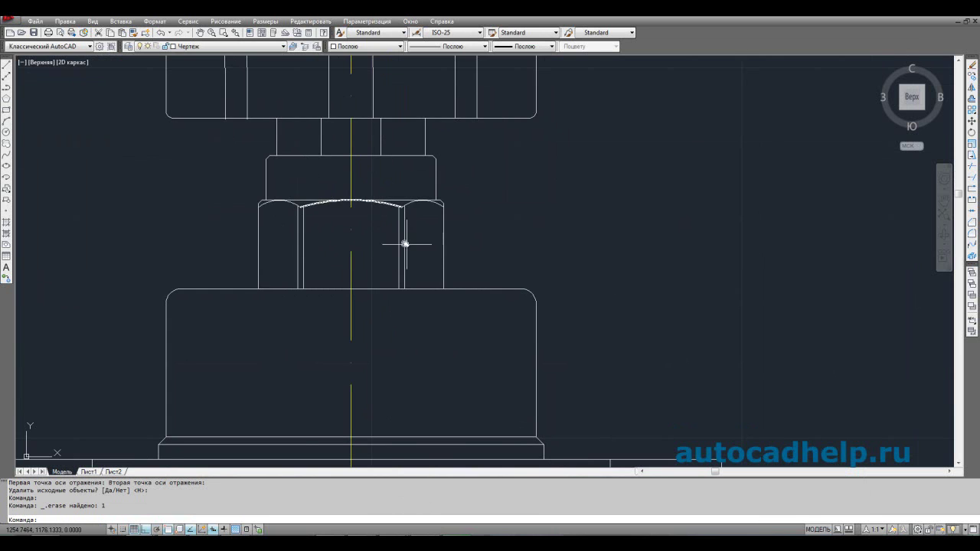
{"action": "scroll", "coordinate": [405, 243], "scroll_direction": "down", "scroll_amount": 2}
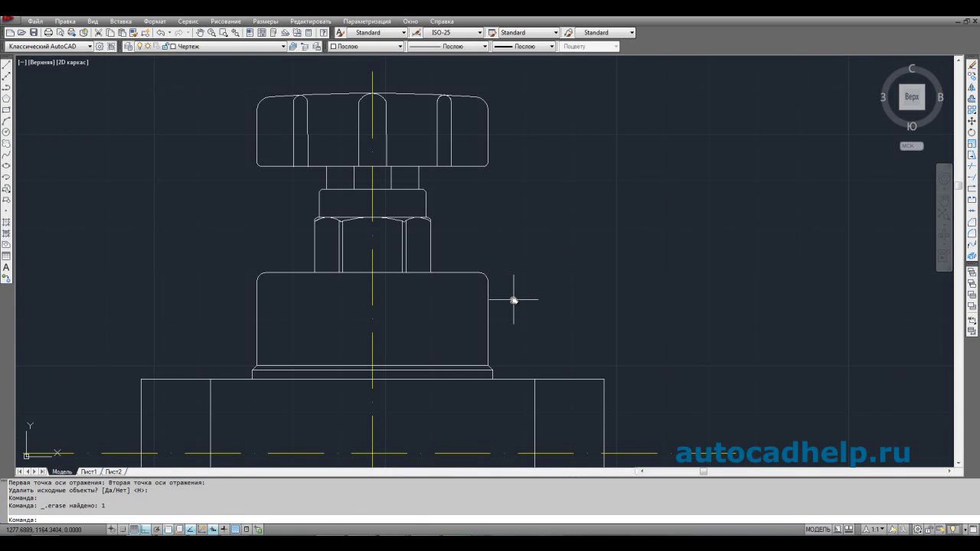
{"action": "scroll", "coordinate": [402, 312], "scroll_direction": "up", "scroll_amount": 2}
{"action": "scroll", "coordinate": [405, 286], "scroll_direction": "down", "scroll_amount": 2}
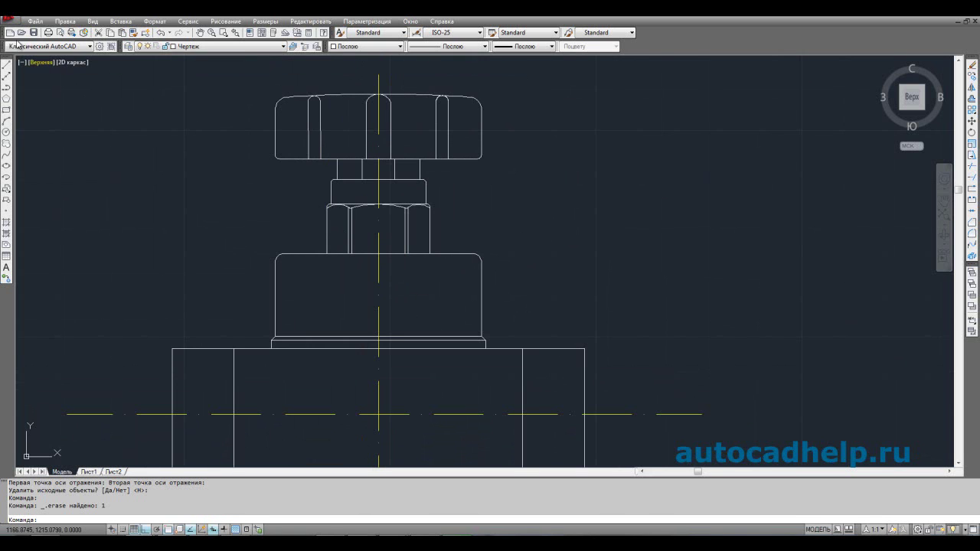
{"action": "left_click", "coordinate": [5, 66]}
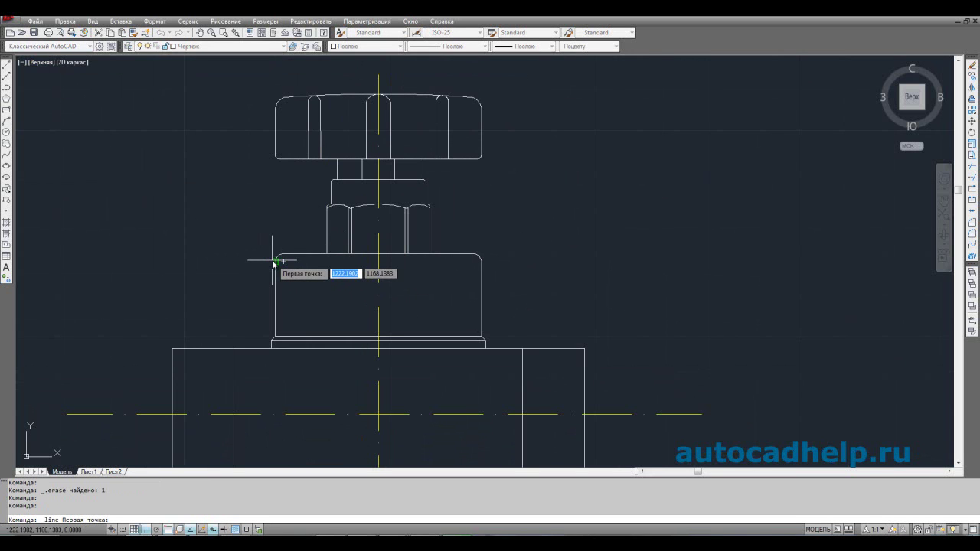
{"action": "left_click", "coordinate": [474, 262]}
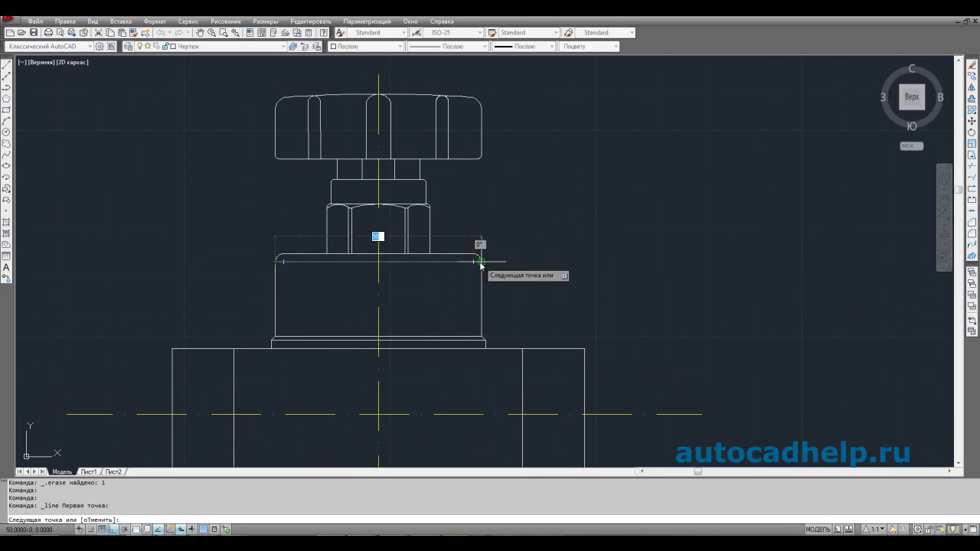
{"action": "left_click", "coordinate": [489, 305]}
{"action": "key", "text": "Return"}
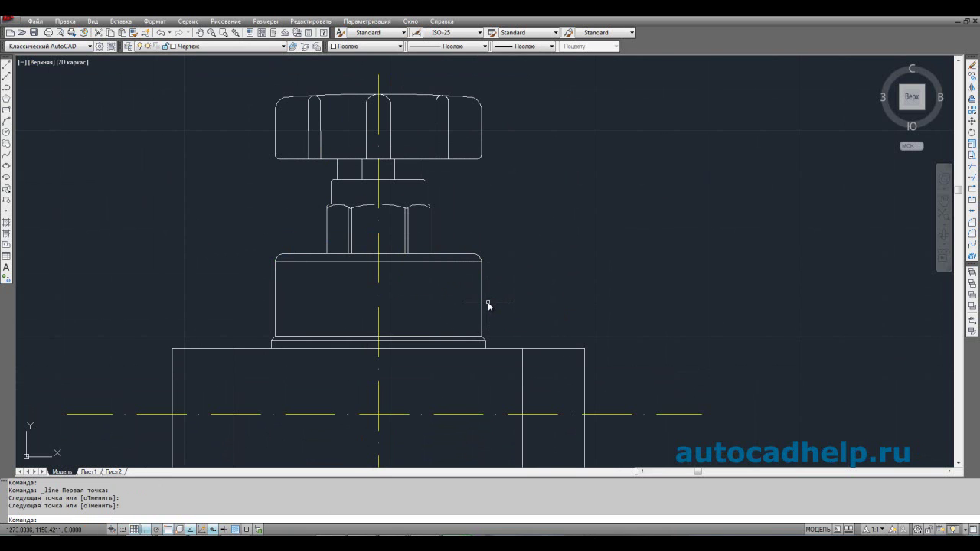
{"action": "scroll", "coordinate": [442, 306], "scroll_direction": "down", "scroll_amount": 4}
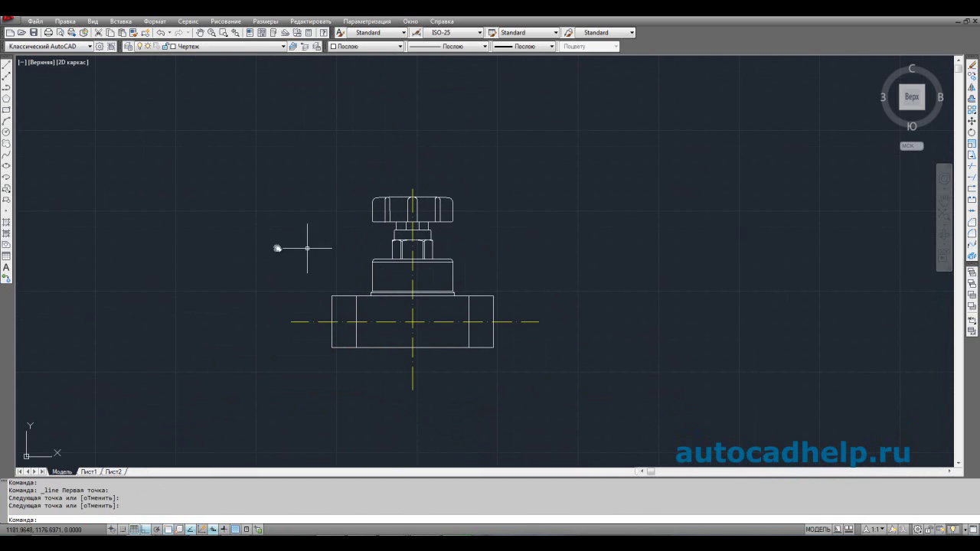
- Draw a shallow start-end-centre arc along the valve body's bottom to its lower-left inner corner
{"action": "scroll", "coordinate": [388, 316], "scroll_direction": "up", "scroll_amount": 5}
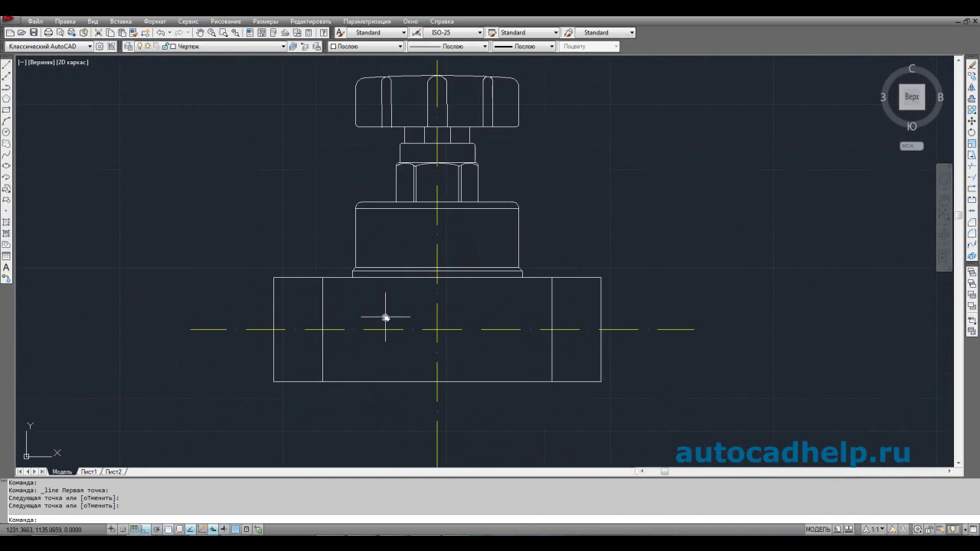
{"action": "left_click", "coordinate": [7, 121]}
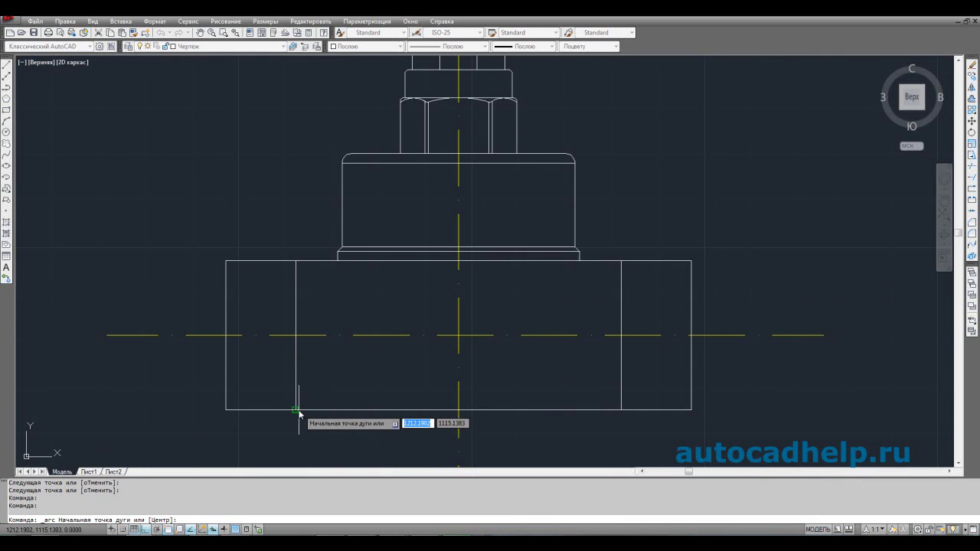
{"action": "left_click", "coordinate": [620, 409]}
{"action": "right_click", "coordinate": [541, 435]}
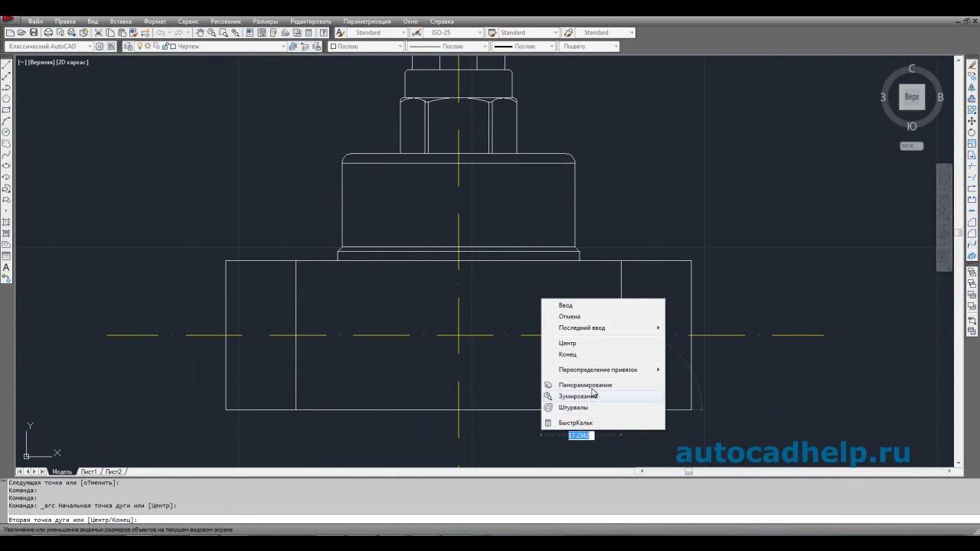
{"action": "left_click", "coordinate": [584, 356]}
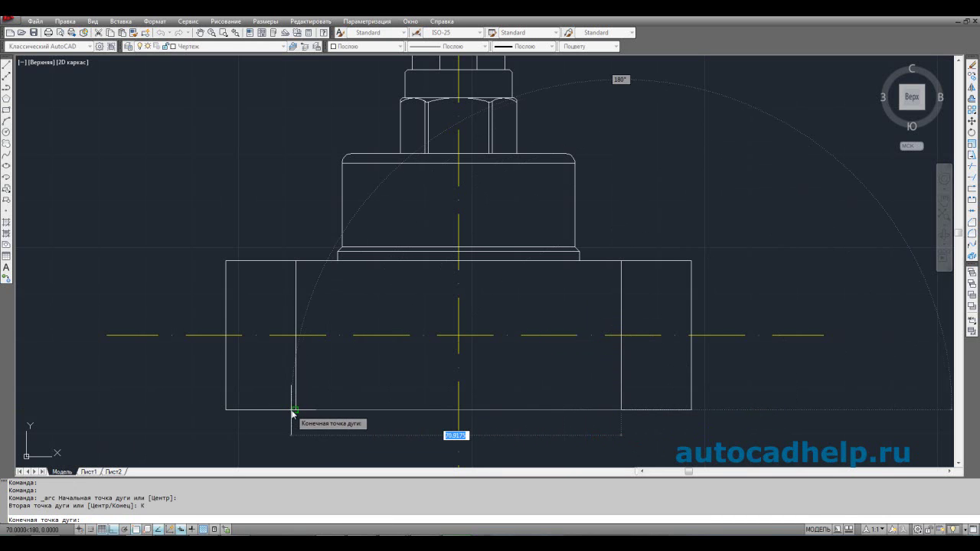
{"action": "left_click", "coordinate": [295, 411]}
{"action": "scroll", "coordinate": [425, 356], "scroll_direction": "down", "scroll_amount": 5}
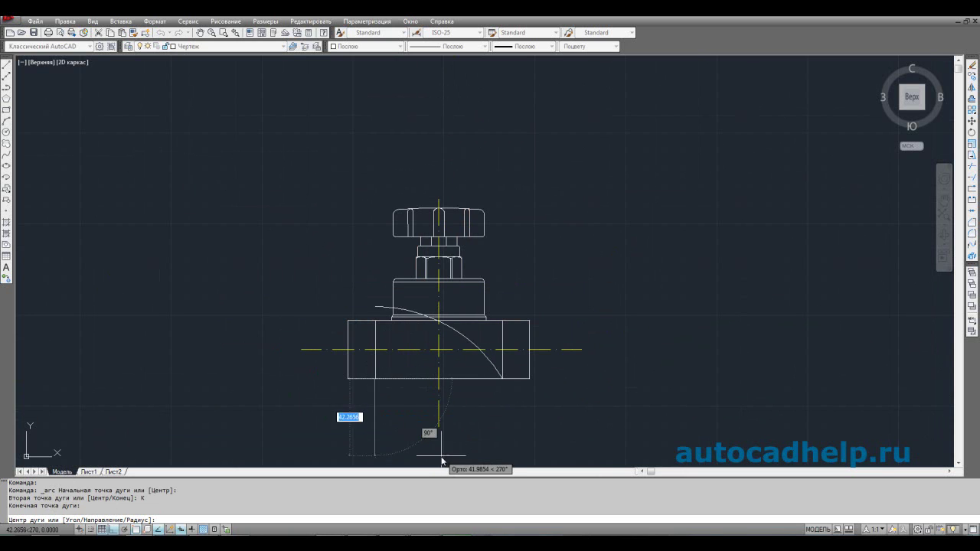
{"action": "left_click", "coordinate": [440, 411]}
{"action": "left_click", "coordinate": [446, 341]}
{"action": "left_click", "coordinate": [439, 338]}
{"action": "scroll", "coordinate": [438, 385], "scroll_direction": "up", "scroll_amount": 5}
{"action": "key", "text": "Escape"}
- Trim away the straight bottom line beneath the arc, using the arc as cutting edge
{"action": "left_click_drag", "start_coordinate": [459, 367], "coordinate": [460, 360]}
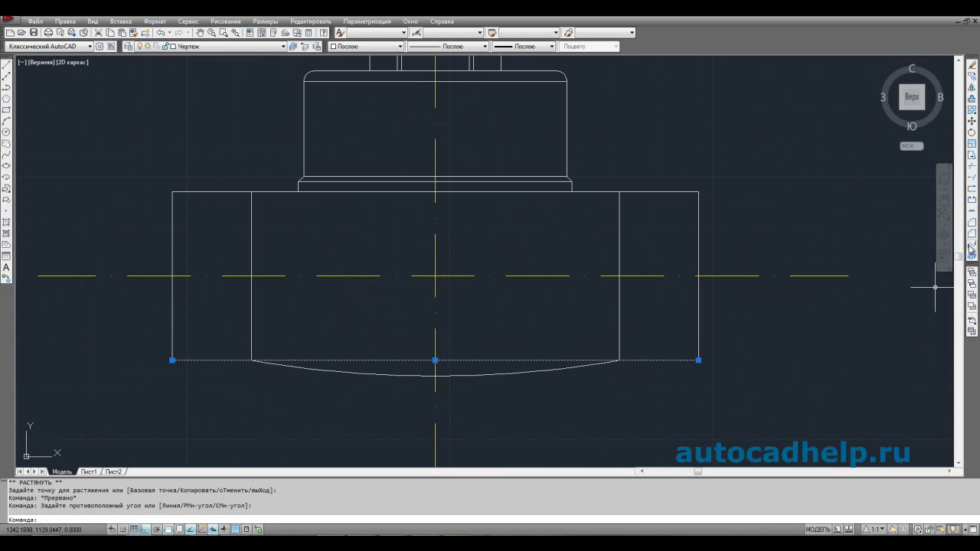
{"action": "key", "text": "Escape"}
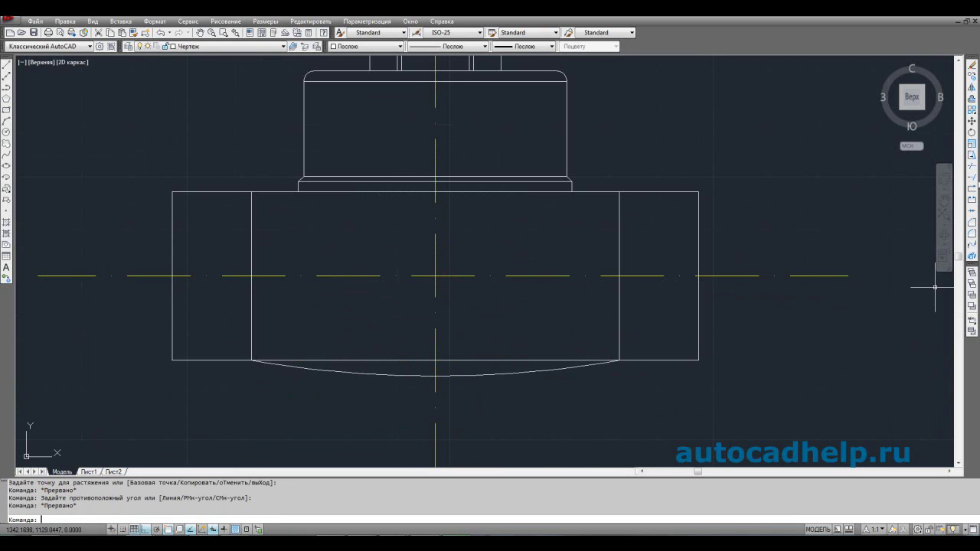
{"action": "left_click", "coordinate": [972, 168]}
{"action": "left_click", "coordinate": [533, 372]}
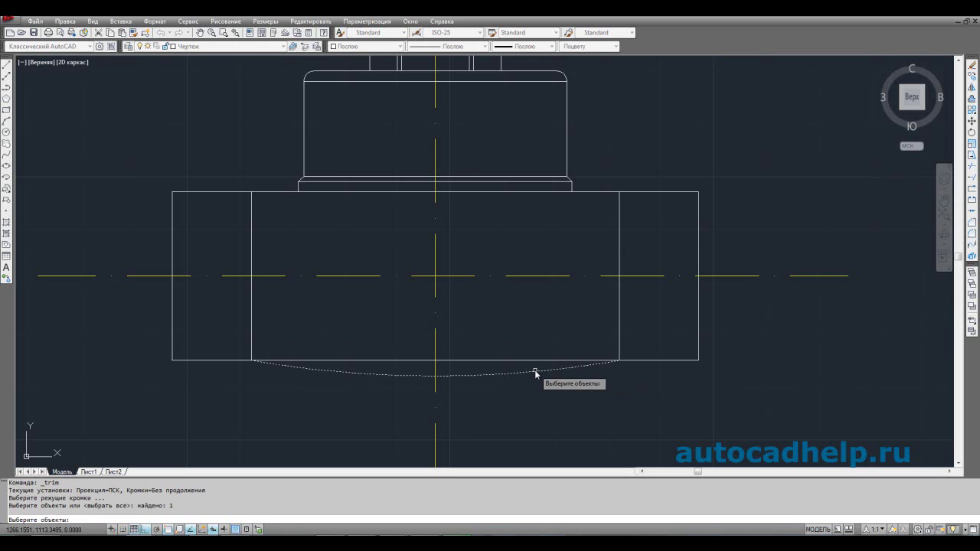
{"action": "key", "text": "Return"}
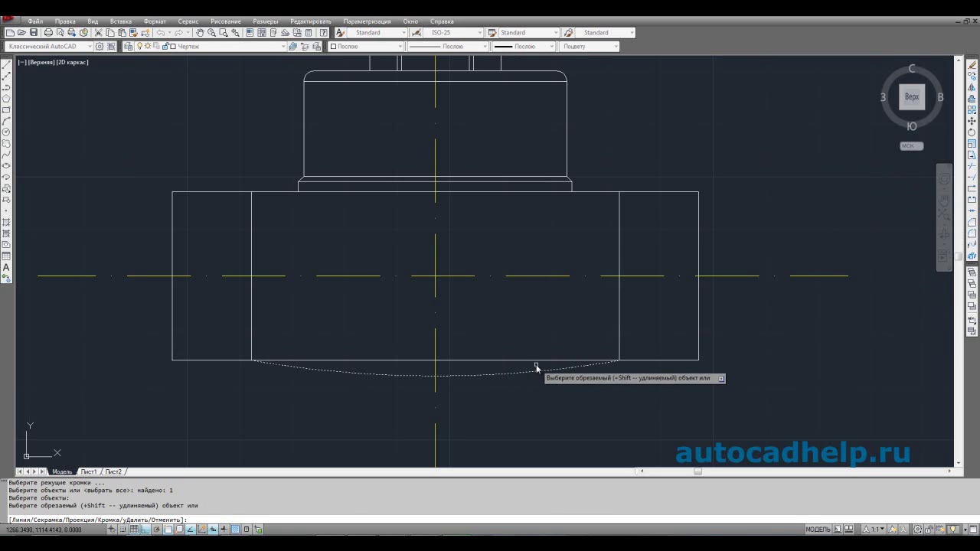
{"action": "left_click", "coordinate": [536, 361]}
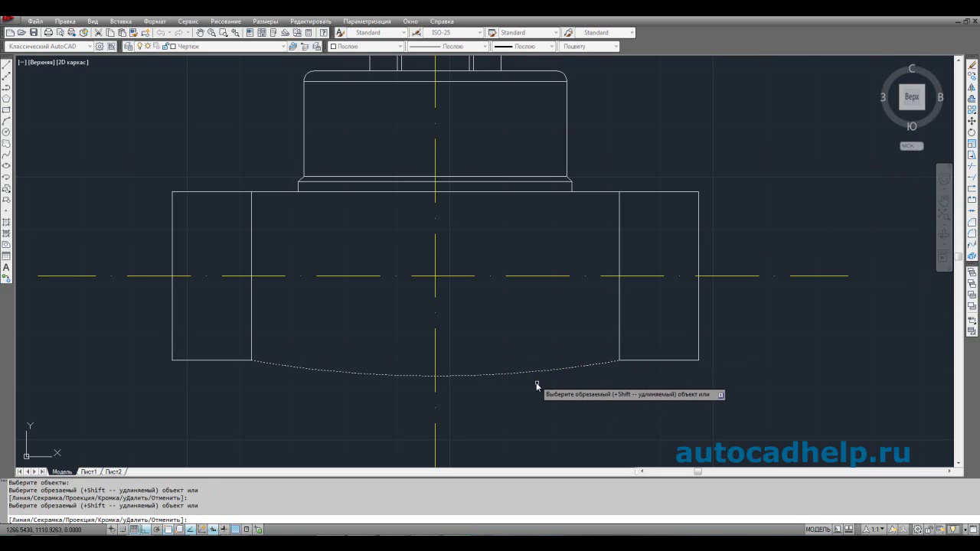
{"action": "key", "text": "Return"}
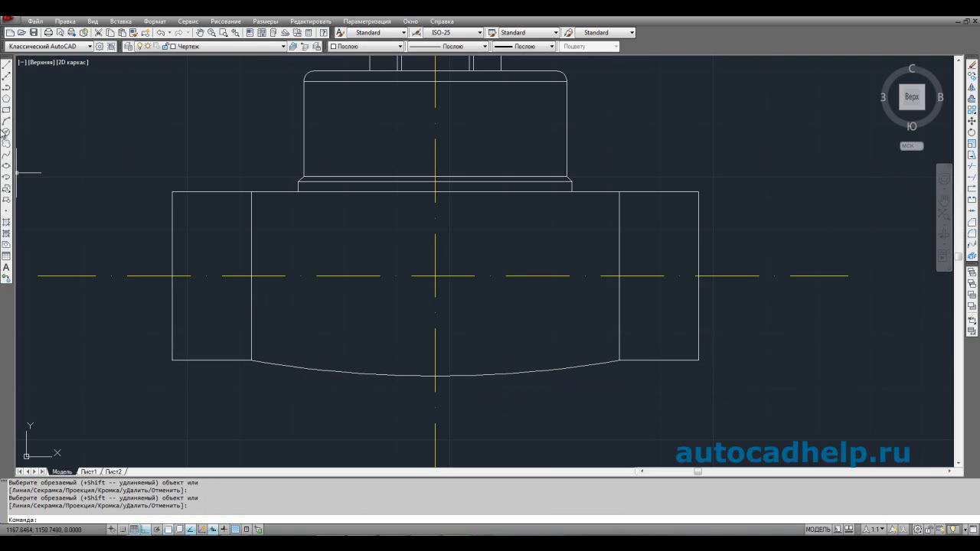
- Draw a horizontal line across the left thread end, from its outer edge to the inner vertical edge
{"action": "left_click", "coordinate": [12, 68]}
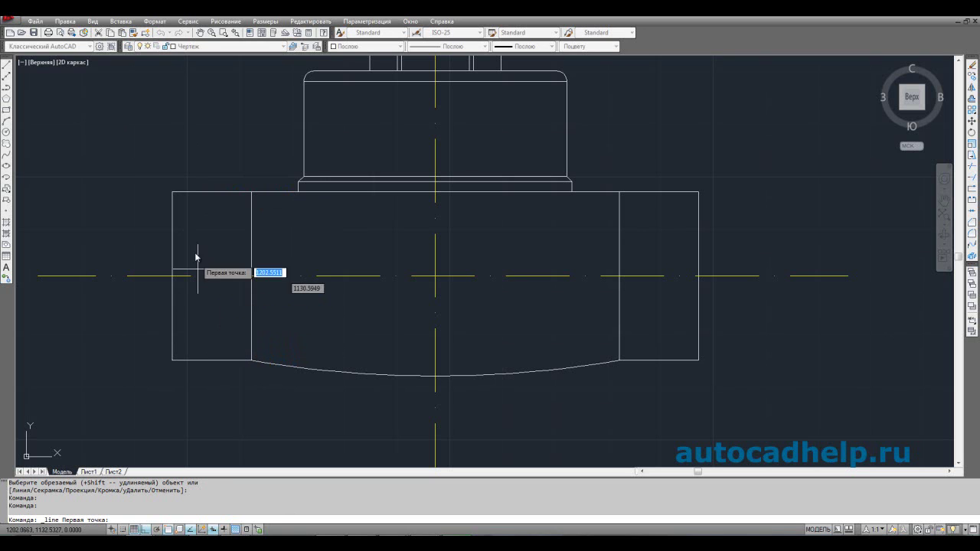
{"action": "left_click", "coordinate": [172, 234]}
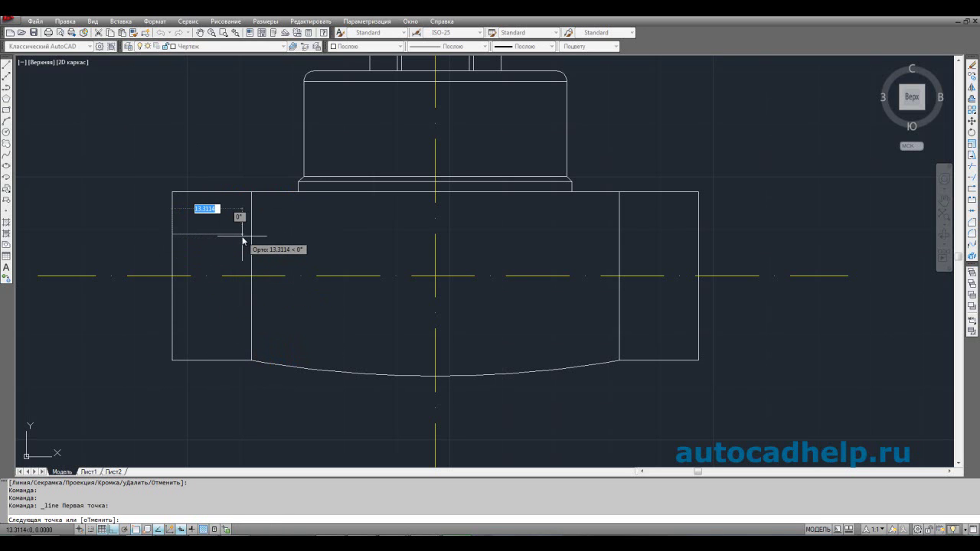
{"action": "left_click", "coordinate": [252, 234]}
{"action": "key", "text": "Escape"}
- Mirror that line below the horizontal centreline, keeping the original
{"action": "left_click", "coordinate": [245, 247]}
{"action": "left_click", "coordinate": [169, 204]}
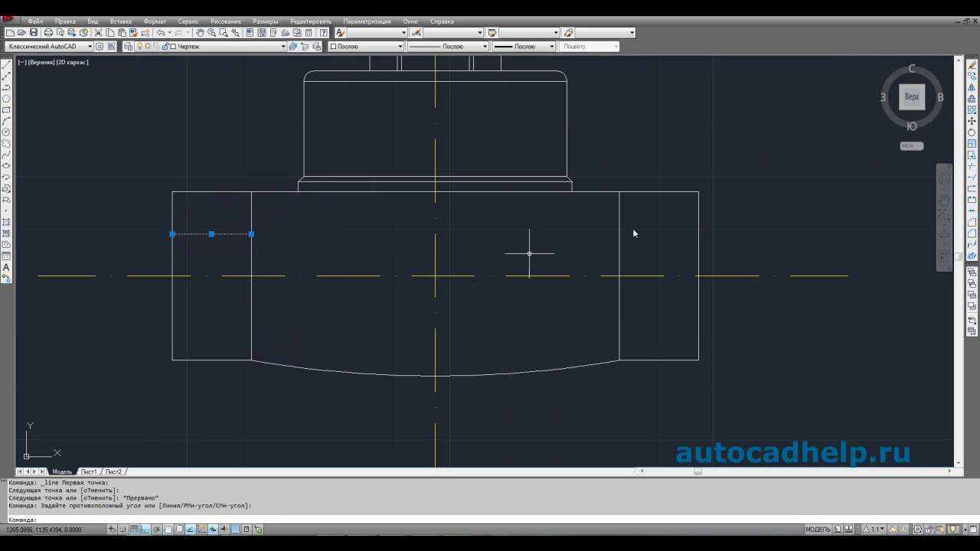
{"action": "left_click", "coordinate": [972, 87]}
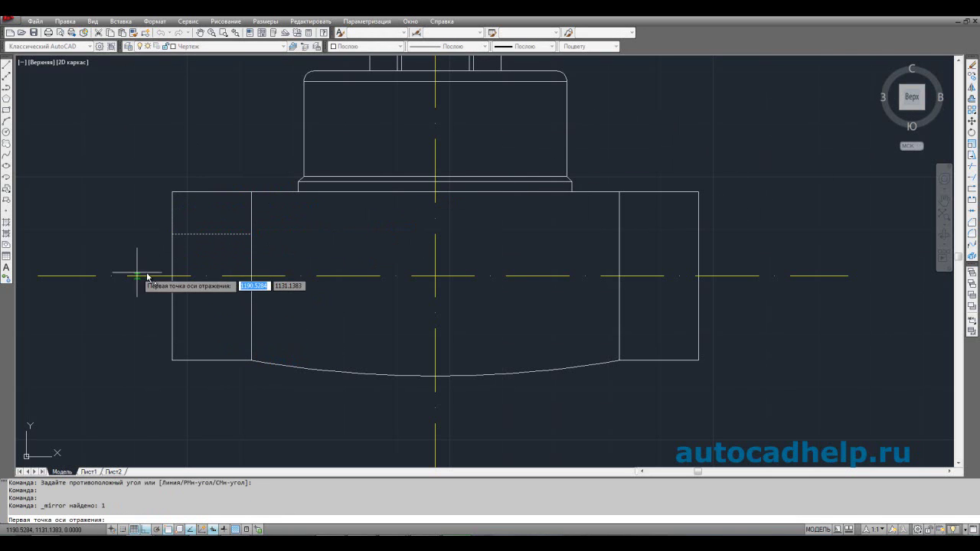
{"action": "left_click", "coordinate": [173, 276]}
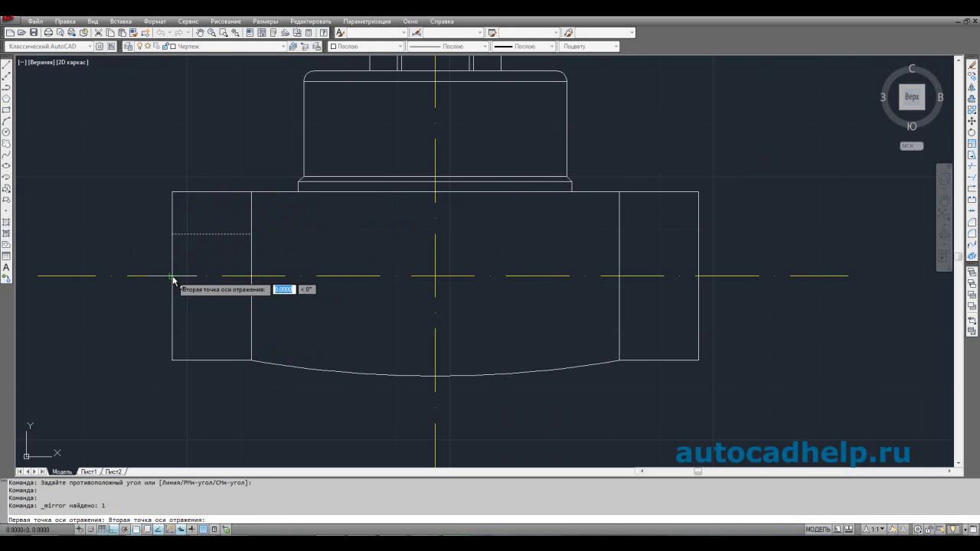
{"action": "left_click", "coordinate": [253, 279]}
{"action": "key", "text": "Return"}
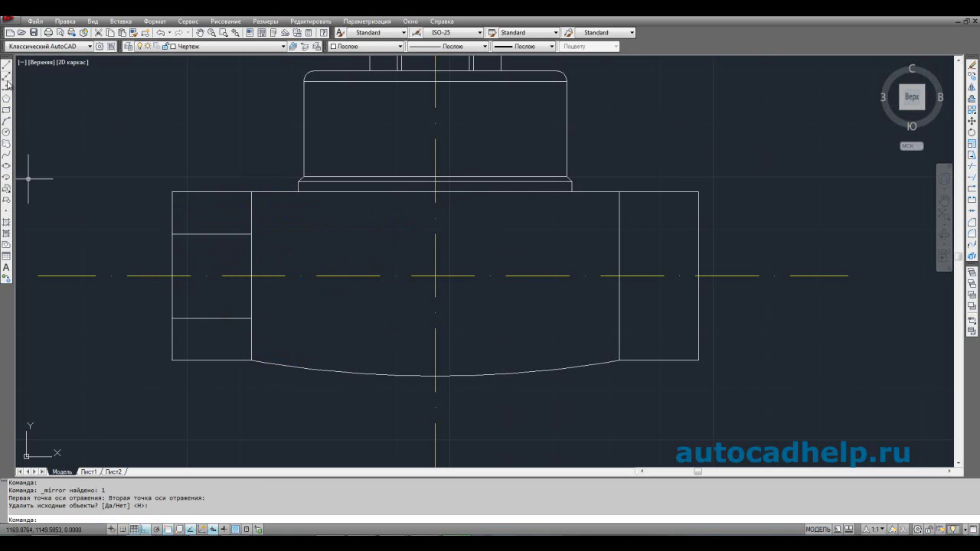
{"action": "left_click", "coordinate": [6, 123]}
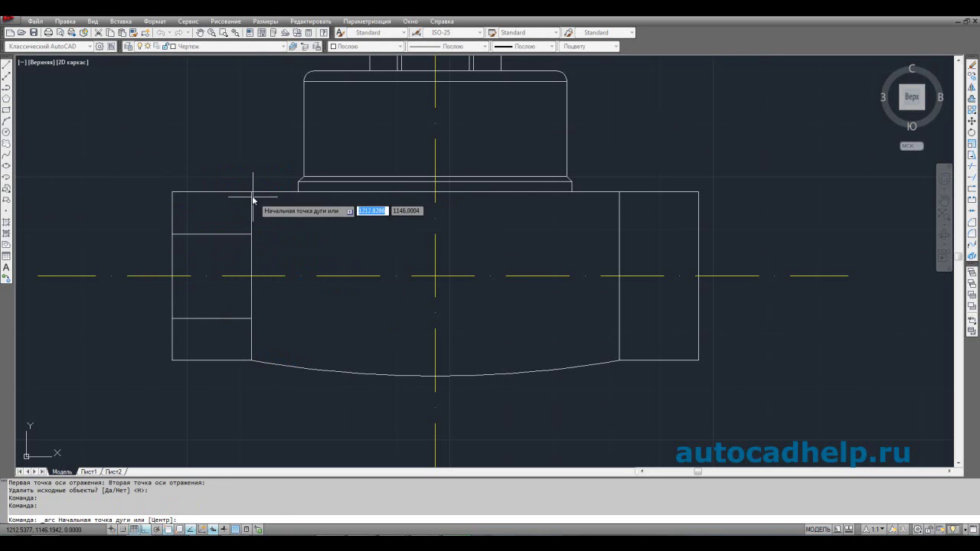
- Draw a 3-point arc with ortho off for the top hex face's inner end on the left thread end
{"action": "scroll", "coordinate": [246, 197], "scroll_direction": "up", "scroll_amount": 5}
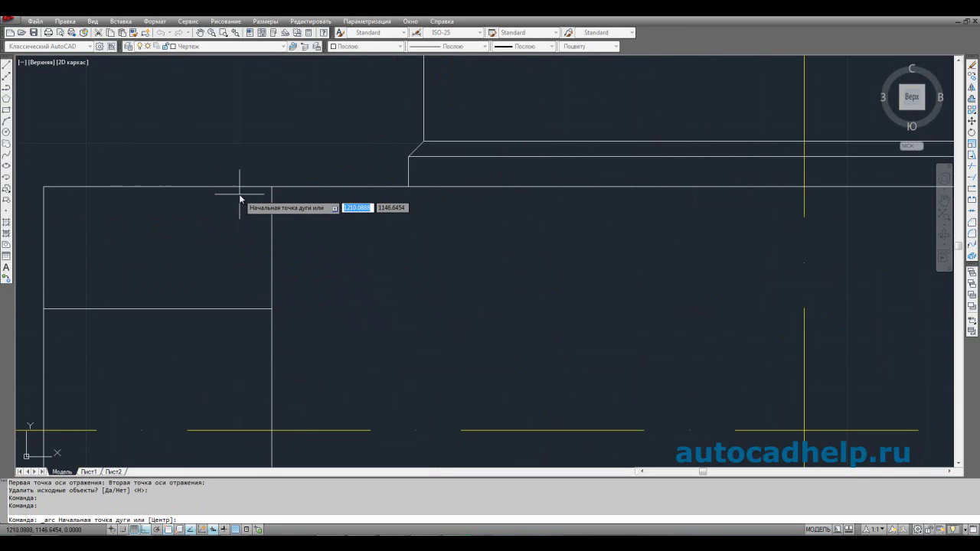
{"action": "left_click", "coordinate": [249, 187]}
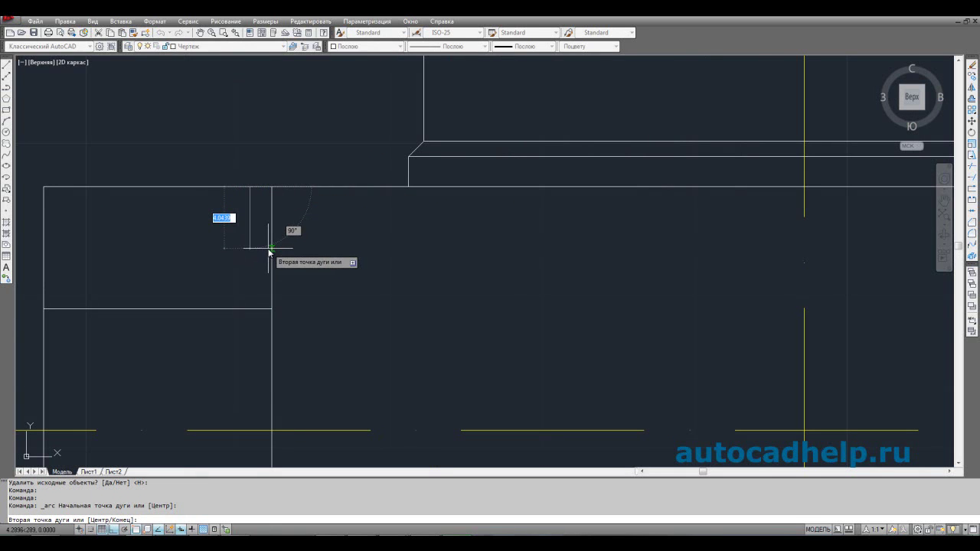
{"action": "key", "text": "F8"}
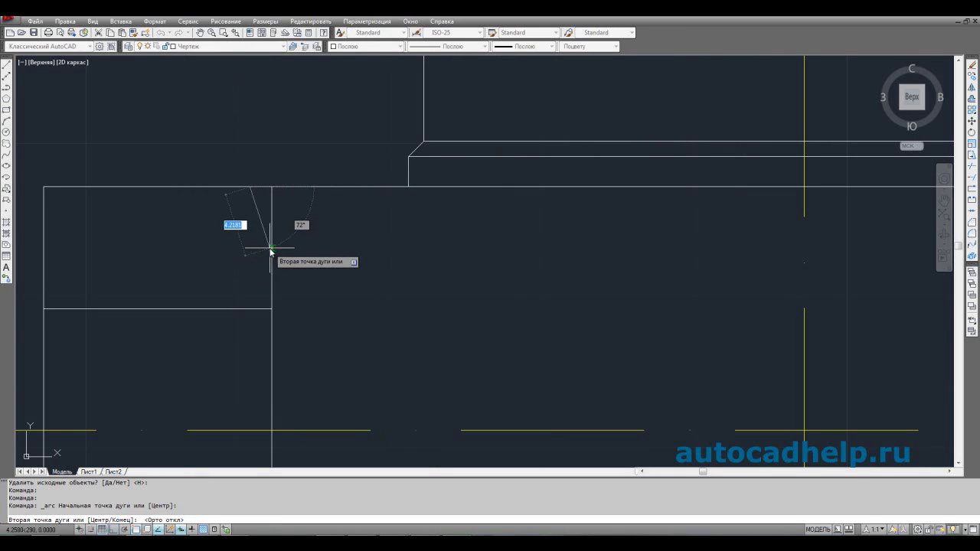
{"action": "left_click", "coordinate": [271, 248]}
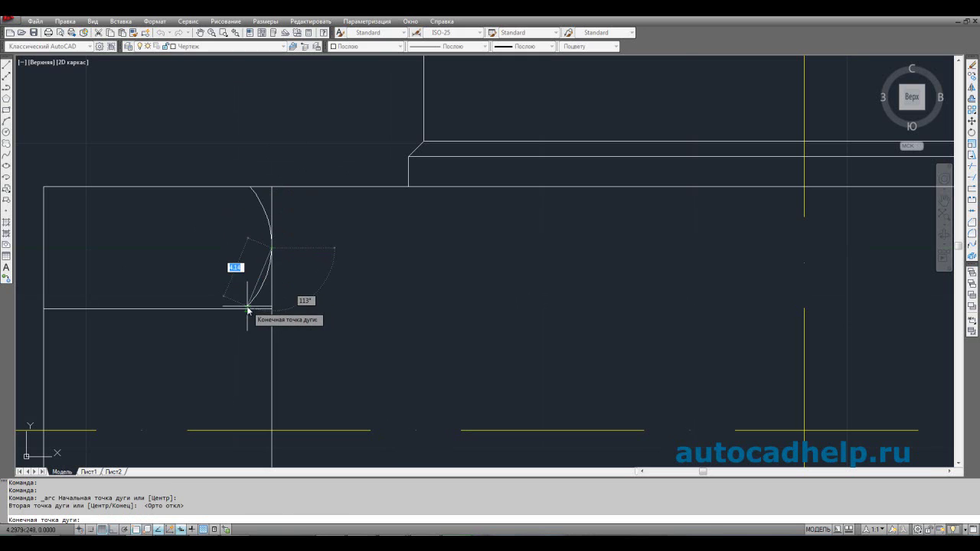
{"action": "left_click", "coordinate": [271, 309]}
- Erase the lower horizontal face line
{"action": "scroll", "coordinate": [284, 275], "scroll_direction": "down", "scroll_amount": 2}
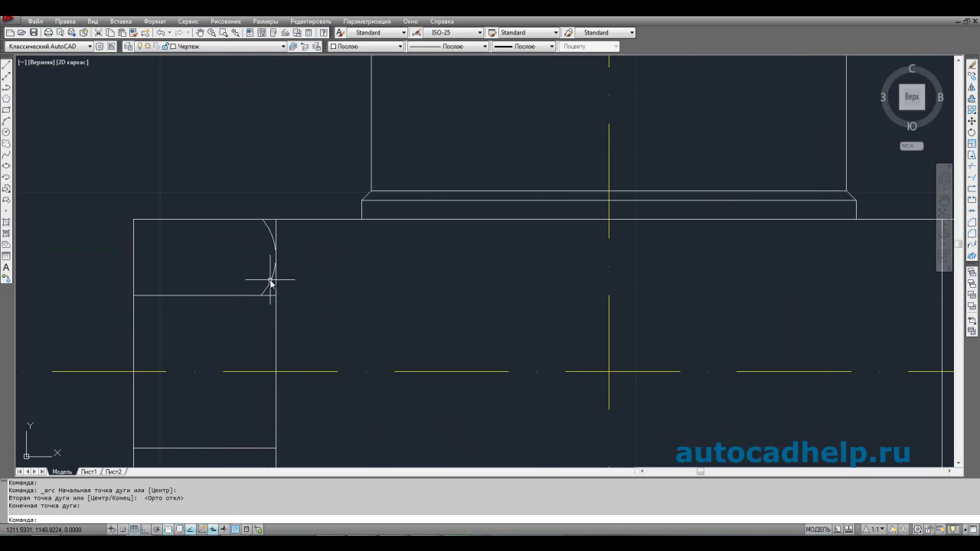
{"action": "left_click", "coordinate": [272, 296]}
{"action": "left_click", "coordinate": [275, 295]}
{"action": "key", "text": "Escape"}
{"action": "middle_click_drag", "start_coordinate": [280, 330], "coordinate": [275, 286]}
{"action": "left_click", "coordinate": [264, 267]}
{"action": "left_click", "coordinate": [258, 382]}
{"action": "left_click", "coordinate": [263, 427]}
{"action": "left_click", "coordinate": [240, 393]}
{"action": "key", "text": "Delete"}
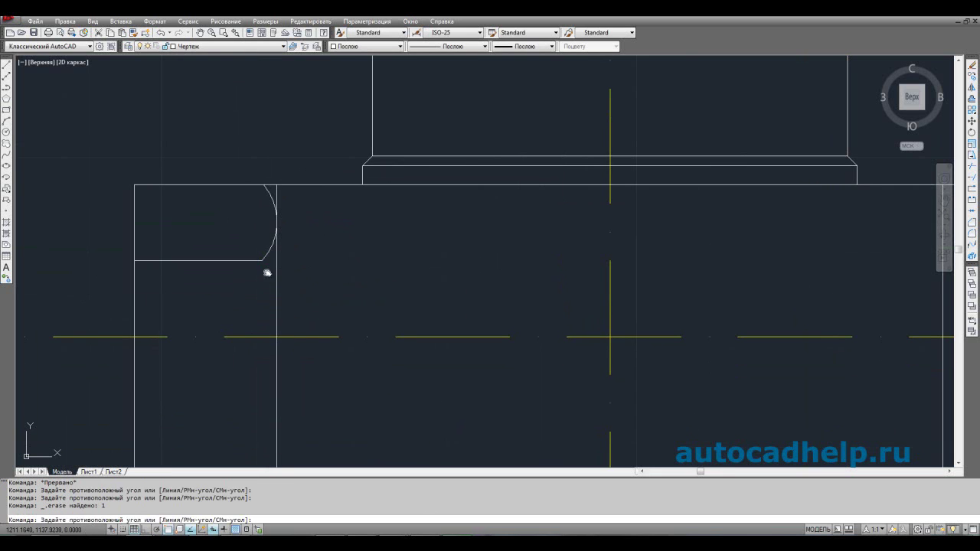
- Mirror the top face's line and arc about the horizontal centreline, keeping the originals
{"action": "left_click", "coordinate": [265, 268]}
{"action": "left_click", "coordinate": [243, 243]}
{"action": "left_click", "coordinate": [971, 88]}
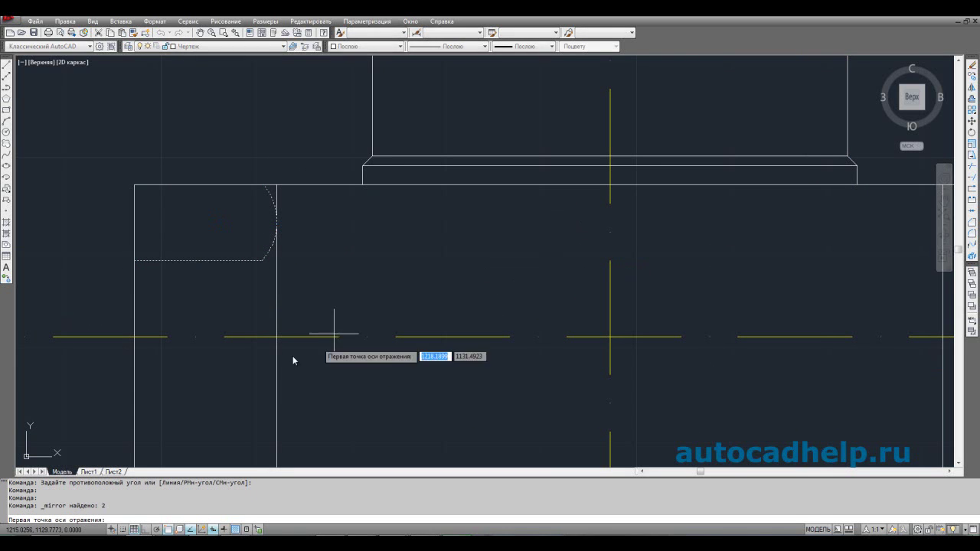
{"action": "left_click", "coordinate": [135, 336]}
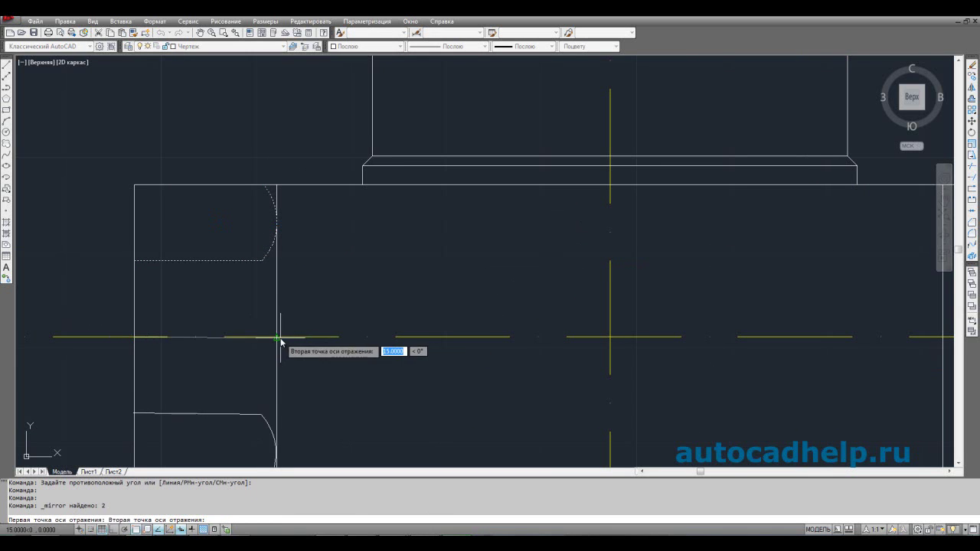
{"action": "left_click", "coordinate": [277, 336]}
{"action": "key", "text": "Return"}
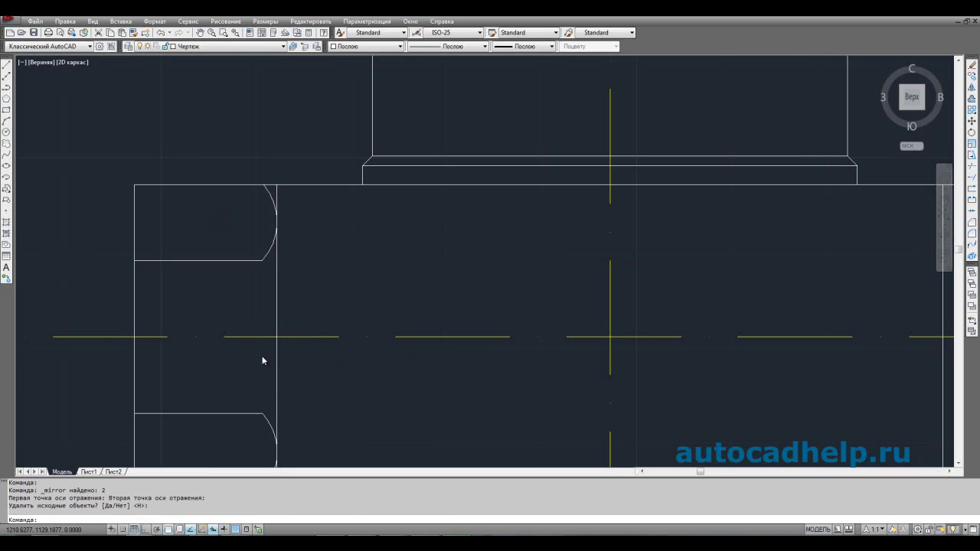
{"action": "scroll", "coordinate": [262, 355], "scroll_direction": "down", "scroll_amount": 2}
{"action": "middle_click_drag", "start_coordinate": [261, 355], "coordinate": [266, 307]}
- Draw a 3-point arc curving the middle hex face between the upper and lower face corners
{"action": "left_click", "coordinate": [7, 121]}
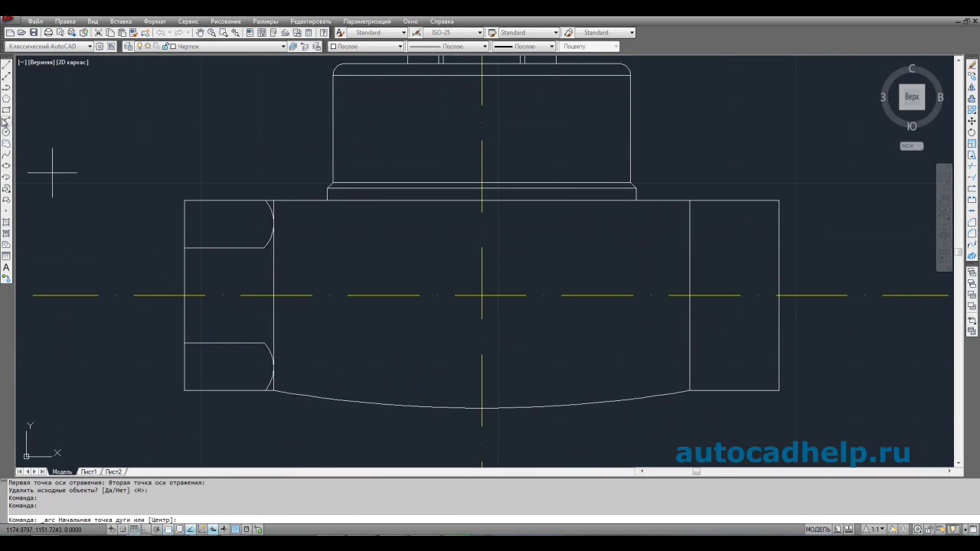
{"action": "left_click", "coordinate": [263, 248]}
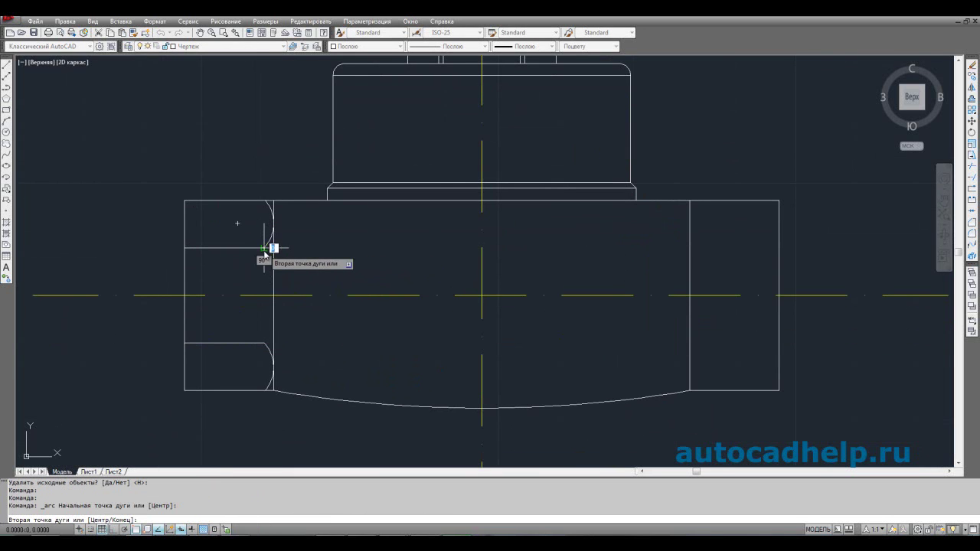
{"action": "left_click", "coordinate": [273, 296]}
{"action": "left_click", "coordinate": [263, 343]}
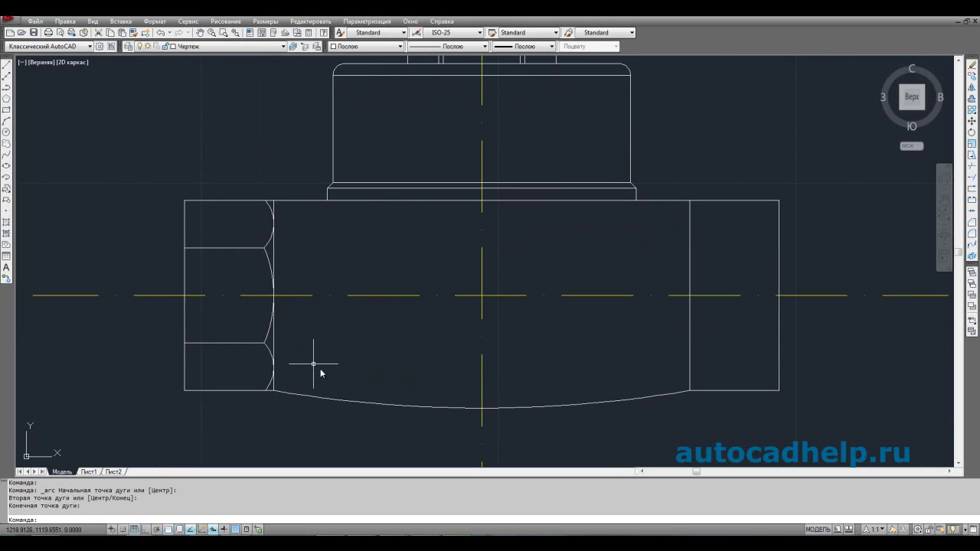
- Mirror the five left-end hex edges about the vertical centreline onto the right end, keeping originals
{"action": "left_click", "coordinate": [269, 346]}
{"action": "left_click", "coordinate": [245, 329]}
{"action": "left_click", "coordinate": [247, 343]}
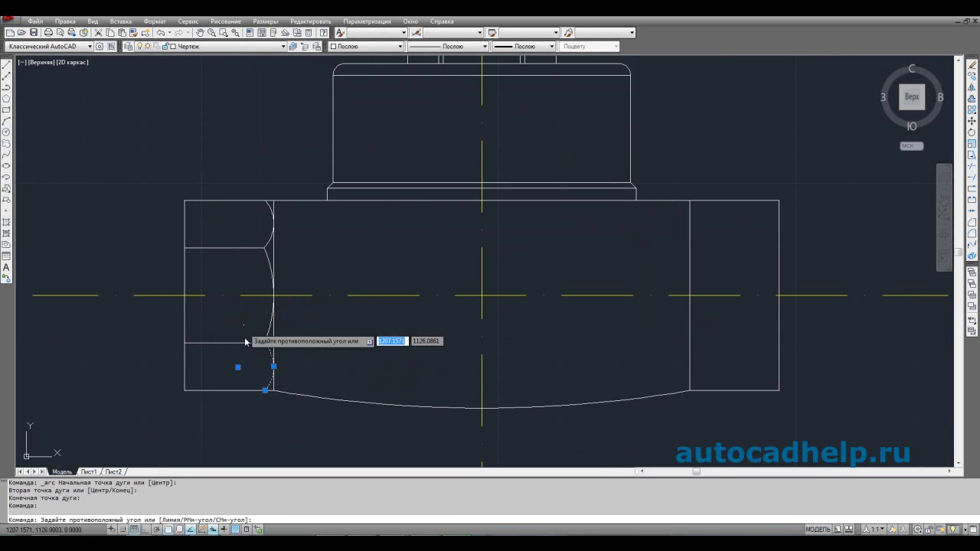
{"action": "left_click", "coordinate": [277, 345]}
{"action": "left_click", "coordinate": [268, 341]}
{"action": "left_click", "coordinate": [248, 310]}
{"action": "left_click", "coordinate": [267, 251]}
{"action": "left_click", "coordinate": [263, 242]}
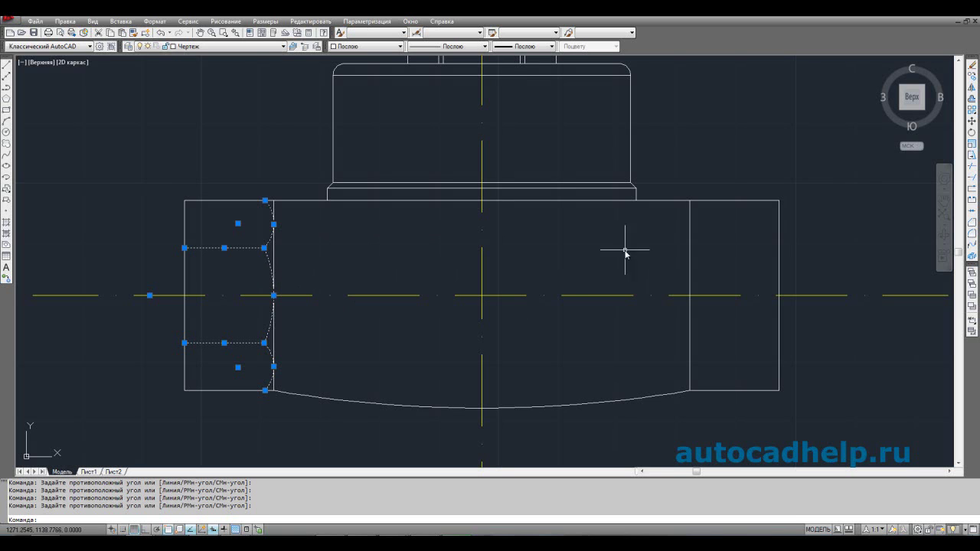
{"action": "left_click", "coordinate": [972, 87]}
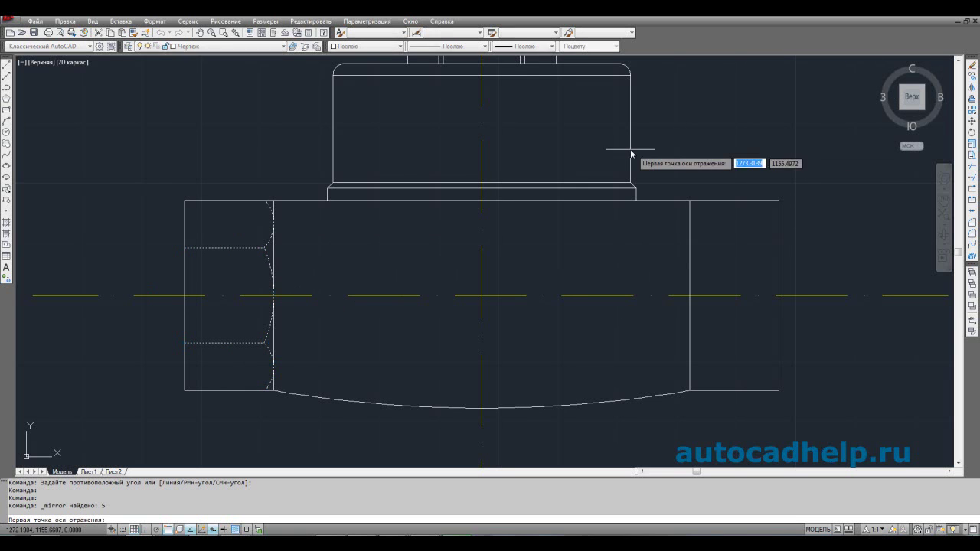
{"action": "left_click", "coordinate": [482, 207]}
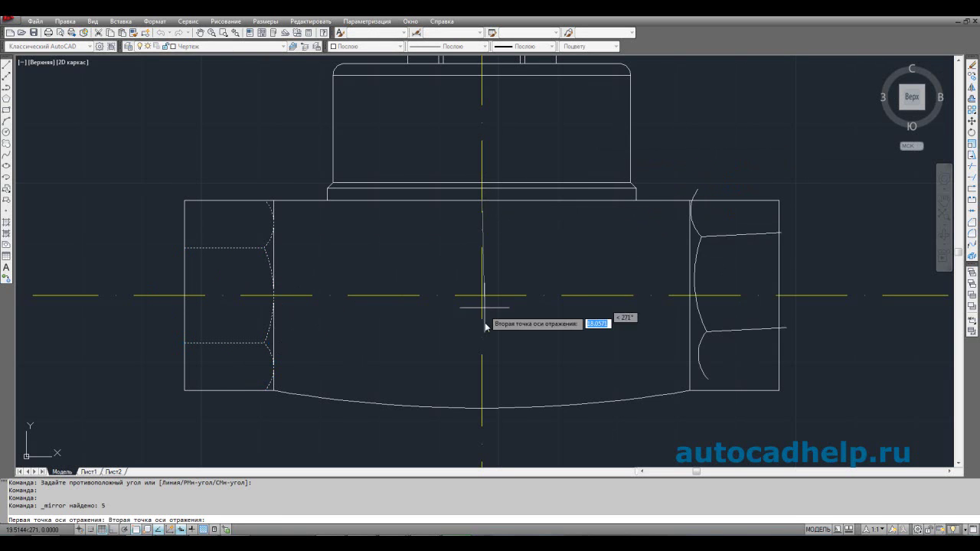
{"action": "left_click", "coordinate": [481, 408]}
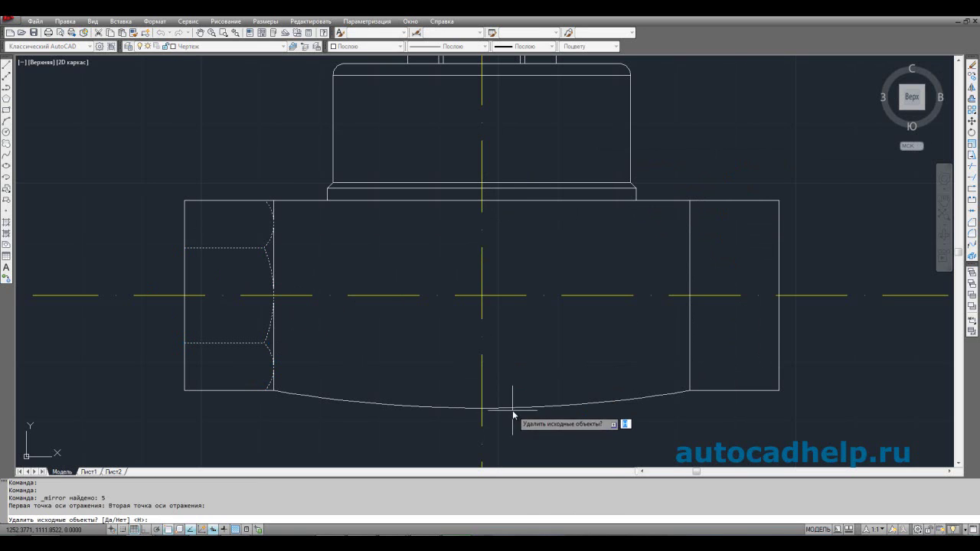
{"action": "key", "text": "Return"}
{"action": "scroll", "coordinate": [402, 299], "scroll_direction": "down", "scroll_amount": 4}
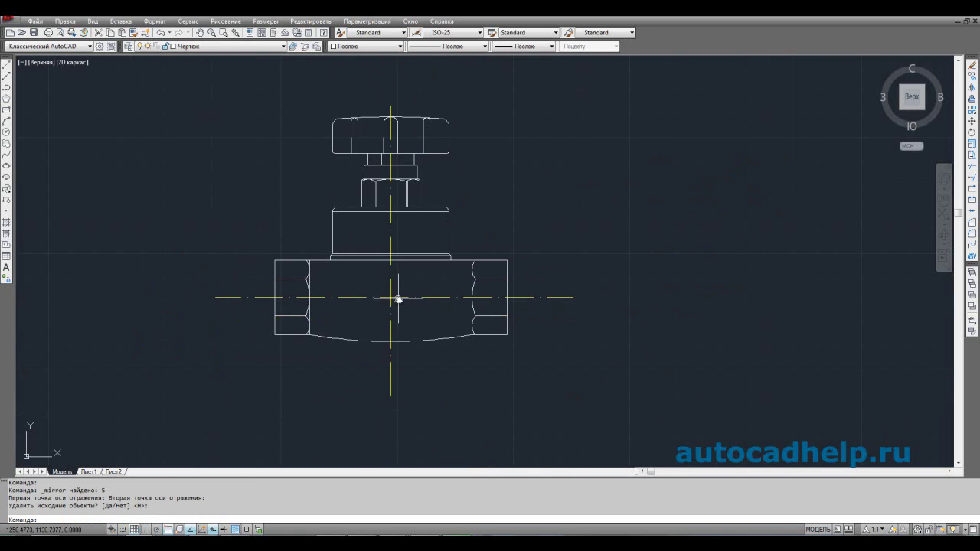
{"action": "middle_click_drag", "start_coordinate": [412, 300], "coordinate": [414, 338]}
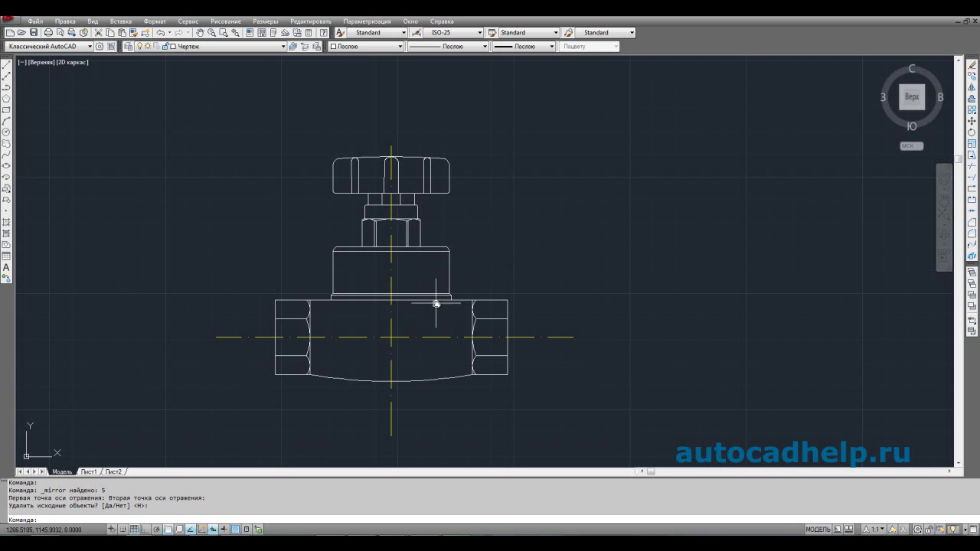
{"action": "mouse_move", "coordinate": [435, 299]}
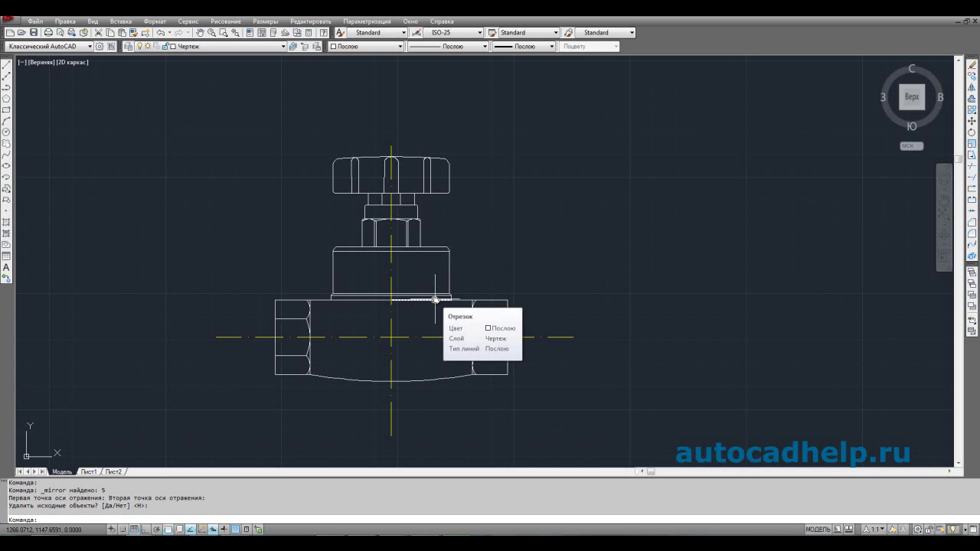
{"action": "middle_click_drag", "start_coordinate": [435, 299], "coordinate": [434, 332]}
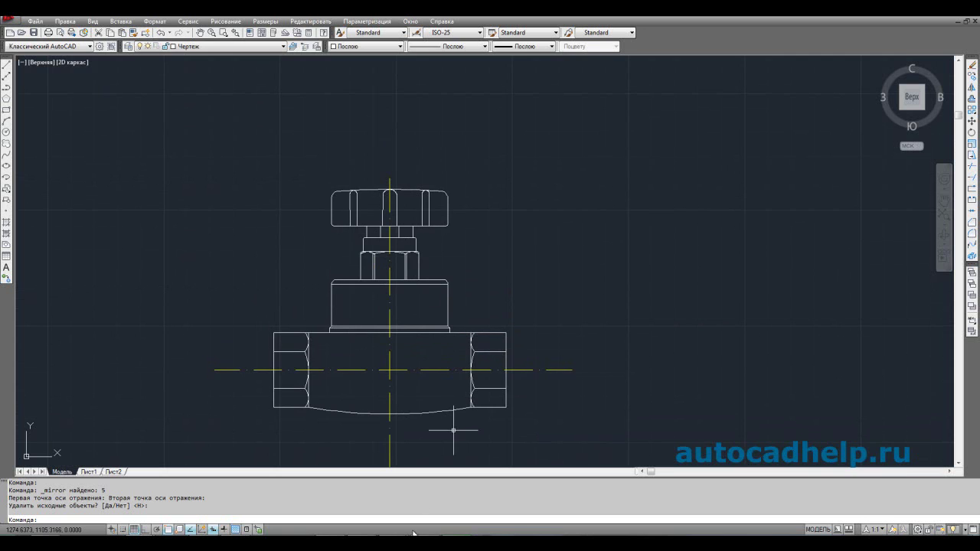
{"action": "key", "text": "alt+Tab"}
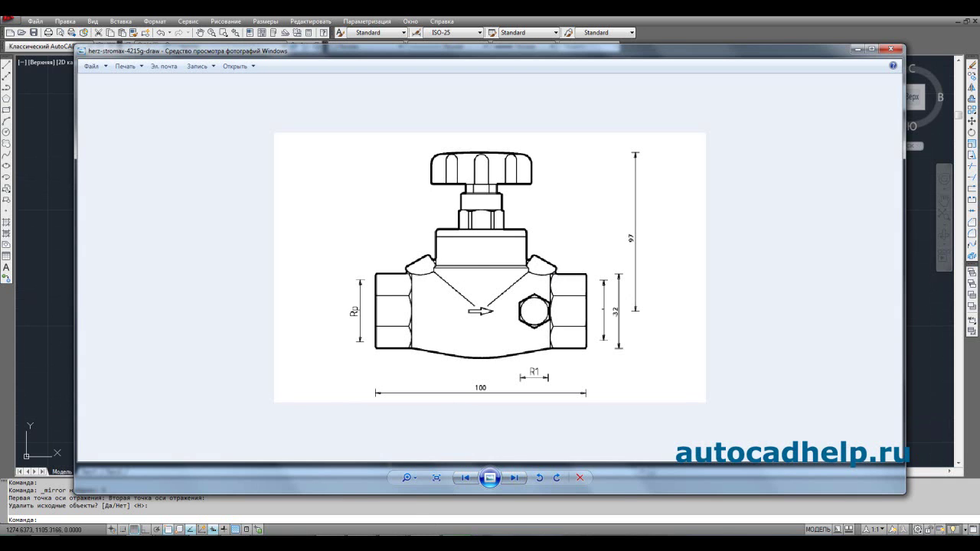
{"action": "left_click", "coordinate": [170, 507]}
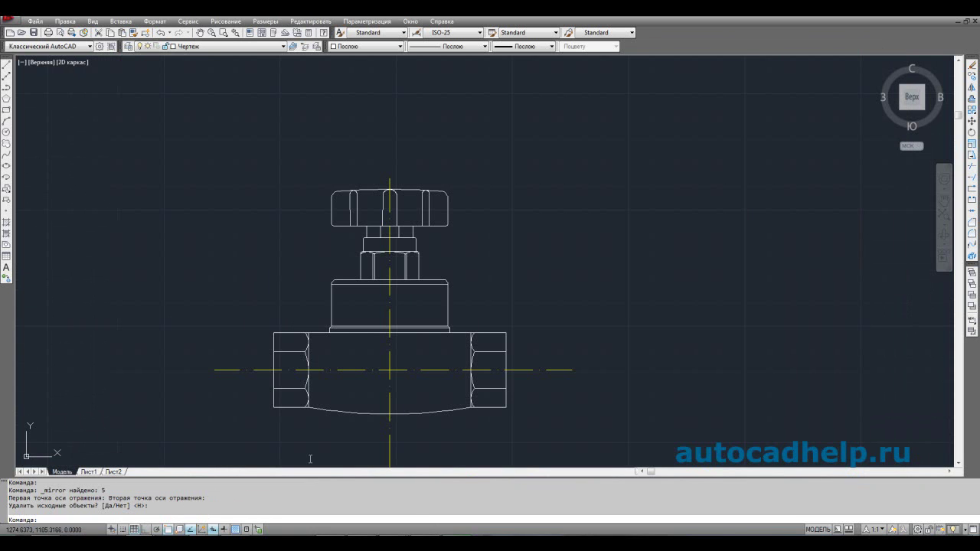
{"action": "scroll", "coordinate": [469, 273], "scroll_direction": "up", "scroll_amount": 5}
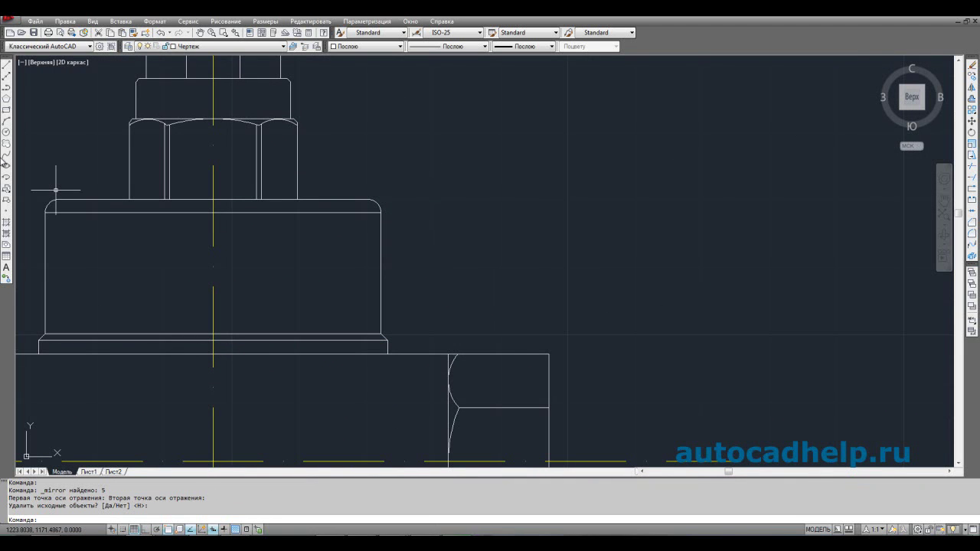
- Begin a line at the top end of the right thread end's arc with a 3-unit first segment
{"action": "left_click", "coordinate": [6, 66]}
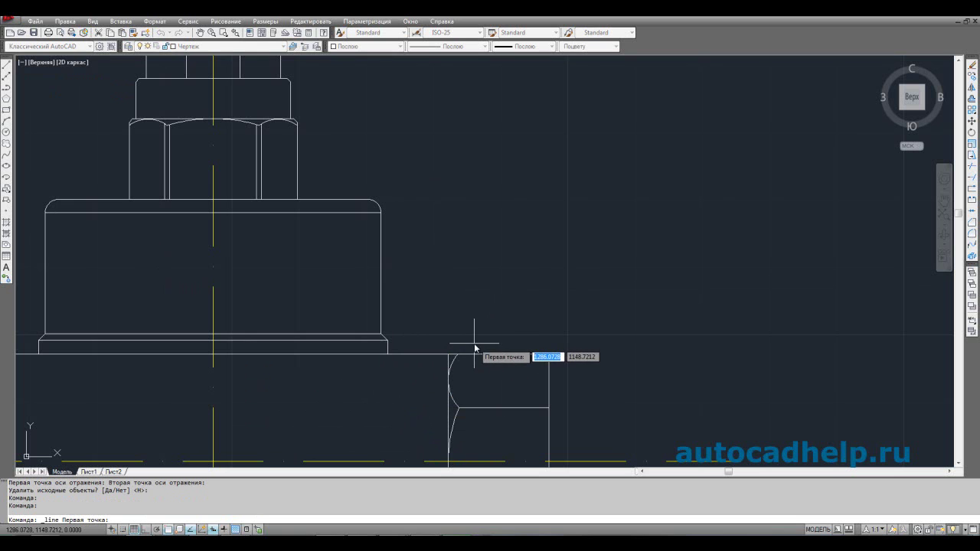
{"action": "scroll", "coordinate": [474, 343], "scroll_direction": "up", "scroll_amount": 3}
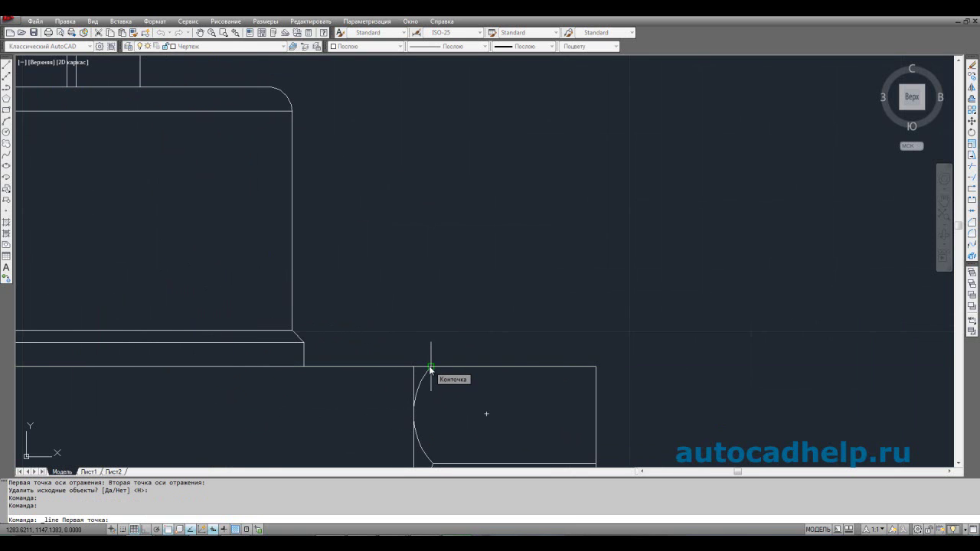
{"action": "left_click", "coordinate": [431, 368]}
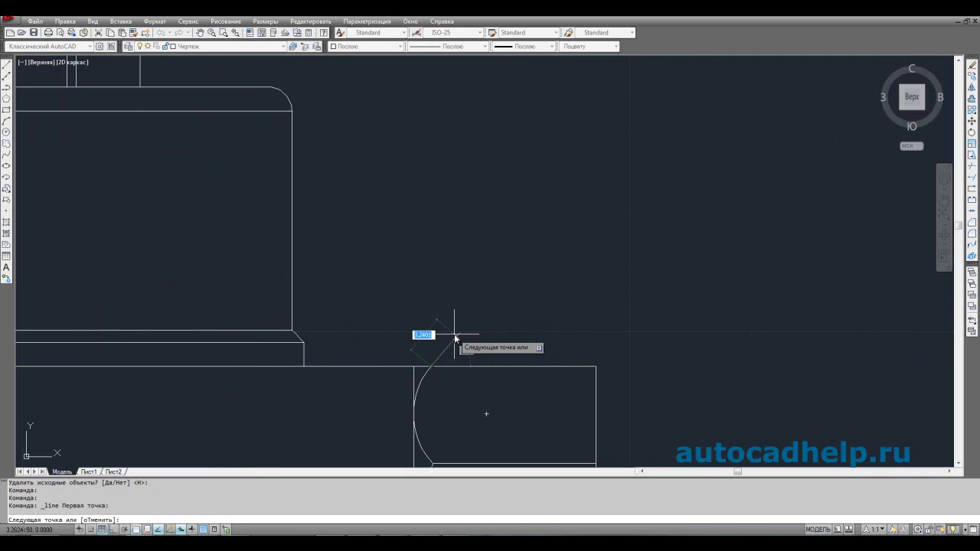
{"action": "type", "text": "3"}
{"action": "key", "text": "Return"}
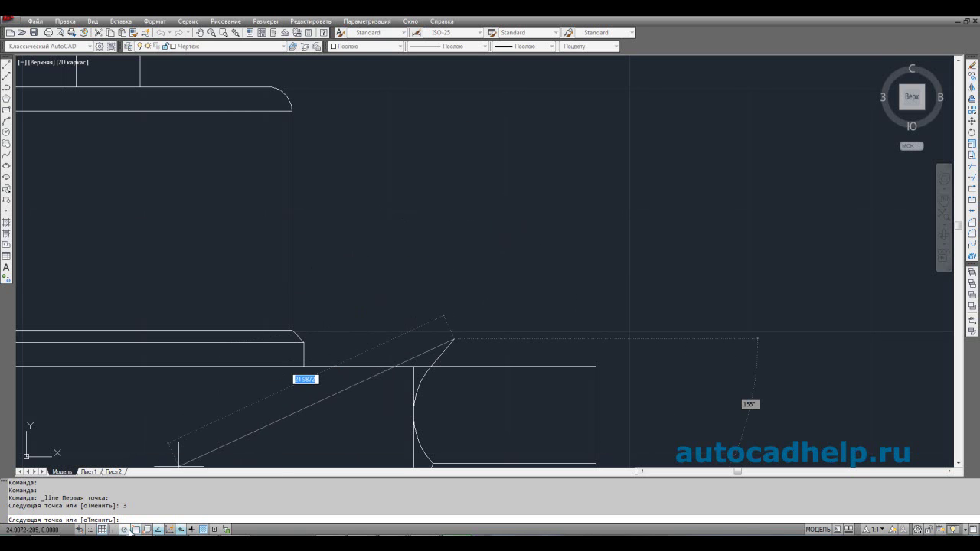
{"action": "right_click", "coordinate": [125, 529]}
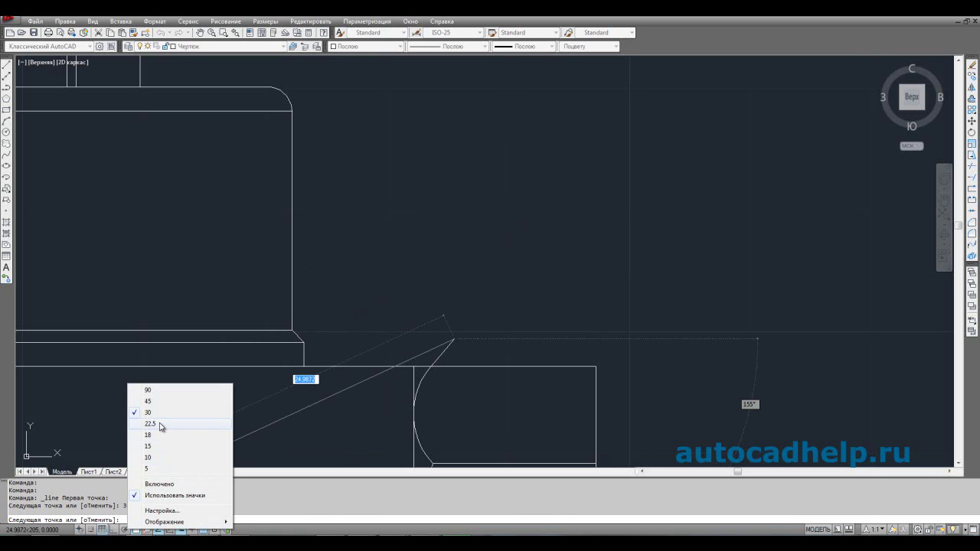
- Enable additional polar tracking angles and add 135° in Polar Tracking settings
{"action": "left_click", "coordinate": [162, 510]}
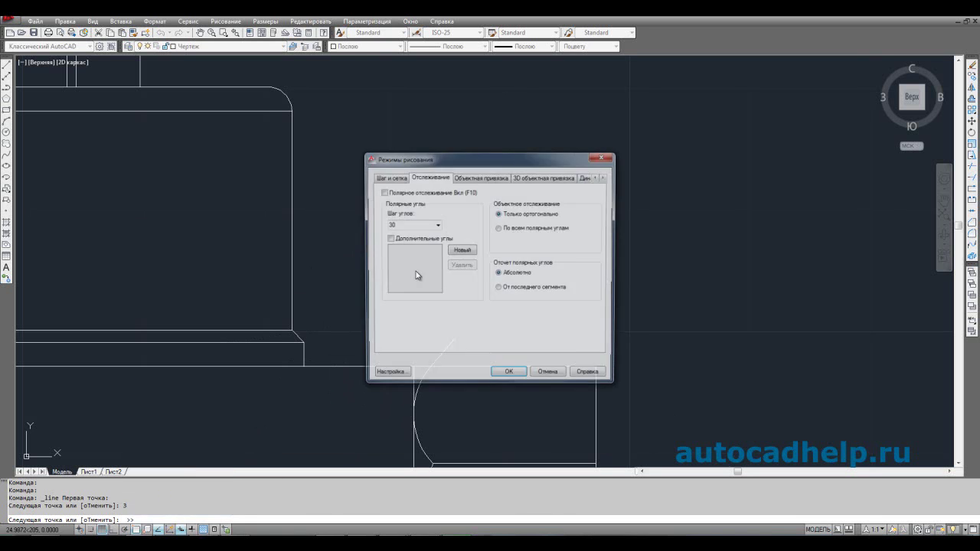
{"action": "left_click", "coordinate": [414, 238]}
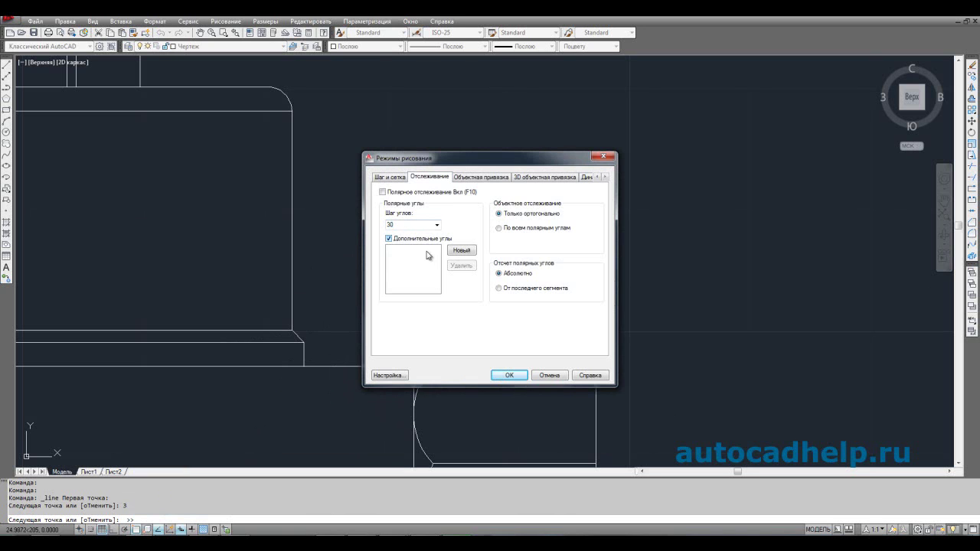
{"action": "type", "text": "135"}
{"action": "left_click", "coordinate": [507, 375]}
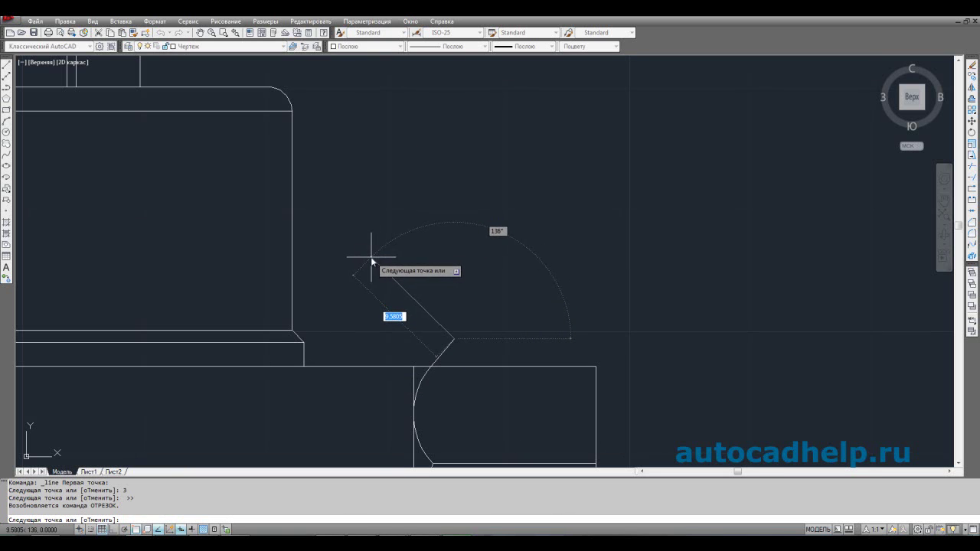
- Turn on Polar tracking, draw a trial 135° line, then erase it
{"action": "left_click", "coordinate": [125, 529]}
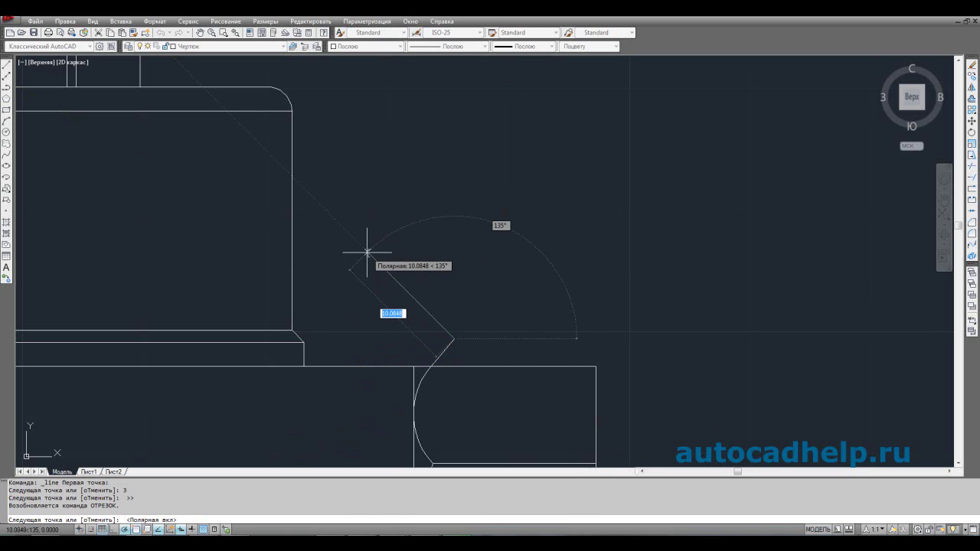
{"action": "left_click", "coordinate": [342, 234]}
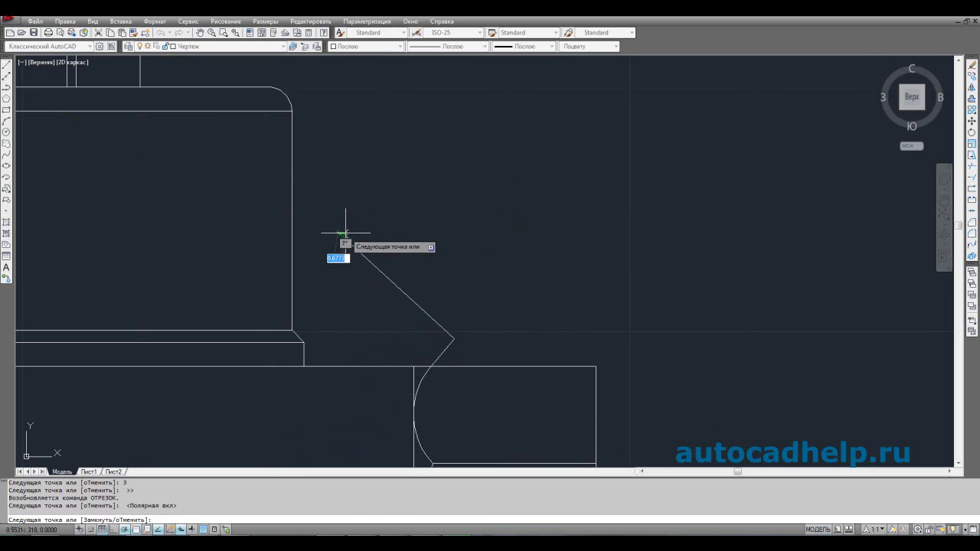
{"action": "key", "text": "Escape"}
{"action": "left_click", "coordinate": [393, 269]}
{"action": "left_click", "coordinate": [346, 240]}
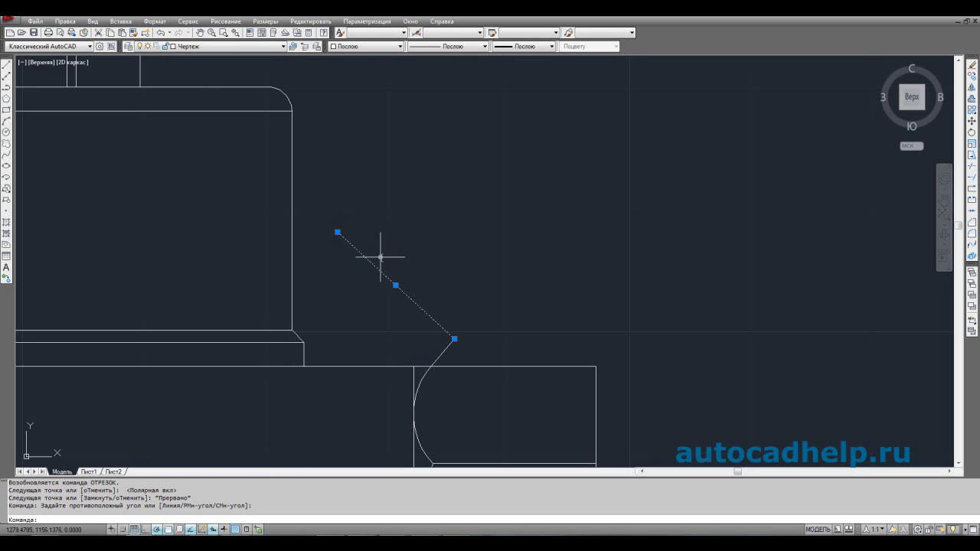
{"action": "key", "text": "Delete"}
- Redraw the 135° diagonal line starting from the arc's top end
{"action": "right_click", "coordinate": [414, 257]}
{"action": "mouse_move", "coordinate": [528, 274]}
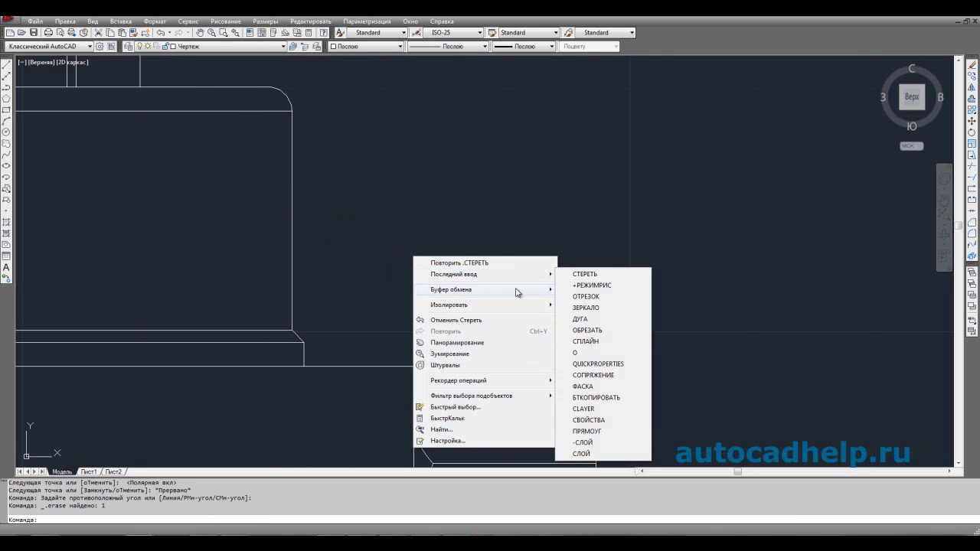
{"action": "left_click", "coordinate": [576, 298]}
{"action": "left_click", "coordinate": [453, 338]}
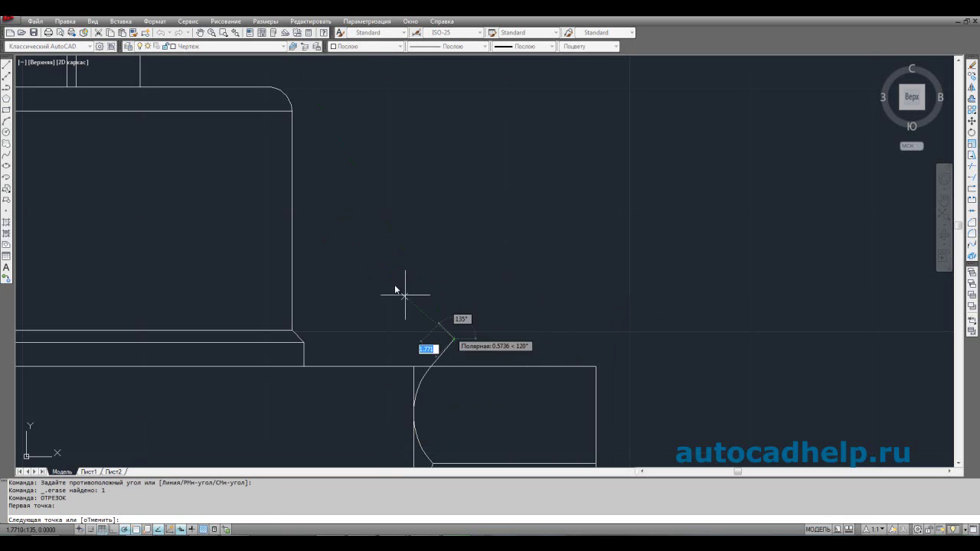
{"action": "left_click", "coordinate": [331, 215]}
{"action": "key", "text": "Return"}
- Draw a 45° line up from the bonnet base corner
{"action": "right_click", "coordinate": [465, 198]}
{"action": "left_click", "coordinate": [492, 206]}
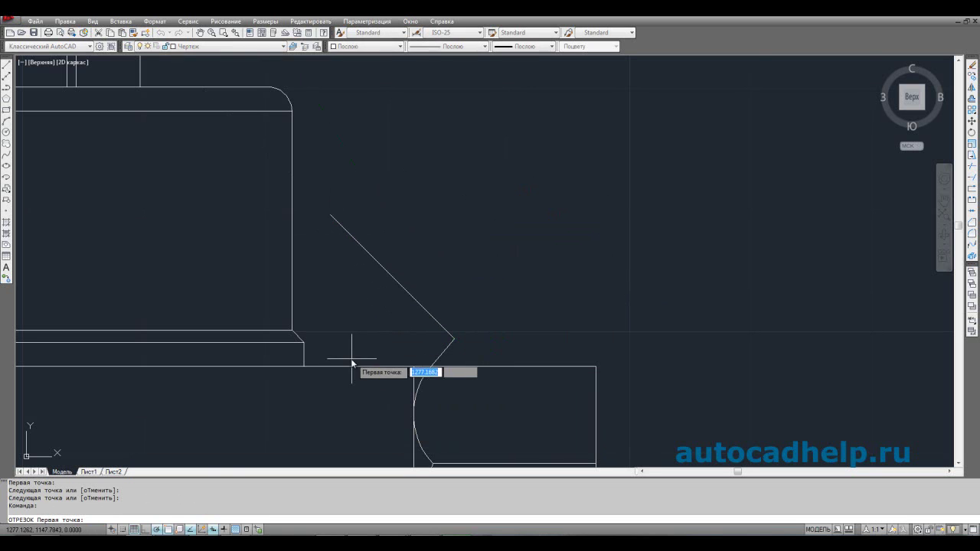
{"action": "left_click", "coordinate": [292, 330]}
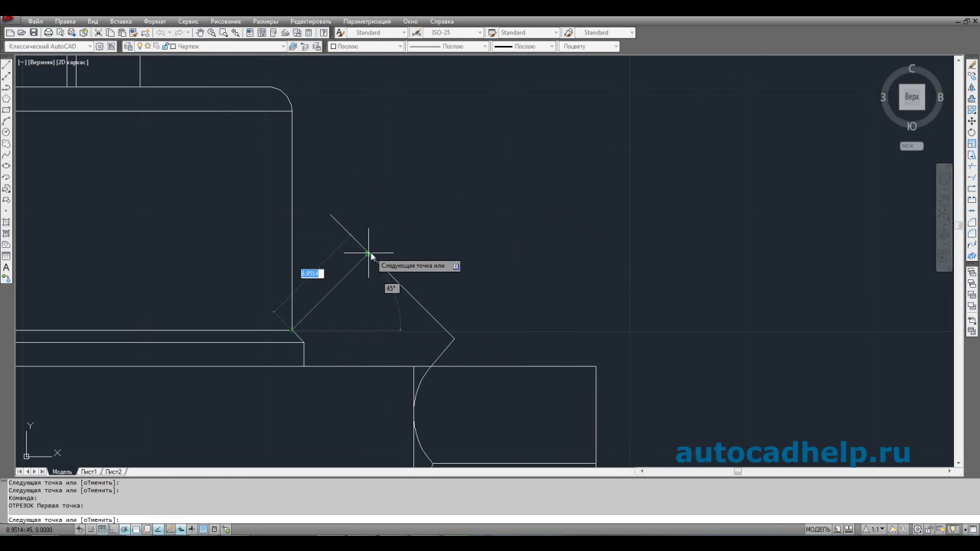
{"action": "left_click", "coordinate": [368, 253]}
{"action": "key", "text": "Escape"}
- Grip-stretch the 135° line's upper end onto the 45° line's end to form the peak
{"action": "left_click", "coordinate": [343, 225]}
{"action": "left_click", "coordinate": [346, 226]}
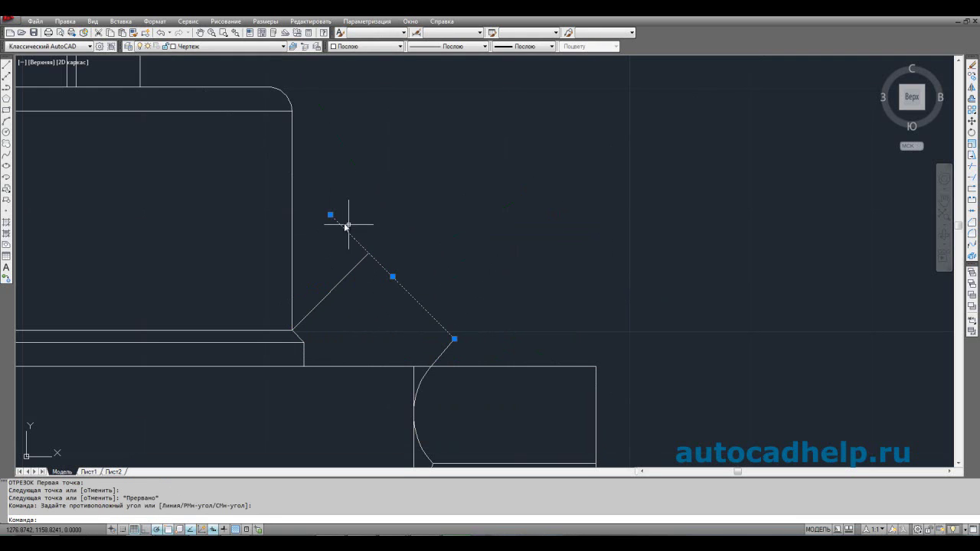
{"action": "left_click", "coordinate": [330, 216]}
{"action": "left_click", "coordinate": [368, 253]}
{"action": "key", "text": "Escape"}
{"action": "scroll", "coordinate": [446, 232], "scroll_direction": "down", "scroll_amount": 4}
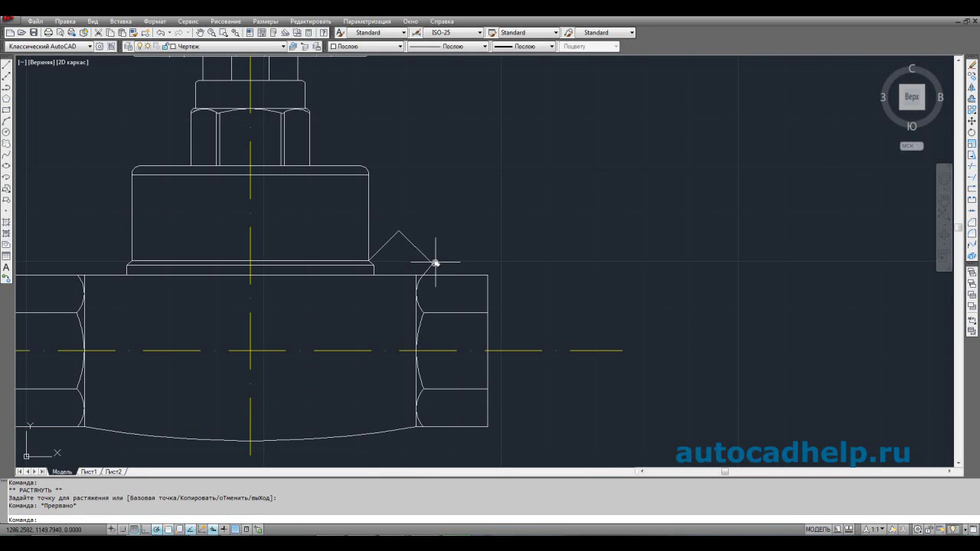
{"action": "scroll", "coordinate": [435, 262], "scroll_direction": "up", "scroll_amount": 3}
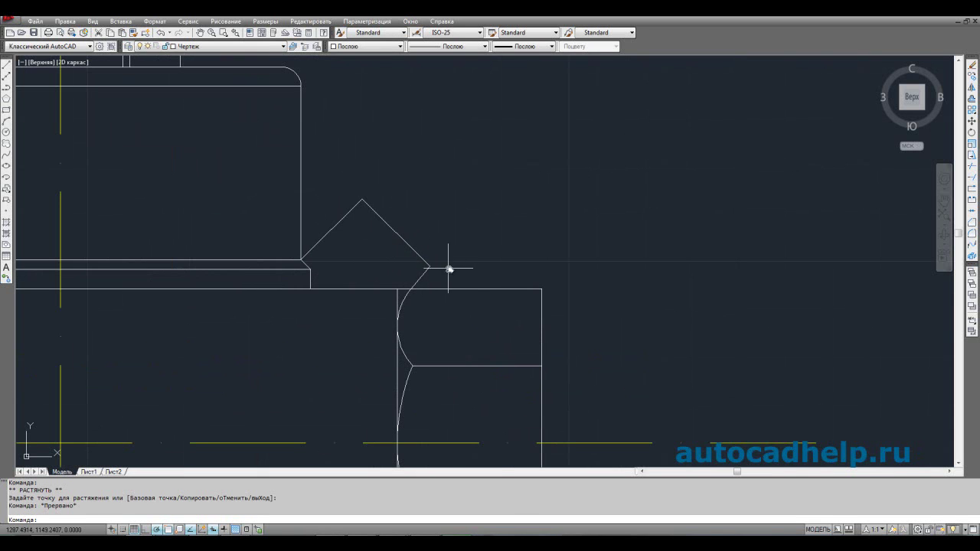
{"action": "middle_click_drag", "start_coordinate": [426, 257], "coordinate": [426, 280]}
{"action": "middle_click_drag", "start_coordinate": [378, 245], "coordinate": [380, 266]}
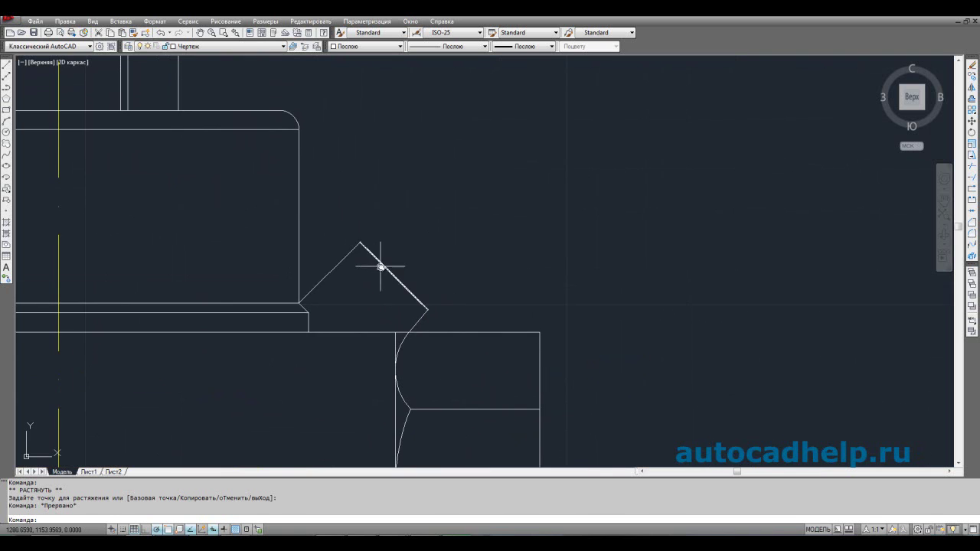
{"action": "scroll", "coordinate": [380, 267], "scroll_direction": "down", "scroll_amount": 4}
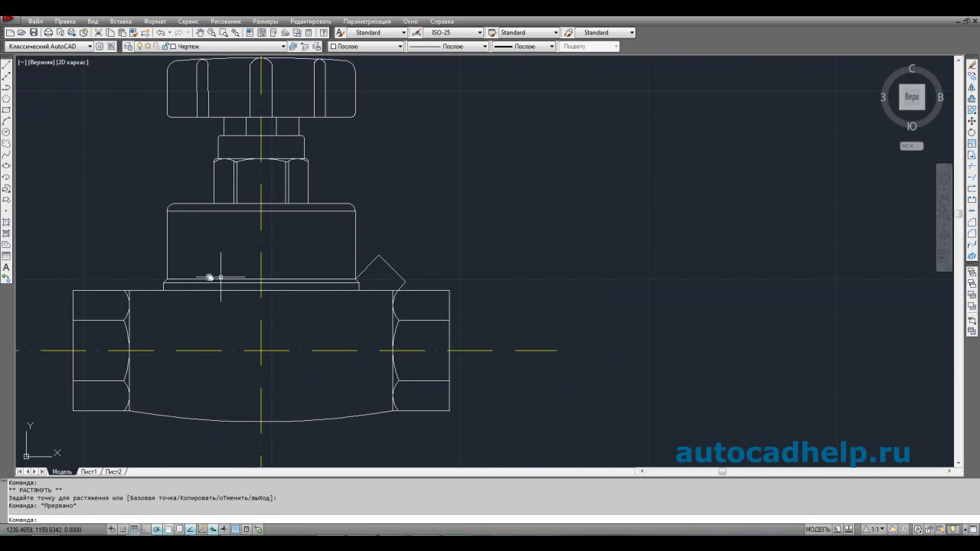
{"action": "scroll", "coordinate": [335, 272], "scroll_direction": "up", "scroll_amount": 5}
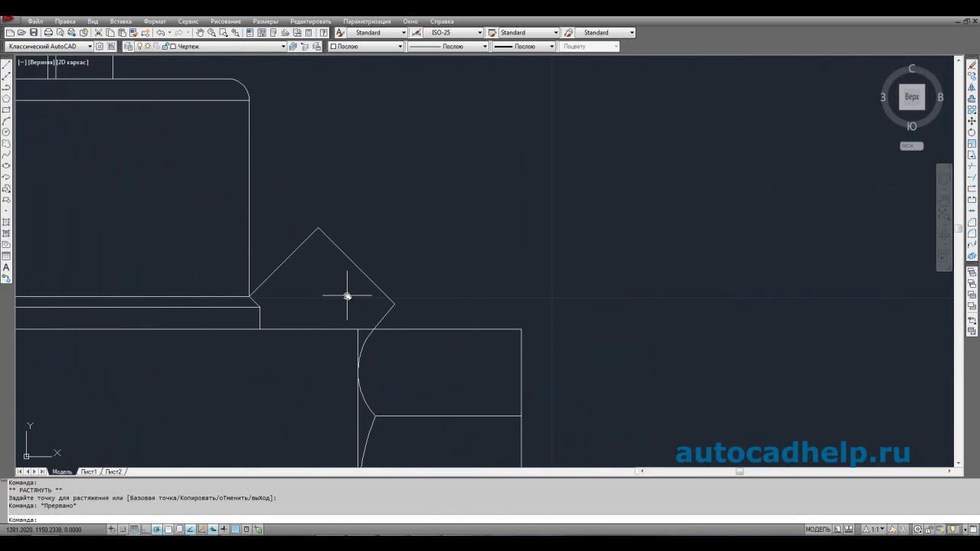
- Fillet the lug's right slope into the arc below with radius 2
{"action": "right_click", "coordinate": [564, 231]}
{"action": "mouse_move", "coordinate": [600, 250]}
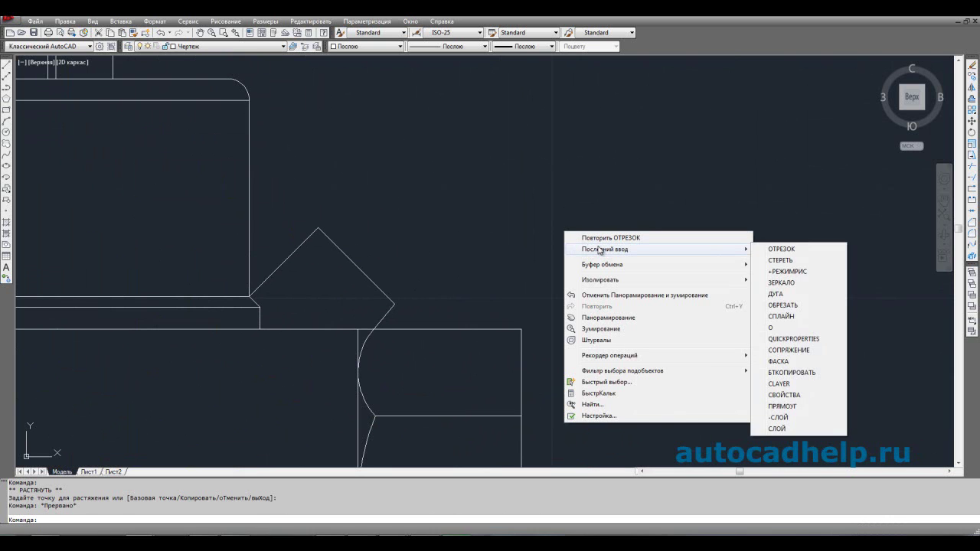
{"action": "left_click", "coordinate": [818, 352]}
{"action": "right_click", "coordinate": [485, 279]}
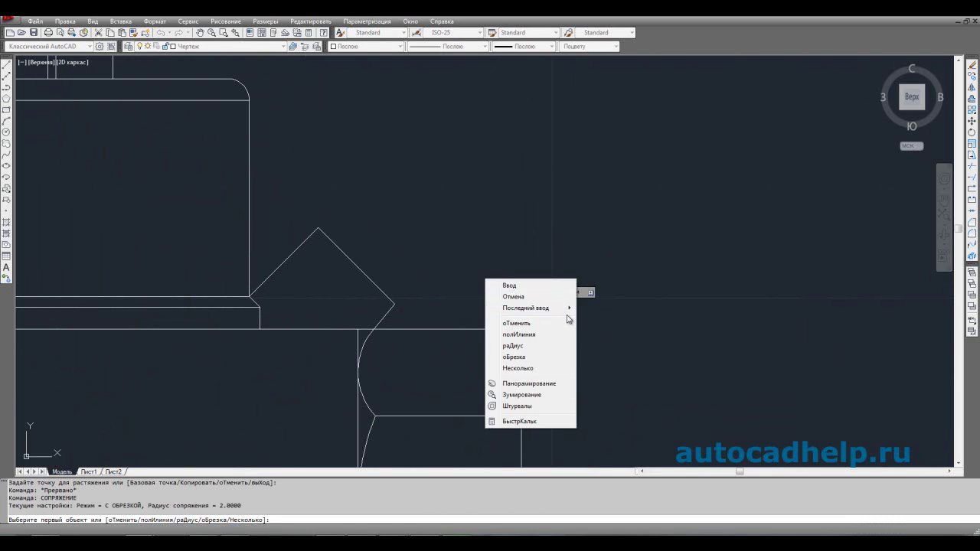
{"action": "left_click", "coordinate": [556, 346]}
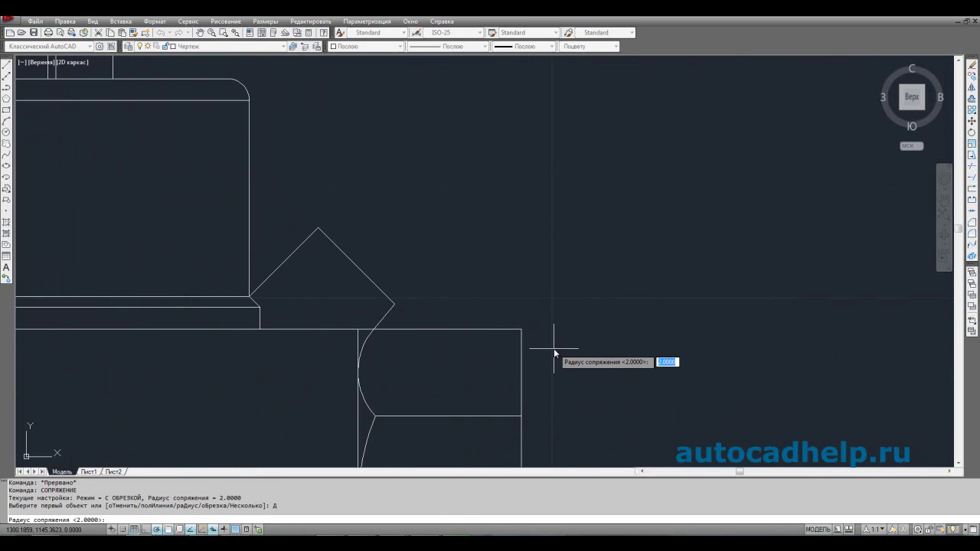
{"action": "key", "text": "Return"}
{"action": "left_click", "coordinate": [388, 299]}
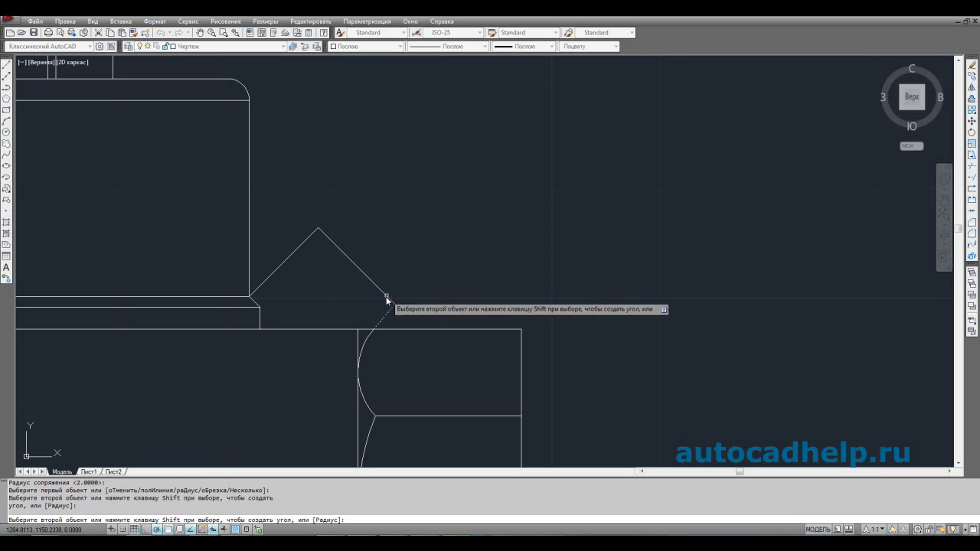
{"action": "left_click", "coordinate": [387, 302]}
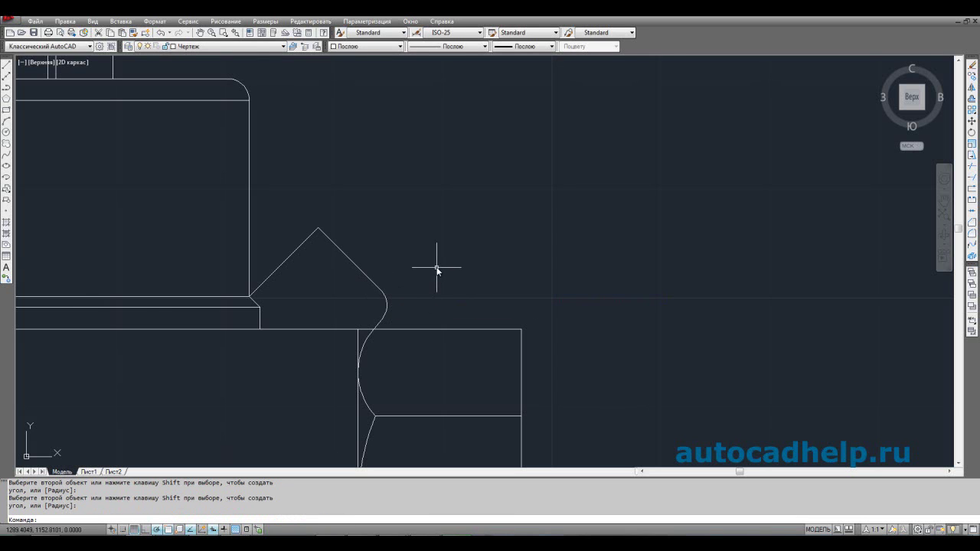
- Fillet the two diagonals at the lug's peak to round it off
{"action": "right_click", "coordinate": [386, 250]}
{"action": "left_click", "coordinate": [407, 253]}
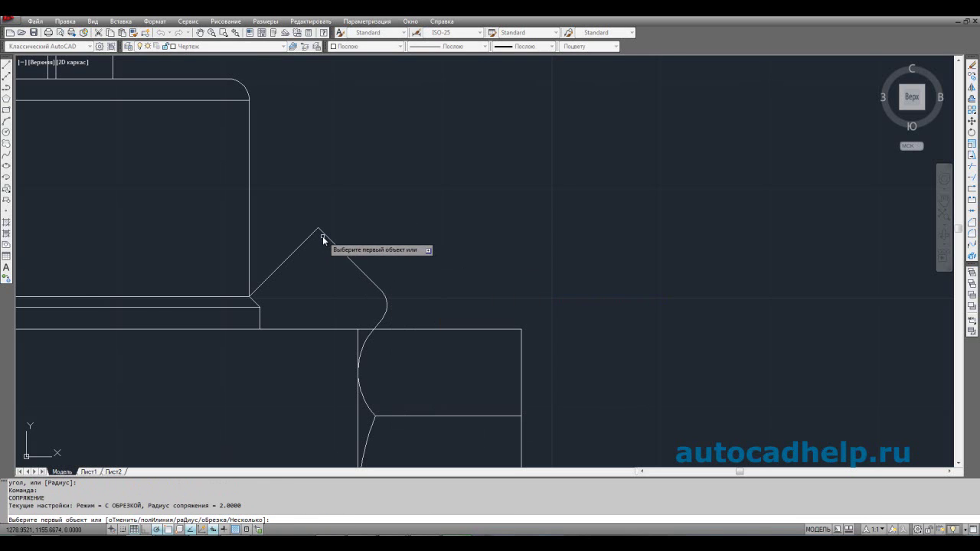
{"action": "left_click", "coordinate": [324, 240]}
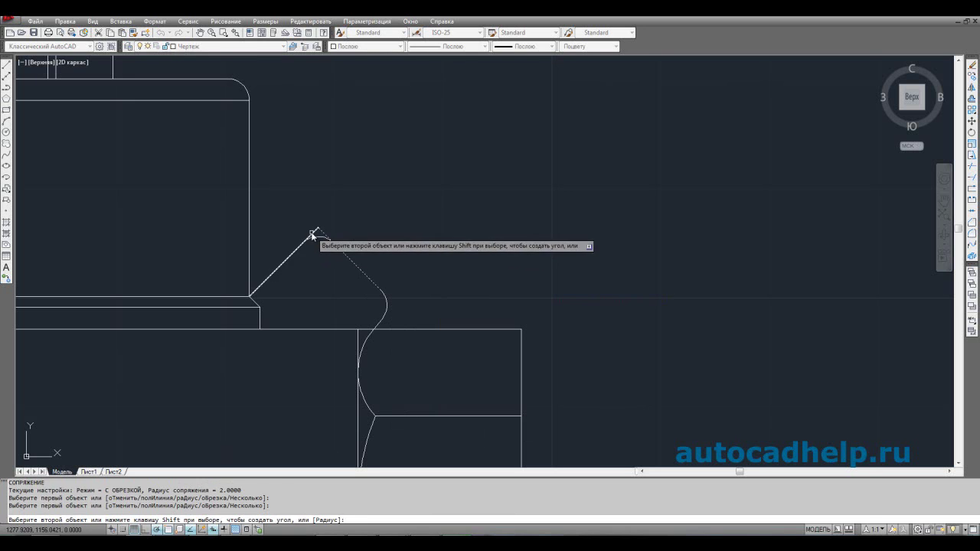
{"action": "left_click", "coordinate": [314, 231]}
{"action": "scroll", "coordinate": [441, 243], "scroll_direction": "down", "scroll_amount": 2}
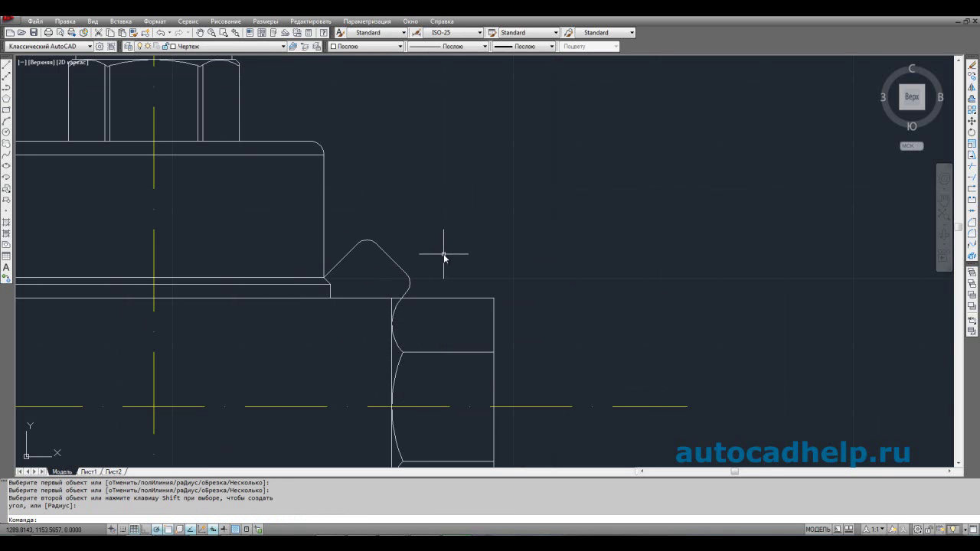
{"action": "scroll", "coordinate": [439, 261], "scroll_direction": "up", "scroll_amount": 2}
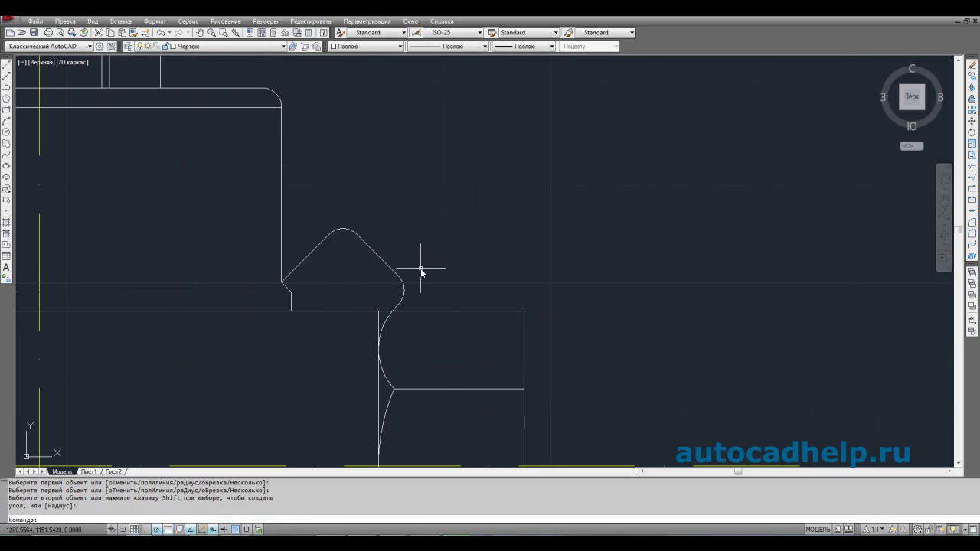
{"action": "scroll", "coordinate": [282, 225], "scroll_direction": "up", "scroll_amount": 2}
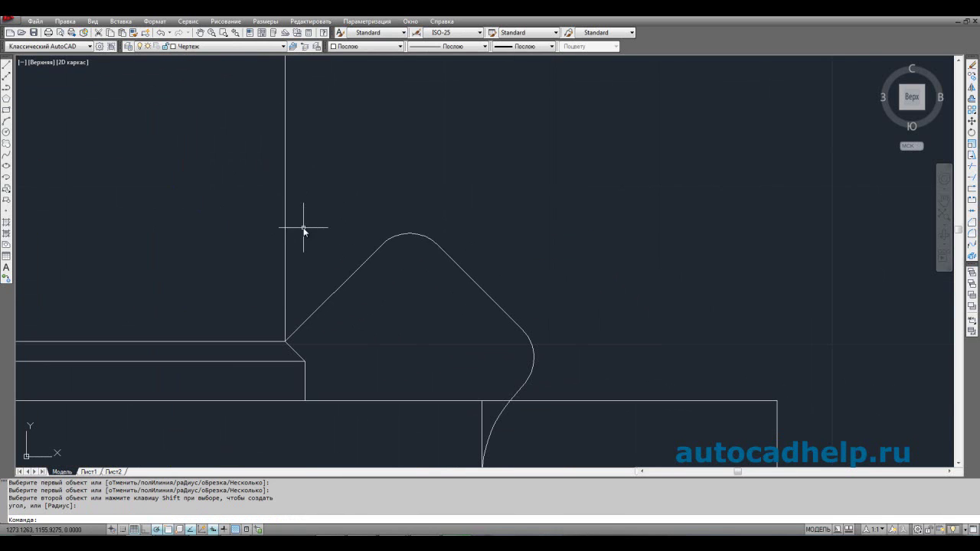
- Draw a three-point spline from the bonnet wall around the lug's left base
{"action": "left_click", "coordinate": [7, 154]}
{"action": "left_click", "coordinate": [286, 247]}
{"action": "left_click", "coordinate": [301, 294]}
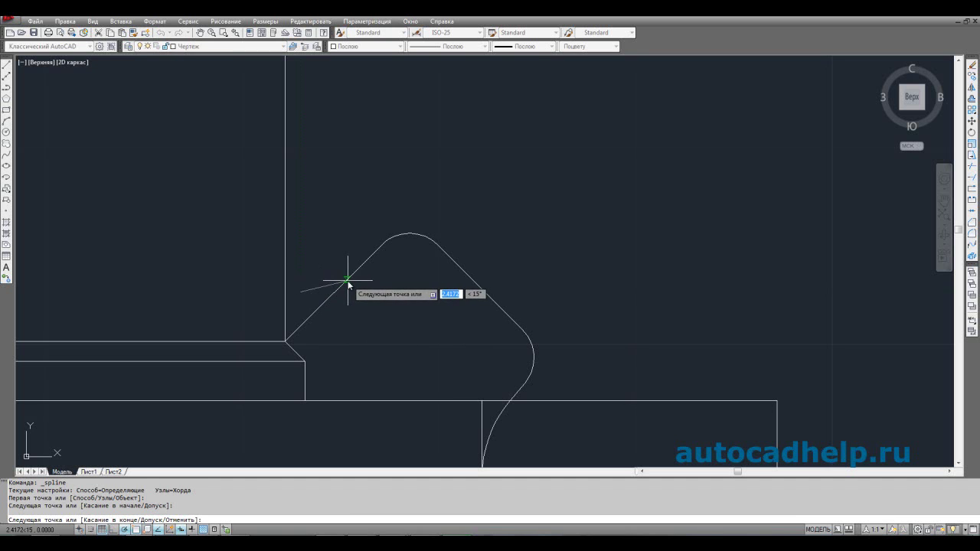
{"action": "left_click", "coordinate": [346, 280]}
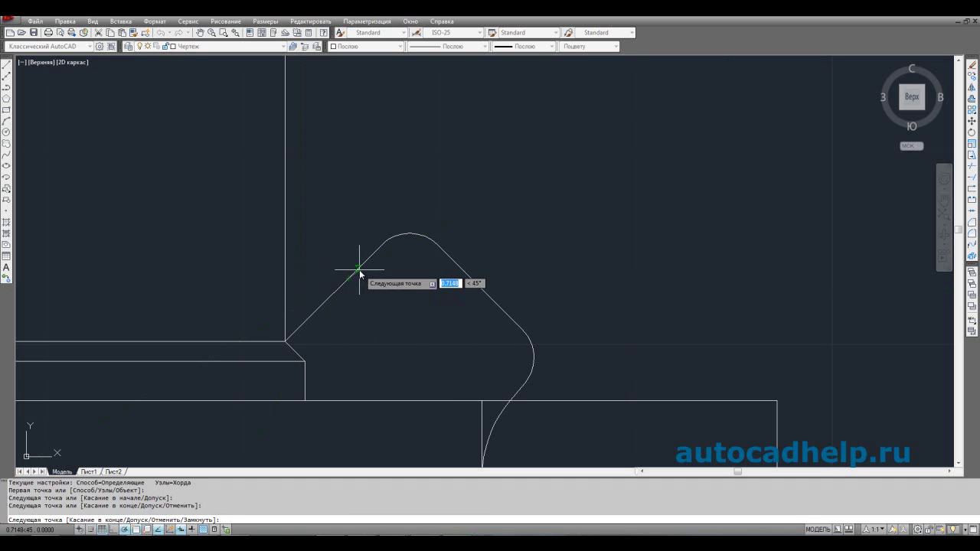
{"action": "key", "text": "Return"}
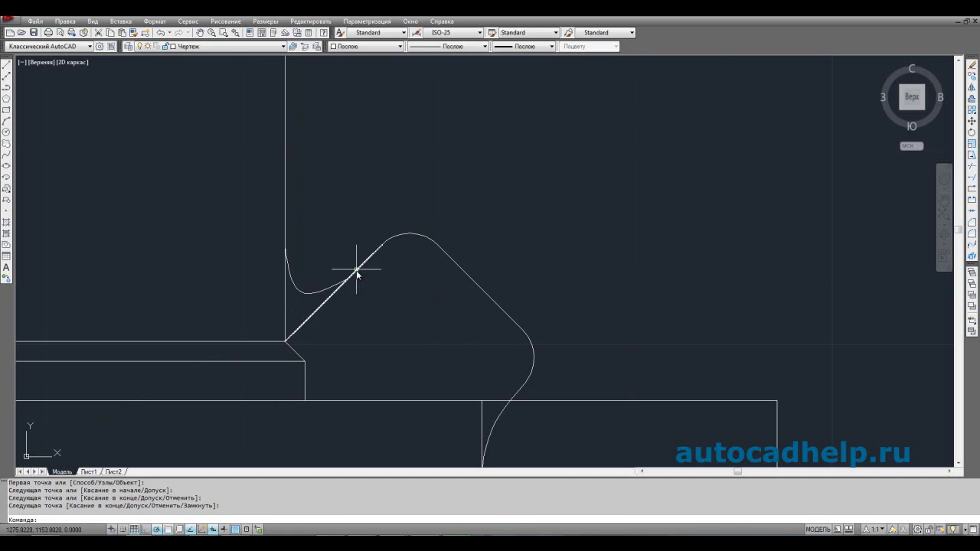
- Reshape that spline by lowering its middle fit point and moving its top end down the wall
{"action": "left_click", "coordinate": [309, 292]}
{"action": "left_click", "coordinate": [301, 291]}
{"action": "left_click", "coordinate": [300, 303]}
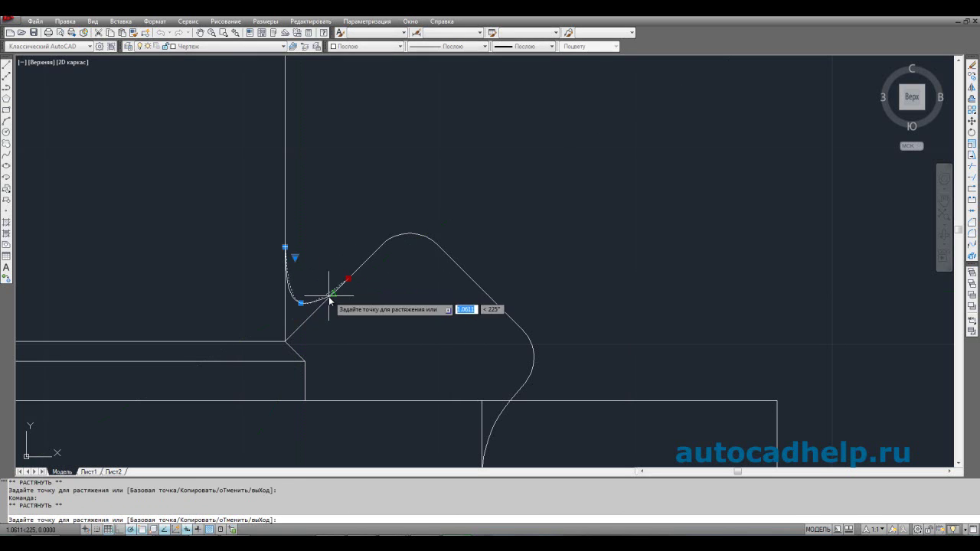
{"action": "left_click", "coordinate": [333, 293]}
{"action": "left_click", "coordinate": [334, 293]}
{"action": "left_click", "coordinate": [285, 249]}
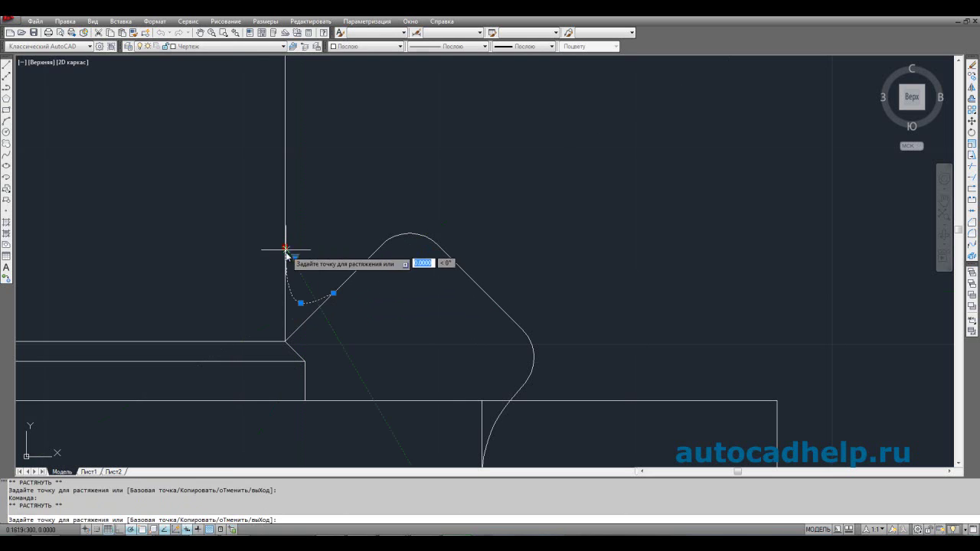
{"action": "left_click", "coordinate": [286, 261]}
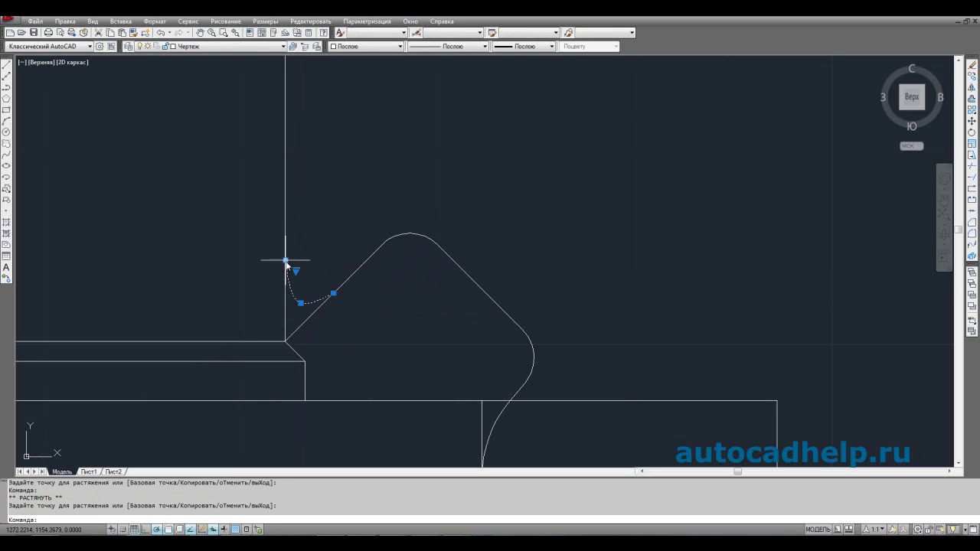
{"action": "key", "text": "Escape"}
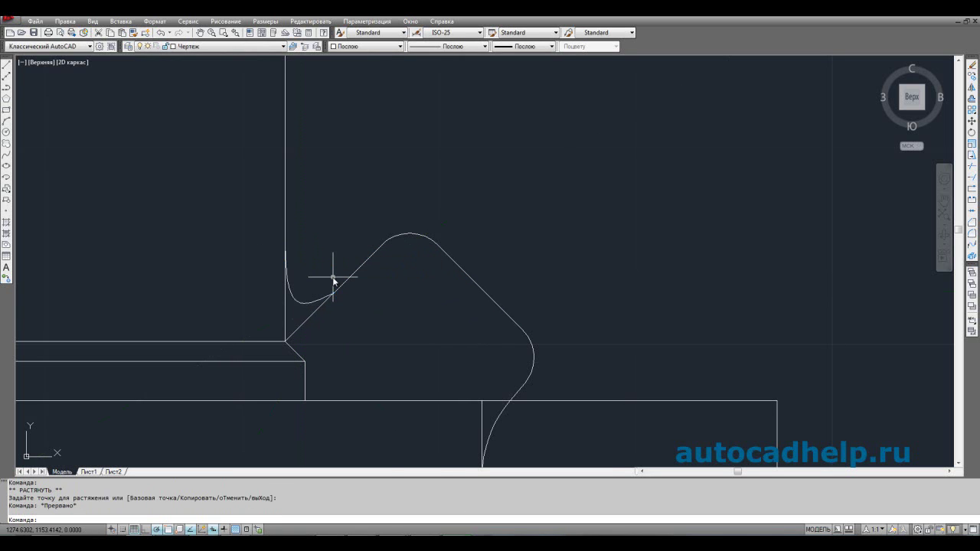
{"action": "scroll", "coordinate": [333, 280], "scroll_direction": "down", "scroll_amount": 3}
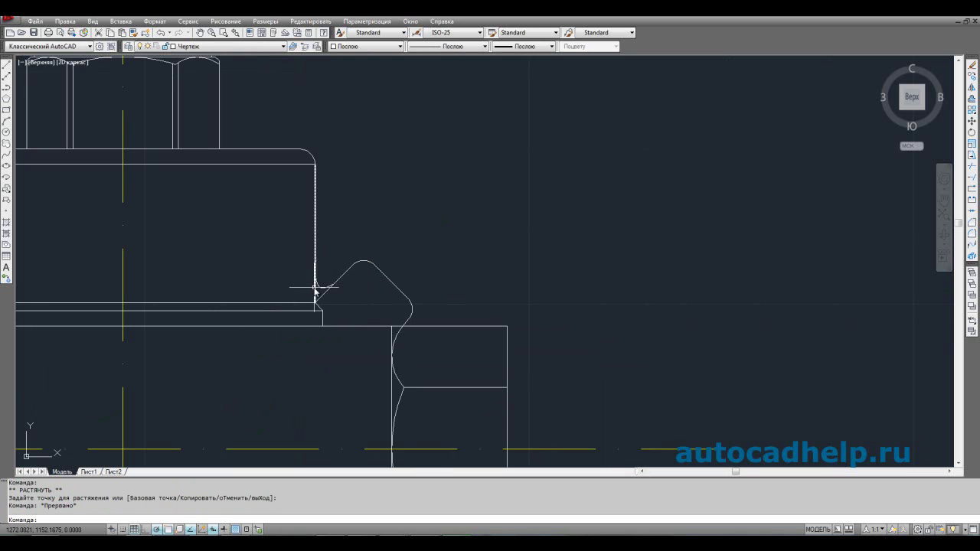
{"action": "scroll", "coordinate": [366, 315], "scroll_direction": "up", "scroll_amount": 2}
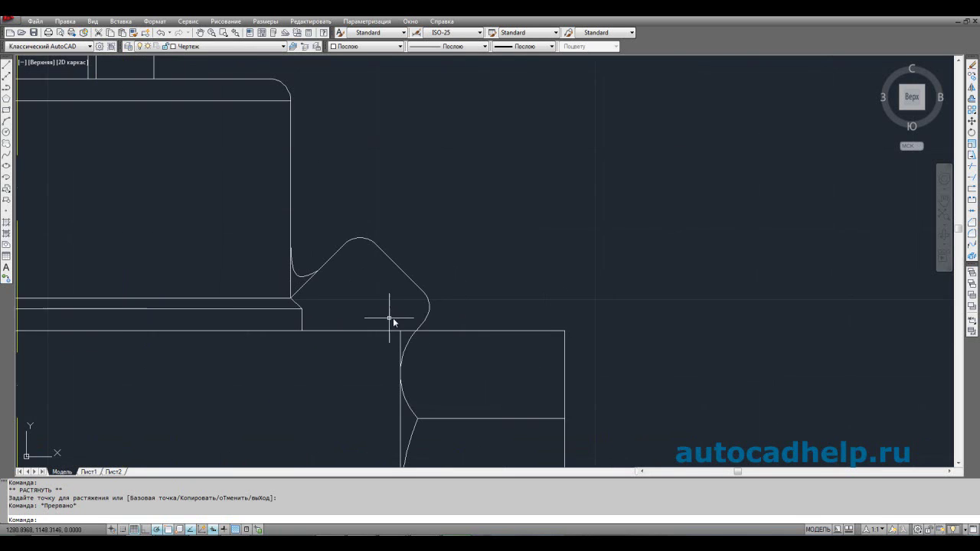
{"action": "scroll", "coordinate": [448, 327], "scroll_direction": "up", "scroll_amount": 2}
- Try a spline at the lug's right base and abandon it
{"action": "left_click", "coordinate": [7, 157]}
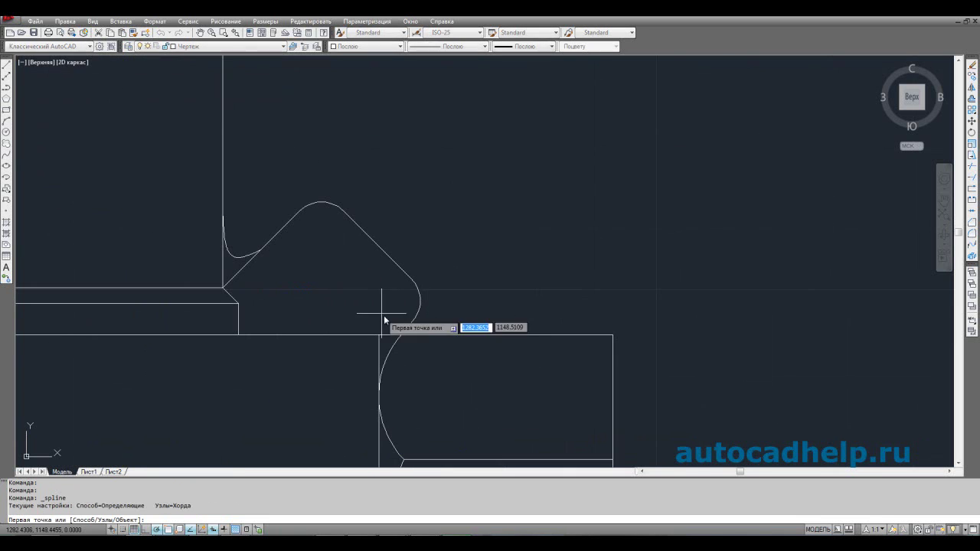
{"action": "scroll", "coordinate": [394, 323], "scroll_direction": "up", "scroll_amount": 2}
{"action": "left_click", "coordinate": [410, 293]}
{"action": "left_click", "coordinate": [403, 323]}
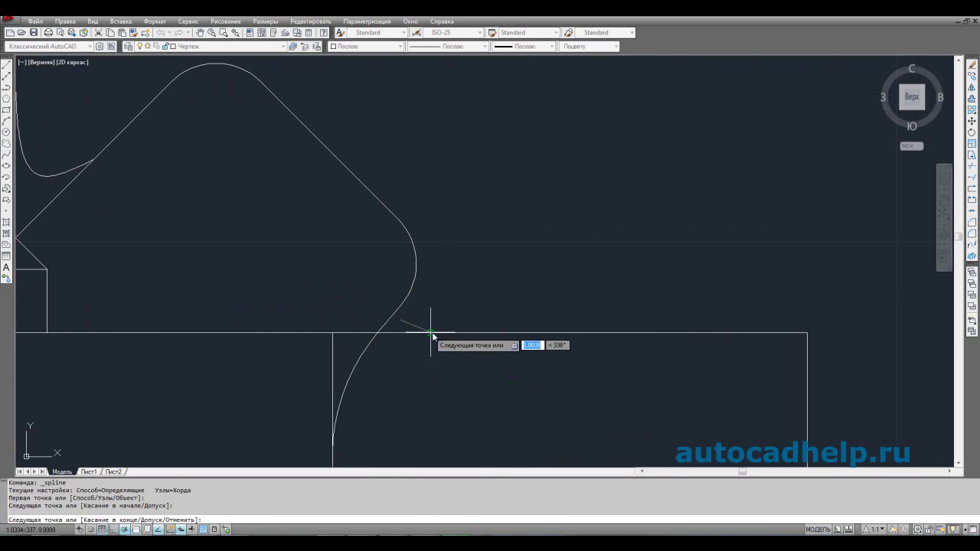
{"action": "left_click", "coordinate": [445, 341]}
{"action": "key", "text": "Escape"}
- Draw a small spline from the lug's right curve onto the body's top edge
{"action": "right_click", "coordinate": [446, 302]}
{"action": "left_click", "coordinate": [459, 311]}
{"action": "left_click", "coordinate": [393, 317]}
{"action": "left_click", "coordinate": [390, 326]}
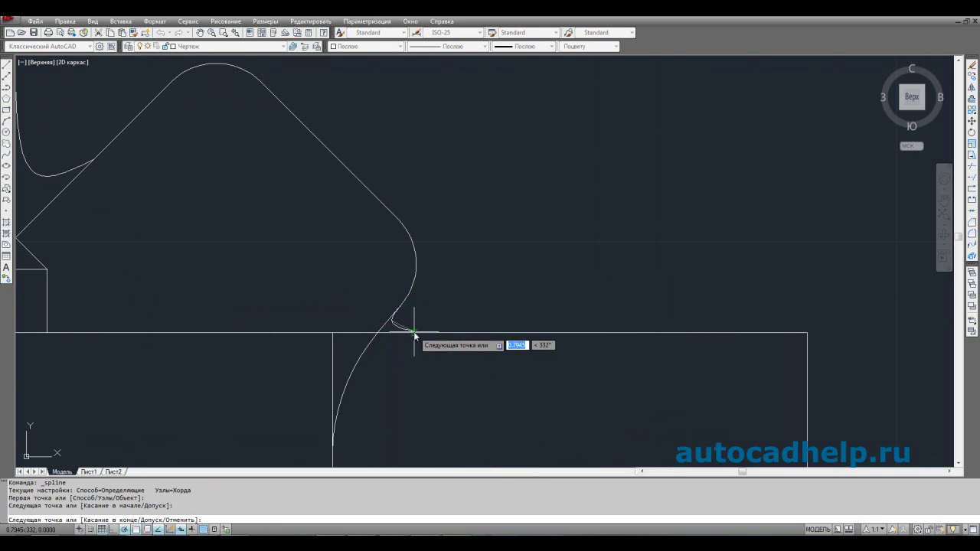
{"action": "left_click", "coordinate": [416, 333]}
{"action": "key", "text": "Return"}
{"action": "key", "text": "Return"}
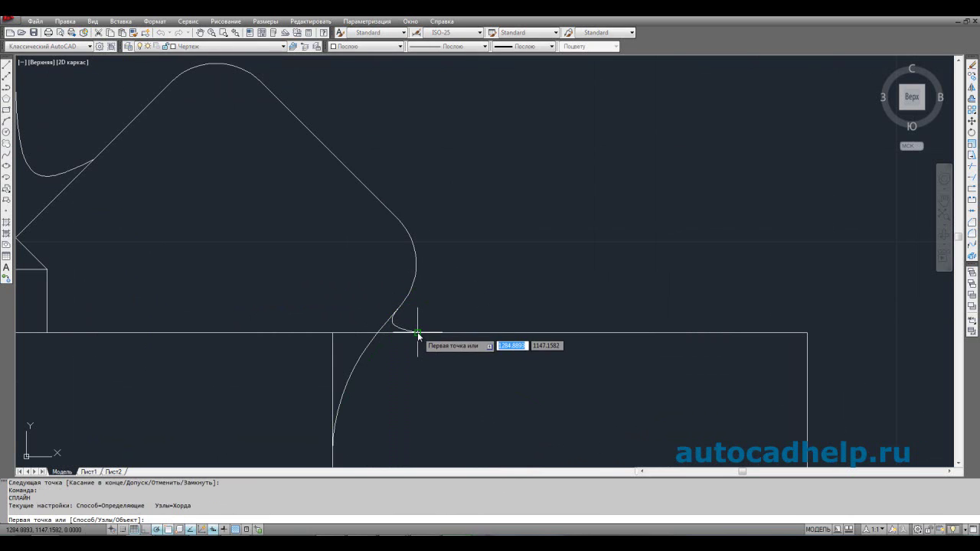
{"action": "key", "text": "Return"}
{"action": "key", "text": "Return"}
{"action": "key", "text": "Escape"}
- Select the small spline's fit point, cancel the edit and deselect it
{"action": "left_click", "coordinate": [403, 330]}
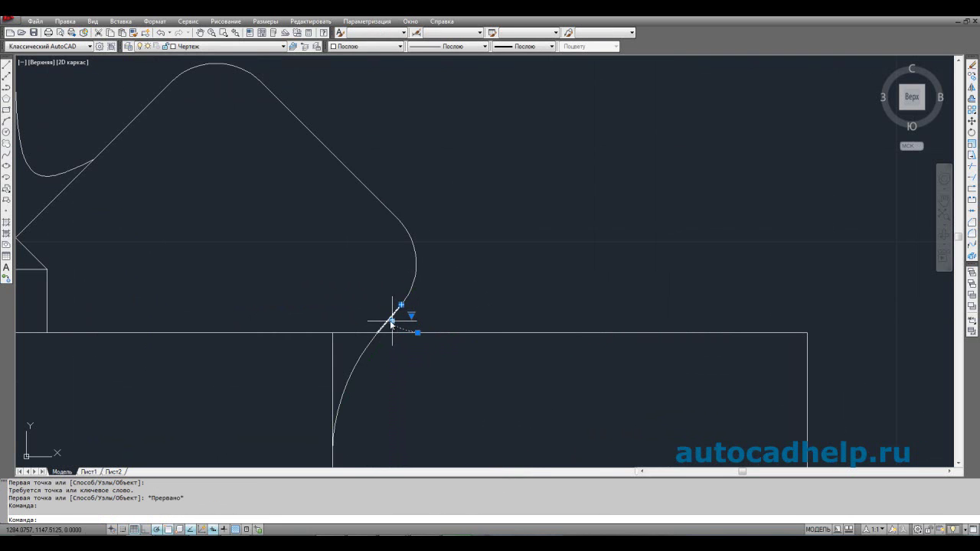
{"action": "left_click", "coordinate": [391, 320]}
{"action": "key", "text": "Down"}
{"action": "key", "text": "Escape"}
{"action": "key", "text": "Escape"}
{"action": "scroll", "coordinate": [461, 334], "scroll_direction": "down", "scroll_amount": 2}
{"action": "scroll", "coordinate": [462, 334], "scroll_direction": "down", "scroll_amount": 2}
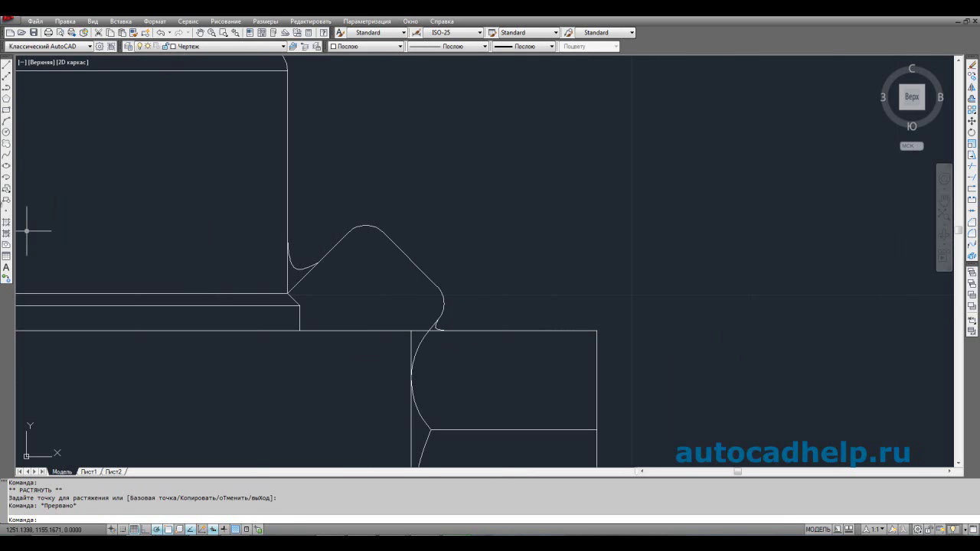
- Draw a 3-point arc from the small curve's end to the body's top edge at the bonnet base
{"action": "left_click", "coordinate": [7, 120]}
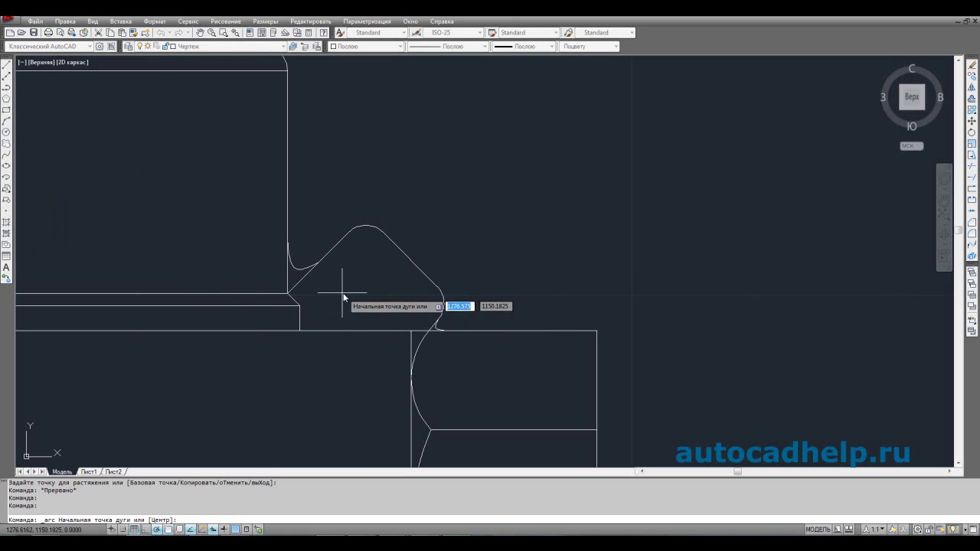
{"action": "left_click", "coordinate": [439, 323]}
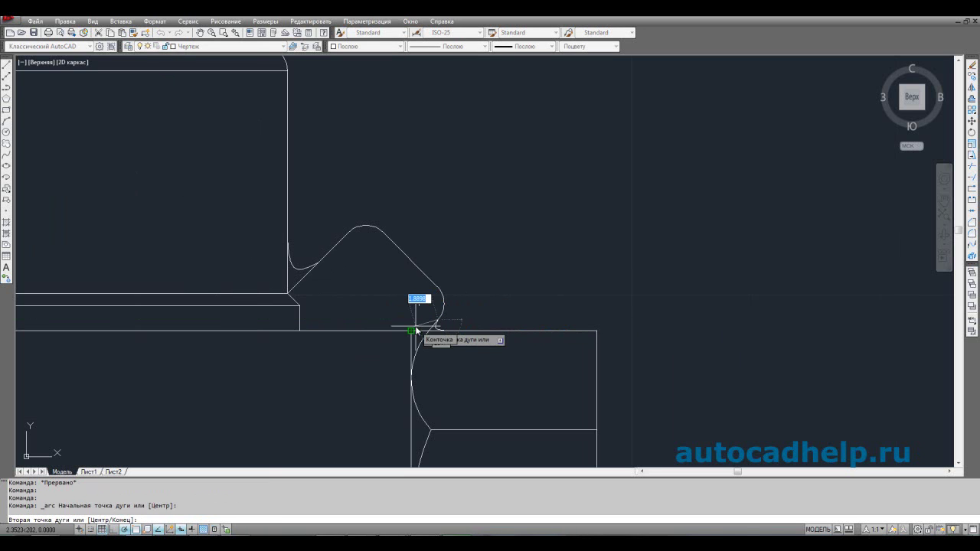
{"action": "left_click", "coordinate": [411, 331]}
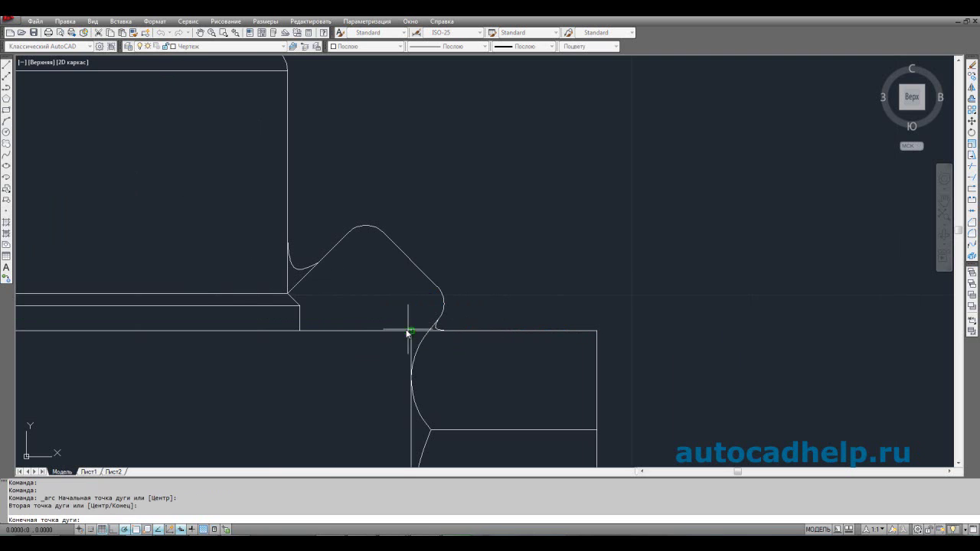
{"action": "left_click", "coordinate": [300, 332]}
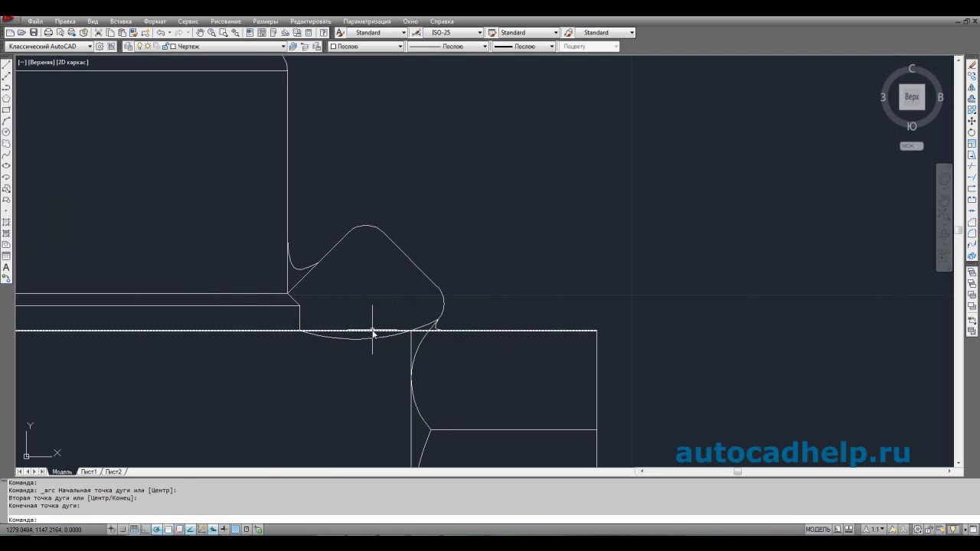
{"action": "scroll", "coordinate": [662, 280], "scroll_direction": "down", "scroll_amount": 1}
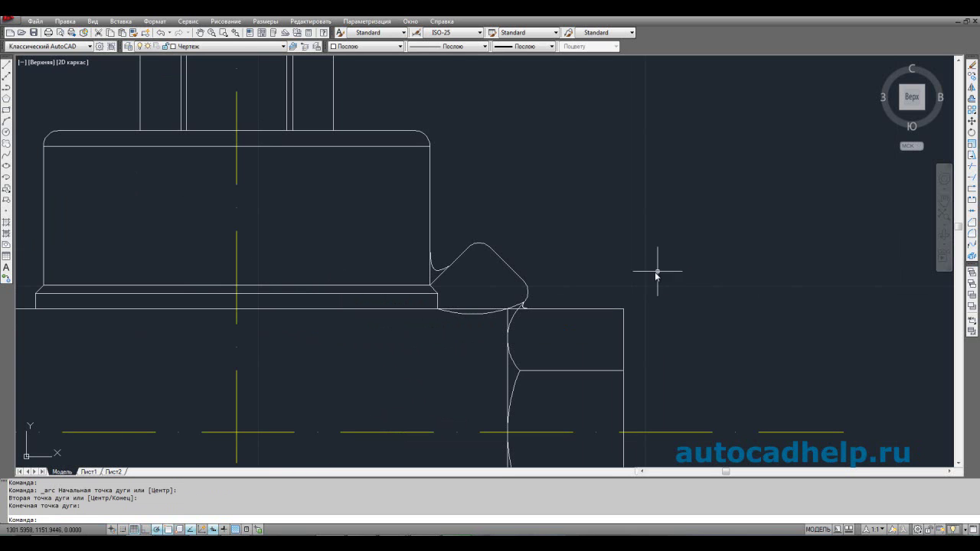
- Trim the body's top line beneath the lug's lower arc
{"action": "left_click", "coordinate": [971, 172]}
{"action": "scroll", "coordinate": [520, 316], "scroll_direction": "up", "scroll_amount": 1}
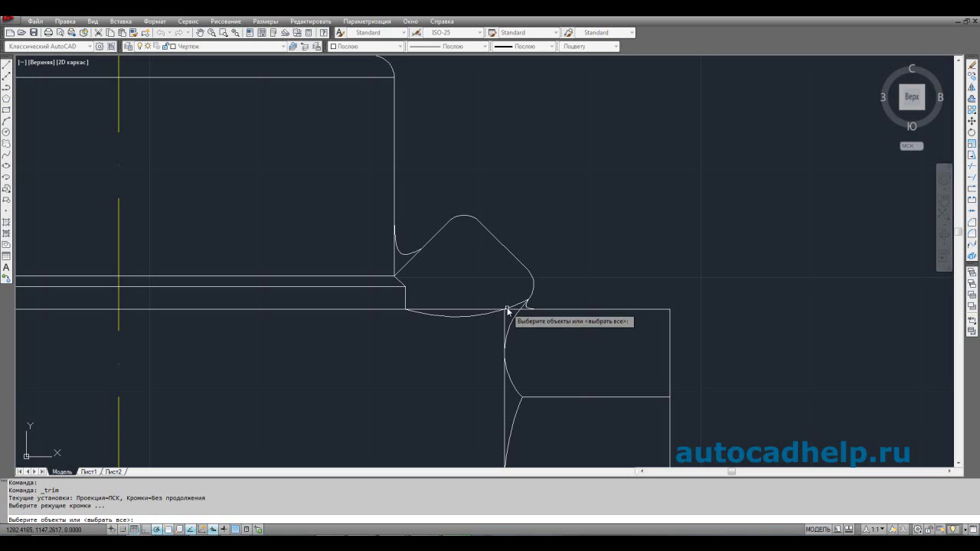
{"action": "left_click", "coordinate": [494, 310]}
{"action": "key", "text": "Return"}
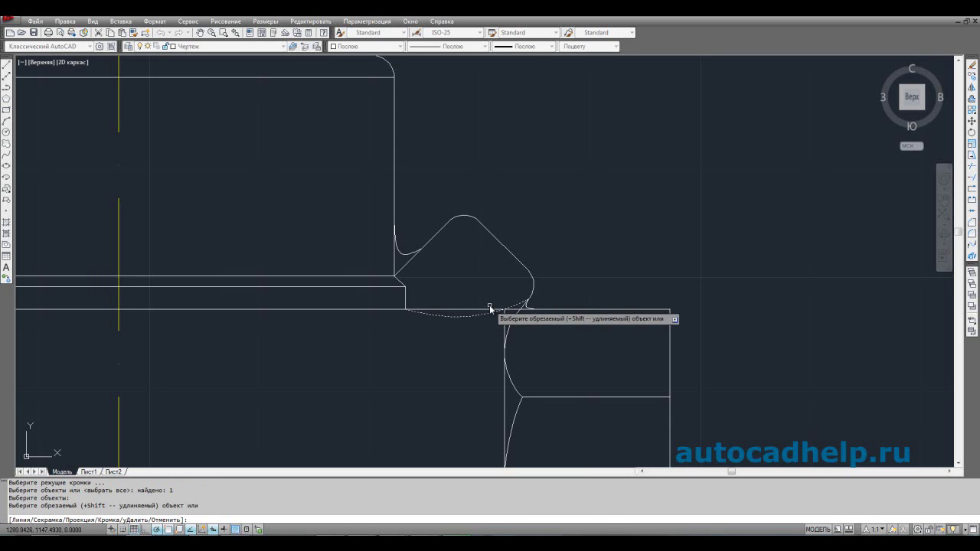
{"action": "left_click", "coordinate": [489, 305]}
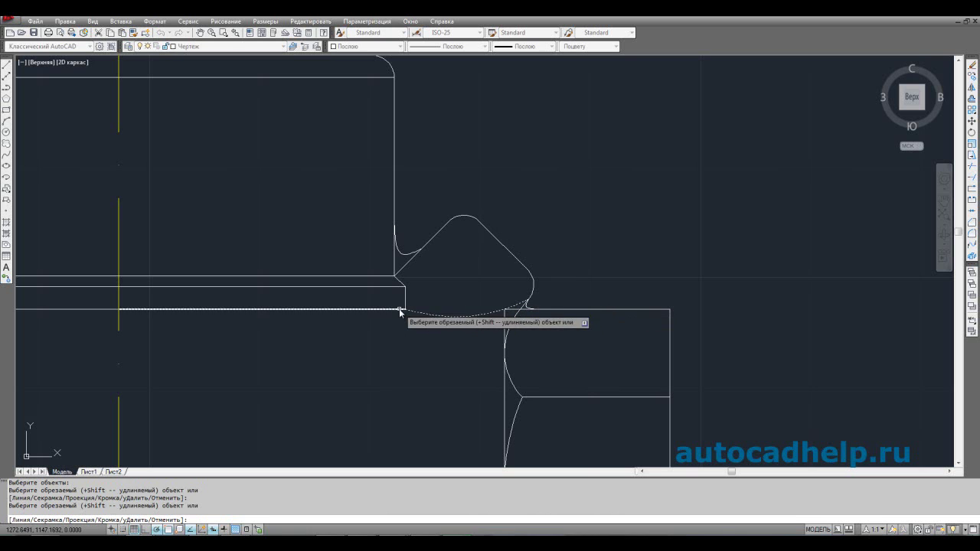
{"action": "key", "text": "Return"}
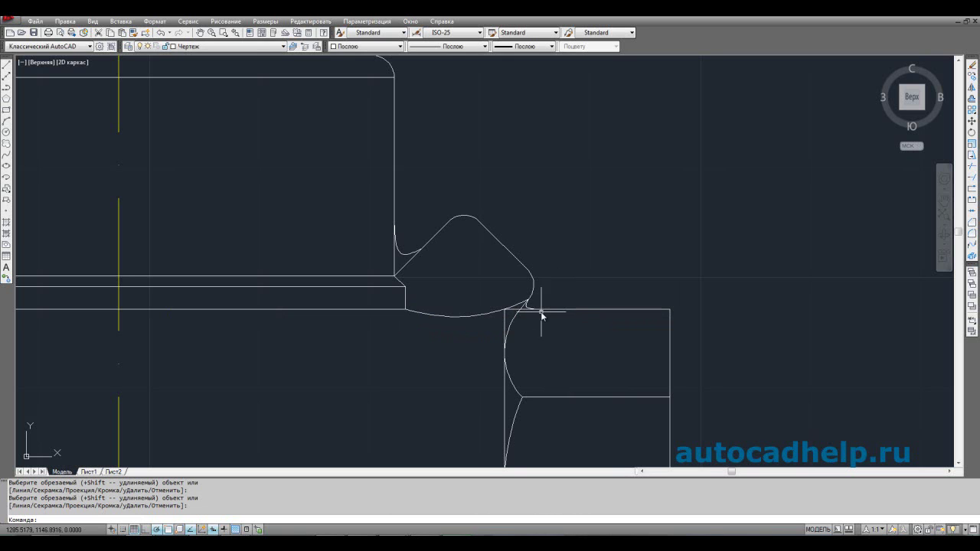
- Erase the short leftover segment at the junction where the arcs meet
{"action": "scroll", "coordinate": [541, 313], "scroll_direction": "up", "scroll_amount": 2}
{"action": "left_click", "coordinate": [511, 297]}
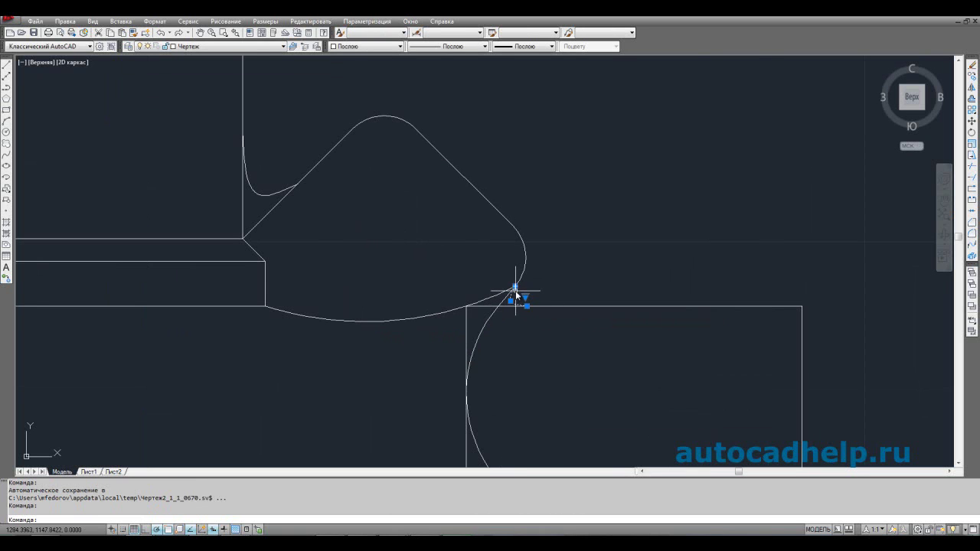
{"action": "scroll", "coordinate": [520, 314], "scroll_direction": "up", "scroll_amount": 3}
{"action": "key", "text": "Escape"}
{"action": "left_click", "coordinate": [472, 319]}
{"action": "left_click", "coordinate": [471, 316]}
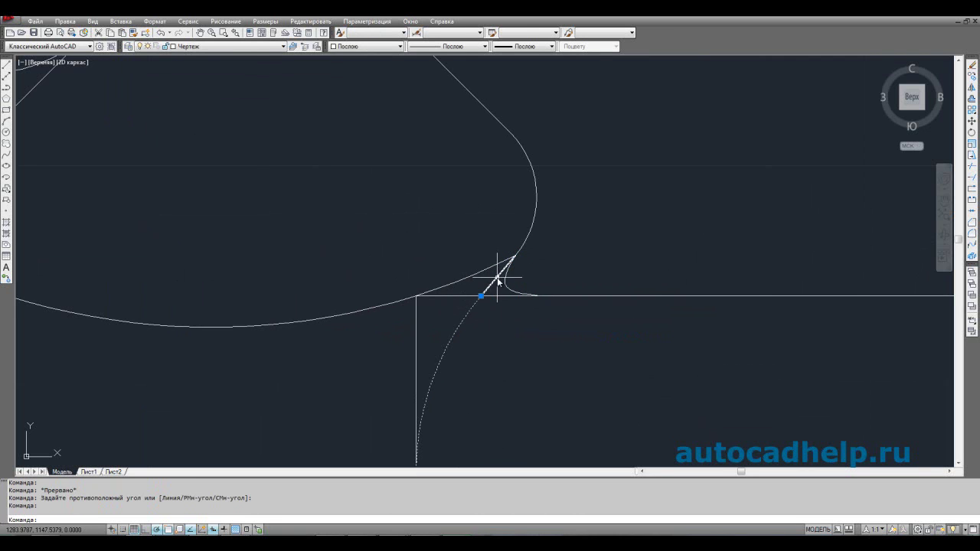
{"action": "key", "text": "Delete"}
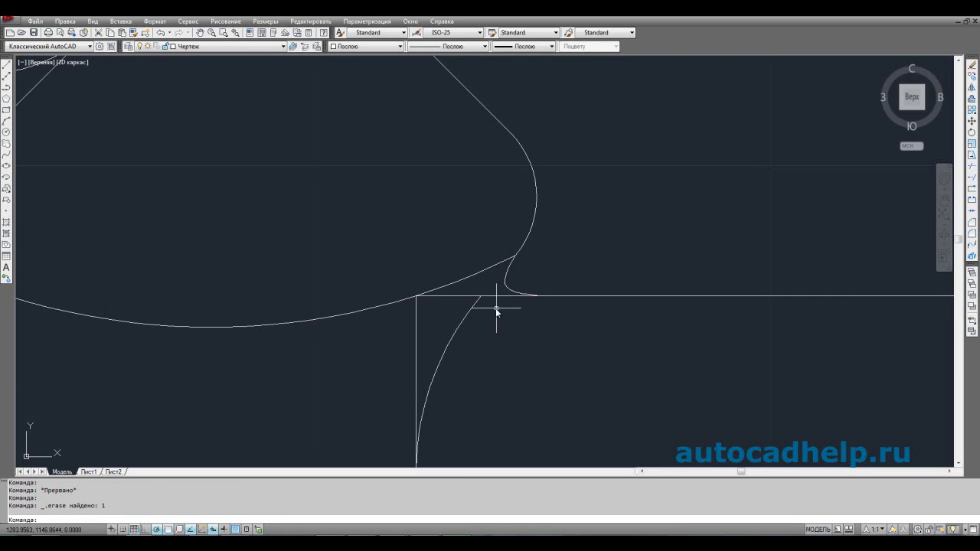
{"action": "scroll", "coordinate": [502, 311], "scroll_direction": "down", "scroll_amount": 3}
{"action": "scroll", "coordinate": [536, 301], "scroll_direction": "down", "scroll_amount": 1}
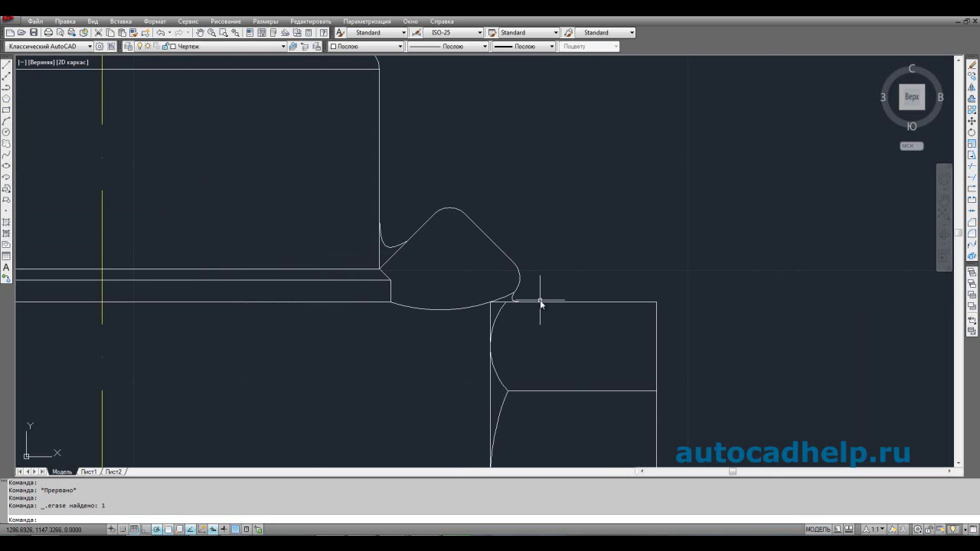
{"action": "scroll", "coordinate": [548, 300], "scroll_direction": "down", "scroll_amount": 2}
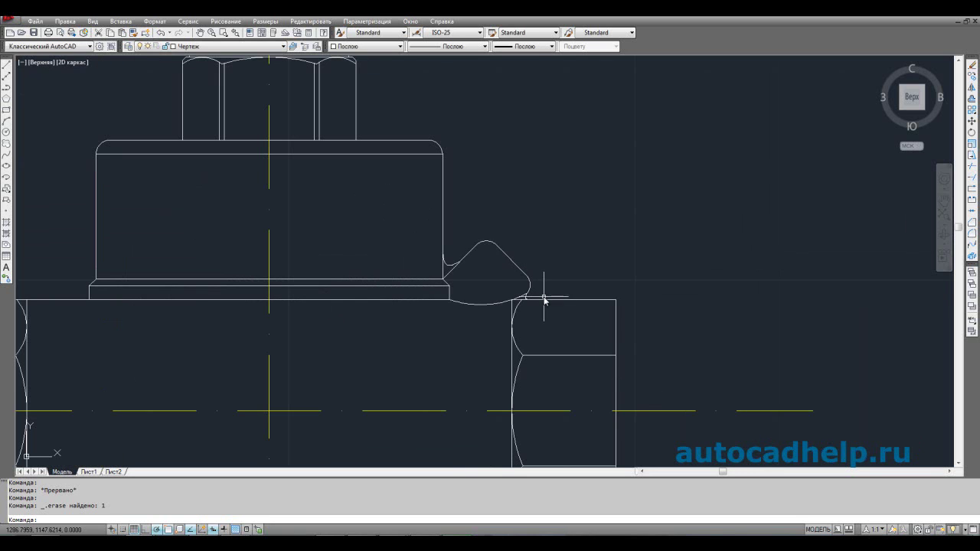
- Window-select all of the lug's arcs and lines
{"action": "scroll", "coordinate": [526, 283], "scroll_direction": "up", "scroll_amount": 6}
{"action": "left_click", "coordinate": [532, 329]}
{"action": "left_click", "coordinate": [472, 273]}
{"action": "left_click", "coordinate": [394, 245]}
{"action": "left_click", "coordinate": [314, 103]}
{"action": "left_click", "coordinate": [258, 219]}
{"action": "left_click", "coordinate": [207, 156]}
{"action": "left_click", "coordinate": [510, 246]}
{"action": "left_click", "coordinate": [448, 133]}
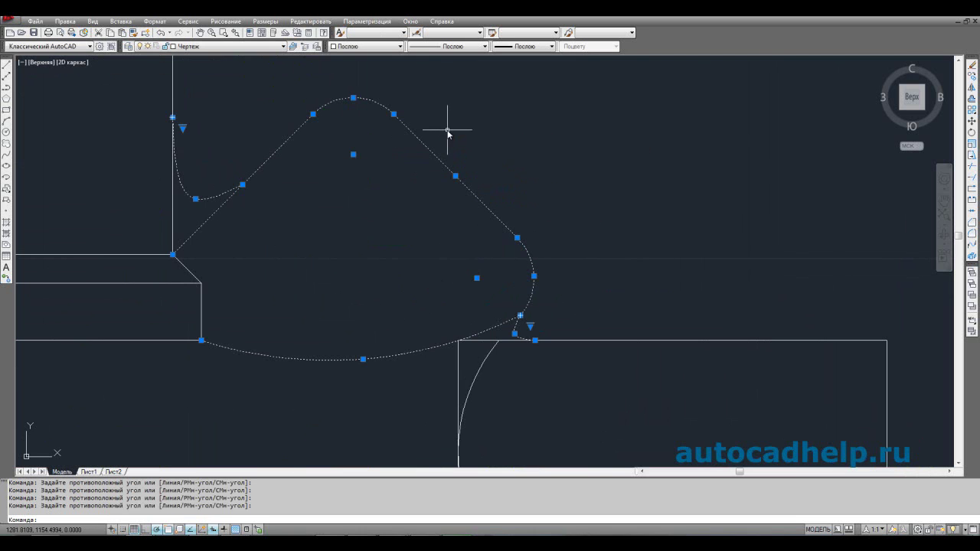
{"action": "scroll", "coordinate": [321, 237], "scroll_direction": "down", "scroll_amount": 8}
{"action": "middle_click_drag", "start_coordinate": [306, 247], "coordinate": [469, 247]}
{"action": "scroll", "coordinate": [470, 247], "scroll_direction": "down", "scroll_amount": 2}
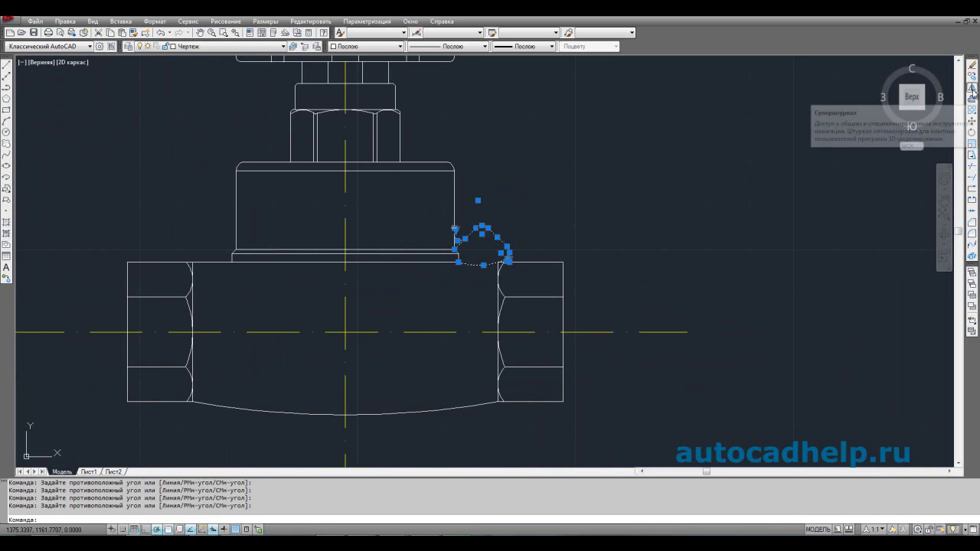
- Mirror the lug about the vertical centre line, keeping the original
{"action": "left_click", "coordinate": [972, 99]}
{"action": "left_click", "coordinate": [345, 171]}
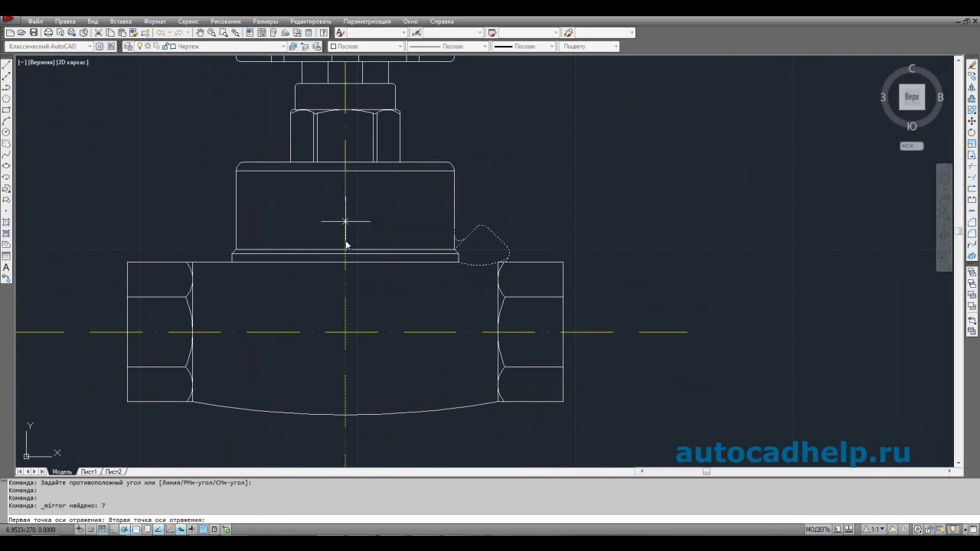
{"action": "left_click", "coordinate": [346, 262]}
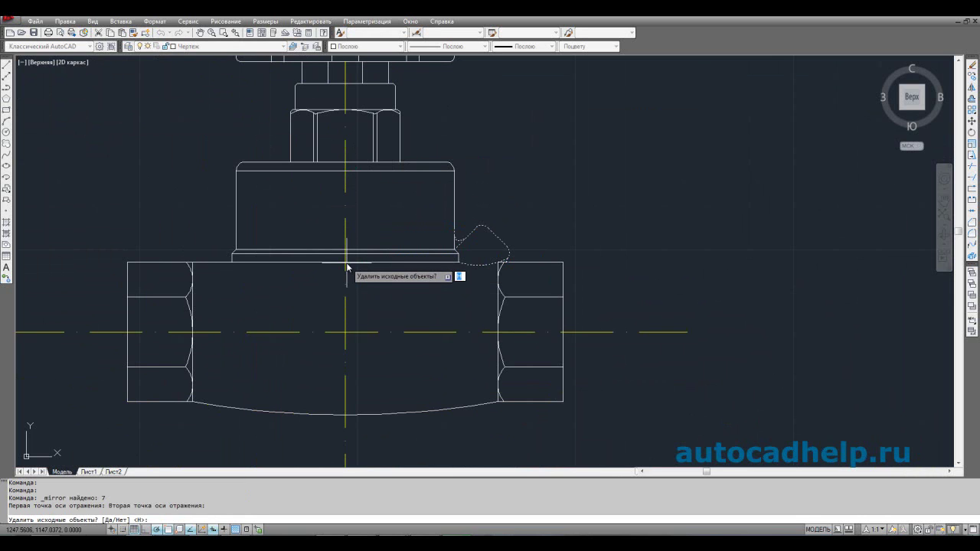
{"action": "key", "text": "Return"}
{"action": "scroll", "coordinate": [138, 284], "scroll_direction": "up", "scroll_amount": 6}
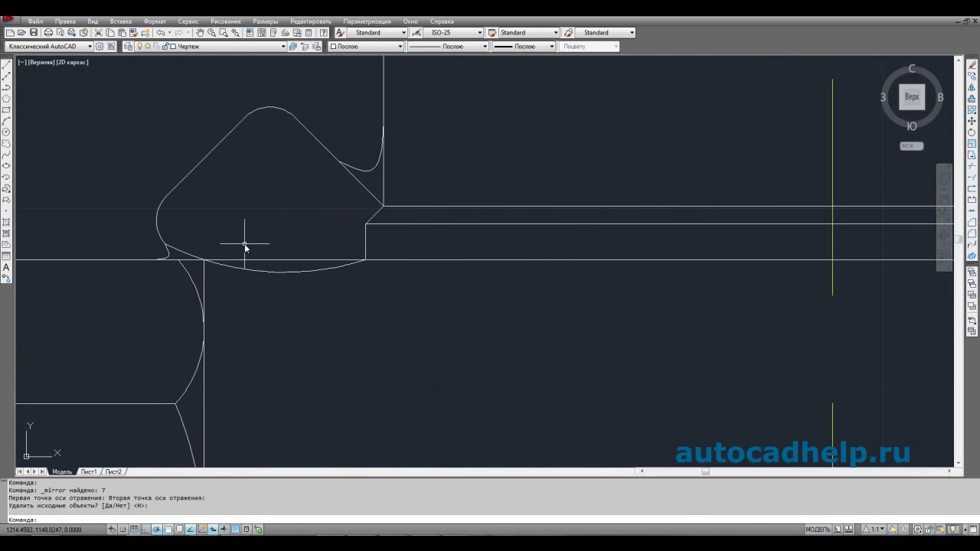
{"action": "scroll", "coordinate": [192, 278], "scroll_direction": "down", "scroll_amount": 4}
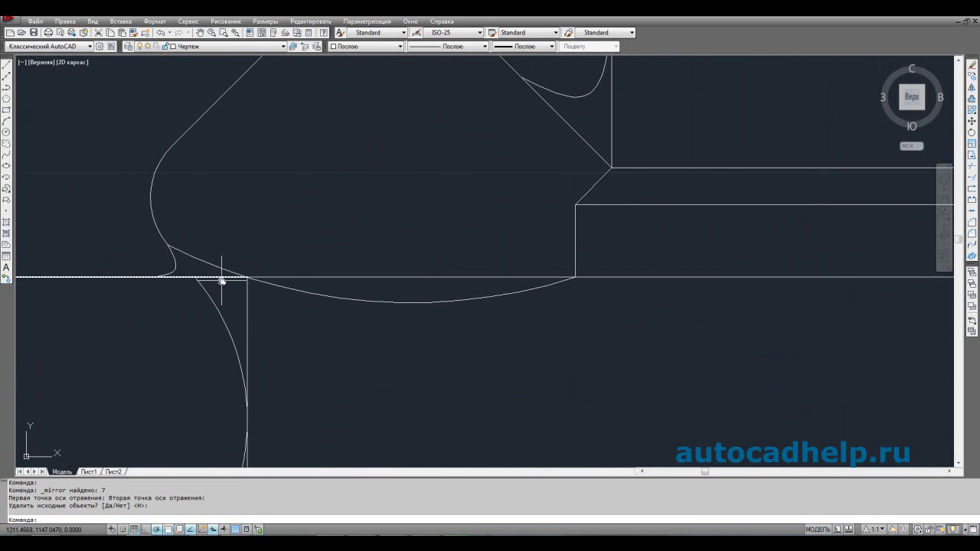
{"action": "scroll", "coordinate": [225, 278], "scroll_direction": "down", "scroll_amount": 2}
- Start a trim against the new lug's lower arc, then cancel it without changes
{"action": "right_click", "coordinate": [311, 317]}
{"action": "key", "text": "Escape"}
{"action": "left_click", "coordinate": [972, 167]}
{"action": "left_click", "coordinate": [276, 286]}
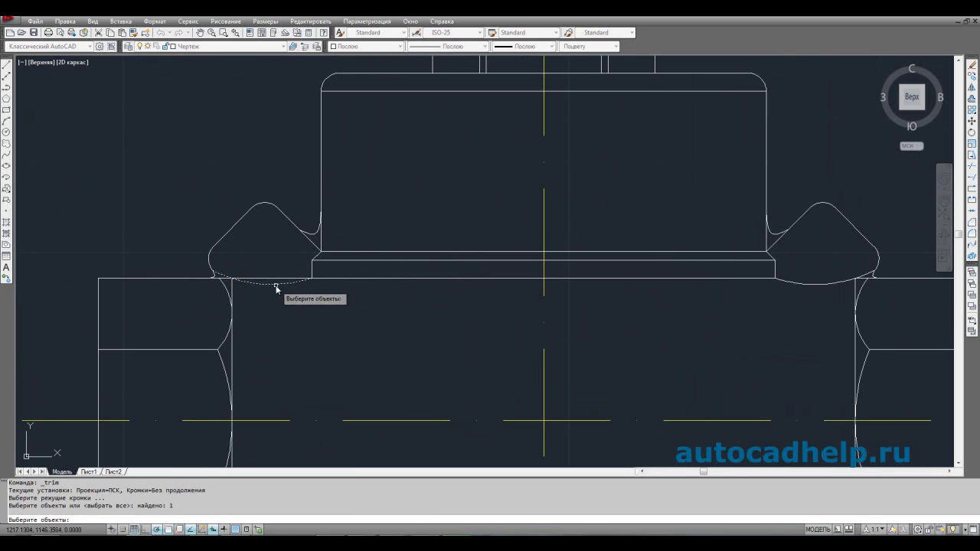
{"action": "key", "text": "Return"}
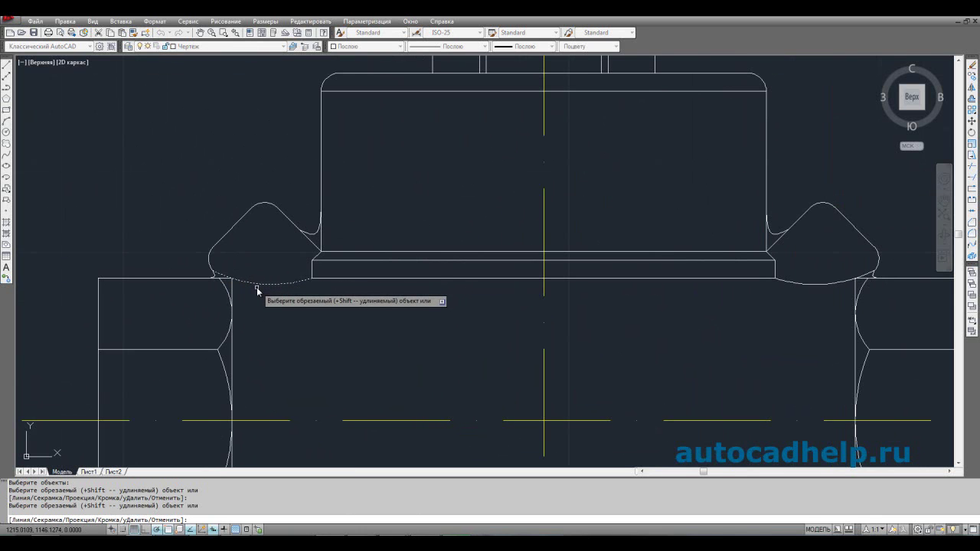
{"action": "key", "text": "Escape"}
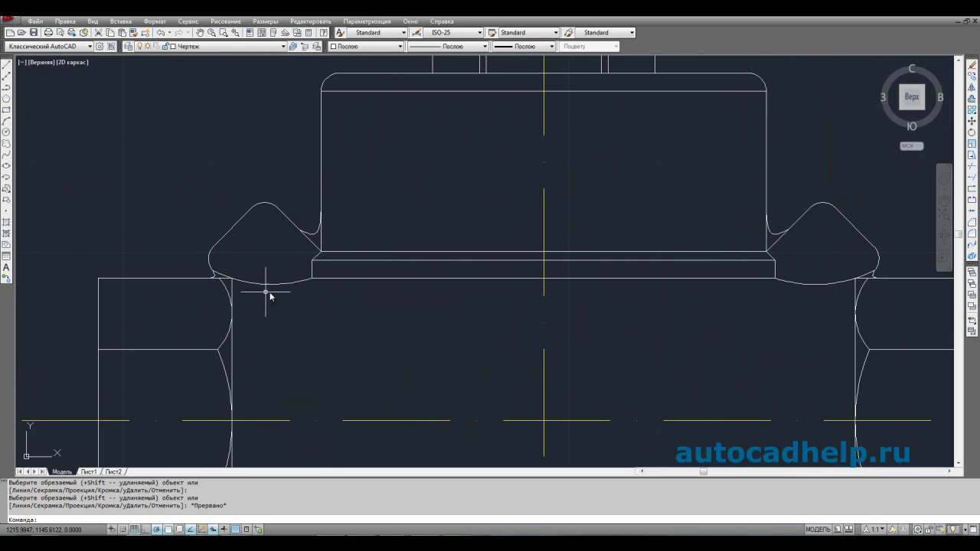
{"action": "scroll", "coordinate": [317, 282], "scroll_direction": "down", "scroll_amount": 4}
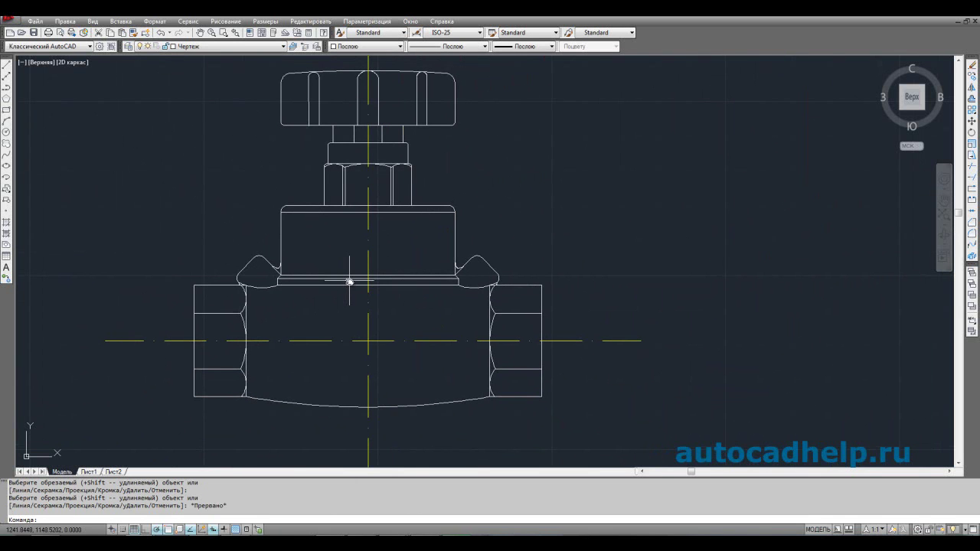
{"action": "scroll", "coordinate": [349, 282], "scroll_direction": "down", "scroll_amount": 2}
{"action": "key", "text": "alt+Tab"}
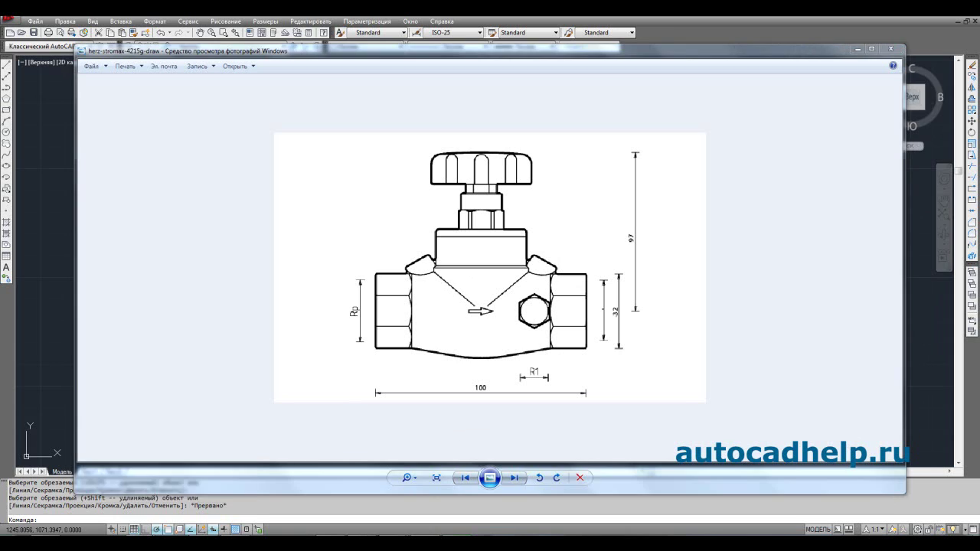
{"action": "left_click", "coordinate": [201, 498]}
{"action": "scroll", "coordinate": [372, 284], "scroll_direction": "up", "scroll_amount": 3}
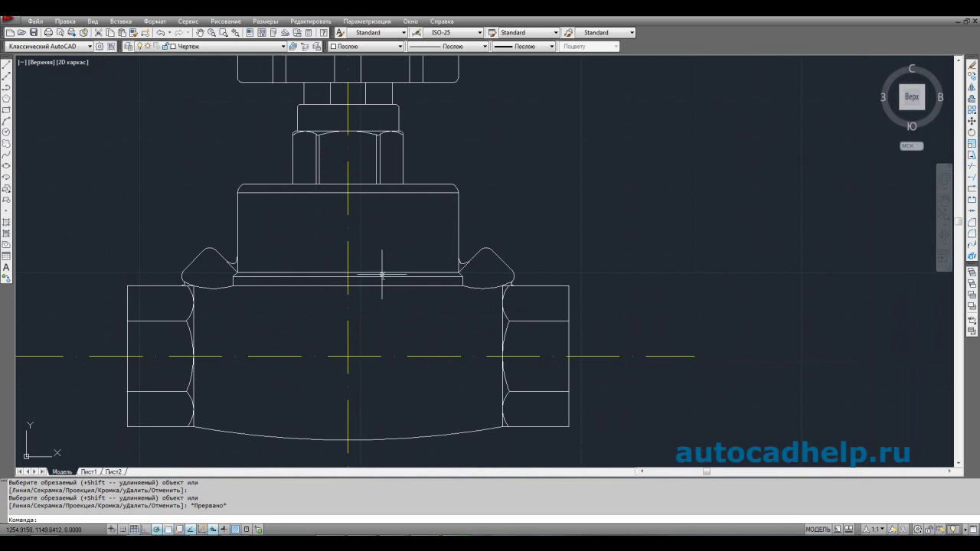
- Erase the two short horizontal lines under the bonnet
{"action": "mouse_move", "coordinate": [381, 276]}
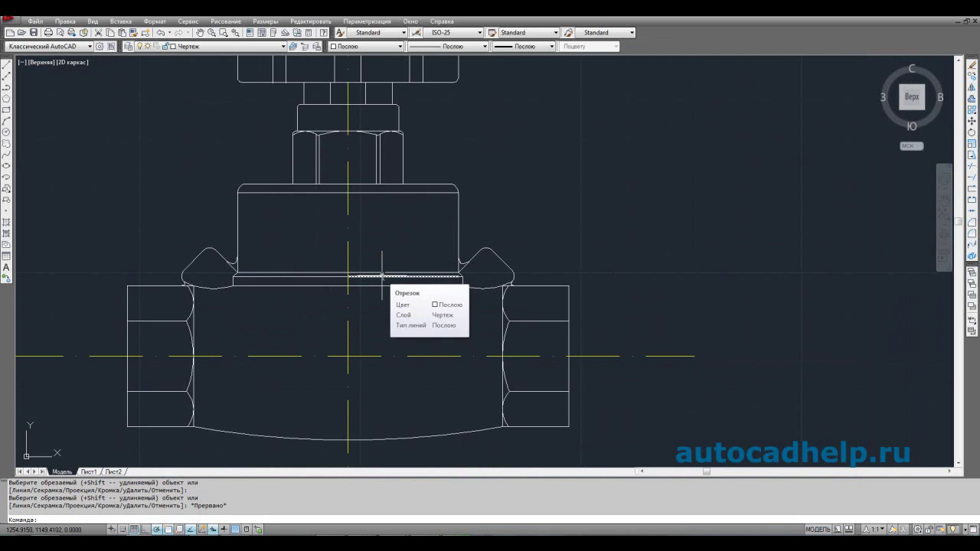
{"action": "left_click", "coordinate": [6, 65]}
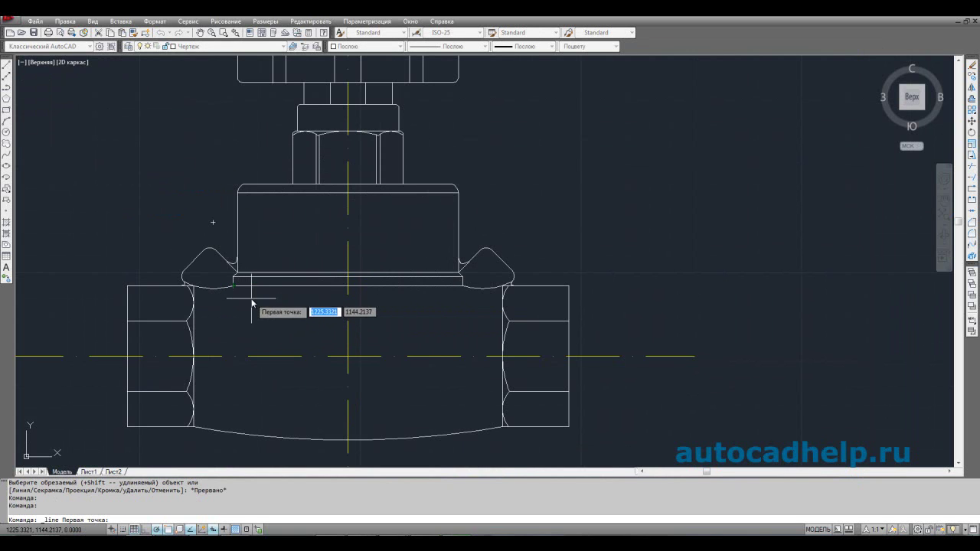
{"action": "key", "text": "Escape"}
{"action": "left_click", "coordinate": [278, 287]}
{"action": "key", "text": "Delete"}
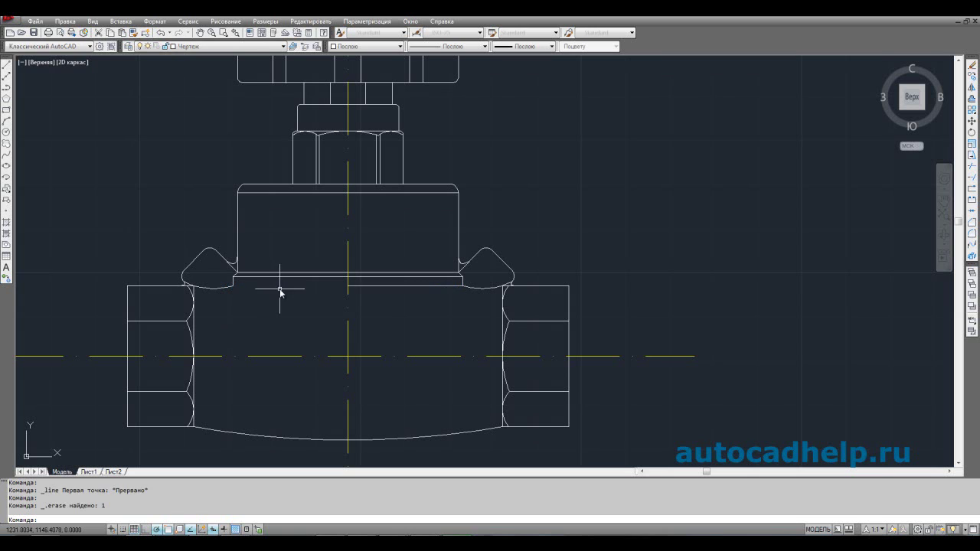
{"action": "left_click", "coordinate": [365, 286]}
{"action": "key", "text": "Delete"}
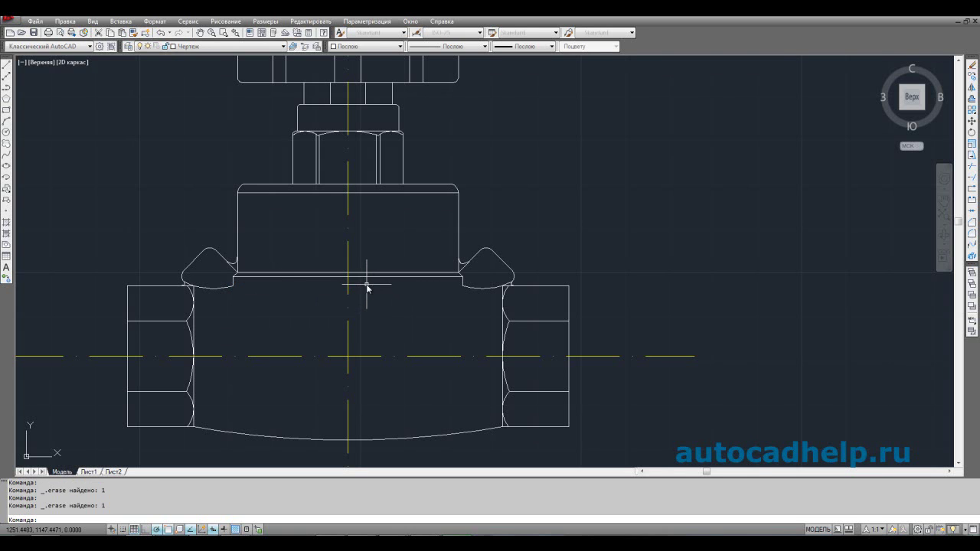
{"action": "right_click", "coordinate": [174, 233]}
{"action": "mouse_move", "coordinate": [204, 251]}
{"action": "left_click", "coordinate": [353, 251]}
{"action": "key", "text": "Escape"}
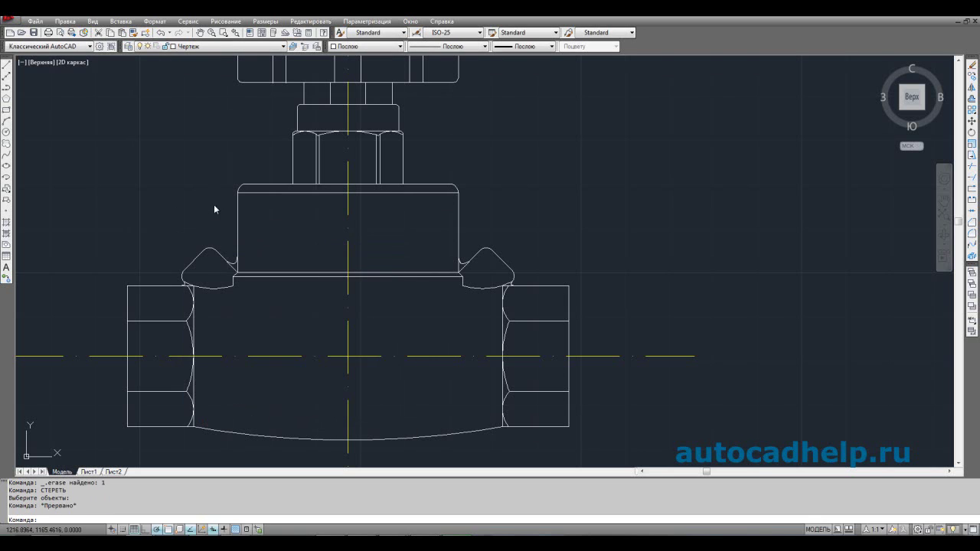
- Draw a sloping line at 330° from the body-neck corner below the bonnet
{"action": "right_click", "coordinate": [214, 205]}
{"action": "mouse_move", "coordinate": [314, 223]}
{"action": "left_click", "coordinate": [386, 237]}
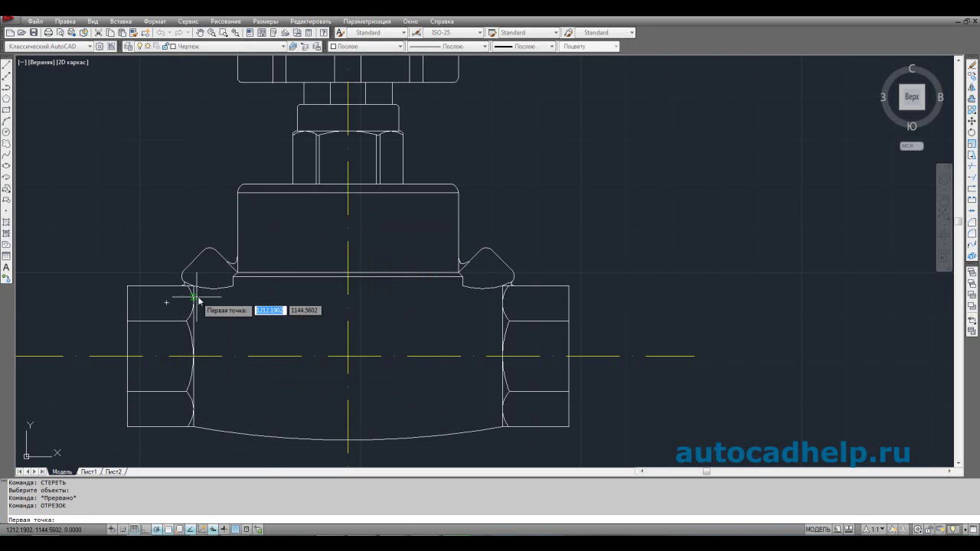
{"action": "left_click", "coordinate": [233, 287]}
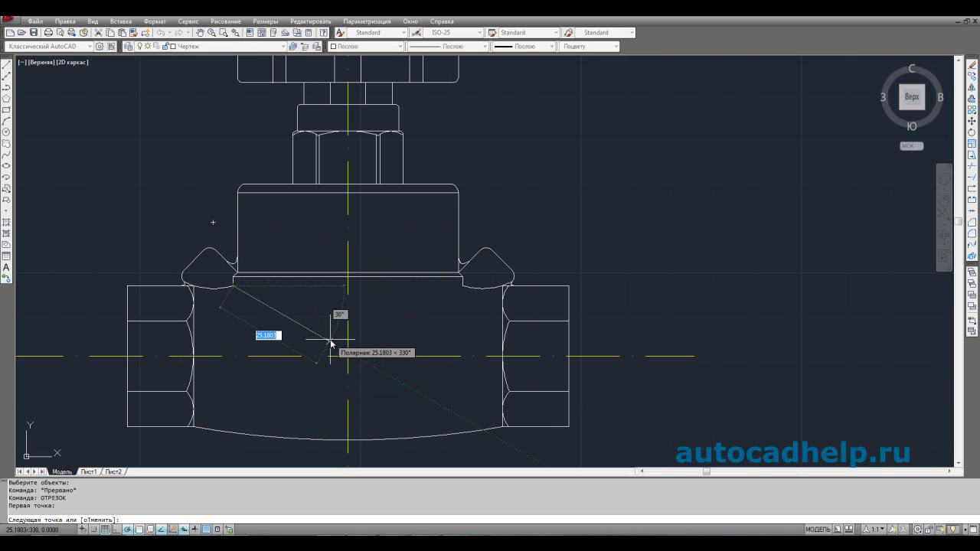
{"action": "left_click", "coordinate": [331, 342]}
{"action": "key", "text": "Return"}
- Mirror the sloping line about the vertical centreline, keeping the original
{"action": "left_click", "coordinate": [313, 332]}
{"action": "left_click", "coordinate": [282, 305]}
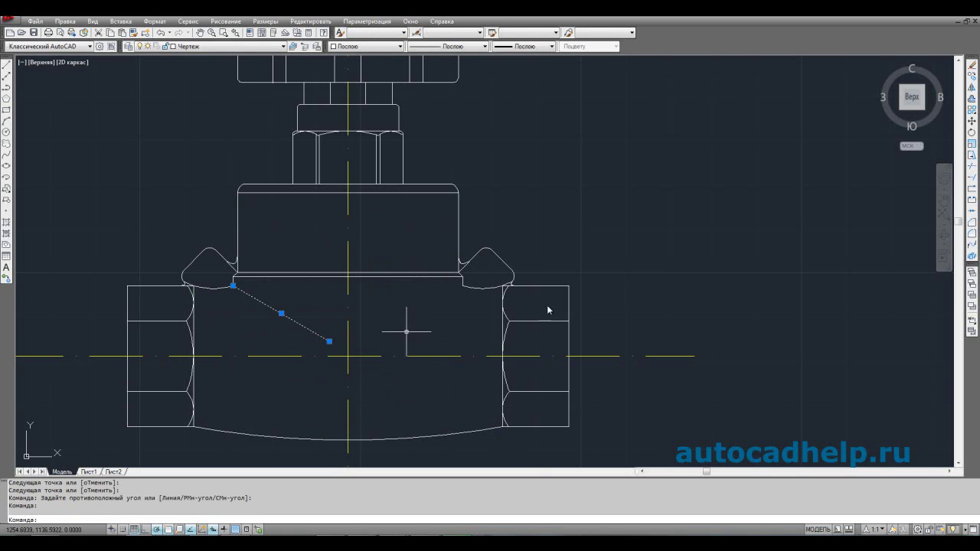
{"action": "left_click", "coordinate": [972, 88]}
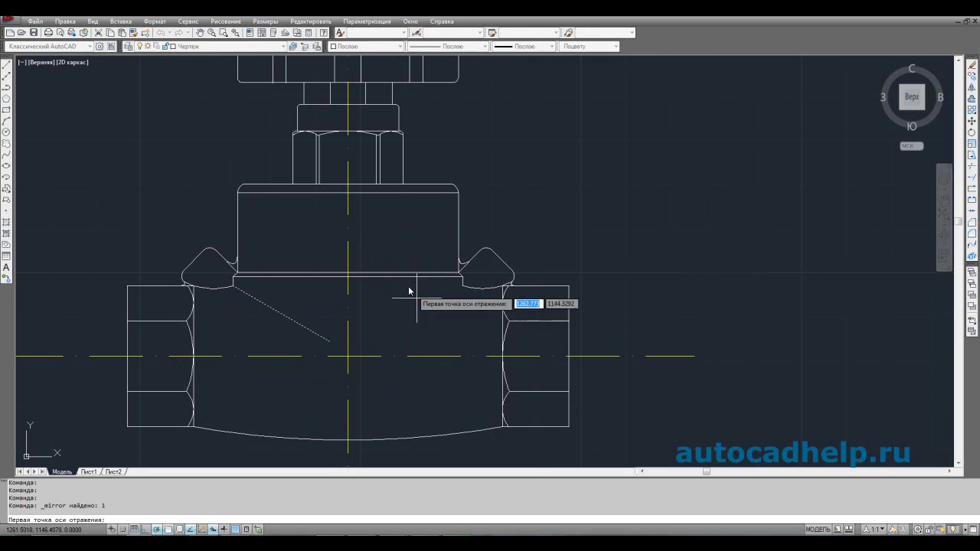
{"action": "left_click", "coordinate": [346, 279]}
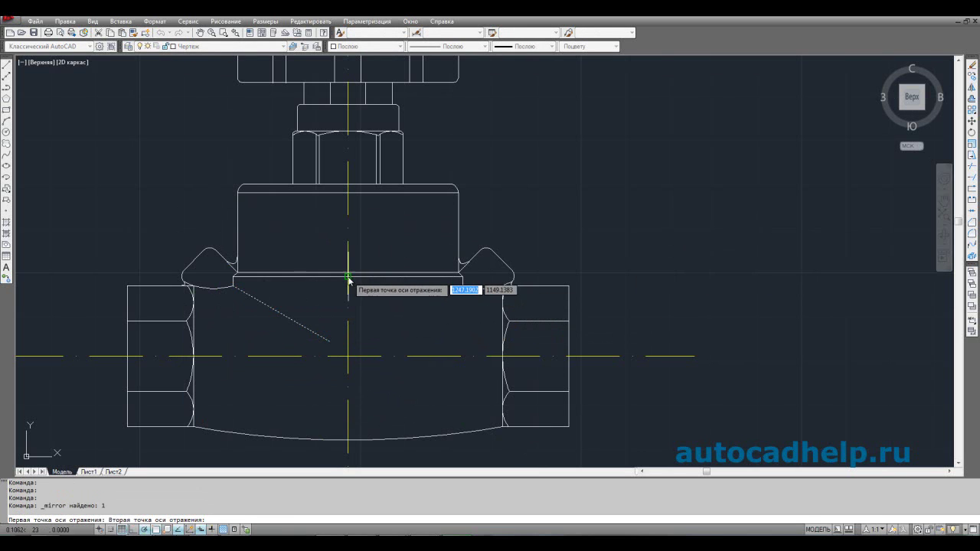
{"action": "left_click", "coordinate": [347, 442]}
{"action": "key", "text": "Return"}
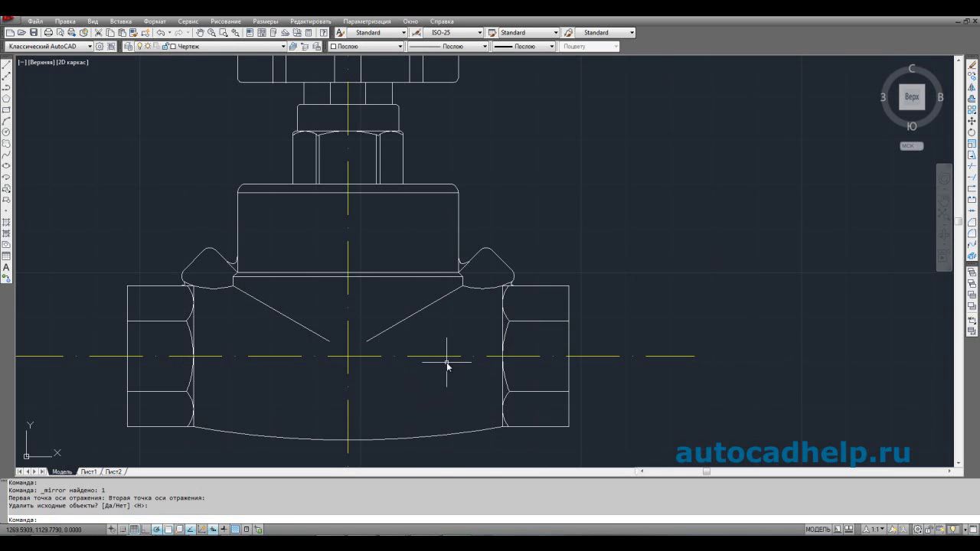
{"action": "scroll", "coordinate": [447, 366], "scroll_direction": "down", "scroll_amount": 2}
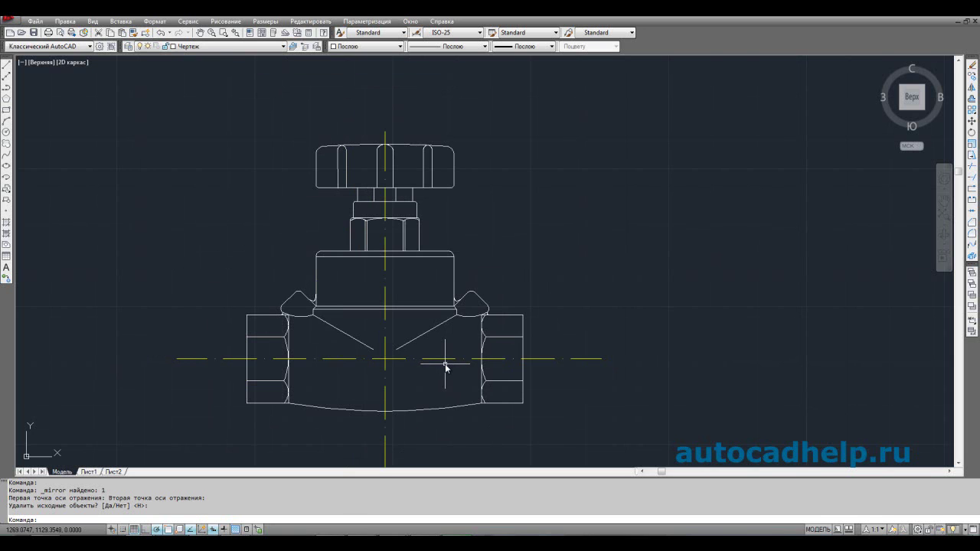
- Set the fillet radius to 2 and round the first boss corner
{"action": "right_click", "coordinate": [720, 186]}
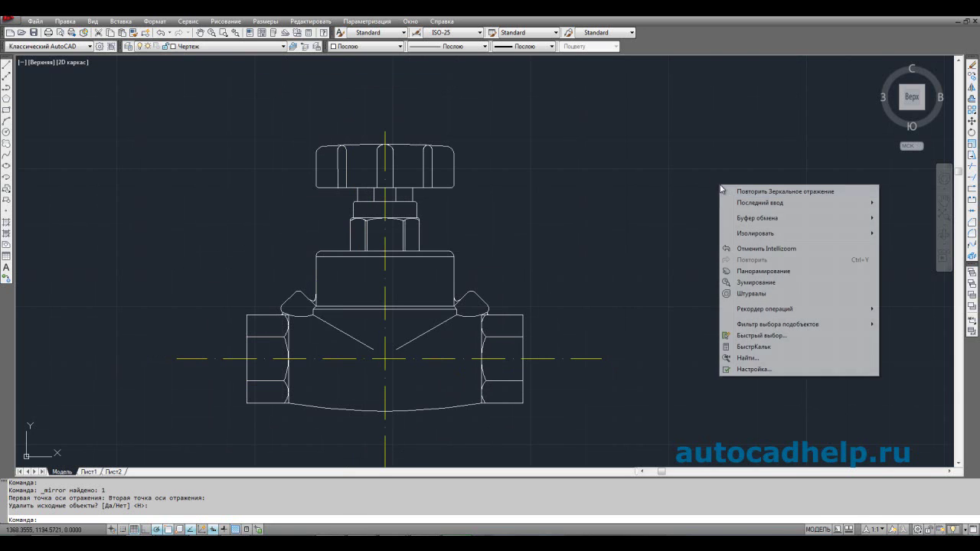
{"action": "mouse_move", "coordinate": [870, 212]}
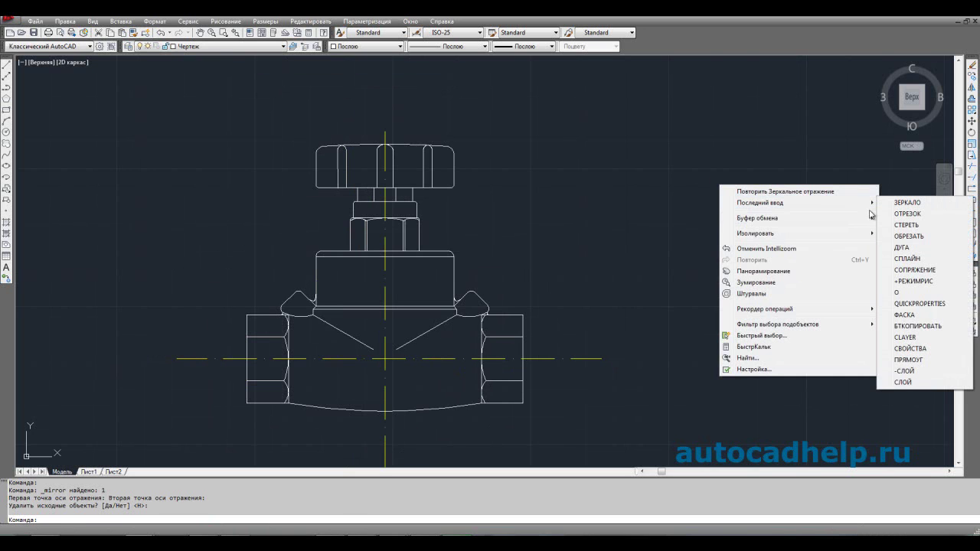
{"action": "left_click", "coordinate": [914, 272]}
{"action": "right_click", "coordinate": [690, 298]}
{"action": "mouse_move", "coordinate": [724, 335]}
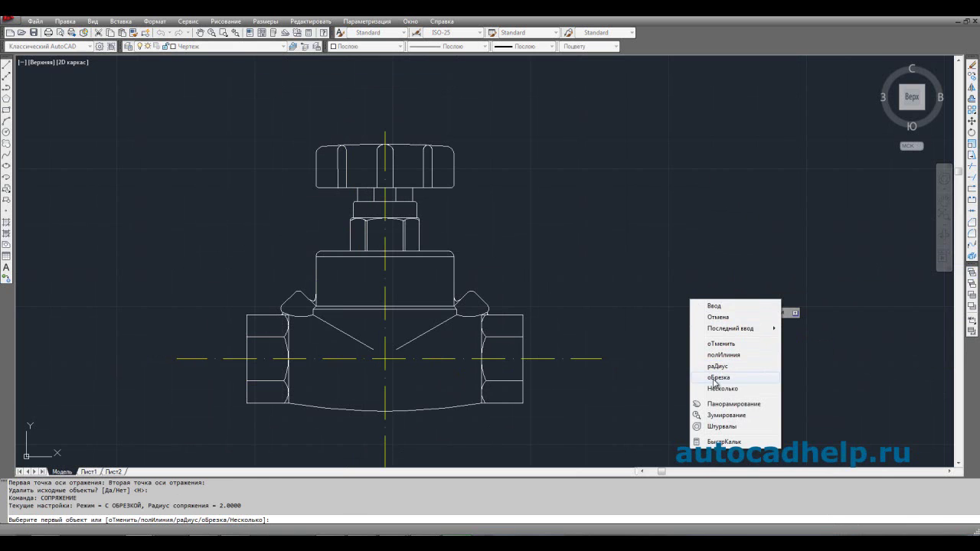
{"action": "left_click", "coordinate": [715, 366]}
{"action": "key", "text": "Return"}
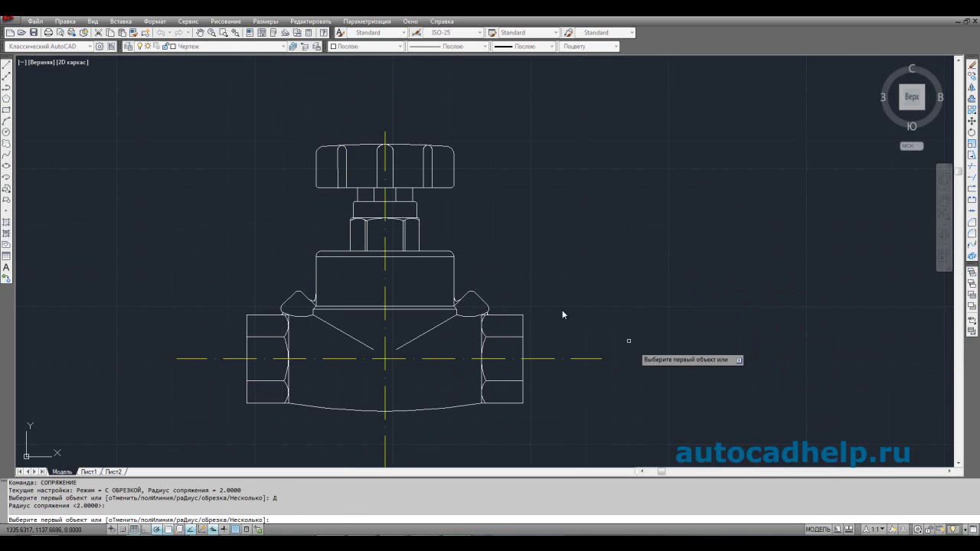
{"action": "left_click", "coordinate": [511, 314]}
{"action": "left_click", "coordinate": [522, 322]}
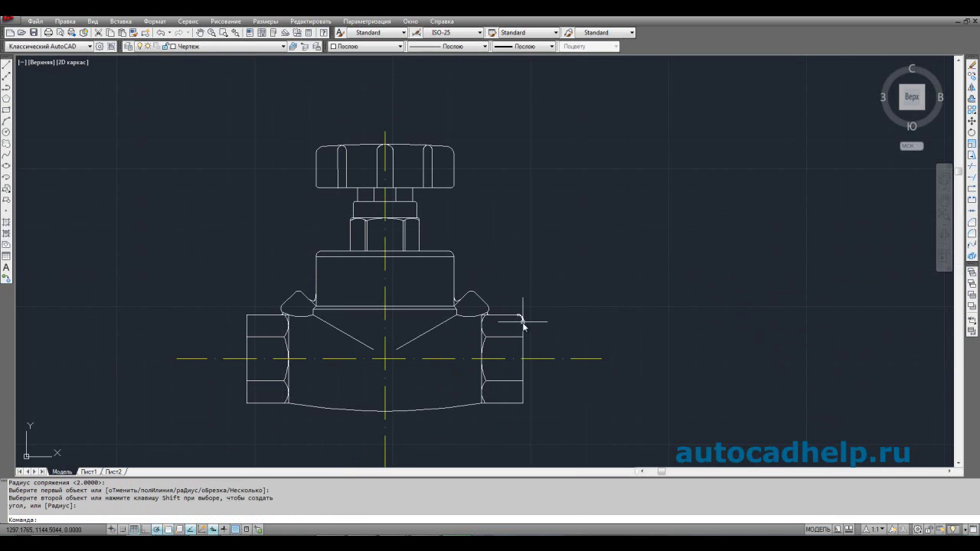
- Fillet the right boss's bottom corner and the left boss's top-left and bottom-left corners
{"action": "right_click", "coordinate": [559, 387]}
{"action": "left_click", "coordinate": [581, 198]}
{"action": "left_click", "coordinate": [524, 394]}
{"action": "left_click", "coordinate": [518, 404]}
{"action": "right_click", "coordinate": [242, 259]}
{"action": "left_click", "coordinate": [272, 261]}
{"action": "left_click", "coordinate": [255, 314]}
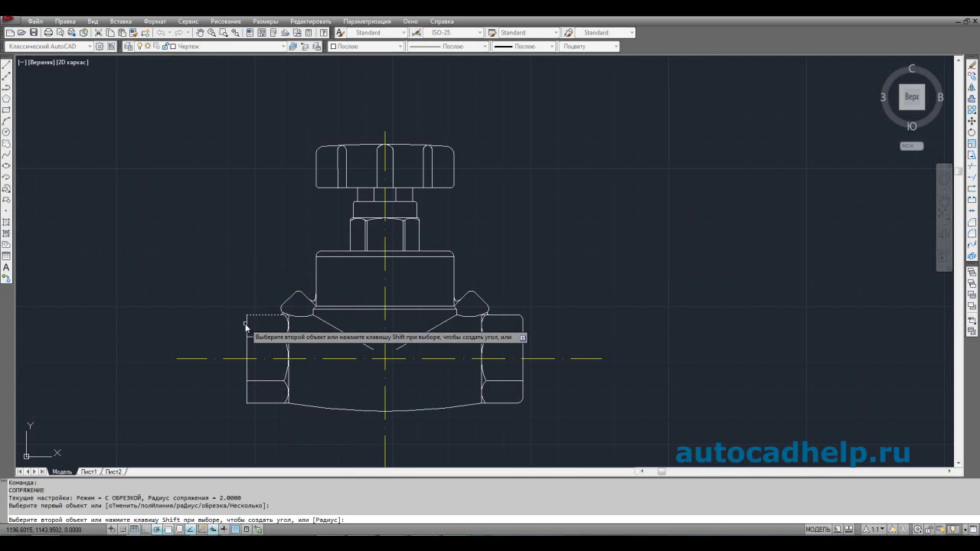
{"action": "left_click", "coordinate": [246, 327]}
{"action": "right_click", "coordinate": [234, 153]}
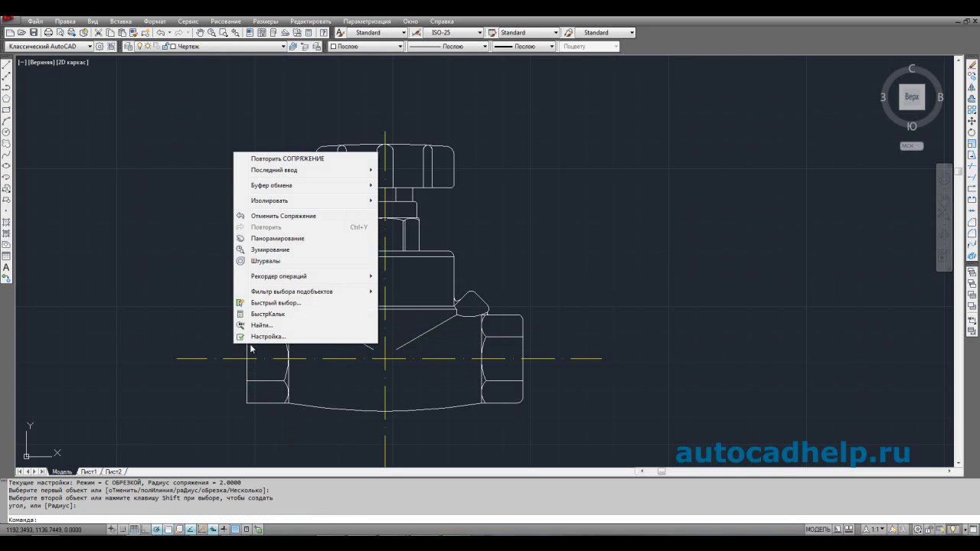
{"action": "left_click", "coordinate": [258, 159]}
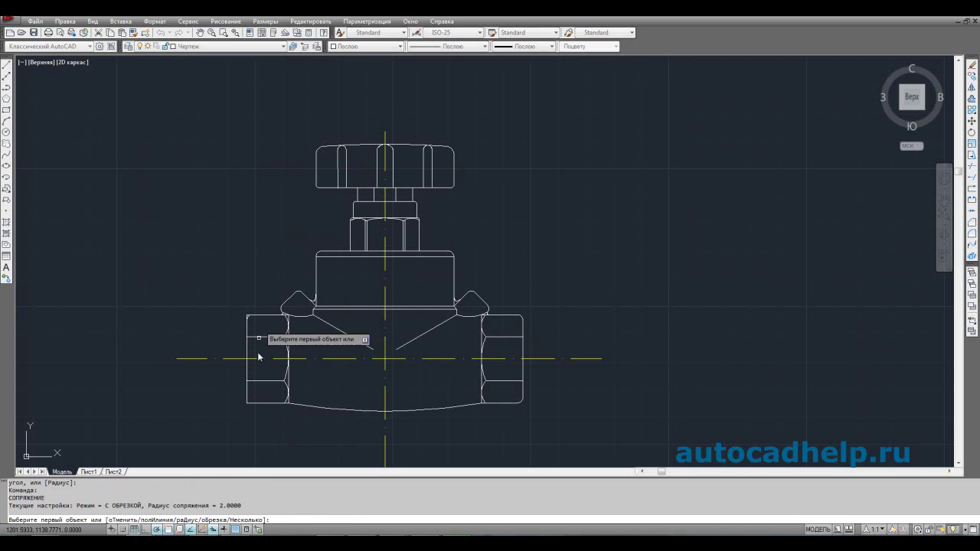
{"action": "left_click", "coordinate": [253, 404]}
{"action": "left_click", "coordinate": [245, 397]}
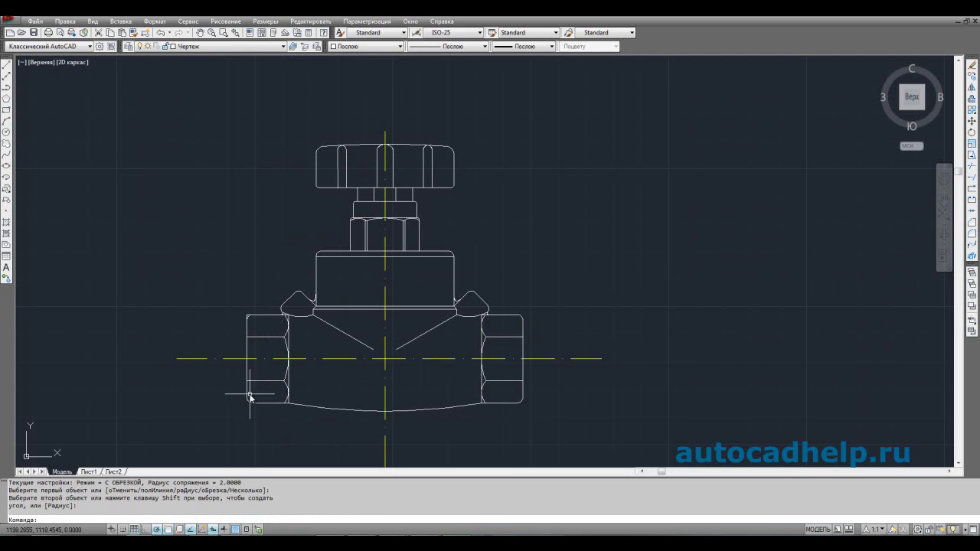
- Delete the leftover overlapping and vertical lines at the left boss corner
{"action": "scroll", "coordinate": [250, 326], "scroll_direction": "up", "scroll_amount": 6}
{"action": "left_click", "coordinate": [241, 288]}
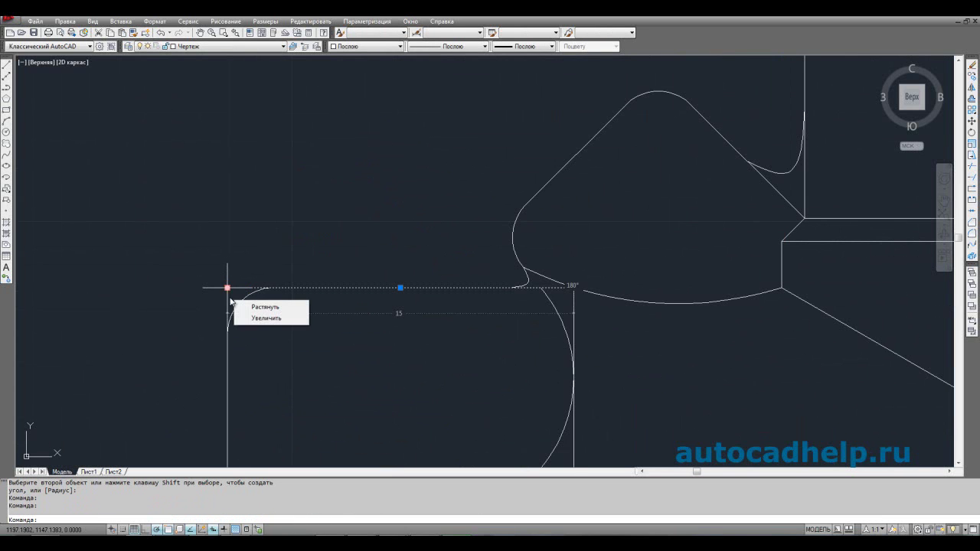
{"action": "left_click", "coordinate": [229, 280]}
{"action": "left_click", "coordinate": [237, 267]}
{"action": "key", "text": "Delete"}
{"action": "left_click", "coordinate": [227, 284]}
{"action": "key", "text": "Delete"}
{"action": "scroll", "coordinate": [252, 320], "scroll_direction": "down", "scroll_amount": 6}
{"action": "scroll", "coordinate": [374, 368], "scroll_direction": "down", "scroll_amount": 3}
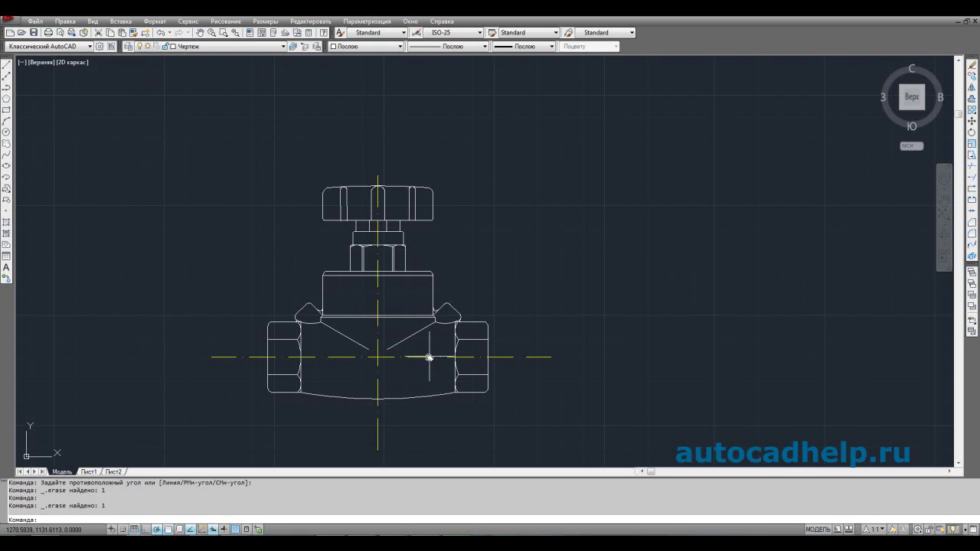
- Bring the right threaded end into view and make Оси the current layer
{"action": "scroll", "coordinate": [428, 367], "scroll_direction": "up", "scroll_amount": 5}
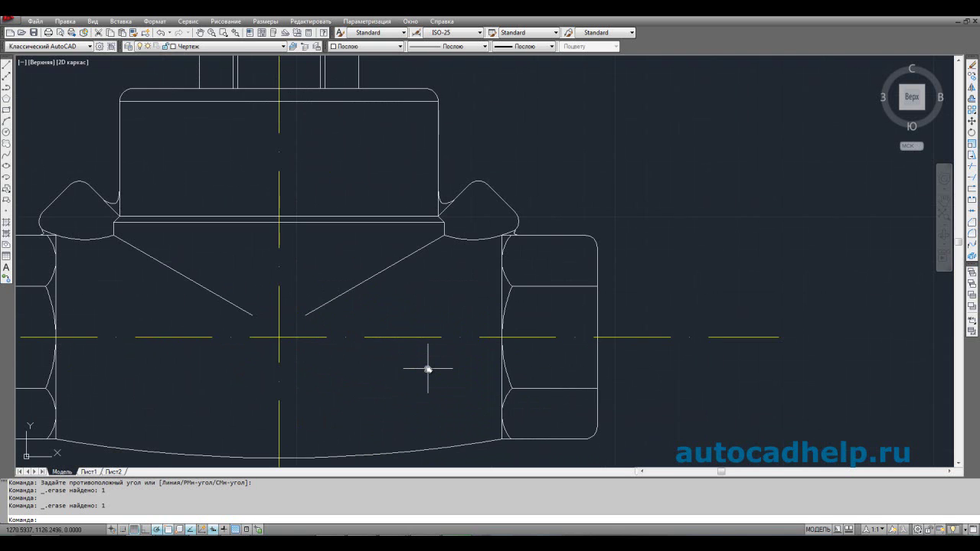
{"action": "middle_click_drag", "start_coordinate": [433, 357], "coordinate": [370, 365]}
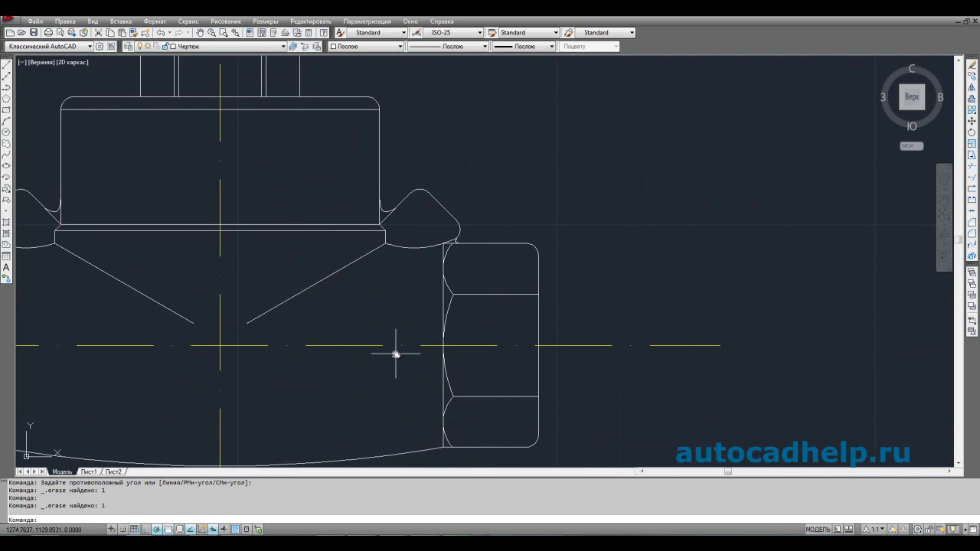
{"action": "left_click", "coordinate": [6, 67]}
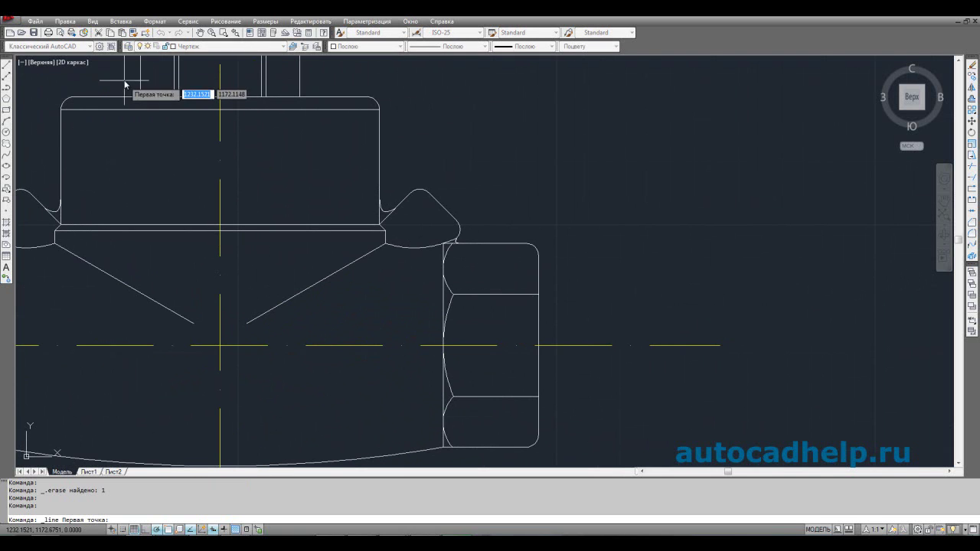
{"action": "key", "text": "Return"}
{"action": "key", "text": "Escape"}
{"action": "key", "text": "Escape"}
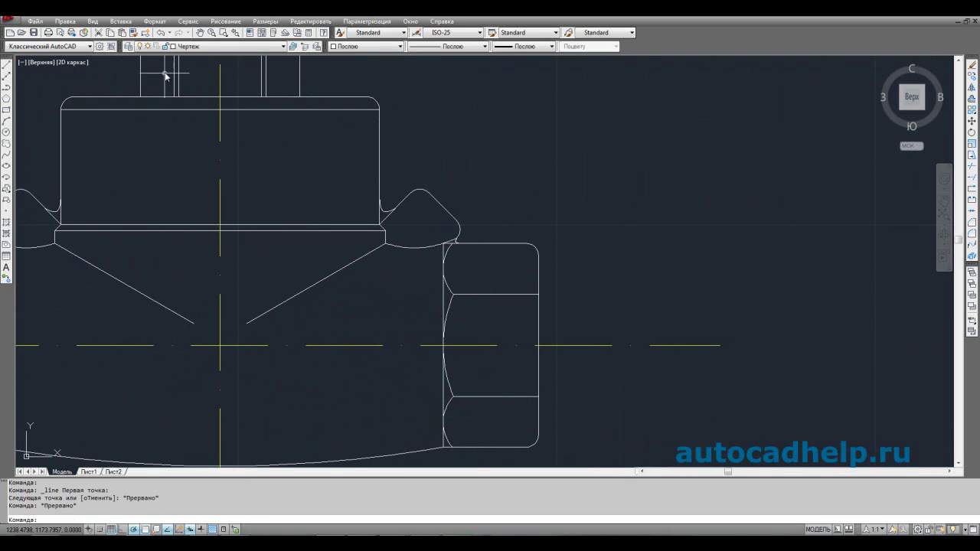
{"action": "left_click", "coordinate": [193, 47]}
{"action": "left_click", "coordinate": [182, 60]}
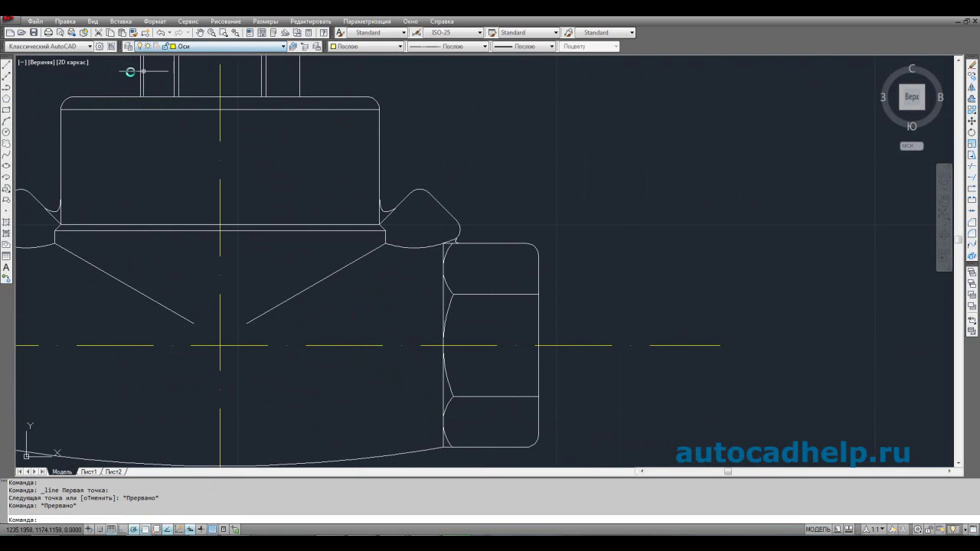
- Draw a vertical axis line through the centreline just left of the right threaded end
{"action": "left_click", "coordinate": [6, 67]}
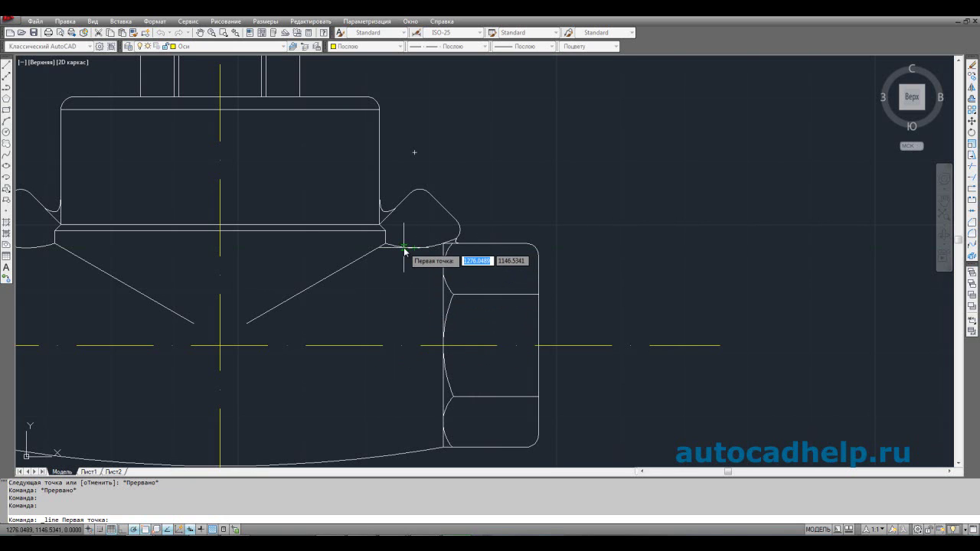
{"action": "left_click", "coordinate": [401, 345]}
{"action": "left_click", "coordinate": [401, 265]}
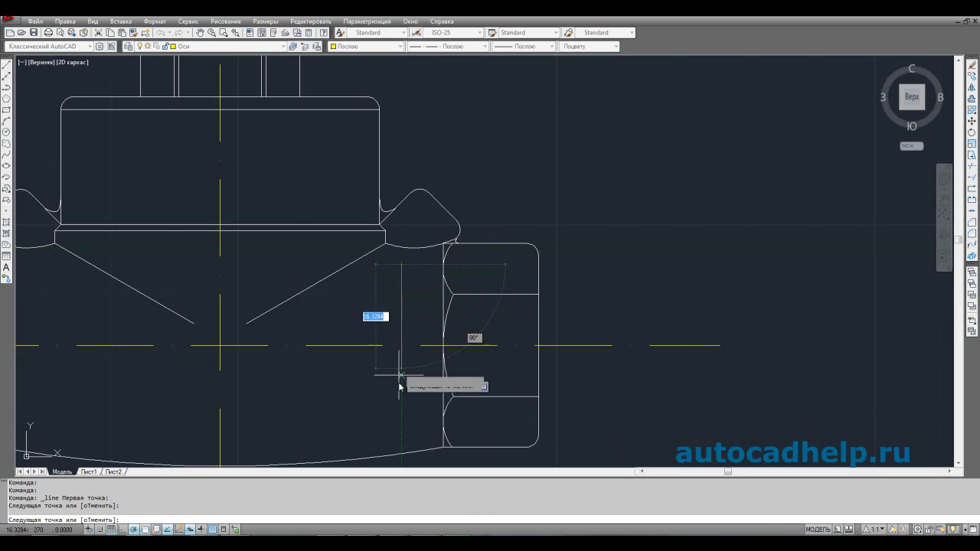
{"action": "left_click", "coordinate": [401, 429]}
{"action": "key", "text": "Escape"}
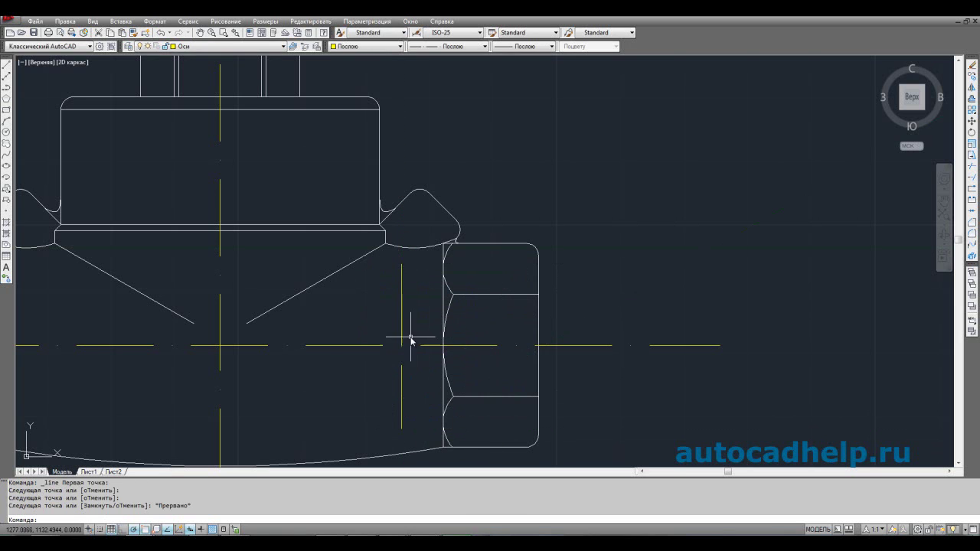
- Draw a six-sided circumscribed hexagon centred on the new axis crossing
{"action": "left_click", "coordinate": [6, 99]}
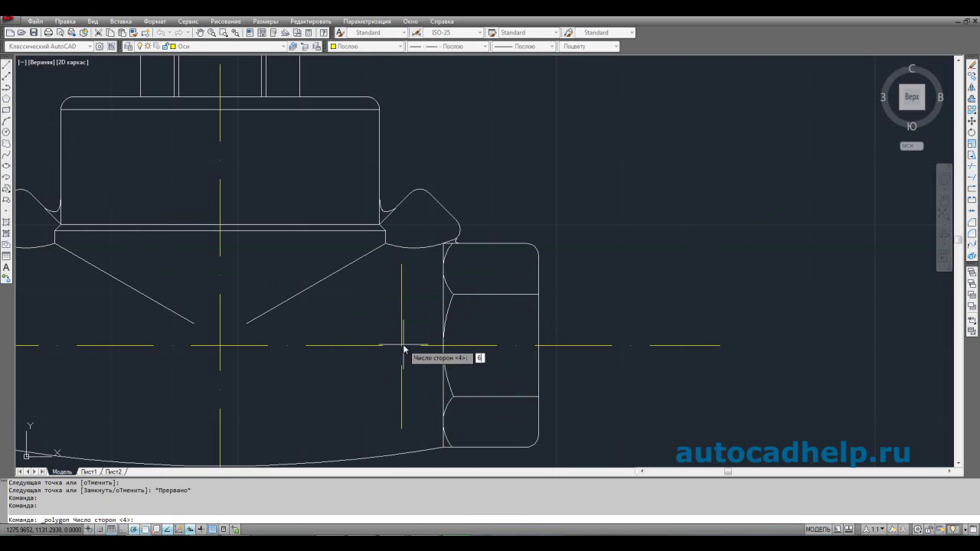
{"action": "key", "text": "Return"}
{"action": "left_click", "coordinate": [403, 348]}
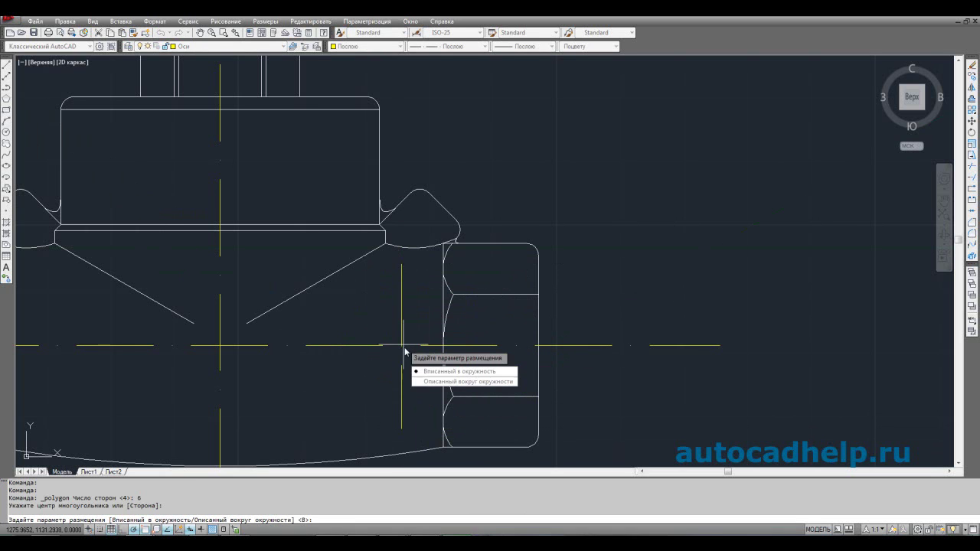
{"action": "left_click", "coordinate": [432, 381]}
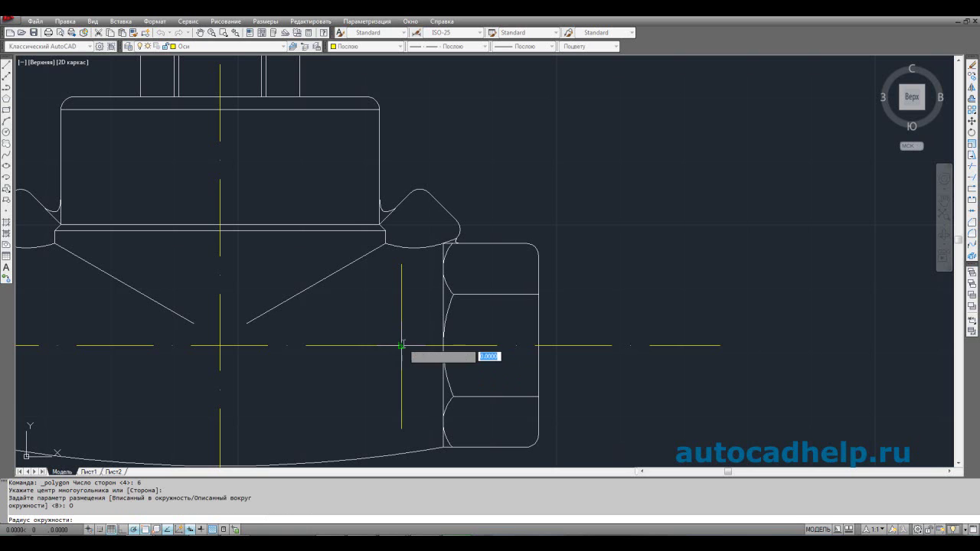
{"action": "left_click", "coordinate": [421, 381]}
- Stretch the hexagon's vertex onto the yellow centre line
{"action": "left_click", "coordinate": [443, 366]}
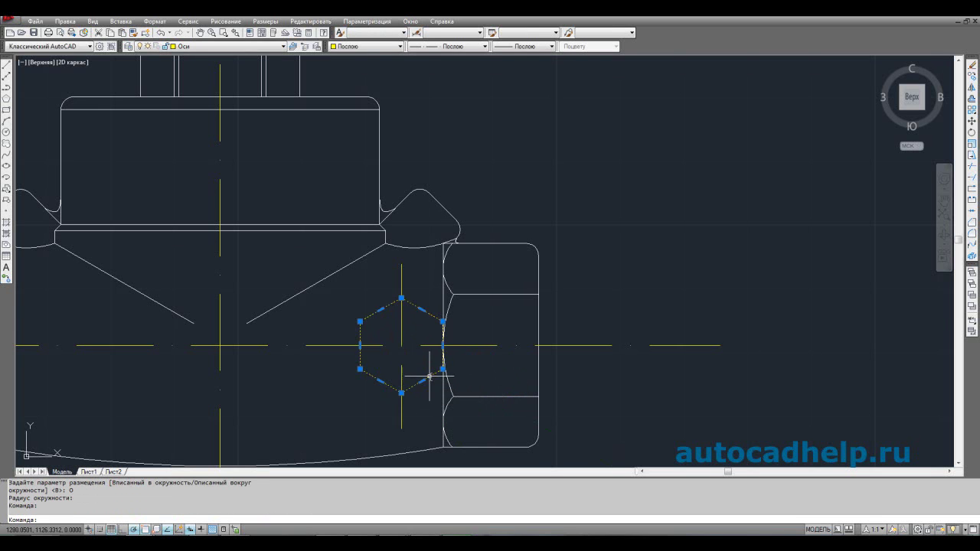
{"action": "scroll", "coordinate": [459, 352], "scroll_direction": "up", "scroll_amount": 6}
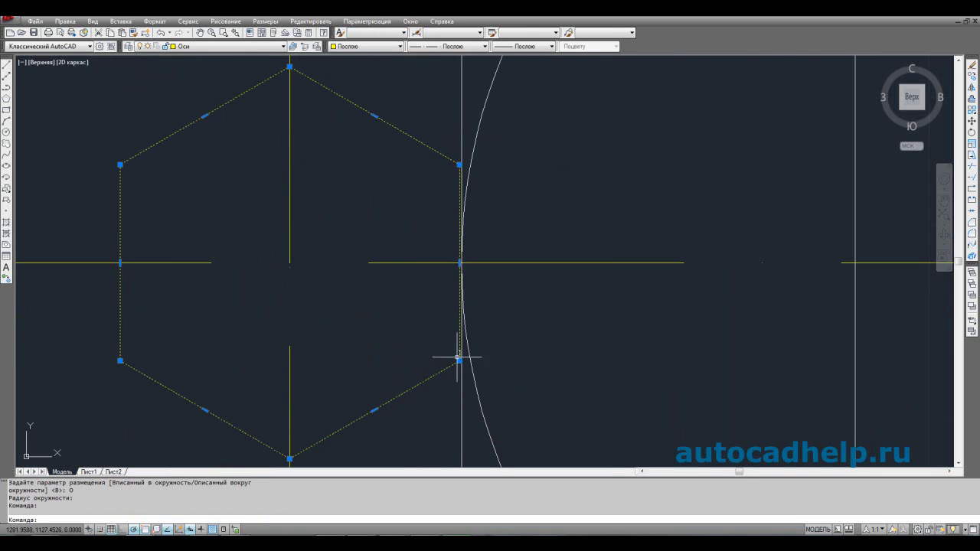
{"action": "left_click", "coordinate": [454, 179]}
{"action": "left_click", "coordinate": [456, 179]}
{"action": "scroll", "coordinate": [460, 230], "scroll_direction": "down", "scroll_amount": 5}
- Move the hexagon onto the Чертеж layer
{"action": "left_click", "coordinate": [201, 49]}
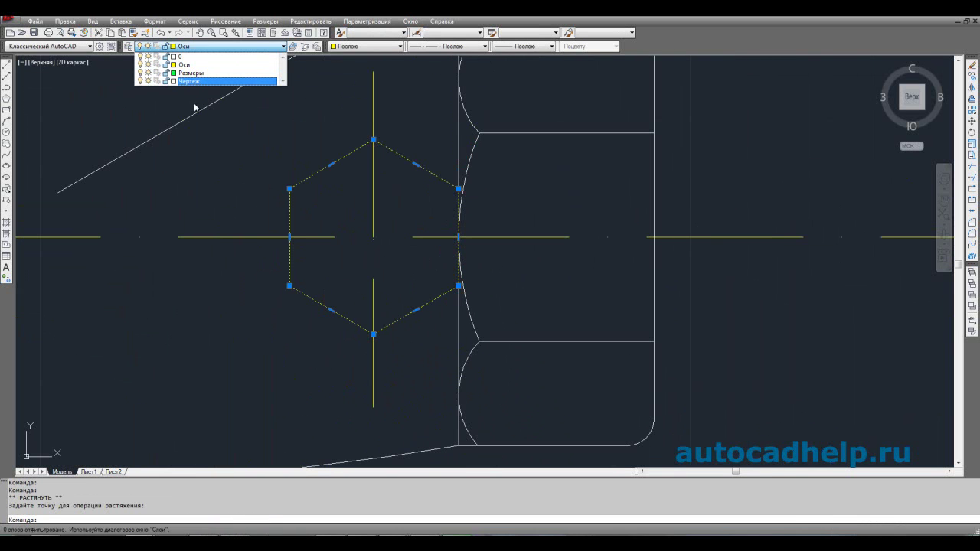
{"action": "left_click", "coordinate": [193, 79]}
{"action": "key", "text": "Escape"}
{"action": "middle_click_drag", "start_coordinate": [389, 204], "coordinate": [372, 273]}
{"action": "scroll", "coordinate": [306, 264], "scroll_direction": "down", "scroll_amount": 2}
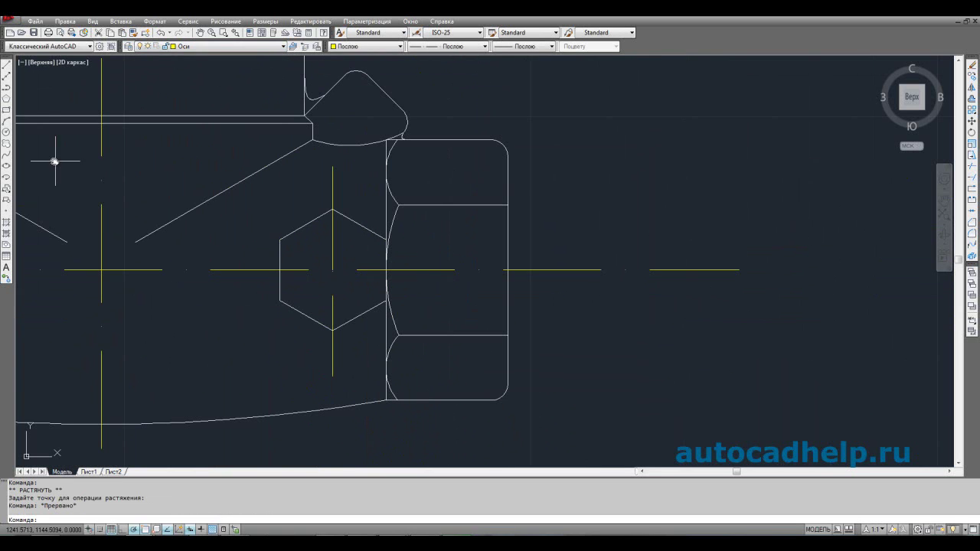
- Draw a circle centred on the hexagon's centre, with its radius snapped to a point
{"action": "left_click", "coordinate": [8, 132]}
{"action": "scroll", "coordinate": [332, 272], "scroll_direction": "up", "scroll_amount": 4}
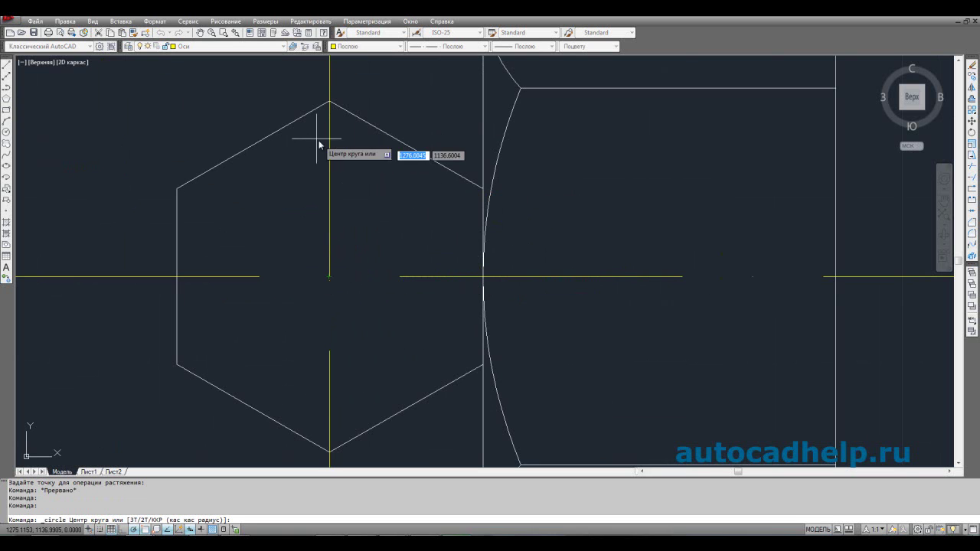
{"action": "left_click", "coordinate": [330, 277]}
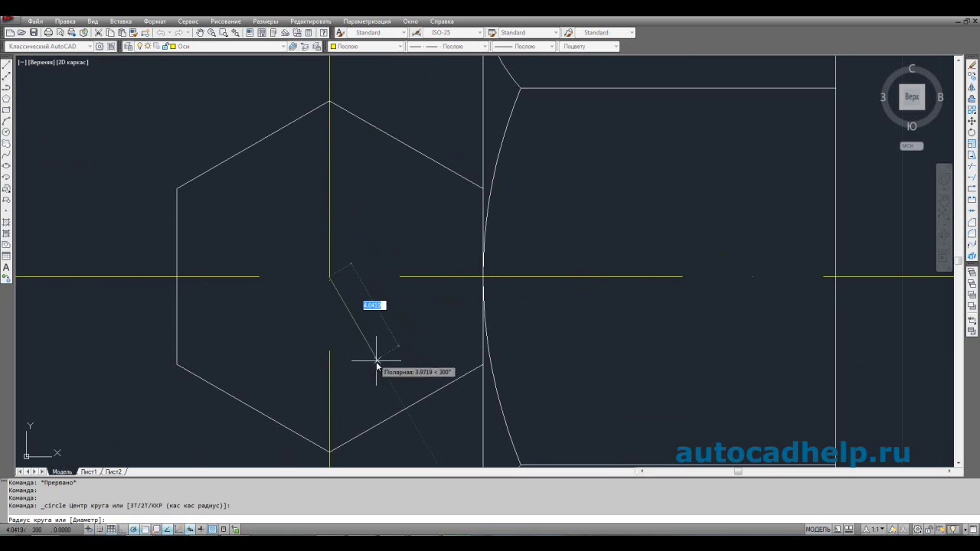
{"action": "left_click", "coordinate": [414, 403]}
- Move the circle onto the Чертеж layer, then make Размеры the current layer
{"action": "left_click", "coordinate": [343, 133]}
{"action": "left_click", "coordinate": [342, 126]}
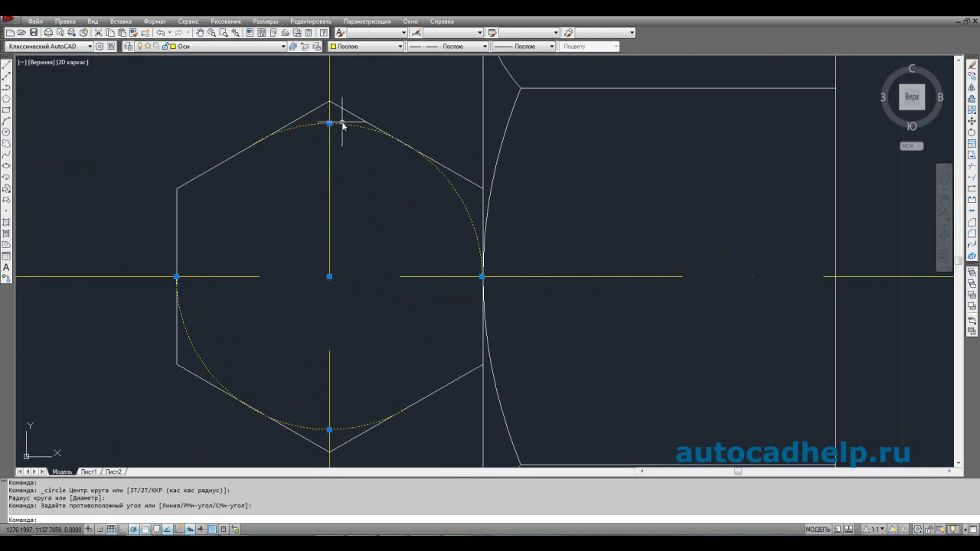
{"action": "left_click", "coordinate": [262, 47]}
{"action": "left_click", "coordinate": [243, 73]}
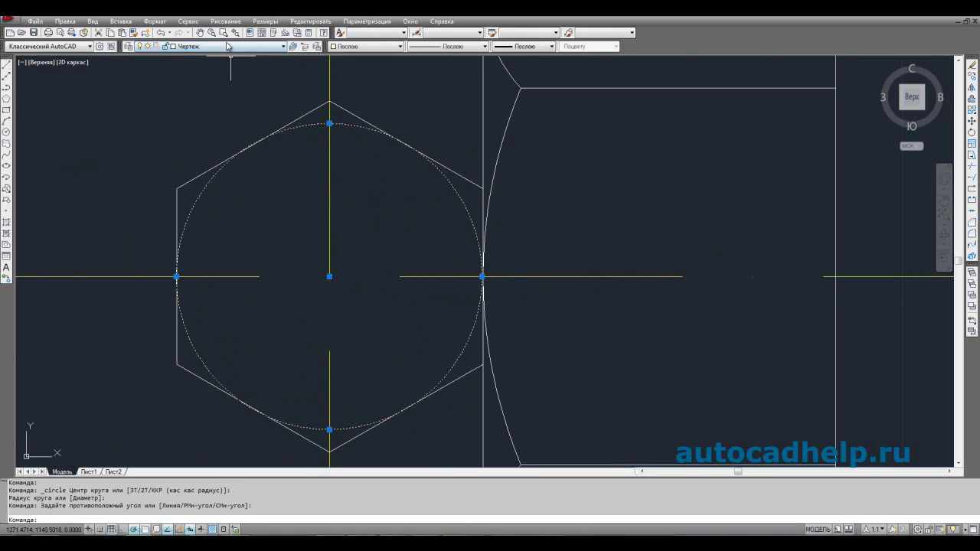
{"action": "left_click", "coordinate": [209, 88]}
{"action": "key", "text": "Escape"}
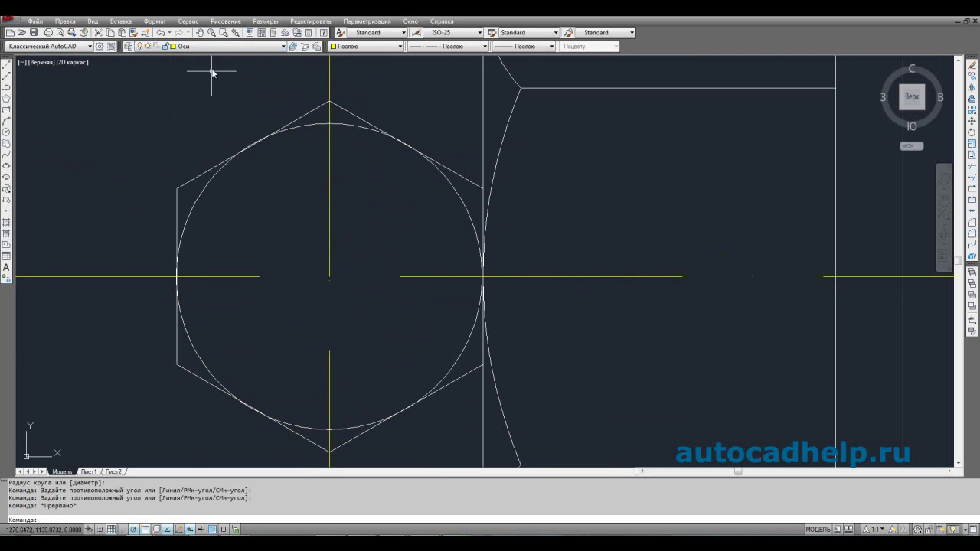
{"action": "left_click", "coordinate": [216, 52]}
{"action": "left_click", "coordinate": [195, 73]}
- Grip-stretch the circle's top quadrant until it snaps onto the yellow centre line
{"action": "scroll", "coordinate": [213, 121], "scroll_direction": "down", "scroll_amount": 4}
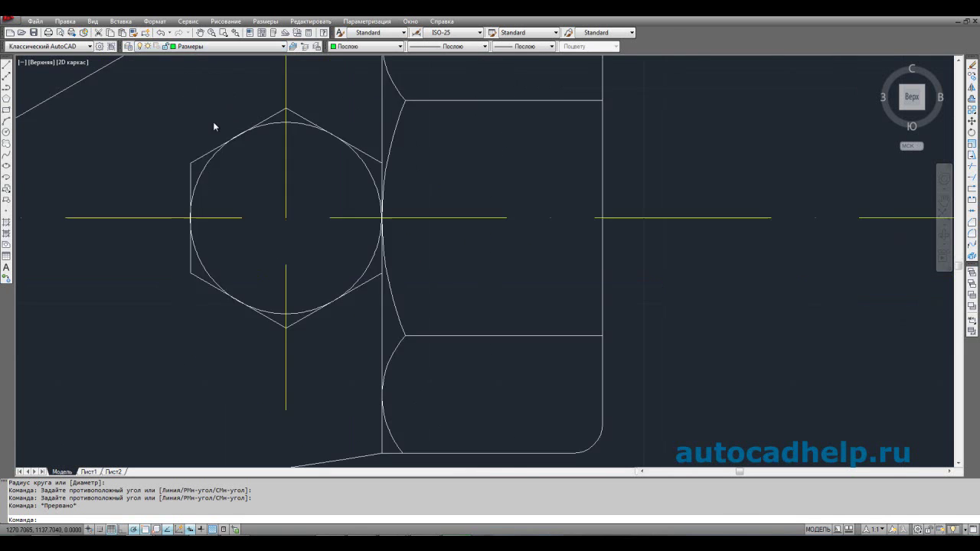
{"action": "middle_click_drag", "start_coordinate": [240, 161], "coordinate": [319, 258]}
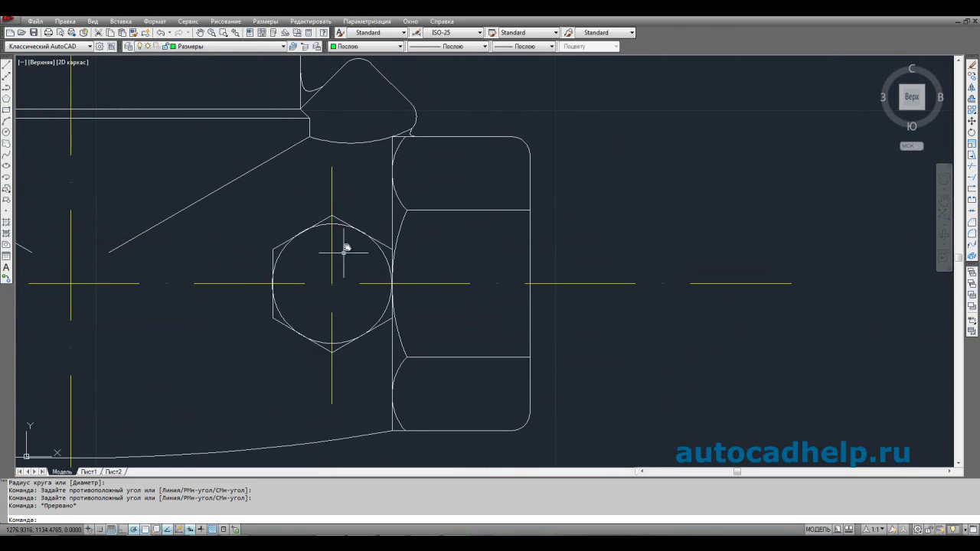
{"action": "left_click", "coordinate": [341, 225]}
{"action": "left_click", "coordinate": [332, 224]}
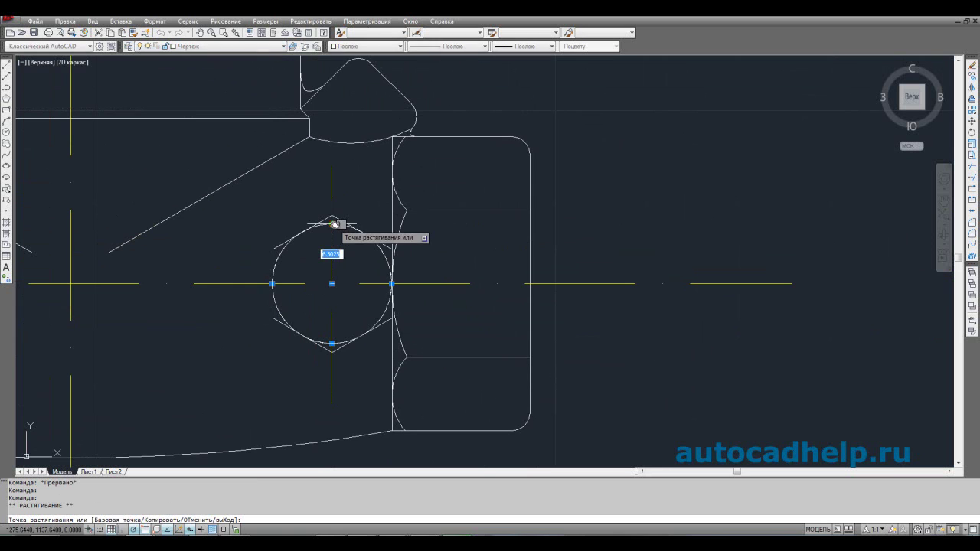
{"action": "scroll", "coordinate": [333, 220], "scroll_direction": "up", "scroll_amount": 6}
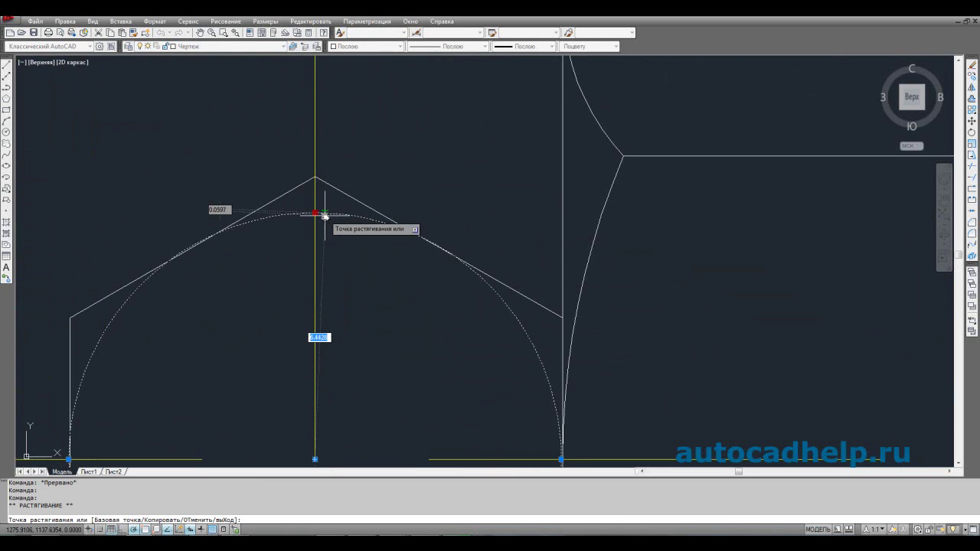
{"action": "left_click", "coordinate": [325, 216]}
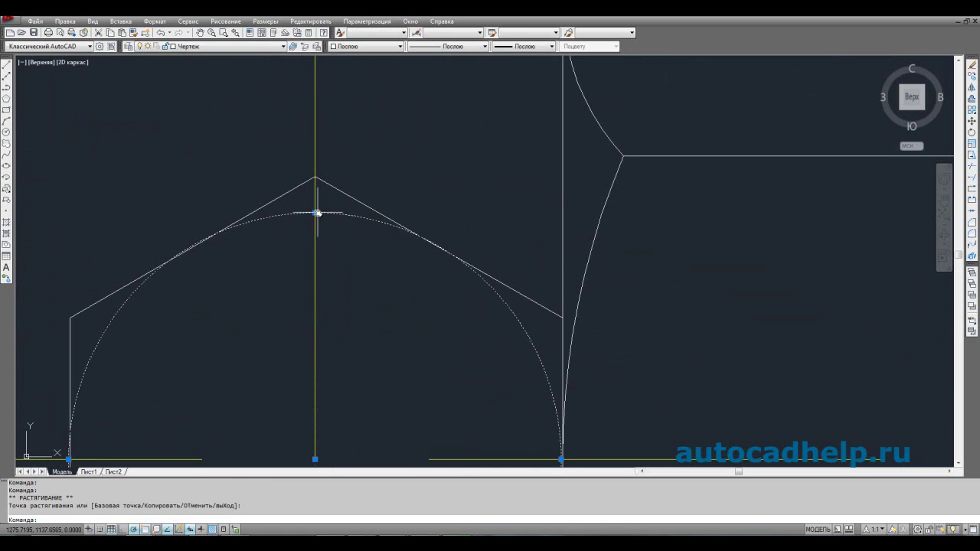
{"action": "left_click", "coordinate": [316, 212]}
{"action": "scroll", "coordinate": [316, 218], "scroll_direction": "down", "scroll_amount": 2}
{"action": "scroll", "coordinate": [316, 219], "scroll_direction": "up", "scroll_amount": 6}
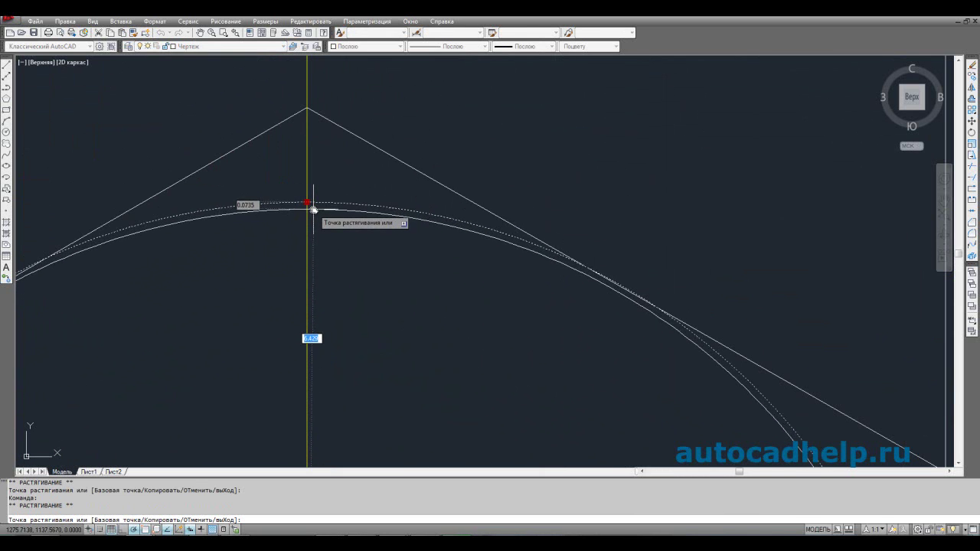
{"action": "left_click", "coordinate": [306, 210]}
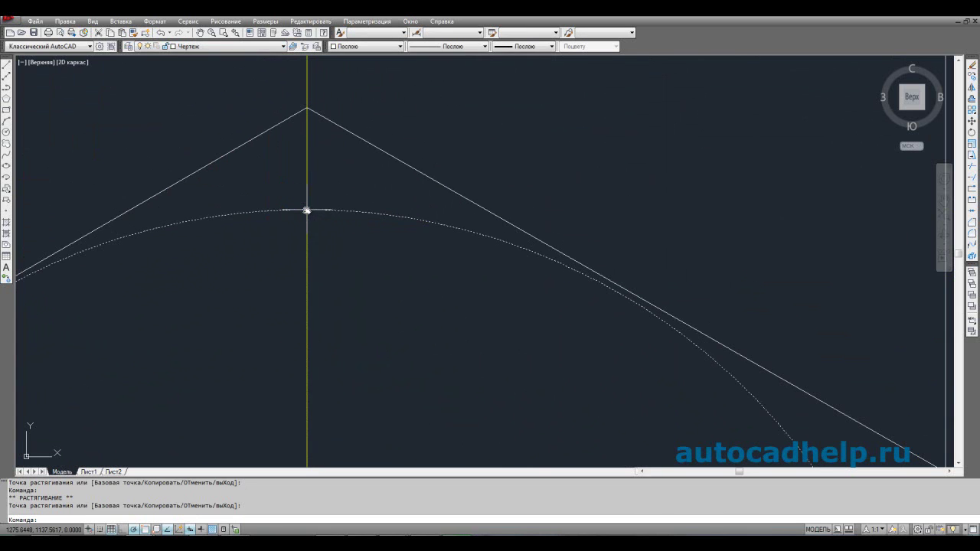
{"action": "scroll", "coordinate": [336, 237], "scroll_direction": "down", "scroll_amount": 4}
{"action": "key", "text": "Escape"}
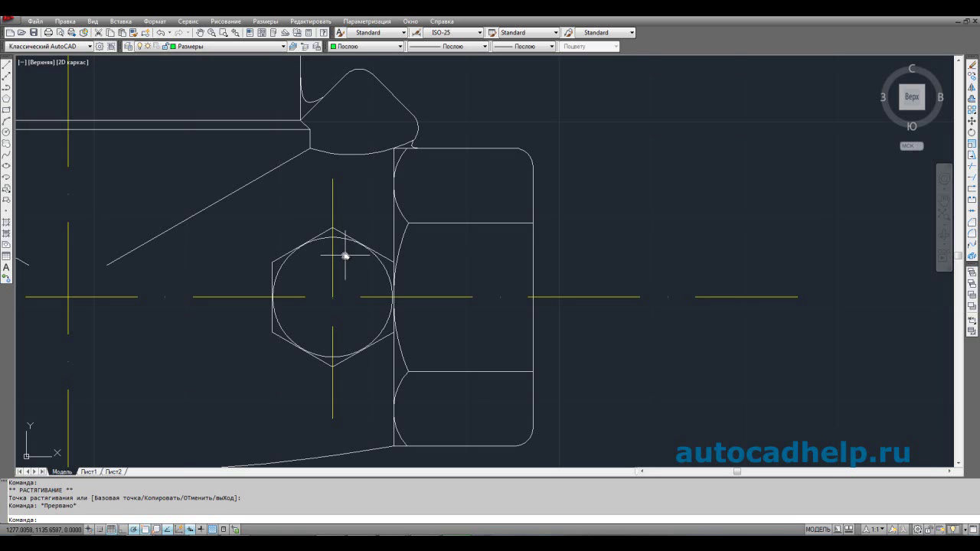
{"action": "scroll", "coordinate": [345, 254], "scroll_direction": "down", "scroll_amount": 3}
- Pan out to the full valve, then open and close the Customize User Interface window
{"action": "mouse_move", "coordinate": [317, 250]}
{"action": "middle_mouse_down"}
{"action": "mouse_move", "coordinate": [398, 319]}
{"action": "mouse_move", "coordinate": [400, 339]}
{"action": "middle_mouse_up"}
{"action": "scroll", "coordinate": [400, 339], "scroll_direction": "down", "scroll_amount": 4}
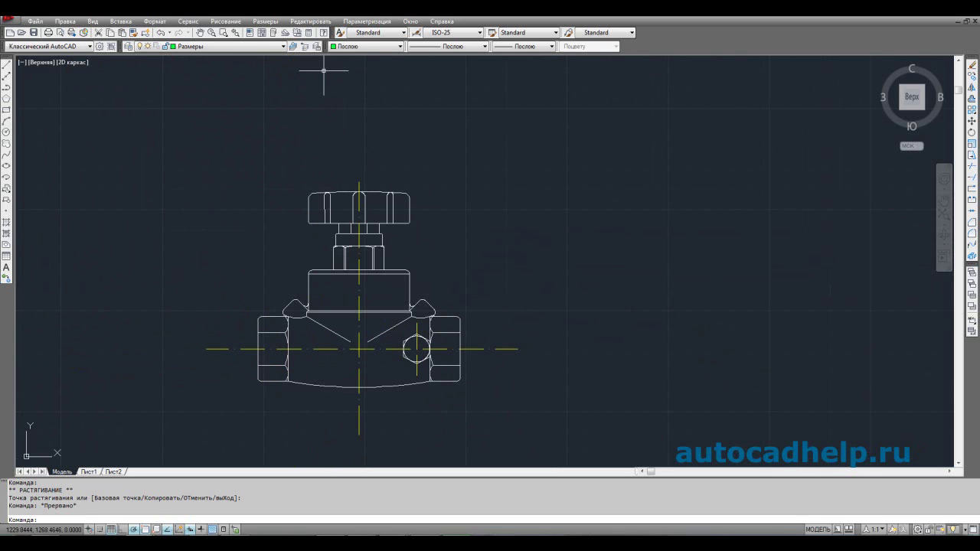
{"action": "right_click", "coordinate": [644, 37]}
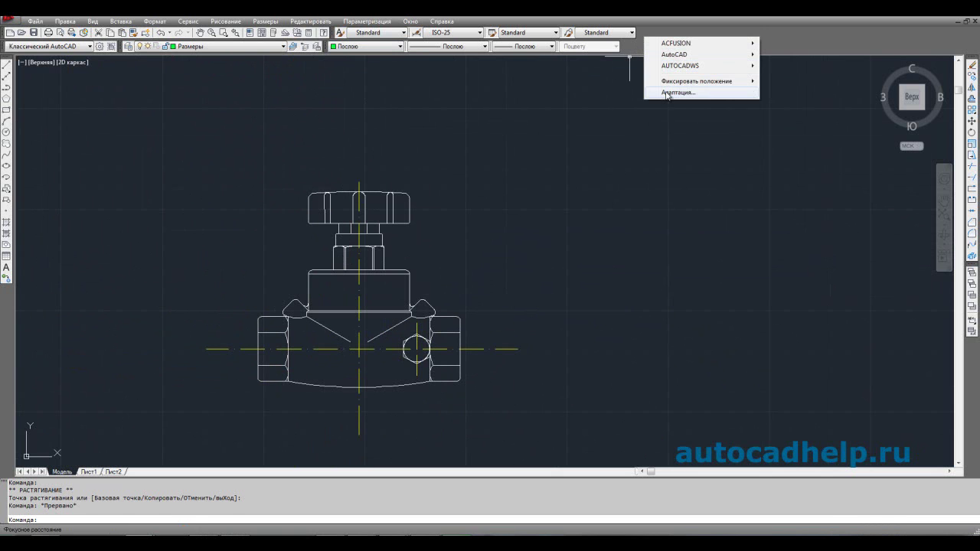
{"action": "right_click", "coordinate": [668, 37]}
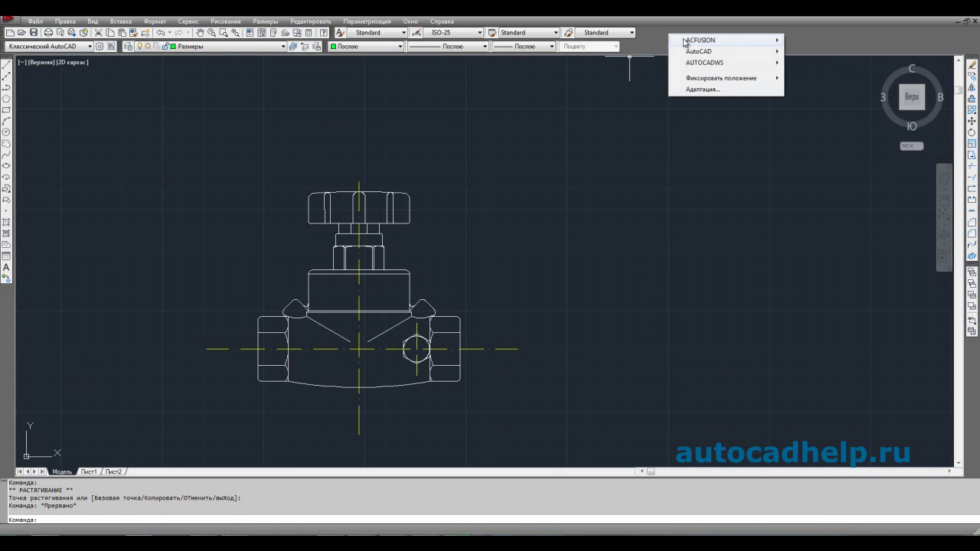
{"action": "left_click", "coordinate": [691, 92]}
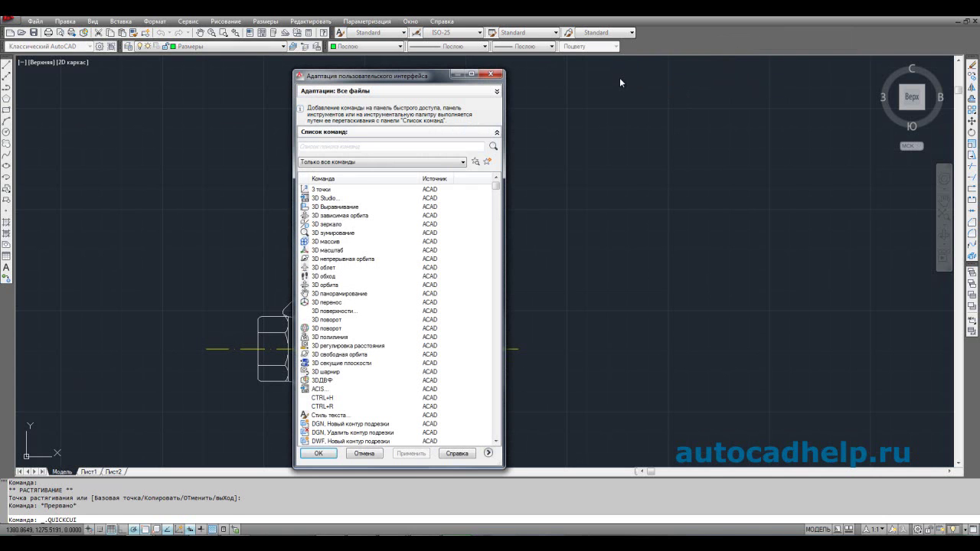
{"action": "left_click", "coordinate": [491, 75]}
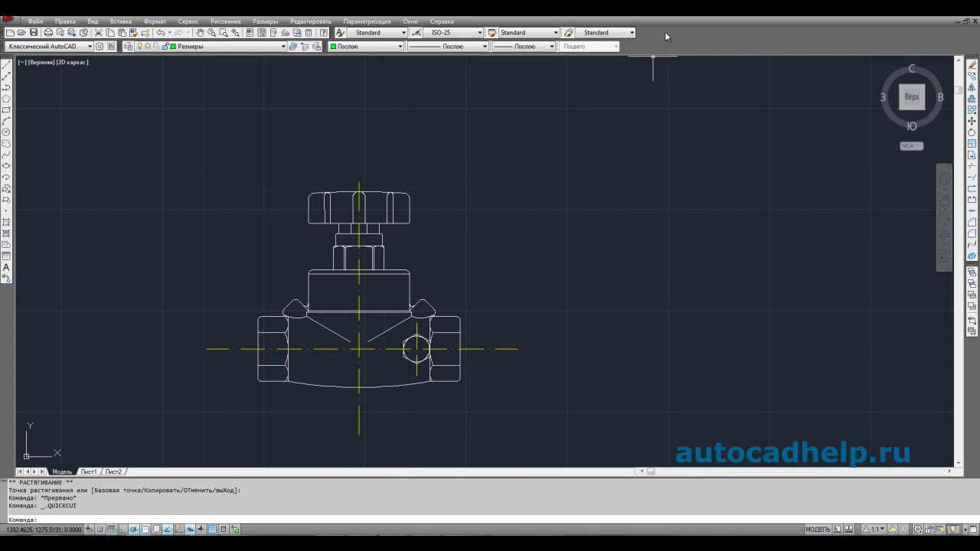
- Turn on the Размер dimension toolbar and dock it on the second toolbar row
{"action": "left_click", "coordinate": [266, 21]}
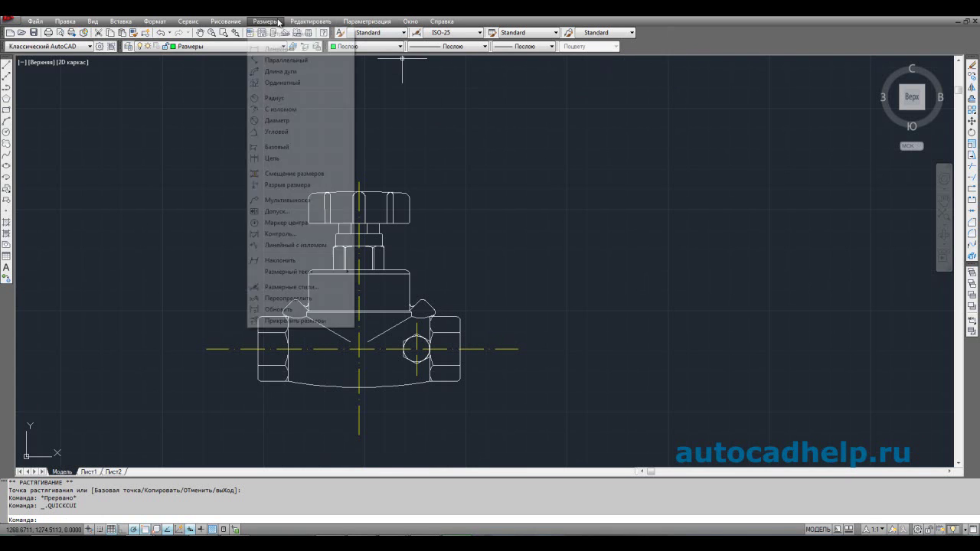
{"action": "right_click", "coordinate": [4, 297]}
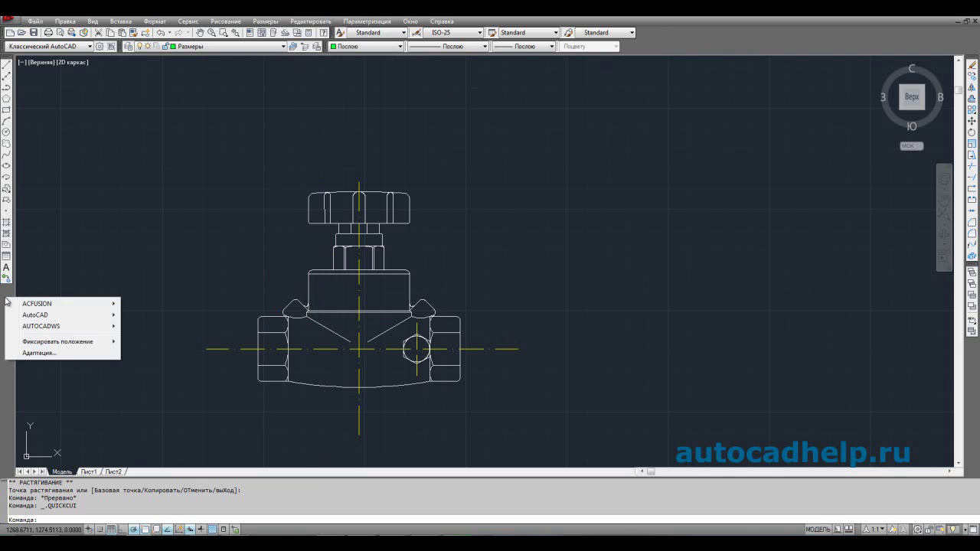
{"action": "mouse_move", "coordinate": [18, 306]}
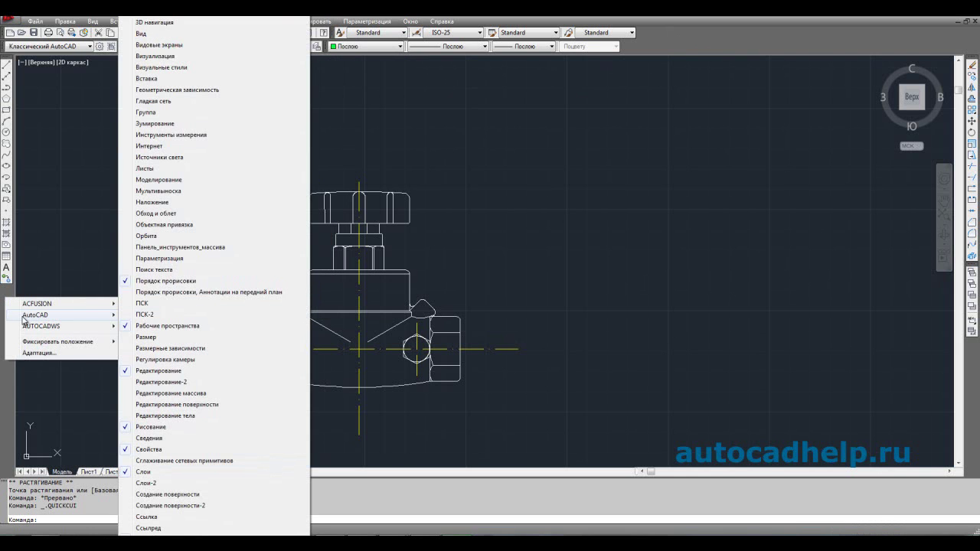
{"action": "right_click", "coordinate": [752, 42]}
{"action": "right_click", "coordinate": [752, 43]}
{"action": "mouse_move", "coordinate": [772, 61]}
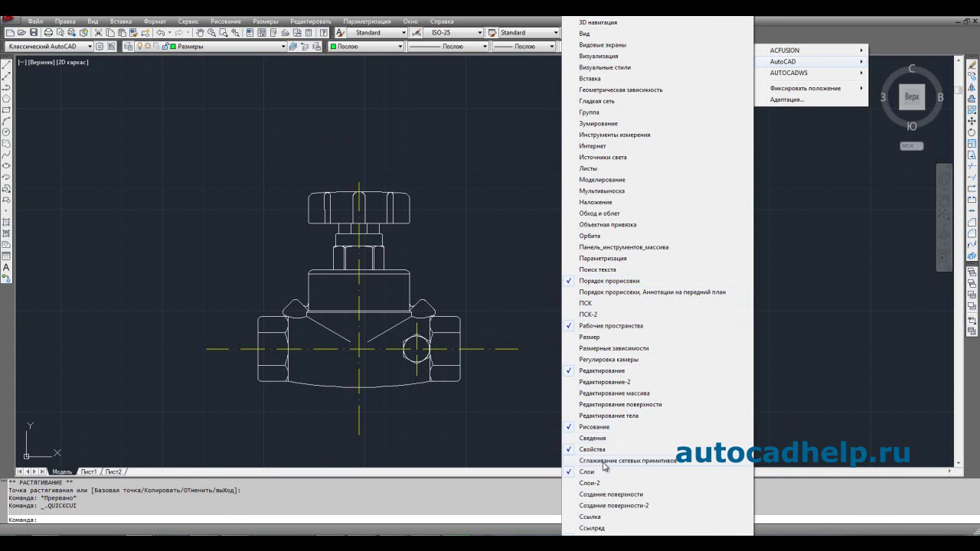
{"action": "left_click", "coordinate": [617, 337]}
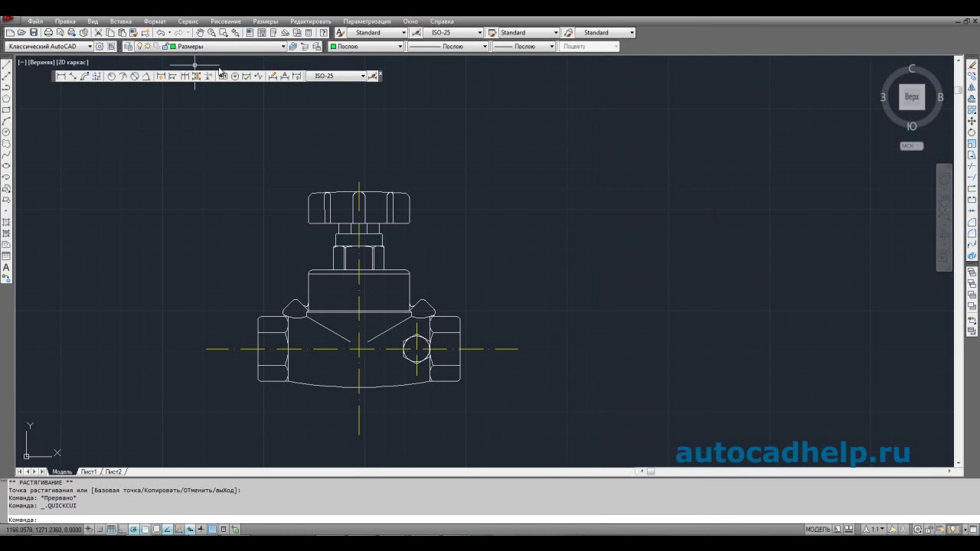
{"action": "mouse_move", "coordinate": [60, 75]}
{"action": "left_mouse_down"}
{"action": "mouse_move", "coordinate": [543, 59]}
{"action": "mouse_move", "coordinate": [647, 41]}
{"action": "left_mouse_up"}
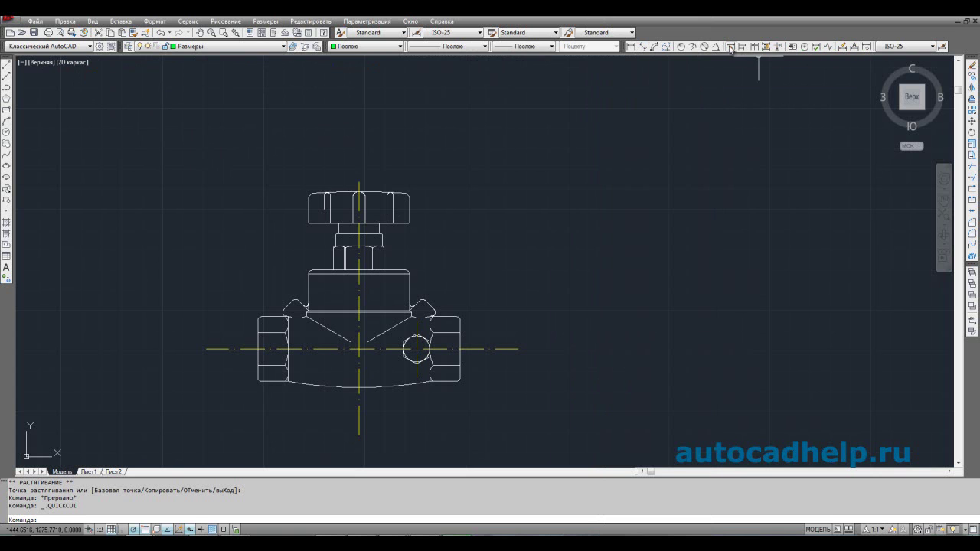
- Dimension the body's overall length between its lower corners as 99.93, placed below the body
{"action": "scroll", "coordinate": [515, 205], "scroll_direction": "up", "scroll_amount": 3}
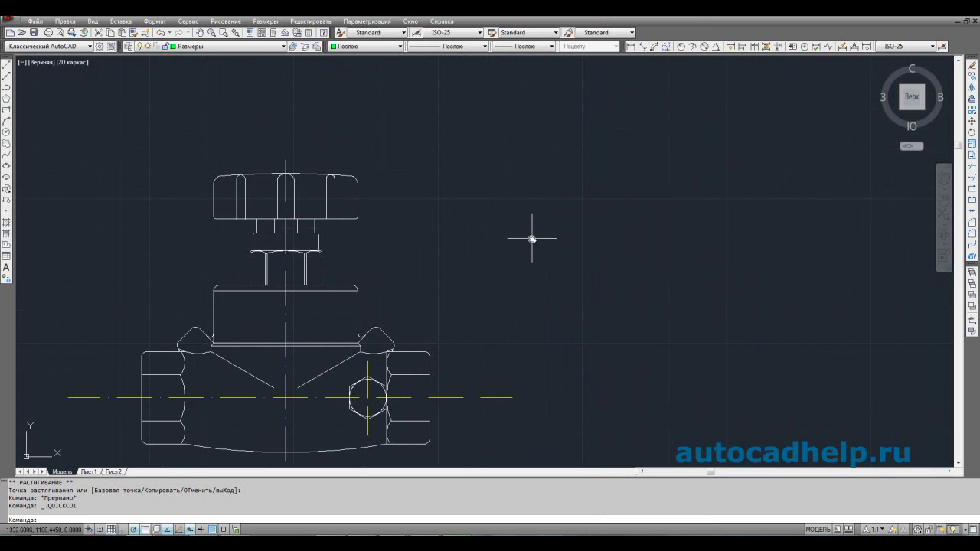
{"action": "left_click", "coordinate": [634, 46]}
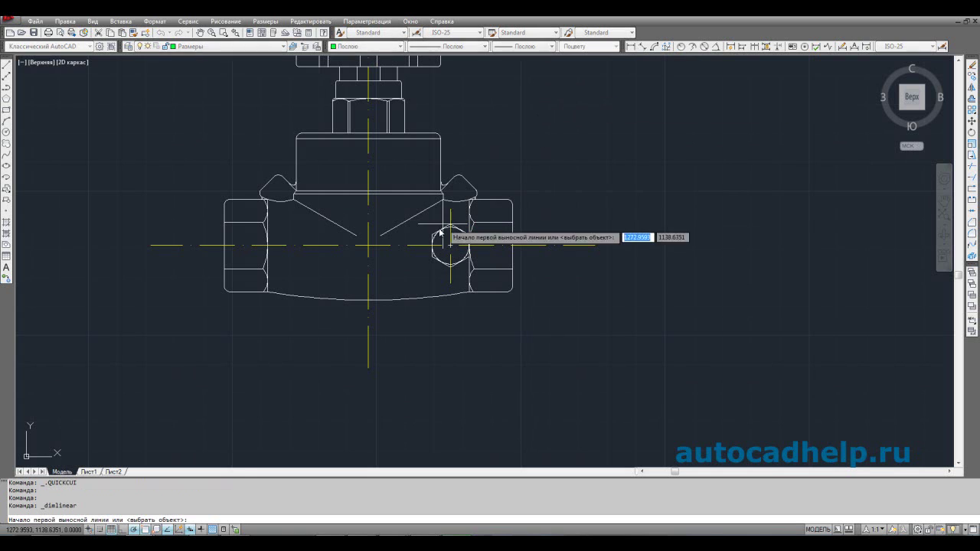
{"action": "left_click", "coordinate": [224, 289]}
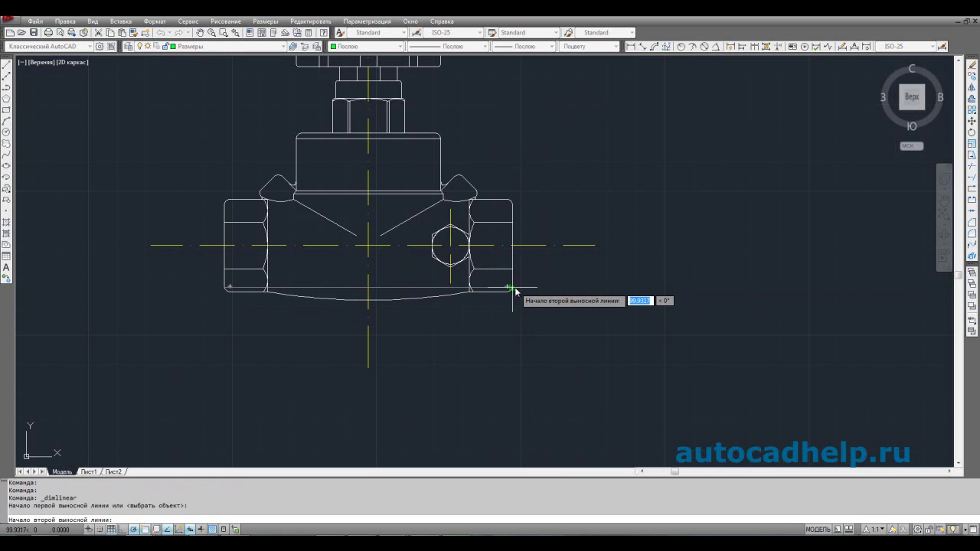
{"action": "left_click", "coordinate": [513, 290]}
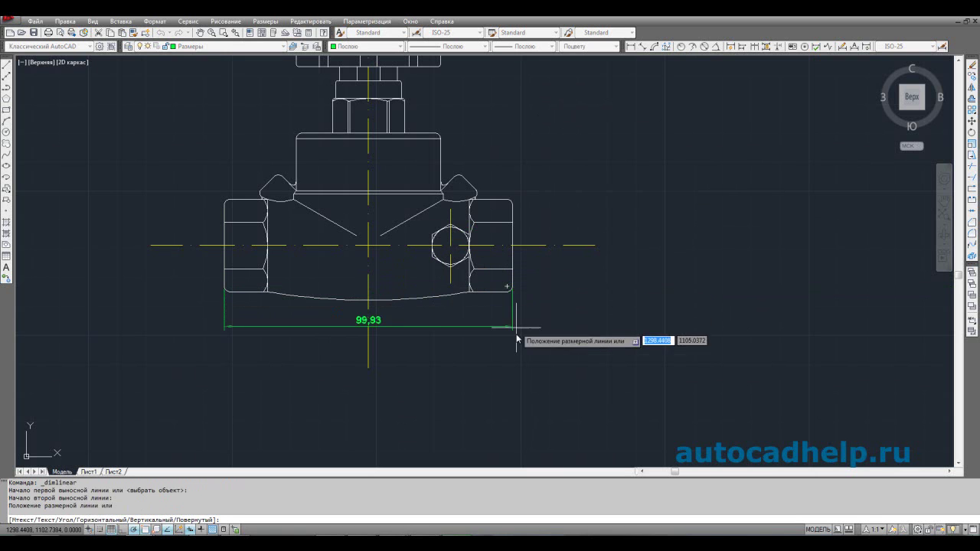
{"action": "left_click", "coordinate": [514, 391]}
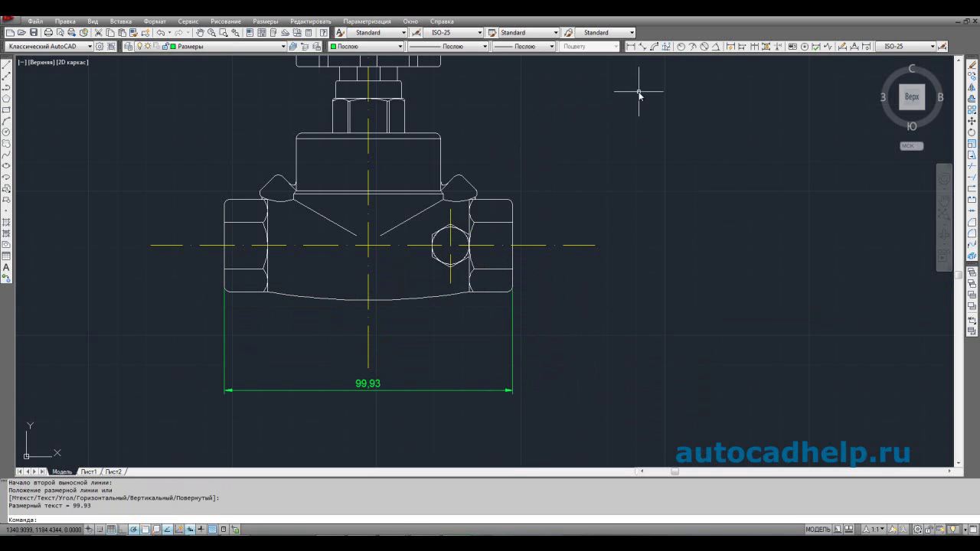
{"action": "middle_click_drag", "start_coordinate": [670, 172], "coordinate": [634, 216]}
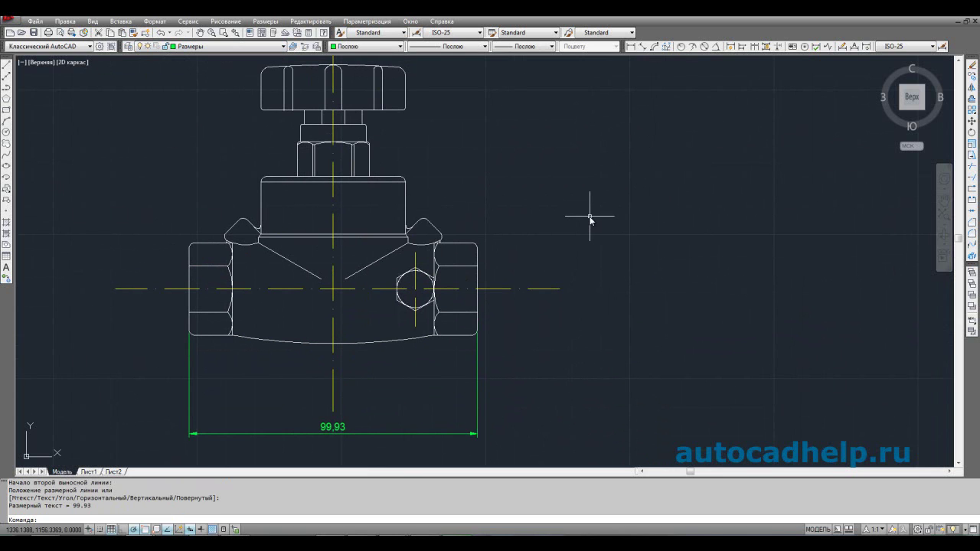
- Add a vertical 32 dimension across the right threaded end, placed to its right
{"action": "left_click", "coordinate": [630, 46]}
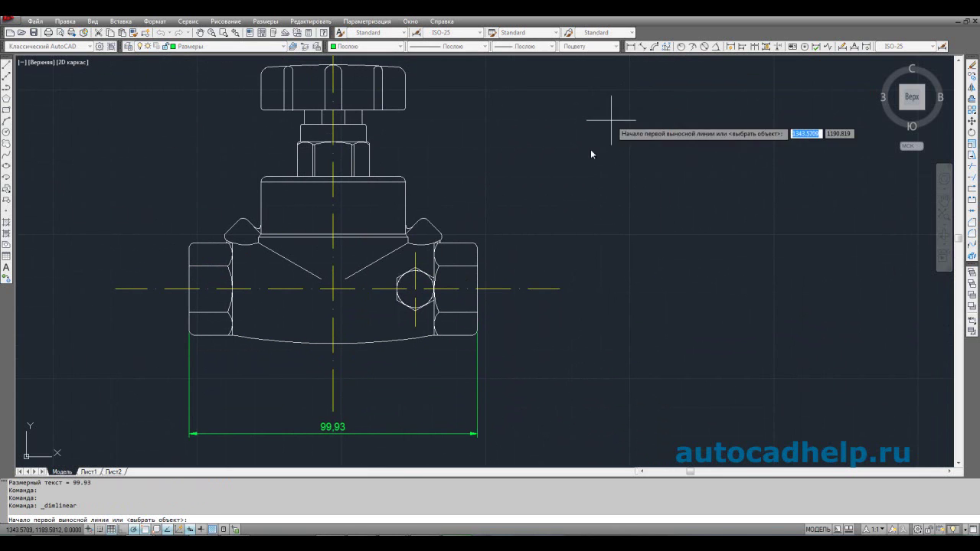
{"action": "left_click", "coordinate": [472, 244]}
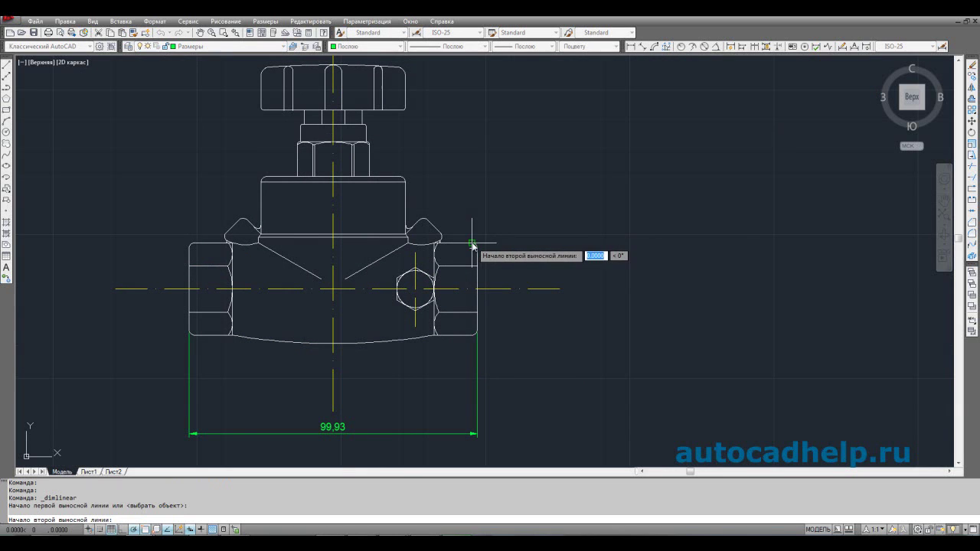
{"action": "left_click", "coordinate": [472, 331]}
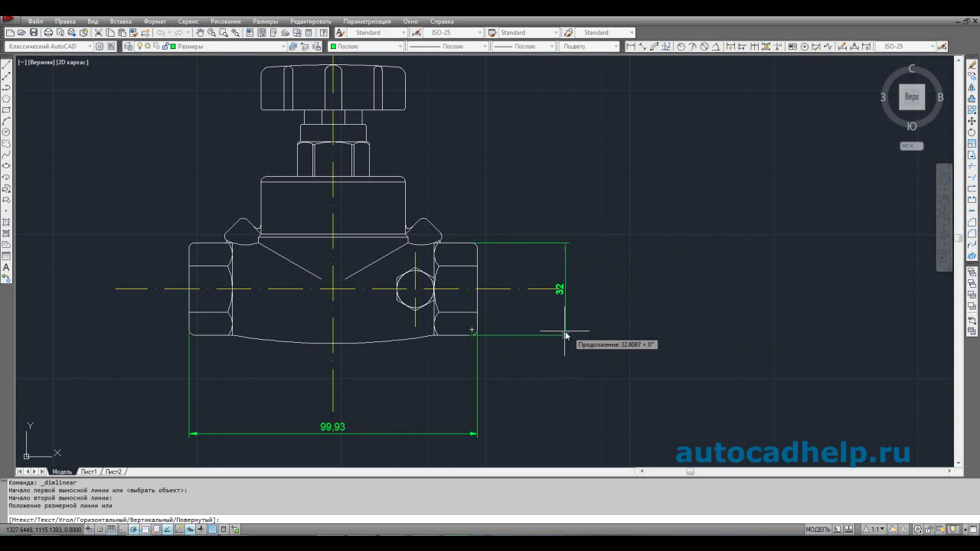
{"action": "left_click", "coordinate": [537, 335]}
- Shorten the horizontal centreline's right end and the vertical centreline's bottom end
{"action": "left_click", "coordinate": [562, 288]}
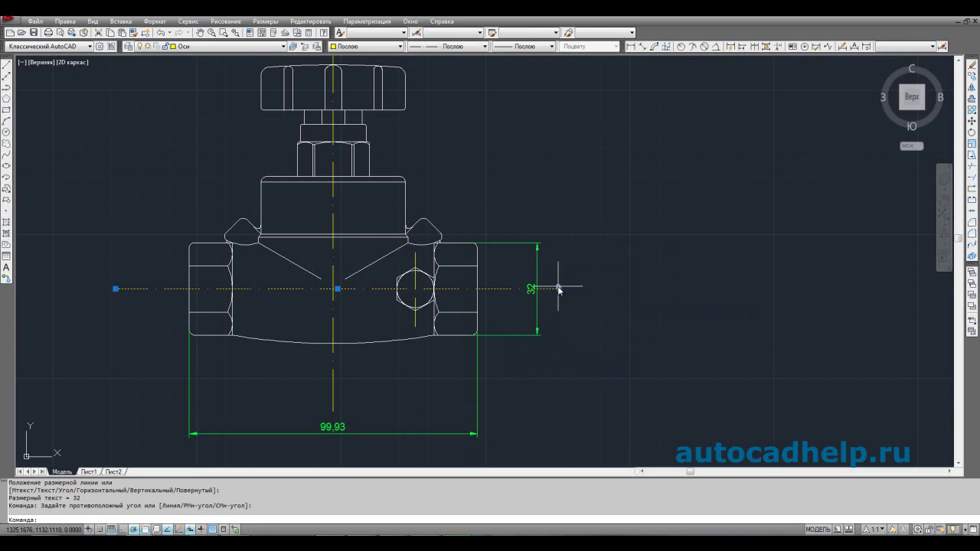
{"action": "left_click", "coordinate": [562, 290]}
{"action": "left_click", "coordinate": [559, 288]}
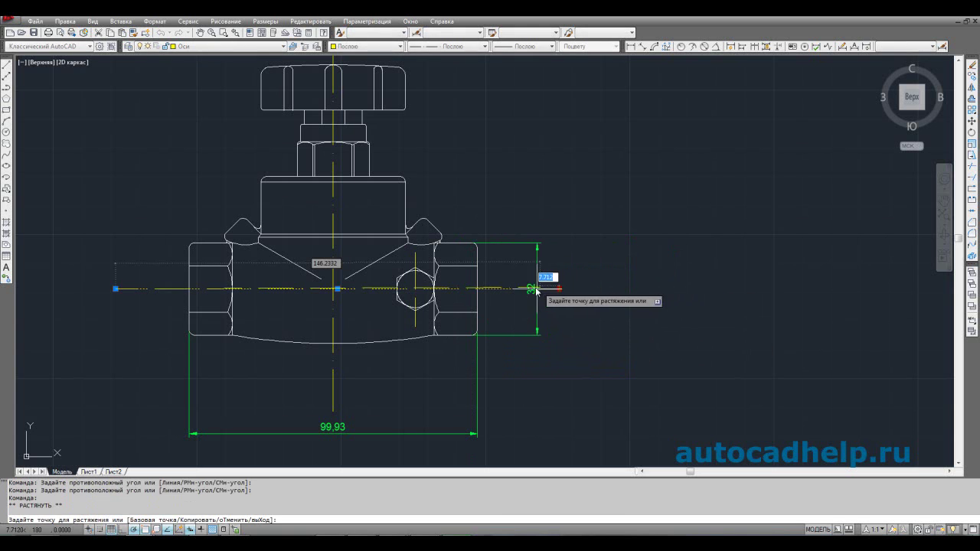
{"action": "left_click", "coordinate": [509, 289]}
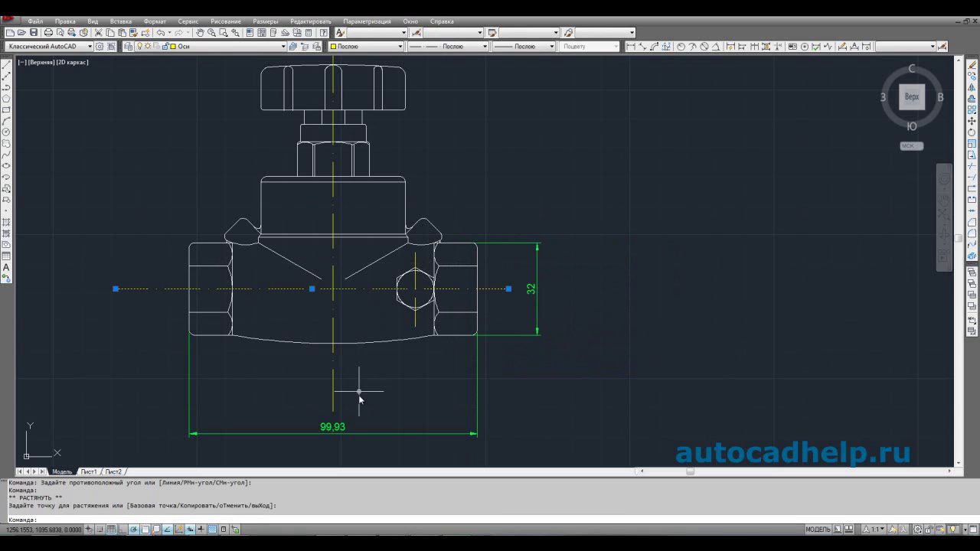
{"action": "left_click", "coordinate": [338, 399]}
{"action": "left_click", "coordinate": [329, 393]}
{"action": "left_click", "coordinate": [333, 411]}
{"action": "left_click", "coordinate": [337, 373]}
- Move the 99.93 dimension line up closer to the body
{"action": "left_click", "coordinate": [376, 434]}
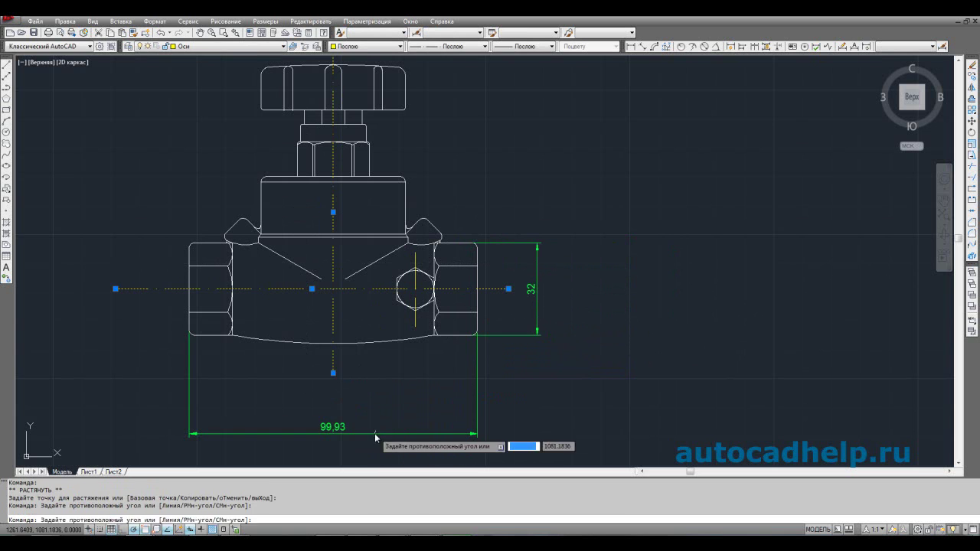
{"action": "left_click", "coordinate": [373, 433]}
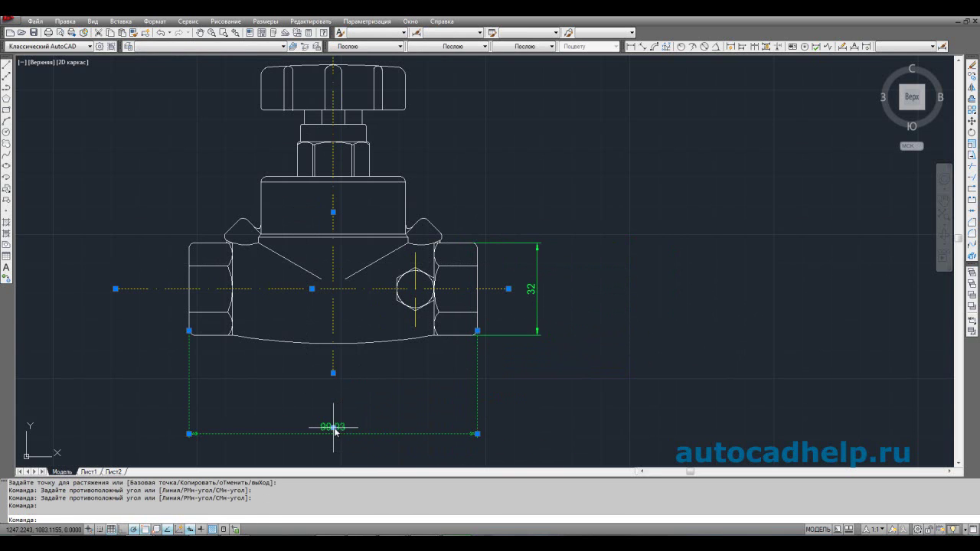
{"action": "left_click", "coordinate": [334, 431]}
{"action": "left_click", "coordinate": [346, 396]}
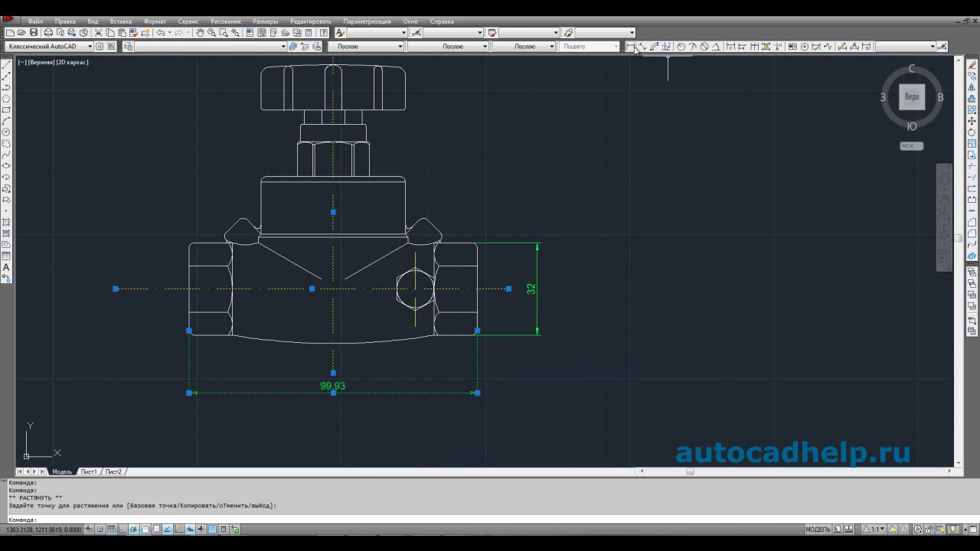
- Add a horizontal 50 width dimension across the bonnet, placed above the handwheel
{"action": "middle_click_drag", "start_coordinate": [547, 166], "coordinate": [556, 269]}
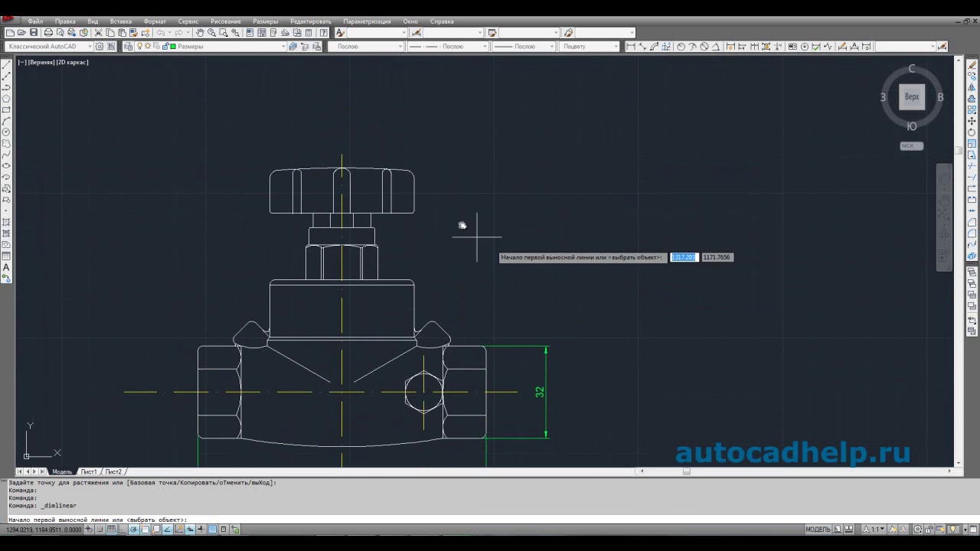
{"action": "left_click", "coordinate": [272, 287]}
{"action": "left_click", "coordinate": [414, 286]}
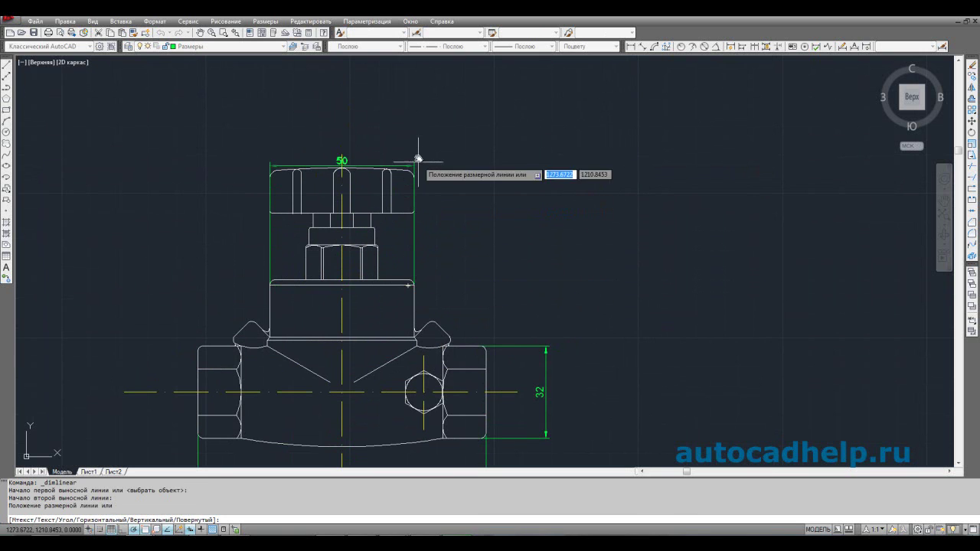
{"action": "left_click", "coordinate": [423, 137]}
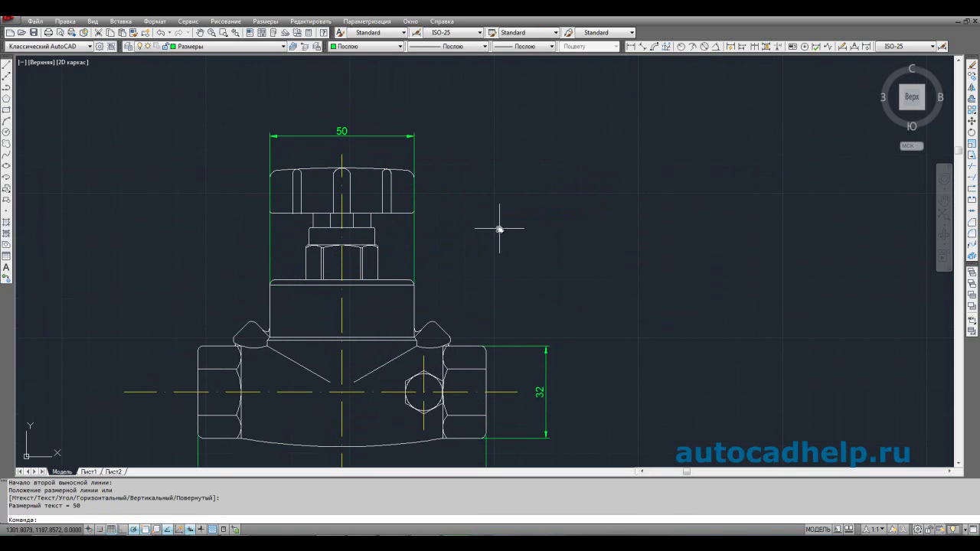
- Add a horizontal 25 dimension across the hex nut's corners above the handwheel
{"action": "scroll", "coordinate": [523, 208], "scroll_direction": "down", "scroll_amount": 1}
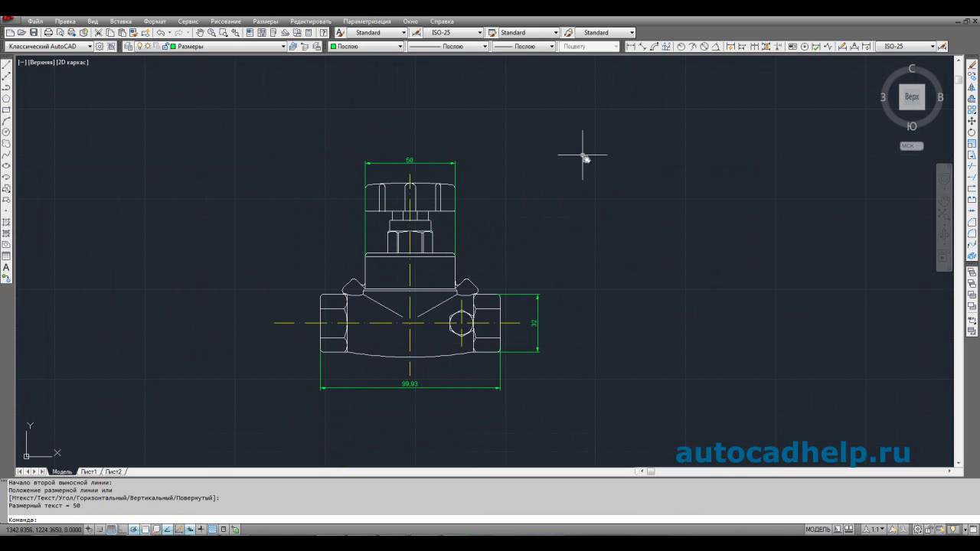
{"action": "left_click", "coordinate": [630, 47]}
{"action": "scroll", "coordinate": [412, 233], "scroll_direction": "up", "scroll_amount": 3}
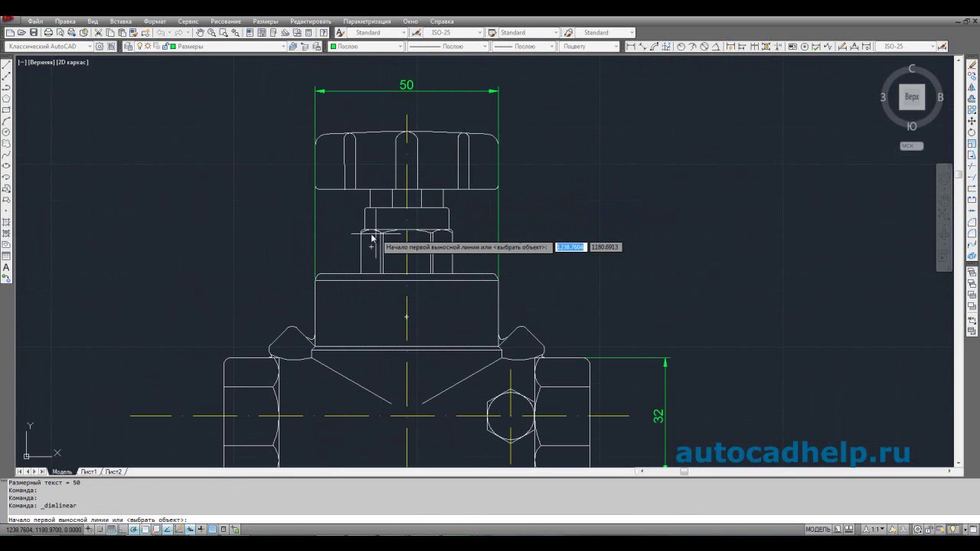
{"action": "left_click", "coordinate": [361, 230]}
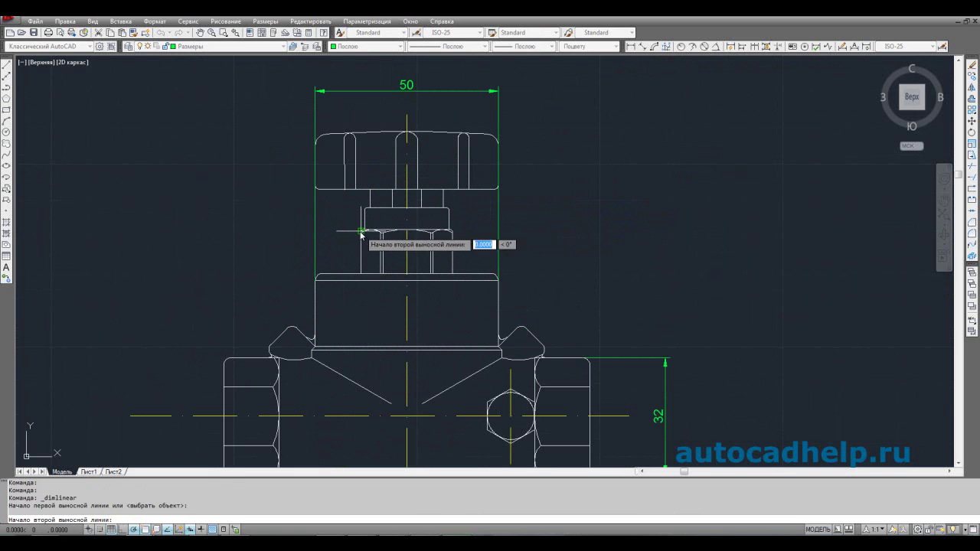
{"action": "left_click", "coordinate": [452, 230]}
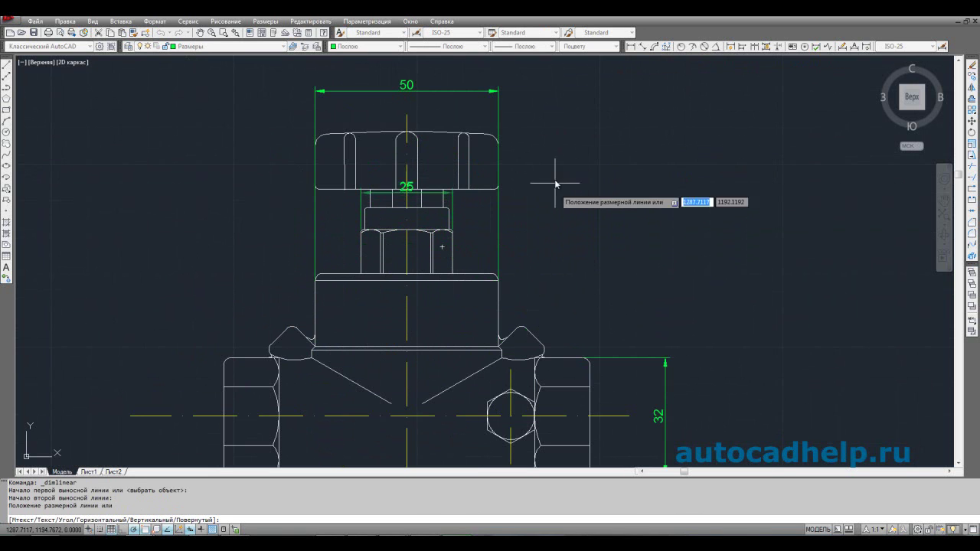
{"action": "left_click", "coordinate": [556, 104]}
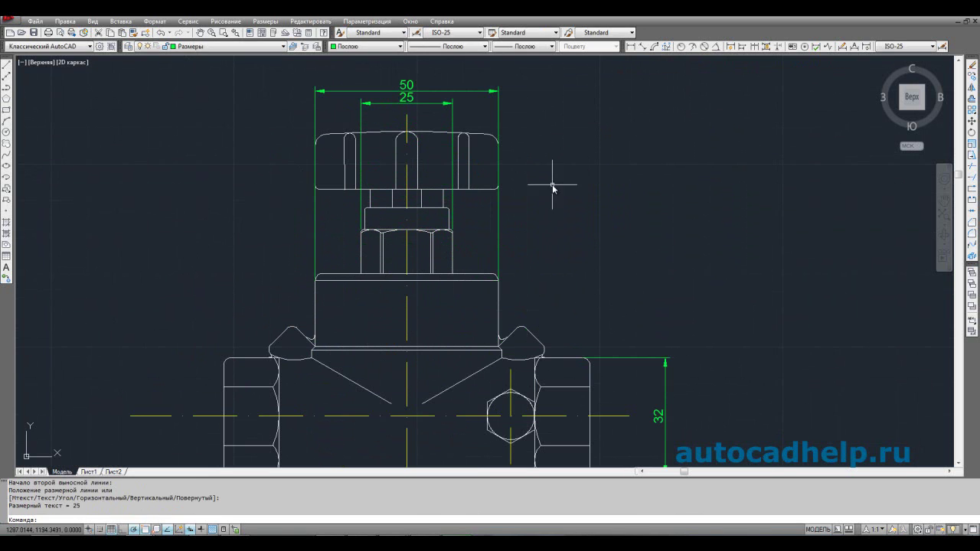
- Raise the 50 dimension higher so it sits above the 25 dimension
{"action": "left_click", "coordinate": [431, 91]}
{"action": "left_click", "coordinate": [407, 86]}
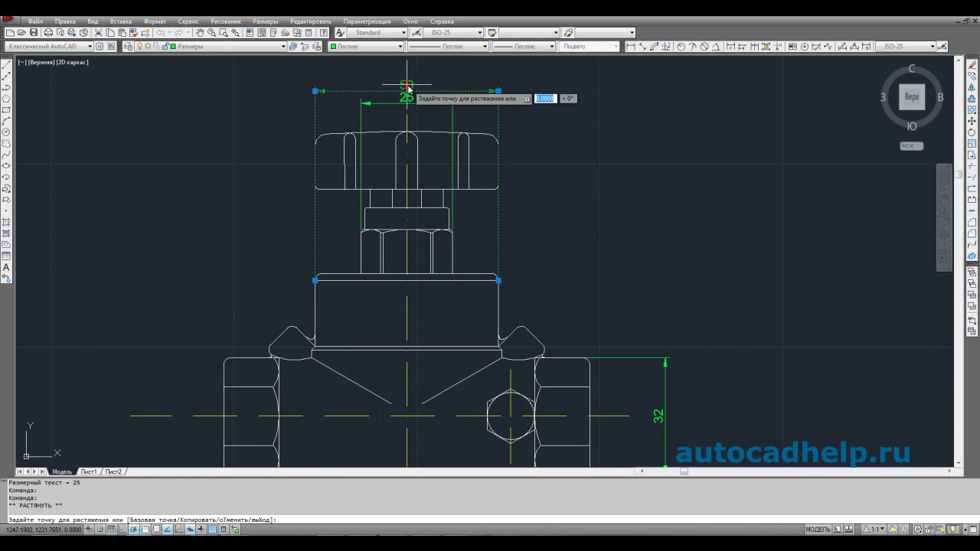
{"action": "left_click", "coordinate": [407, 87]}
{"action": "scroll", "coordinate": [498, 153], "scroll_direction": "down", "scroll_amount": 4}
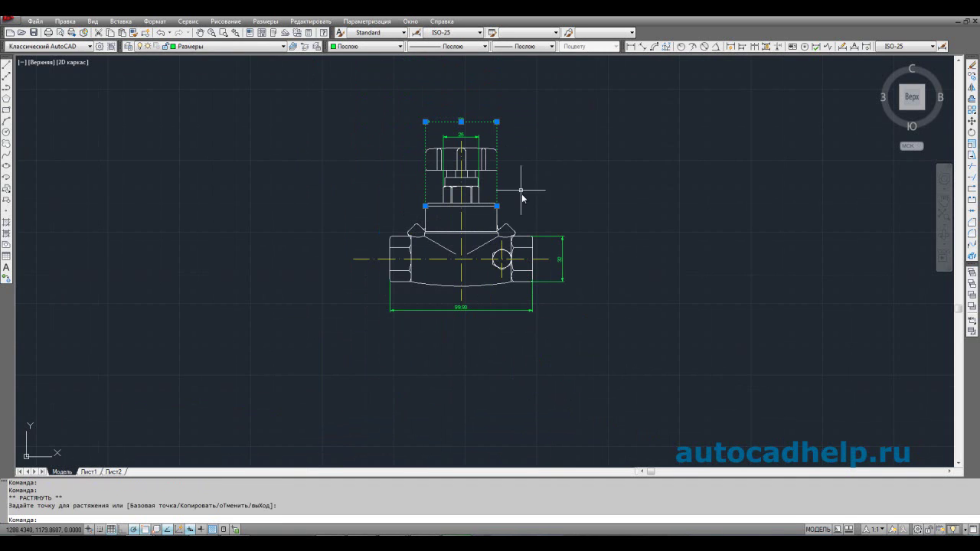
{"action": "key", "text": "Escape"}
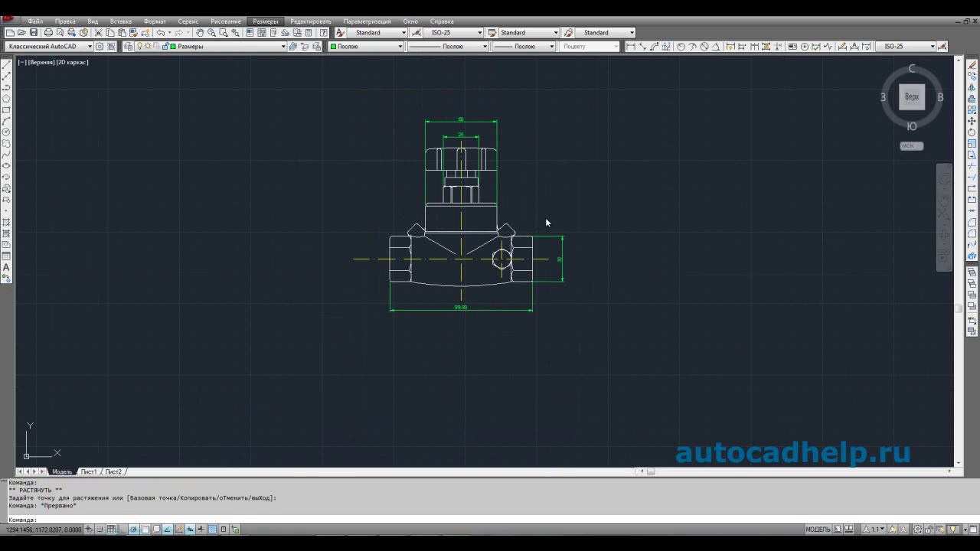
{"action": "left_click", "coordinate": [540, 200]}
{"action": "scroll", "coordinate": [538, 196], "scroll_direction": "up", "scroll_amount": 2}
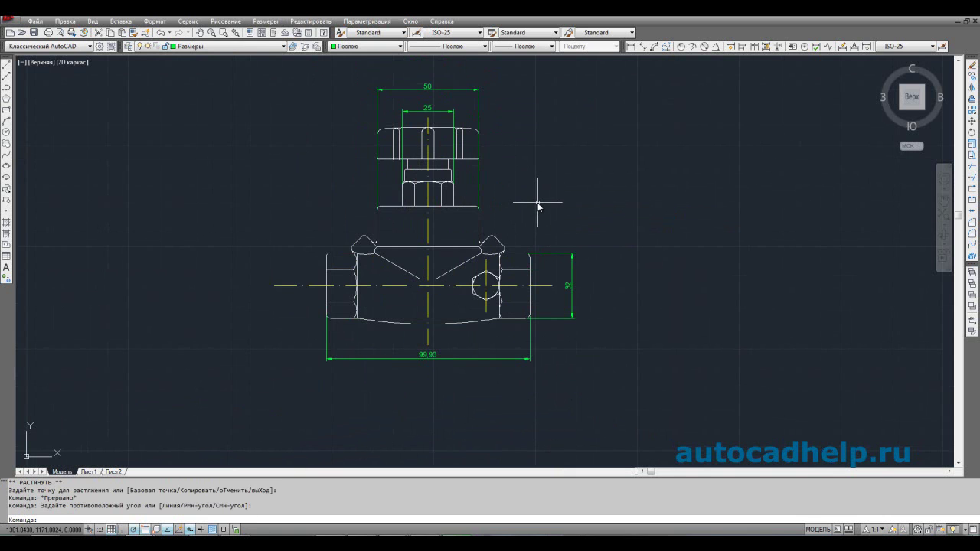
{"action": "scroll", "coordinate": [538, 207], "scroll_direction": "up", "scroll_amount": 2}
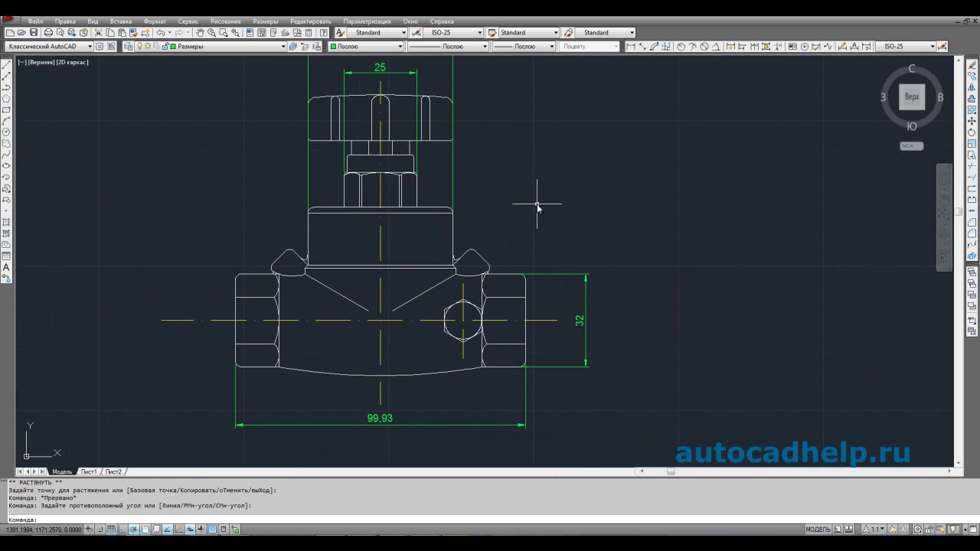